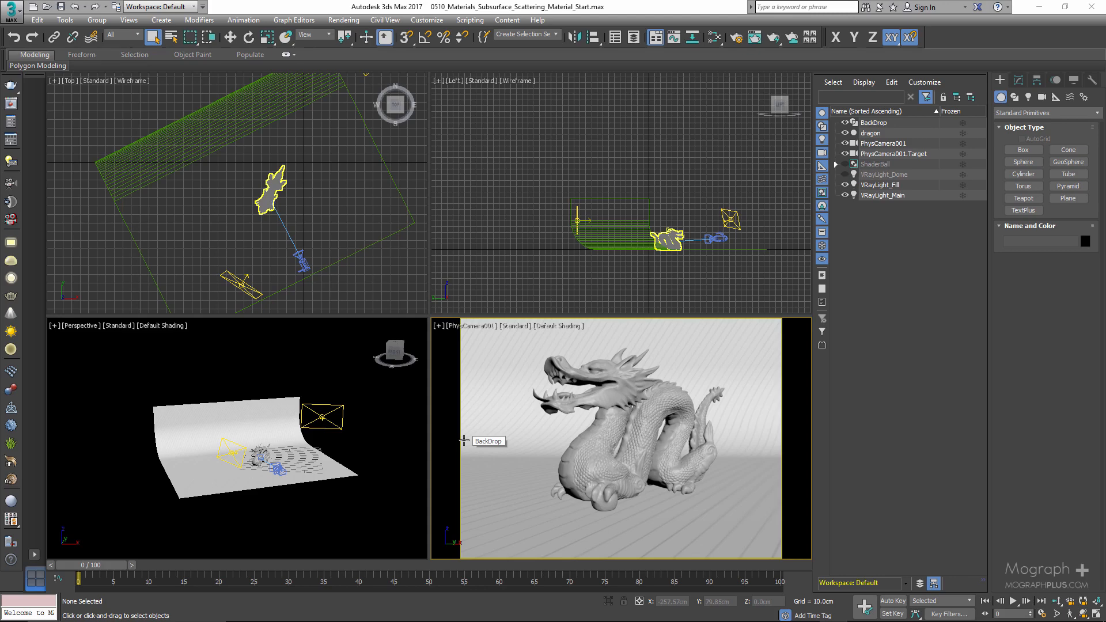
# - Inspect the scene's backdrop, lights and camera by selecting each and orbiting the perspective view around the dragon
pyautogui.rightClick(485, 406)
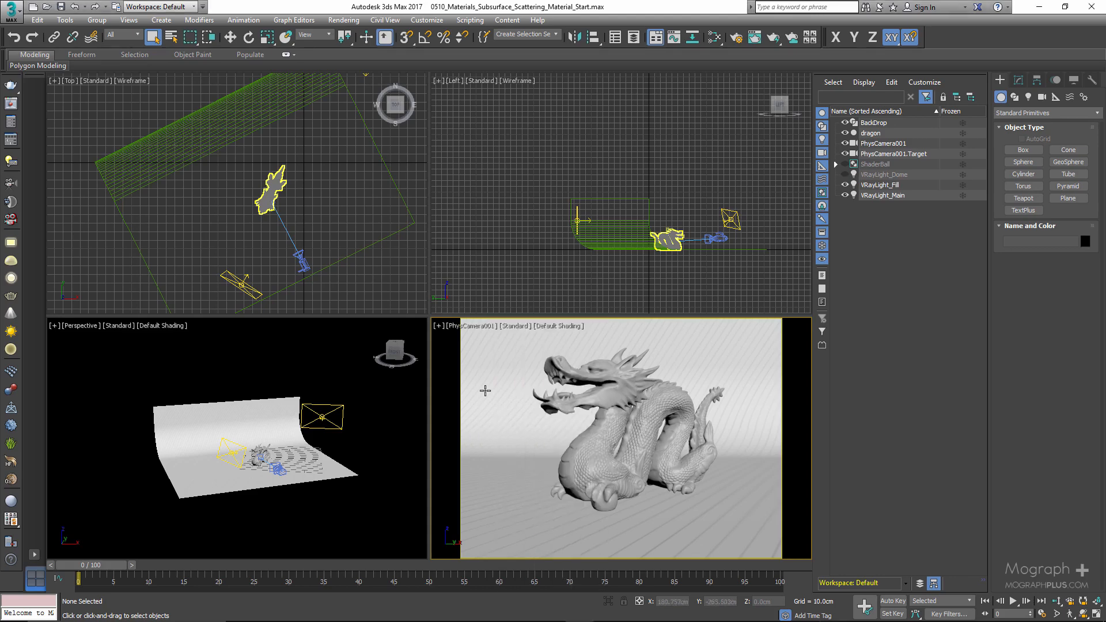
pyautogui.click(485, 391)
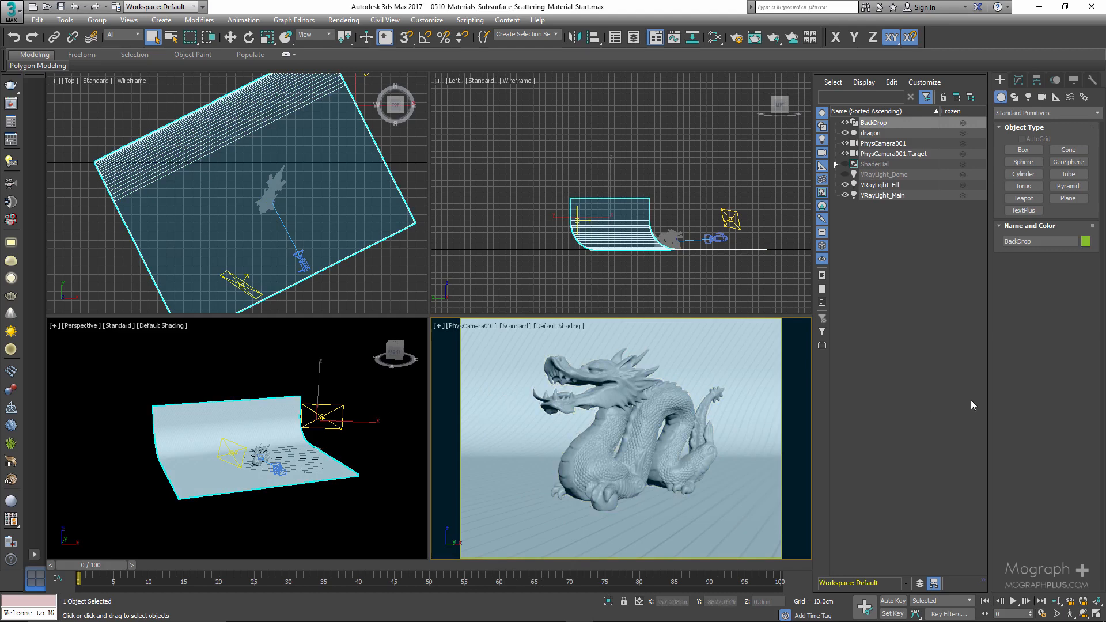
pyautogui.click(936, 383)
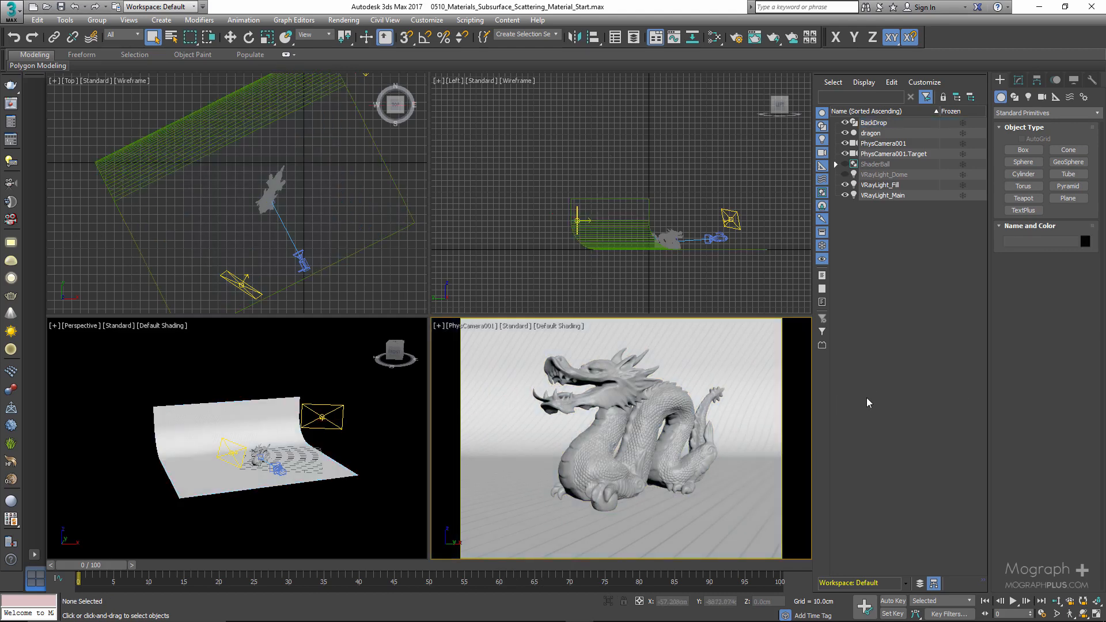
pyautogui.rightClick(255, 414)
pyautogui.hotkey('alt', 'w')
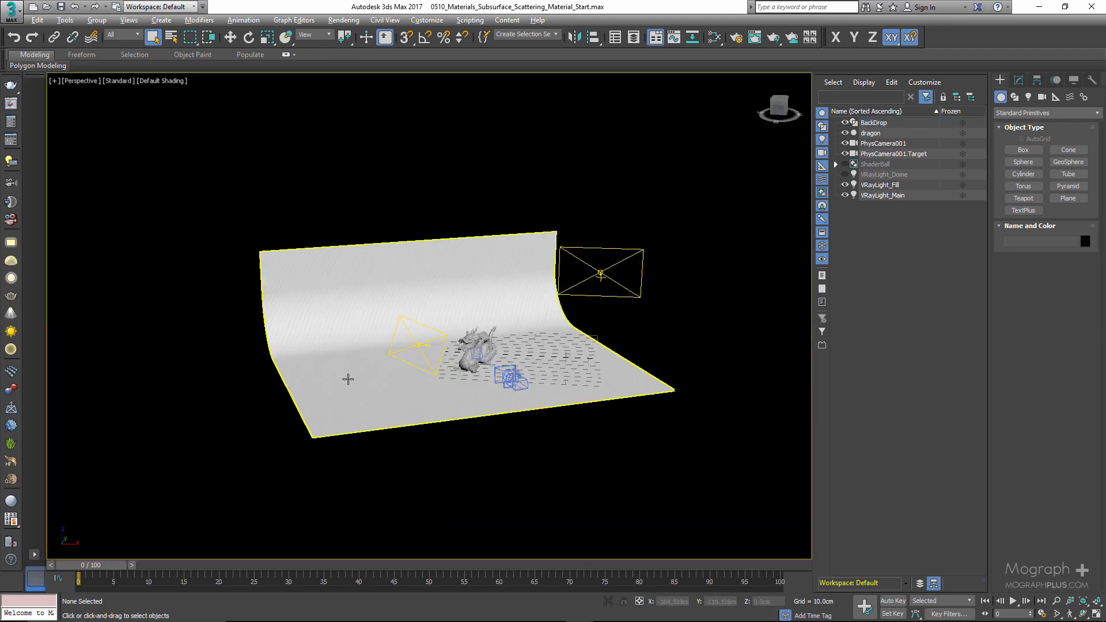
pyautogui.scroll(5, 438, 353)
pyautogui.keyDown('alt'); pyautogui.moveTo(420, 393); pyautogui.dragTo(506, 388, button='middle'); pyautogui.keyUp('alt')
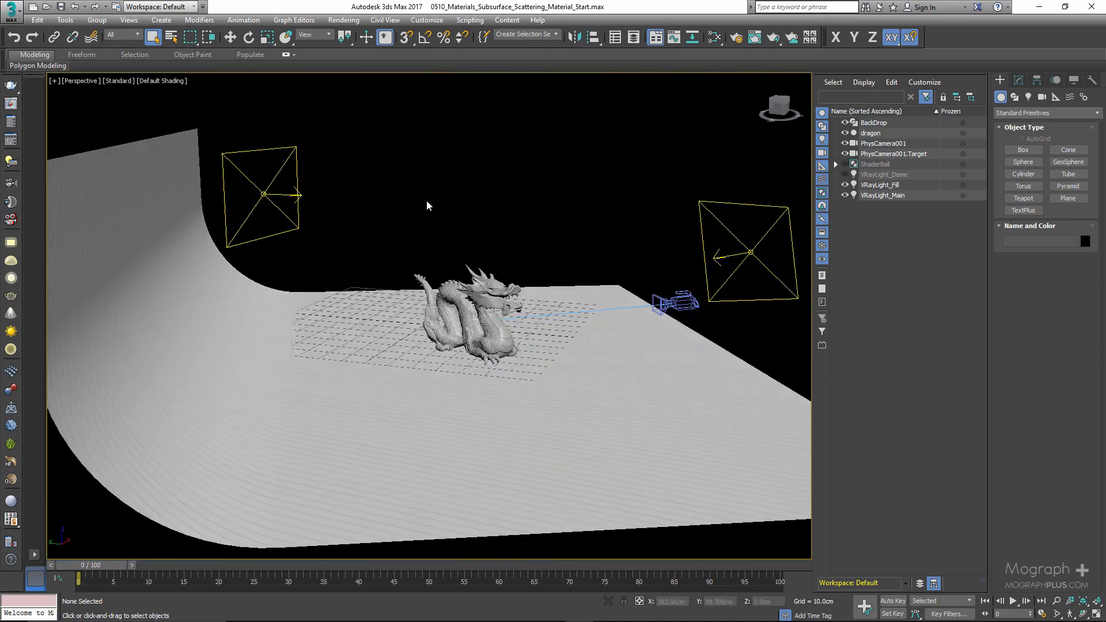
pyautogui.moveTo(373, 128); pyautogui.dragTo(282, 190)
pyautogui.keyDown('alt'); pyautogui.moveTo(428, 204); pyautogui.dragTo(532, 222, button='middle'); pyautogui.keyUp('alt')
pyautogui.click(1018, 81)
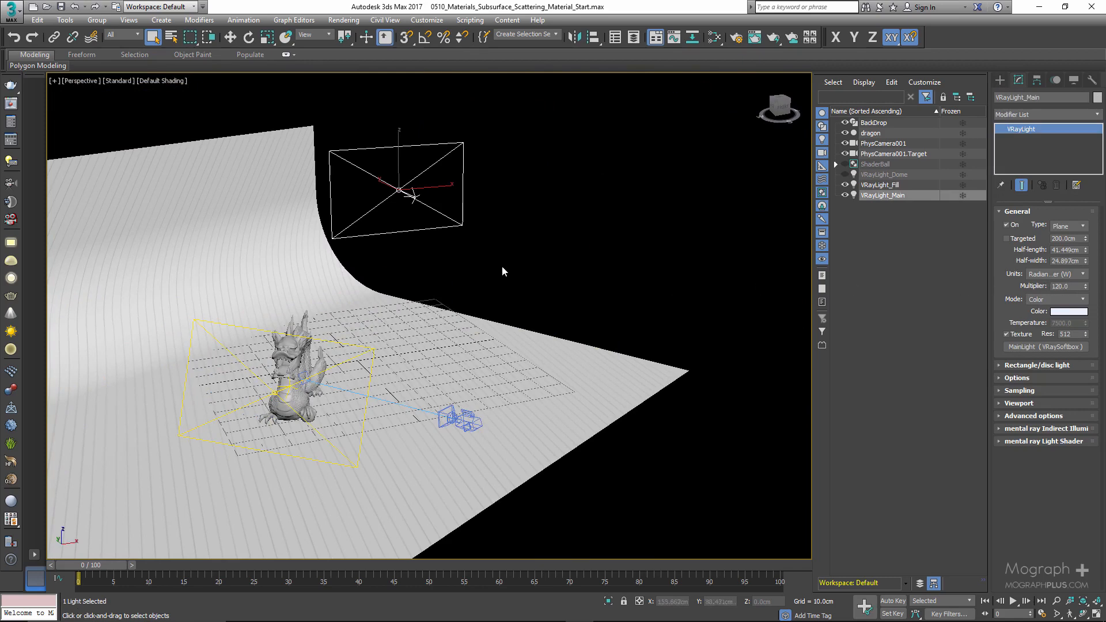
pyautogui.keyDown('alt'); pyautogui.moveTo(505, 272); pyautogui.dragTo(378, 271, button='middle'); pyautogui.keyUp('alt')
pyautogui.click(592, 262)
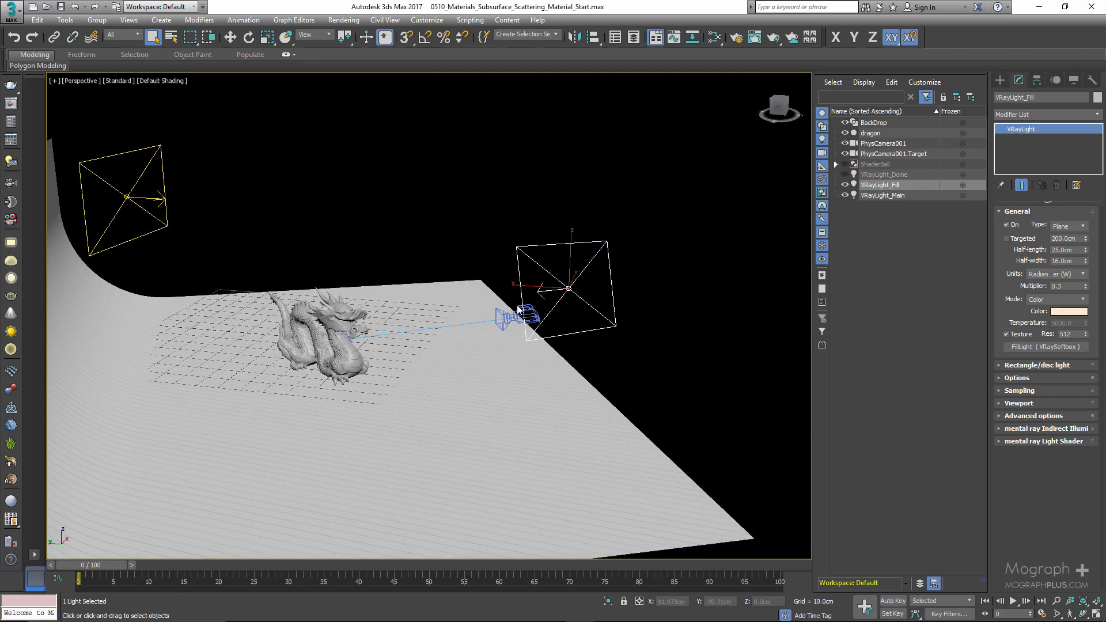
pyautogui.keyDown('alt'); pyautogui.moveTo(517, 306); pyautogui.dragTo(438, 323, button='middle'); pyautogui.keyUp('alt')
pyautogui.click(402, 335)
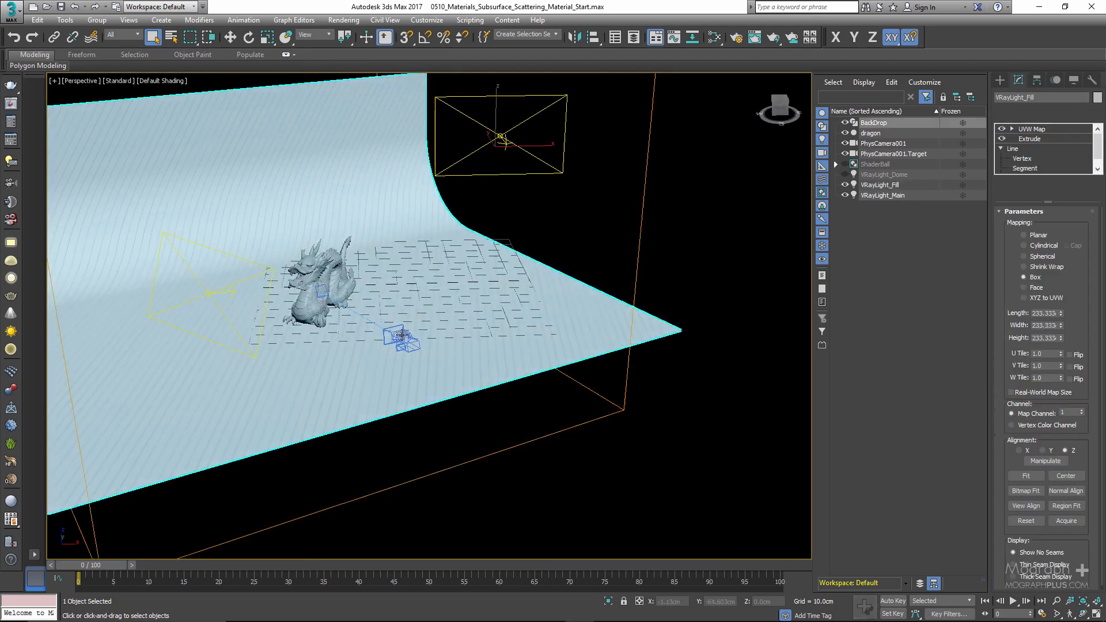
pyautogui.click(881, 144)
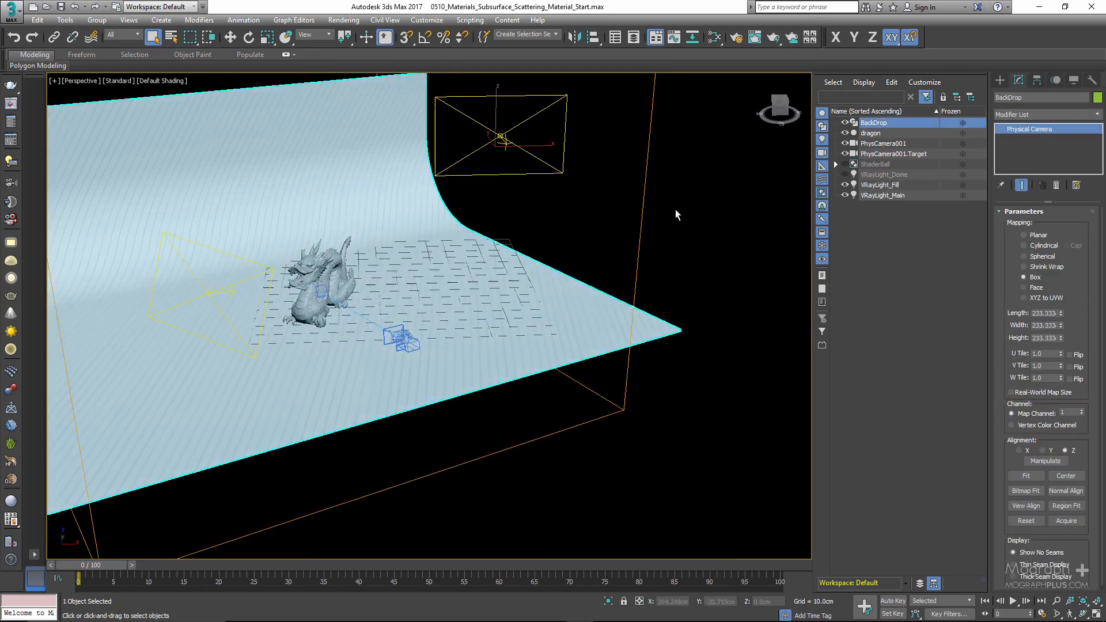
pyautogui.keyDown('alt'); pyautogui.moveTo(381, 307); pyautogui.dragTo(396, 313, button='middle'); pyautogui.keyUp('alt')
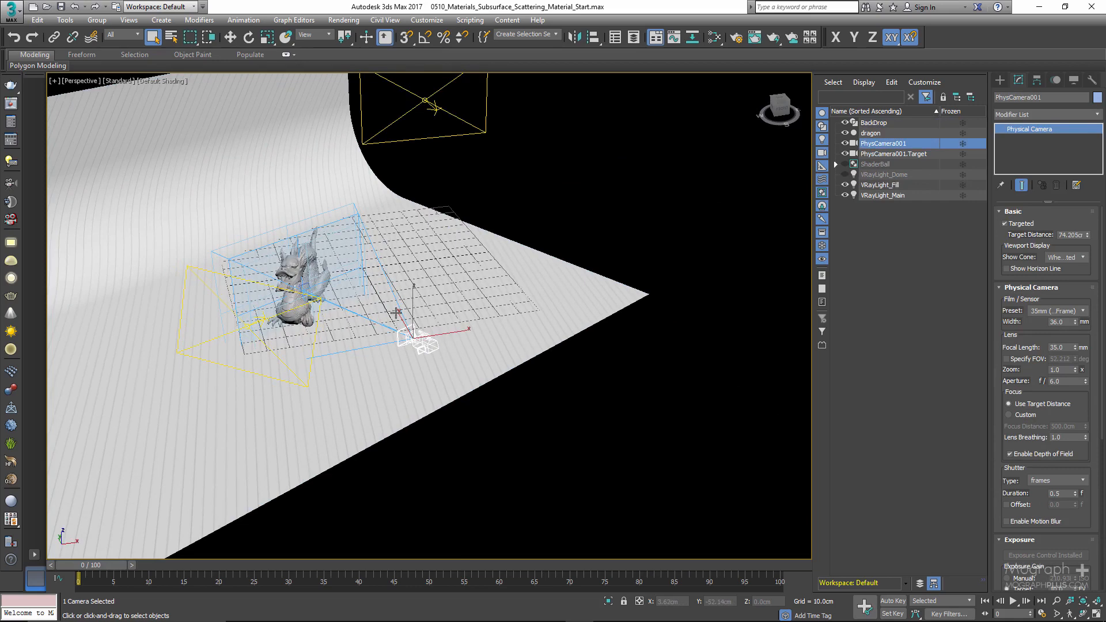
# - Maximize the camera view, open the Slate Material Editor and add a VRayFastSSS2 material node
pyautogui.hotkey('alt', 'w')
pyautogui.rightClick(534, 361)
pyautogui.hotkey('alt', 'w')
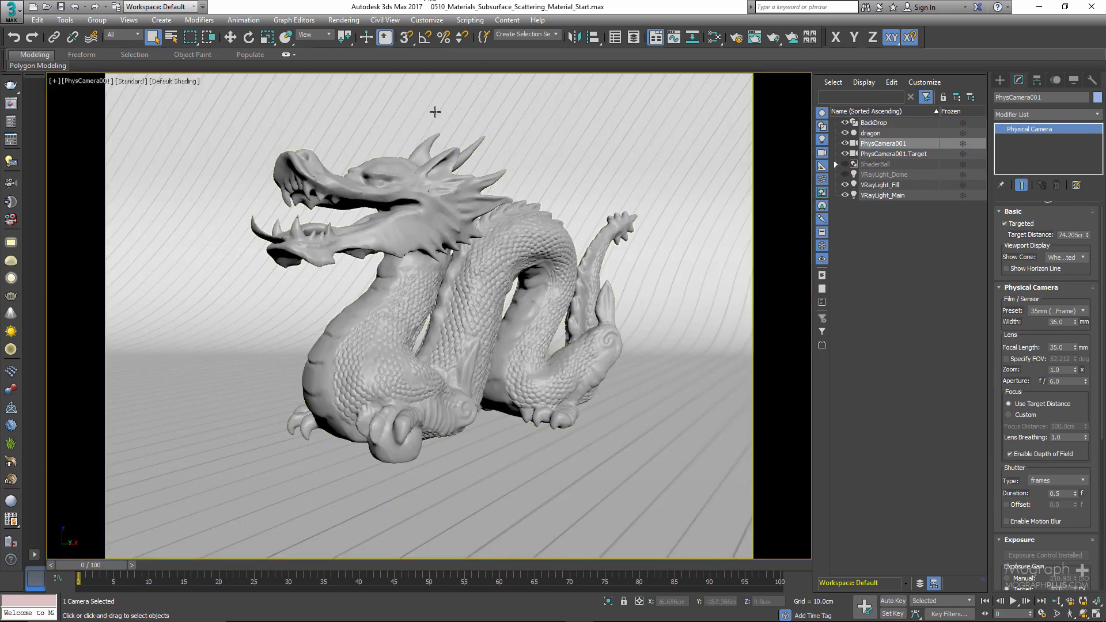
pyautogui.press('m')
pyautogui.moveTo(515, 16); pyautogui.dragTo(517, 46)
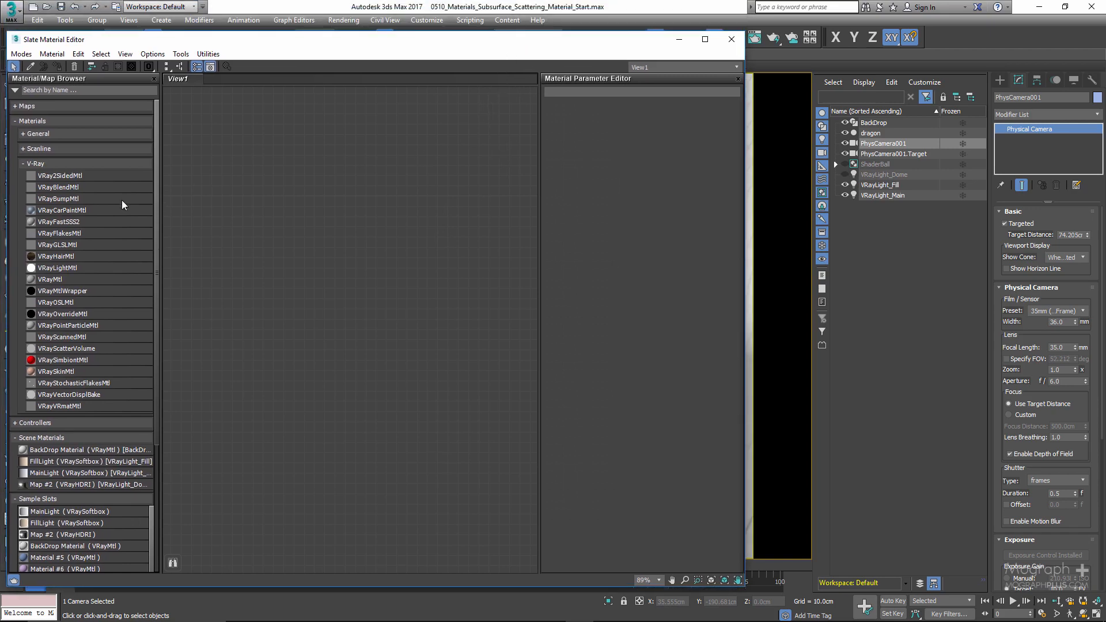
pyautogui.moveTo(65, 223); pyautogui.dragTo(240, 226)
pyautogui.moveTo(420, 233); pyautogui.dragTo(420, 233)
pyautogui.doubleClick(398, 238)
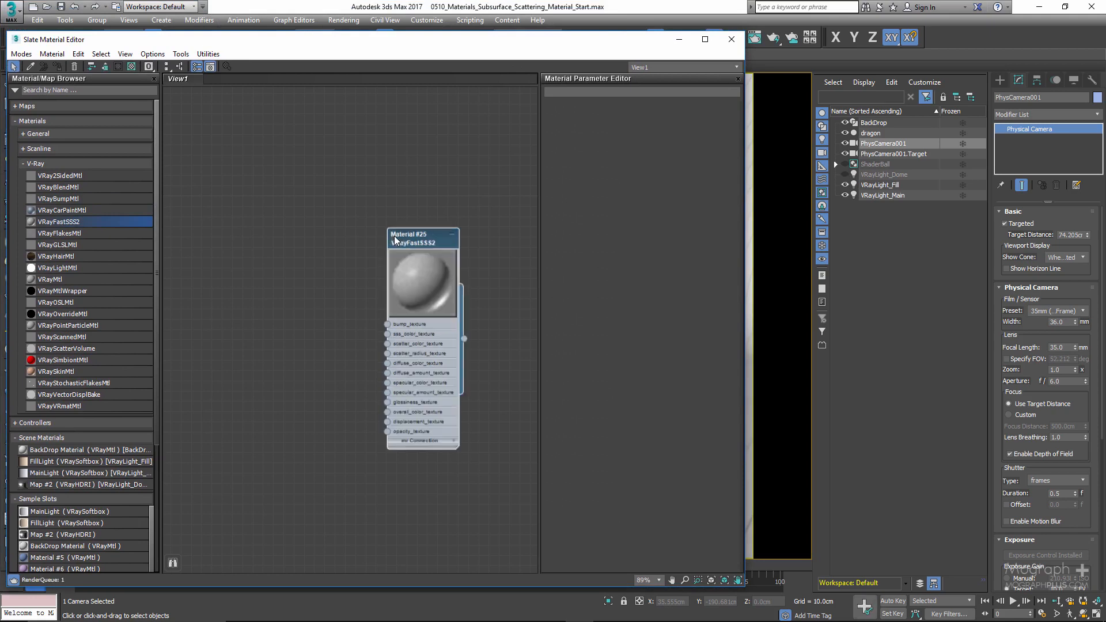
pyautogui.scroll(5, 373, 278)
pyautogui.moveTo(373, 277); pyautogui.dragTo(351, 241, button='middle')
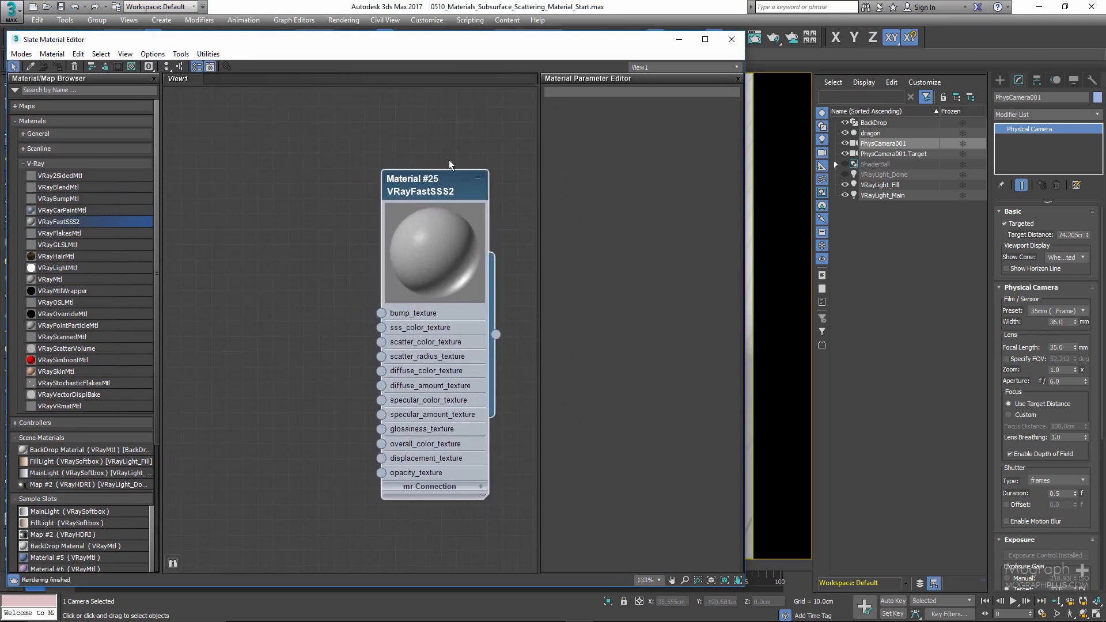
# - Select the dragon and assign the new VRayFastSSS2 material to it
pyautogui.moveTo(539, 44); pyautogui.dragTo(409, 311)
pyautogui.click(403, 259)
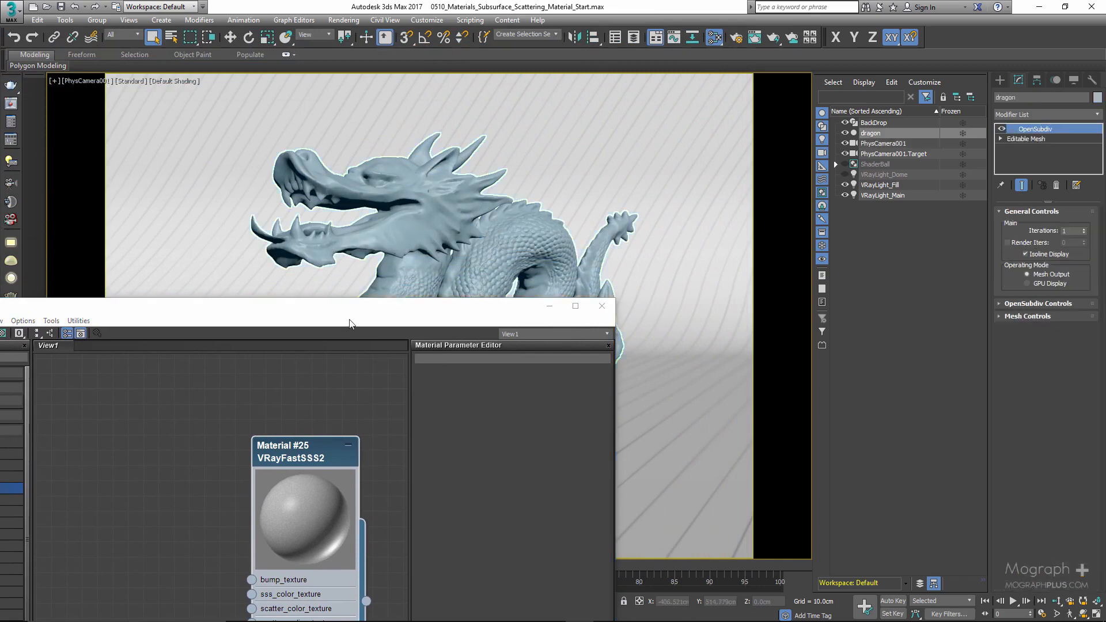
pyautogui.rightClick(293, 452)
pyautogui.click(345, 189)
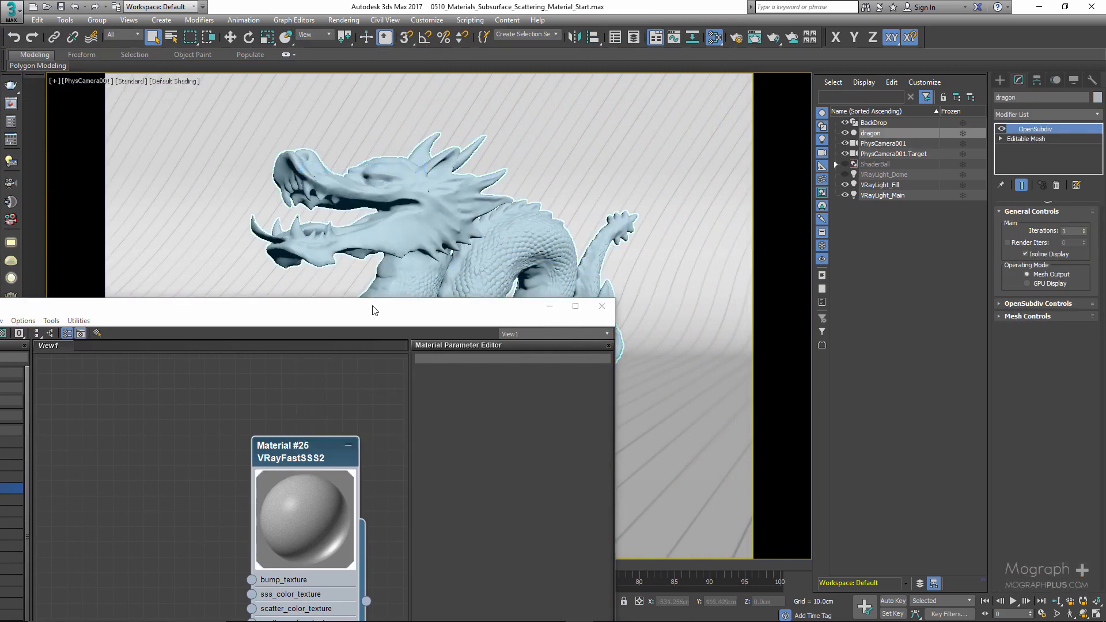
# - Open the material's parameters and bring up the V-Ray frame buffer beside the material editor
pyautogui.moveTo(372, 310); pyautogui.dragTo(405, 140)
pyautogui.doubleClick(226, 230)
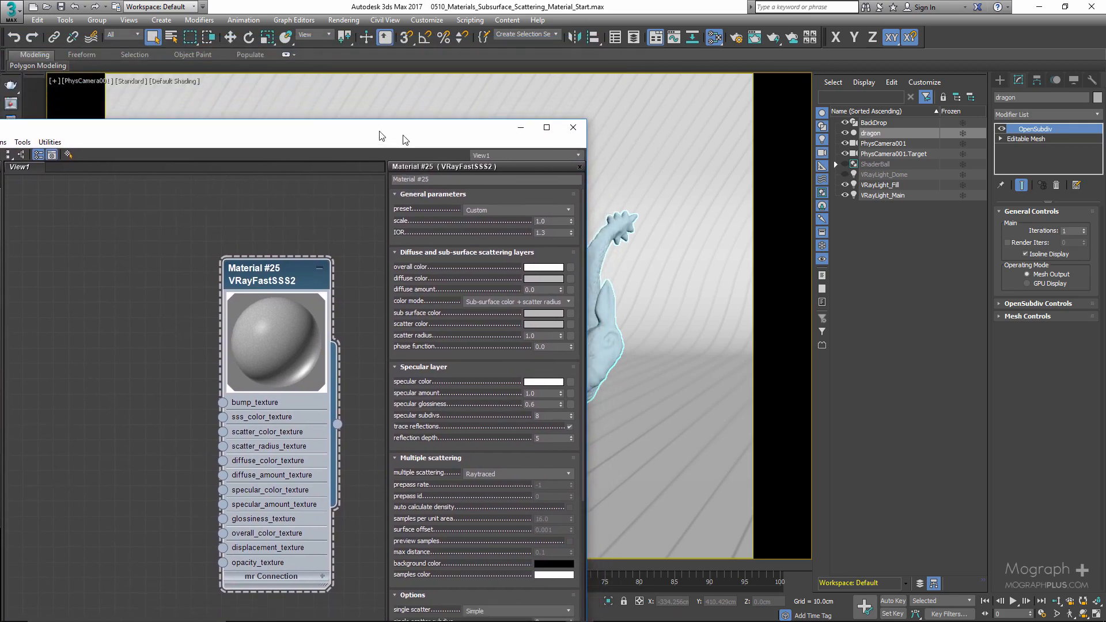
pyautogui.click(11, 106)
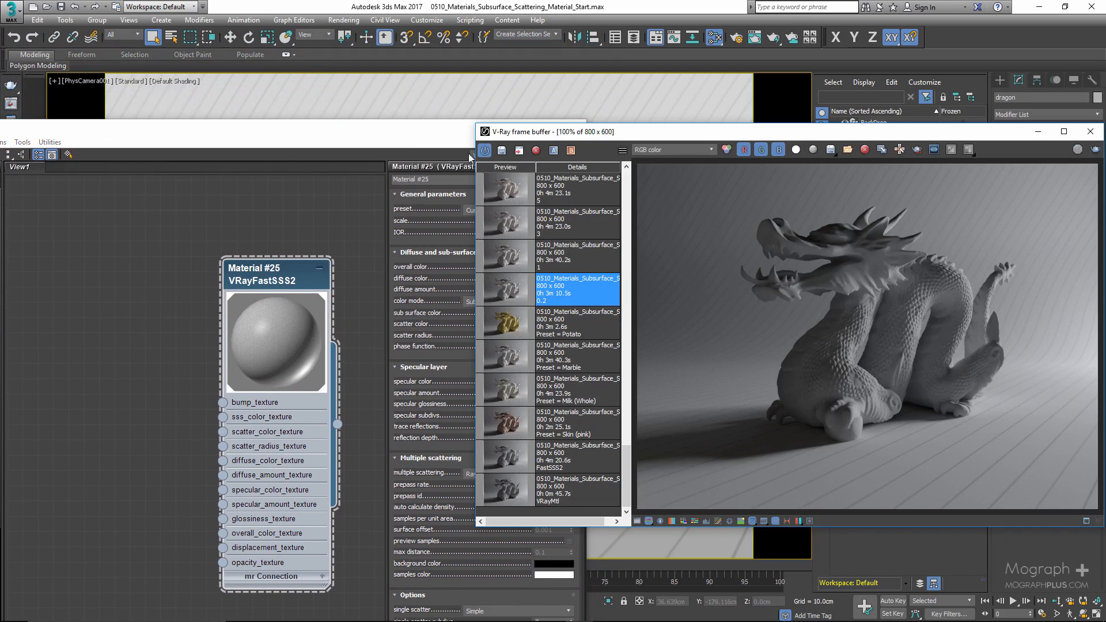
pyautogui.moveTo(426, 140); pyautogui.dragTo(358, 46)
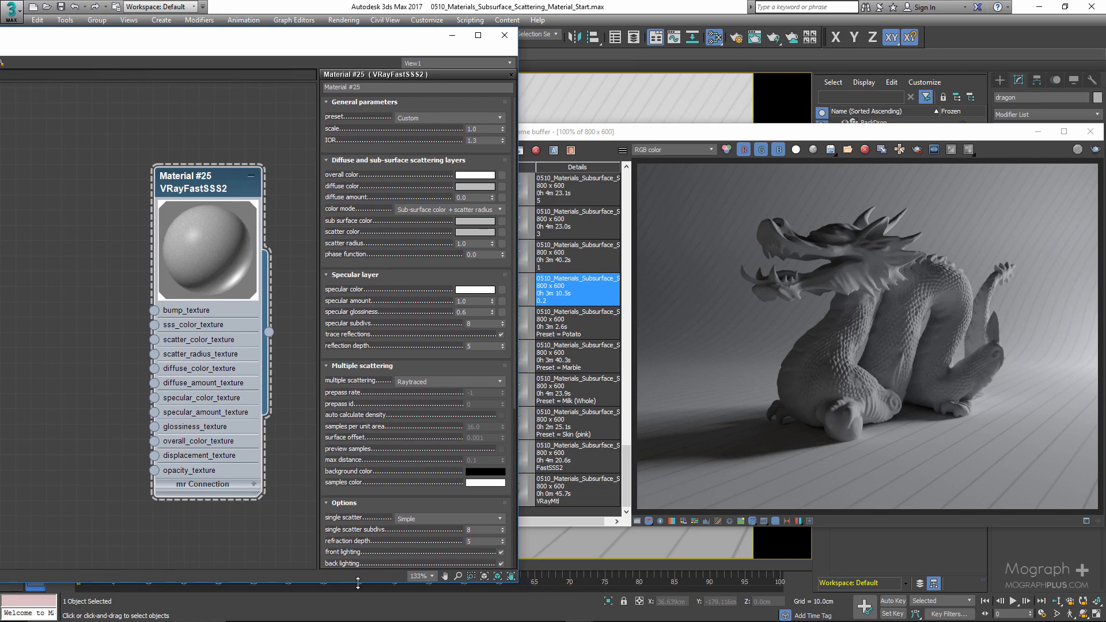
pyautogui.moveTo(357, 583); pyautogui.dragTo(358, 620)
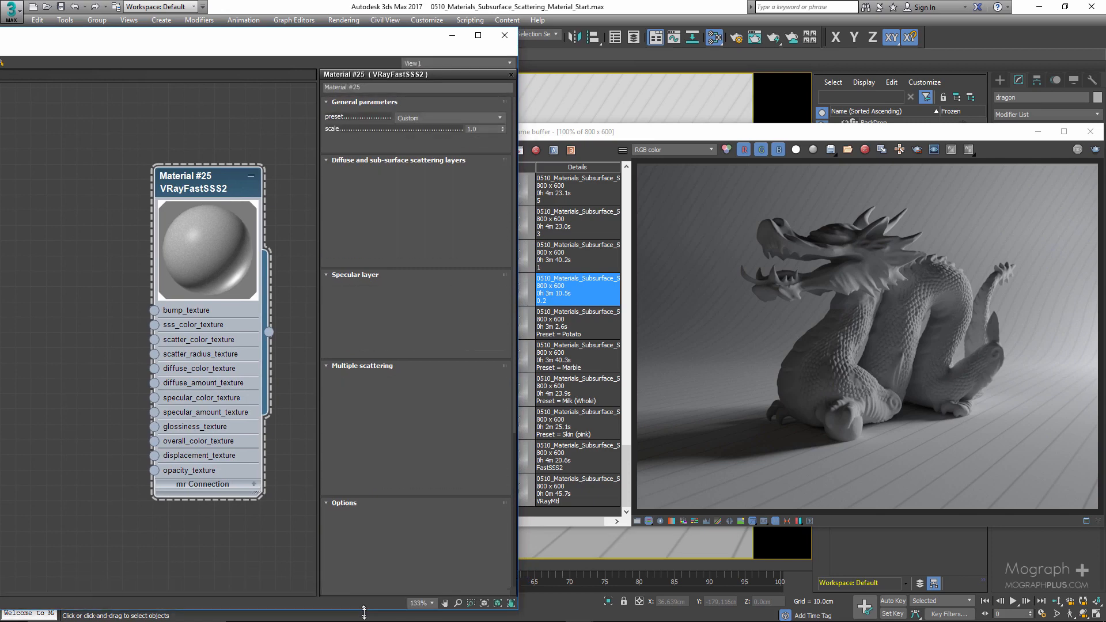
# - Compare the VRayMtl and FastSSS2 renders in the frame buffer history, zooming in on the dragon's head
pyautogui.click(593, 502)
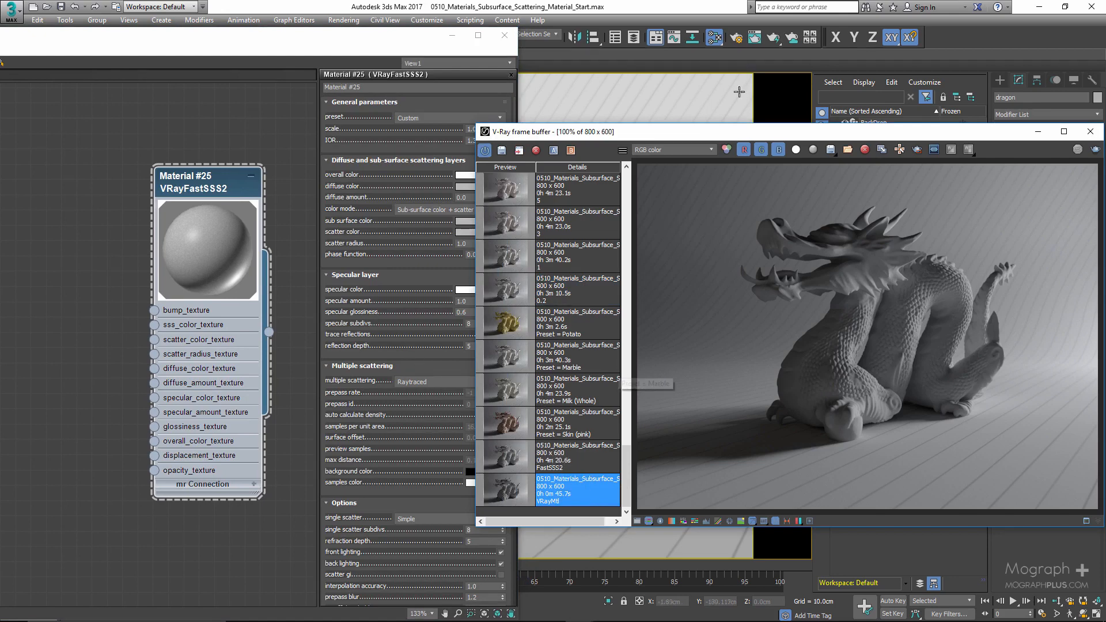
pyautogui.moveTo(381, 40); pyautogui.dragTo(320, 35)
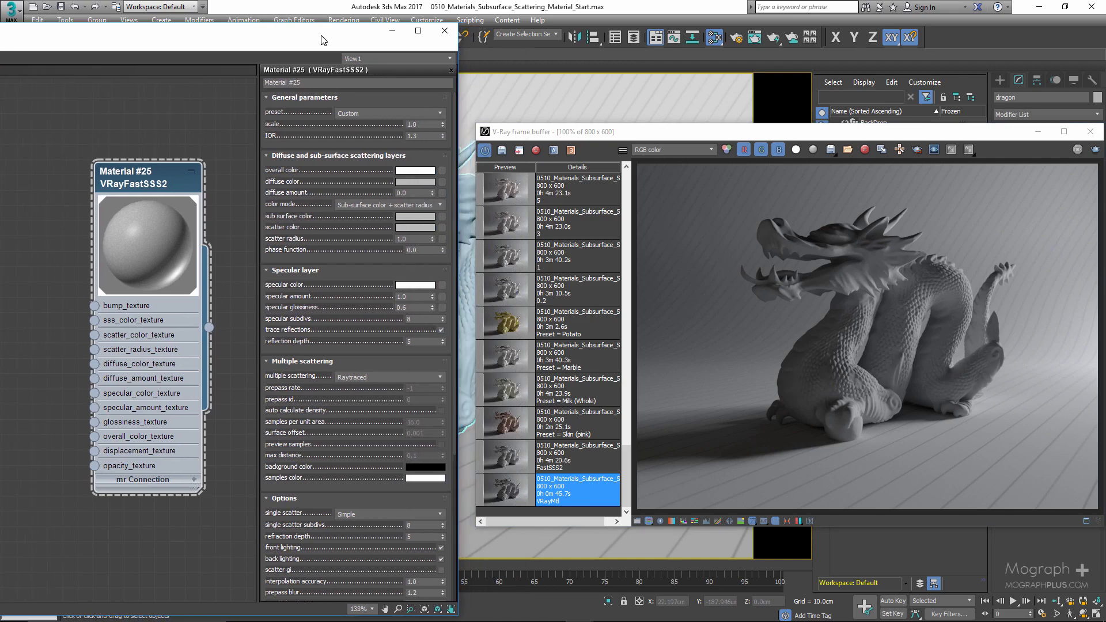
pyautogui.click(575, 461)
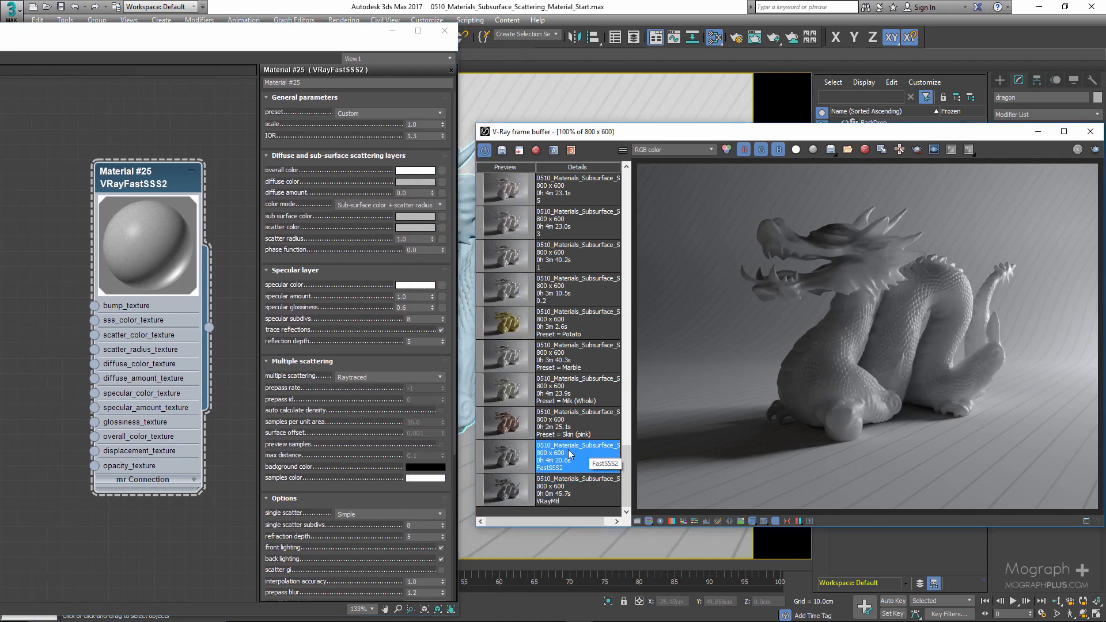
pyautogui.moveTo(873, 135); pyautogui.dragTo(867, 136)
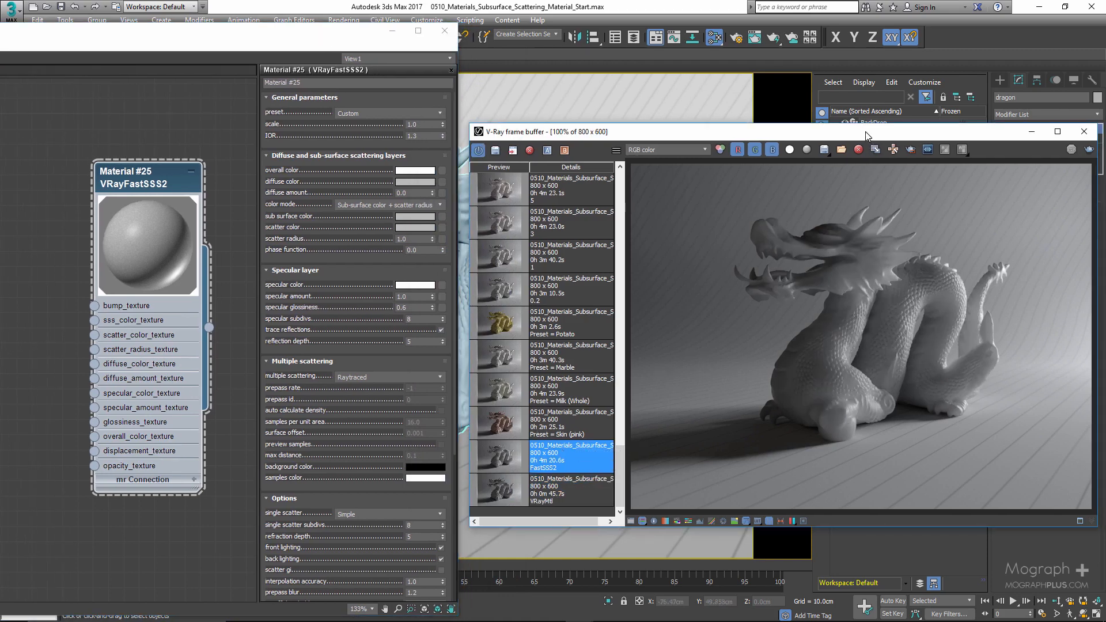
pyautogui.click(577, 491)
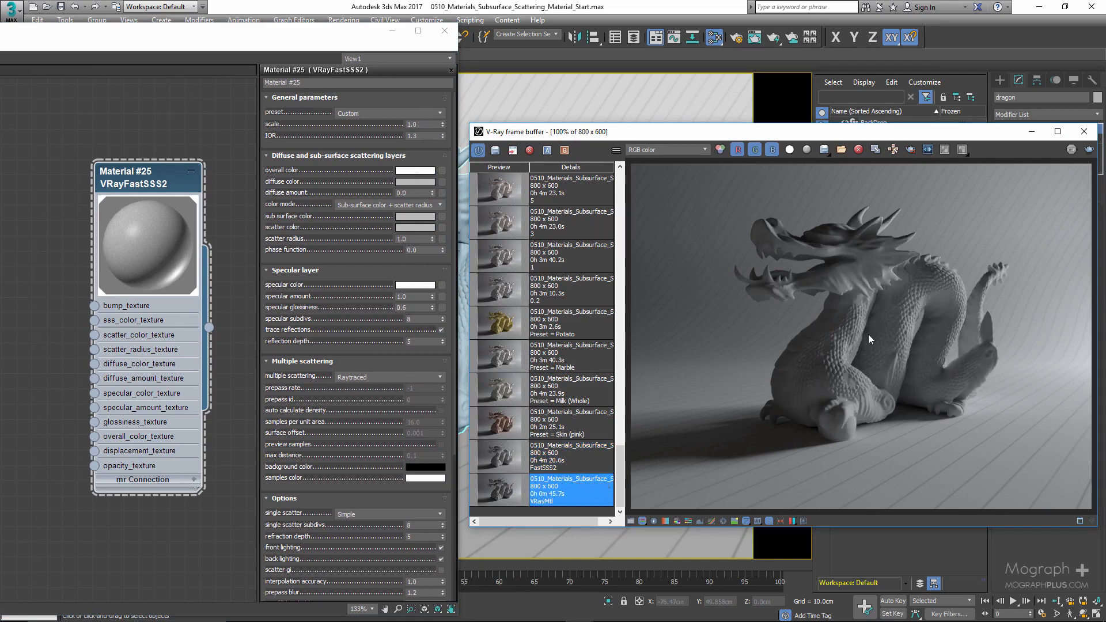
pyautogui.scroll(2, 870, 333)
pyautogui.moveTo(871, 332); pyautogui.dragTo(875, 406, button='middle')
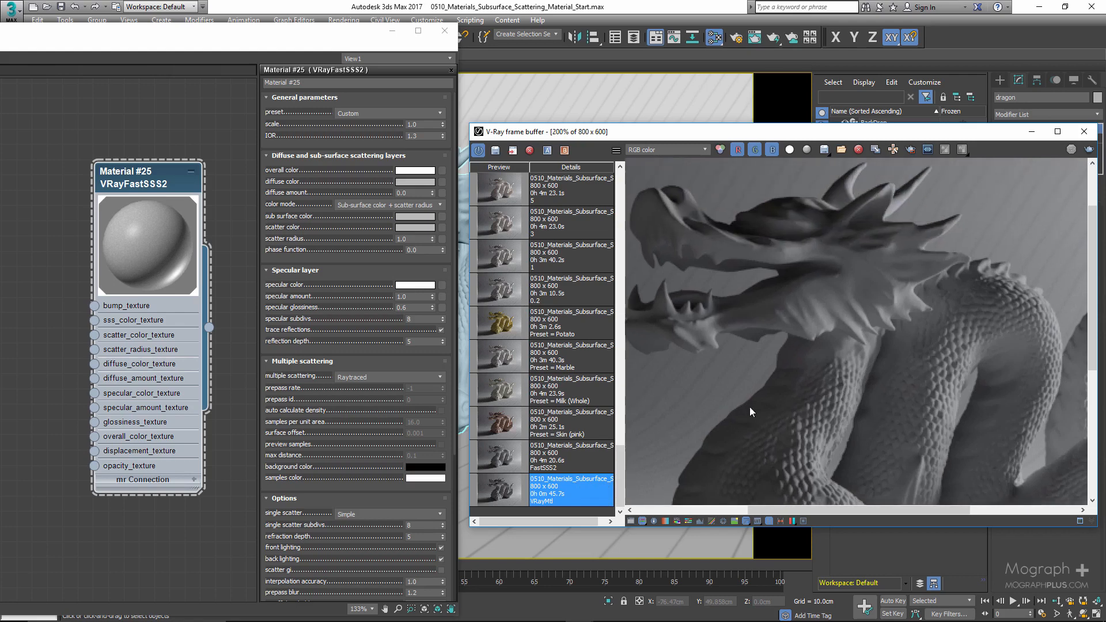
pyautogui.scroll(-2, 780, 381)
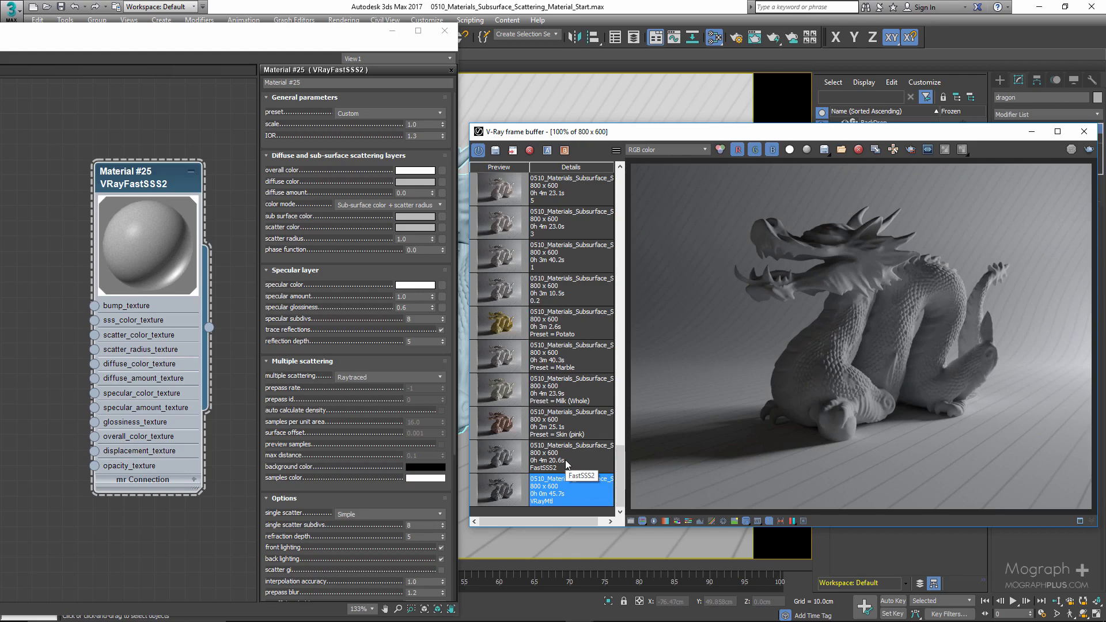
pyautogui.doubleClick(499, 460)
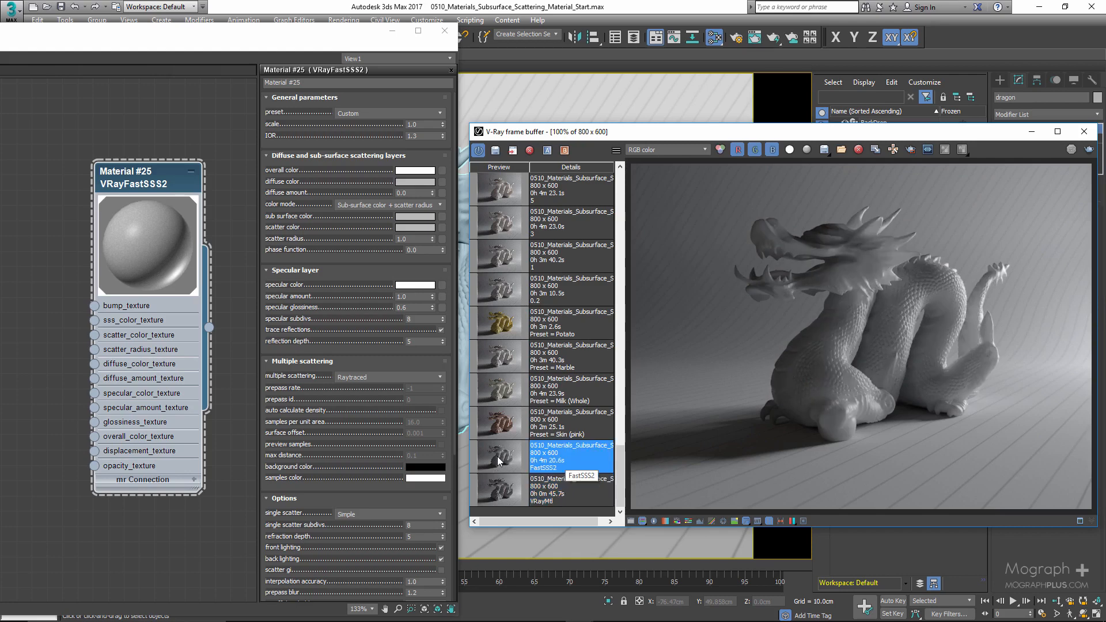
pyautogui.scroll(2, 853, 288)
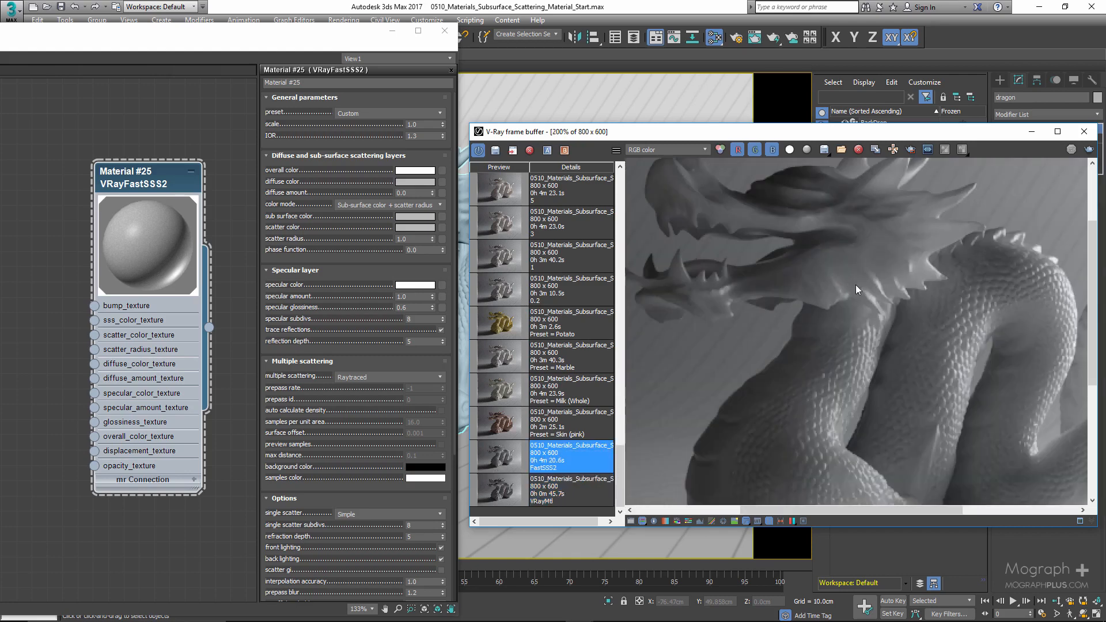
pyautogui.moveTo(839, 293); pyautogui.dragTo(829, 353, button='middle')
pyautogui.moveTo(864, 429); pyautogui.dragTo(932, 380, button='middle')
pyautogui.scroll(-2, 917, 373)
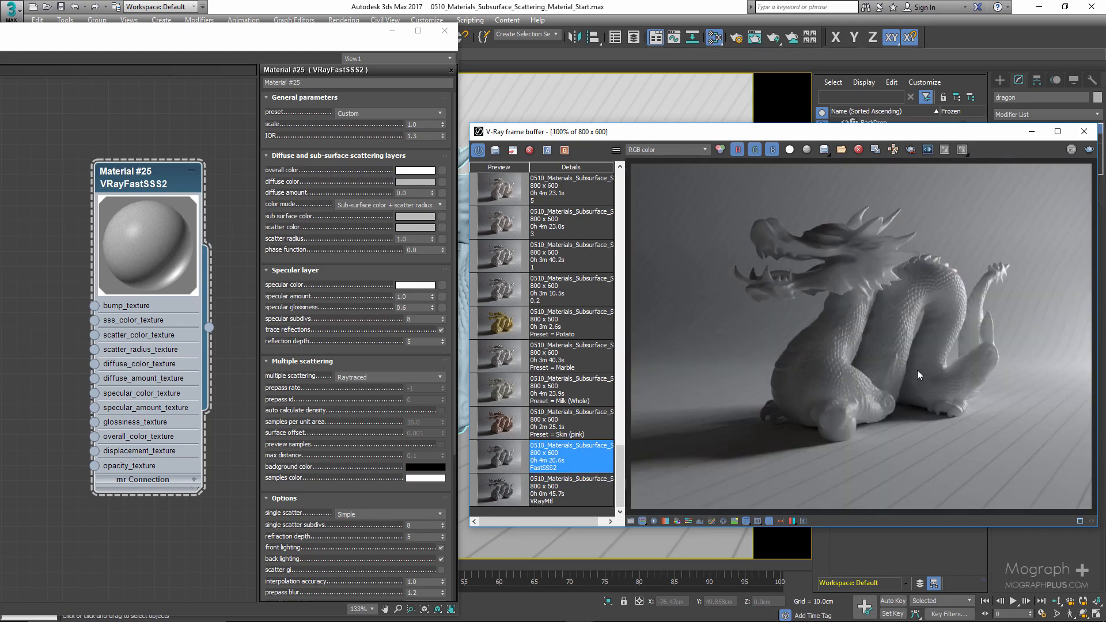
# - Examine the VRayFastSSS2 material's parameter rollouts in the editor
pyautogui.click(254, 200)
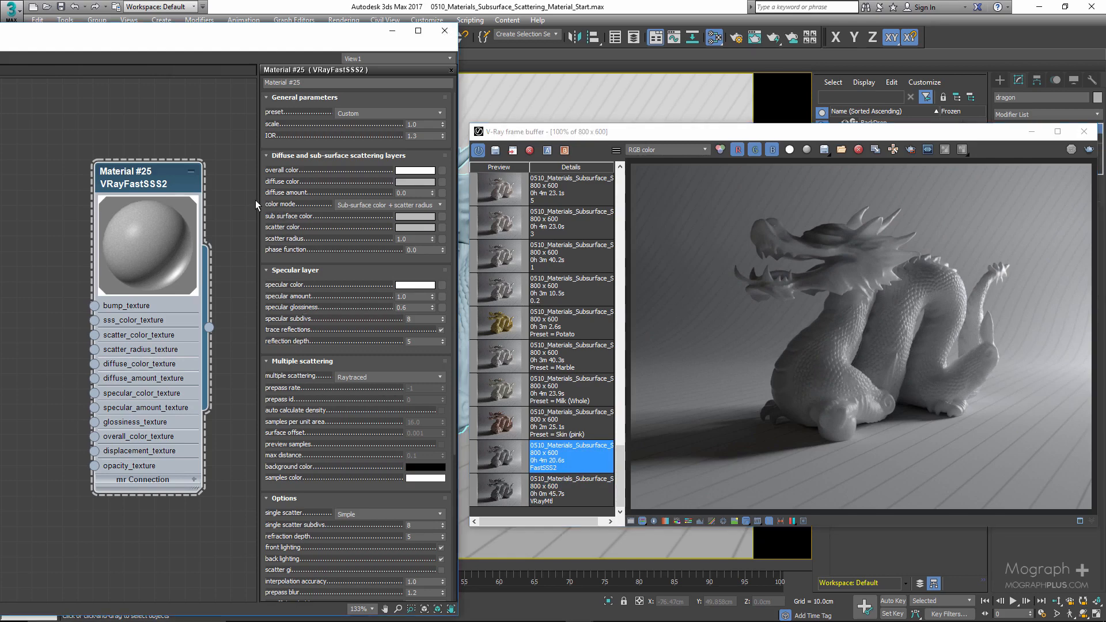
pyautogui.click(161, 175)
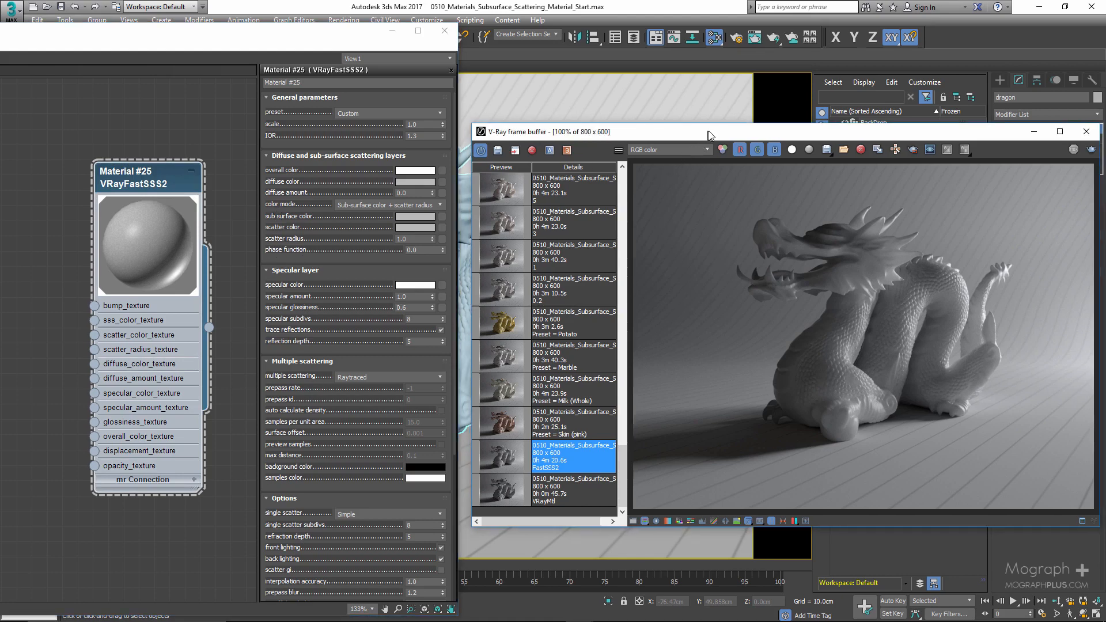
pyautogui.moveTo(699, 140); pyautogui.dragTo(705, 139)
pyautogui.moveTo(322, 33); pyautogui.dragTo(341, 30)
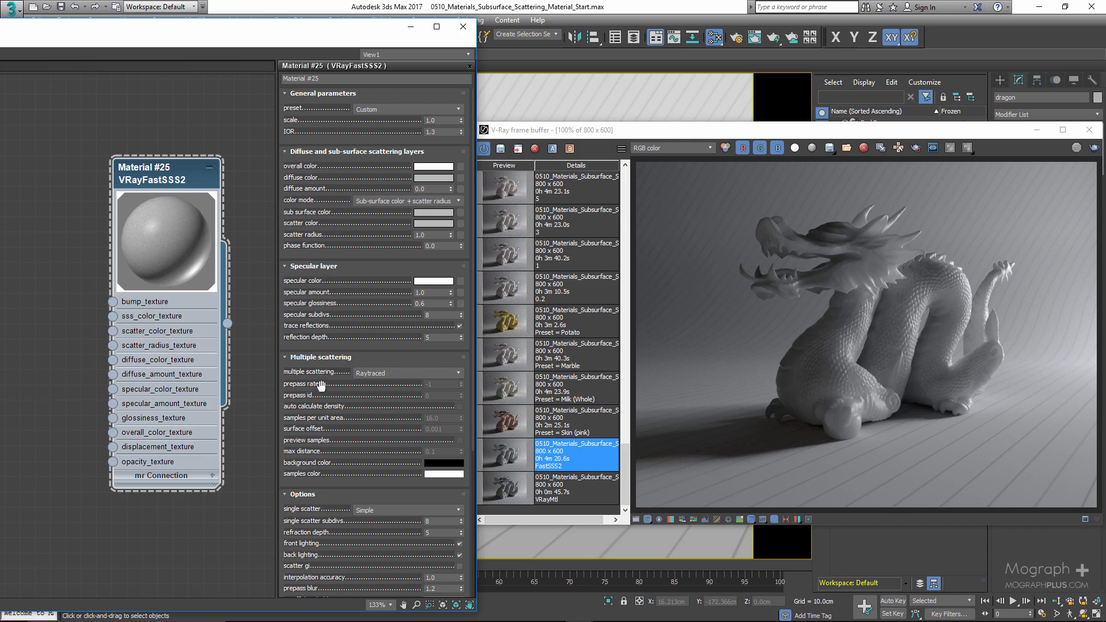
pyautogui.moveTo(320, 384); pyautogui.dragTo(327, 375)
pyautogui.scroll(-2, 314, 461)
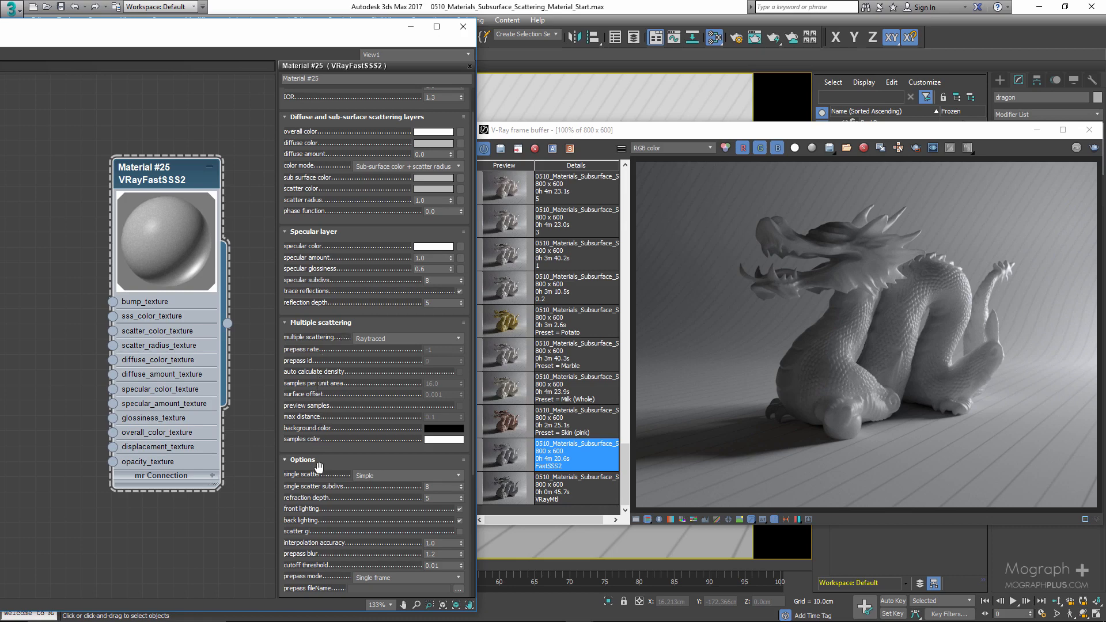
pyautogui.moveTo(331, 406); pyautogui.dragTo(332, 413)
pyautogui.scroll(2, 331, 414)
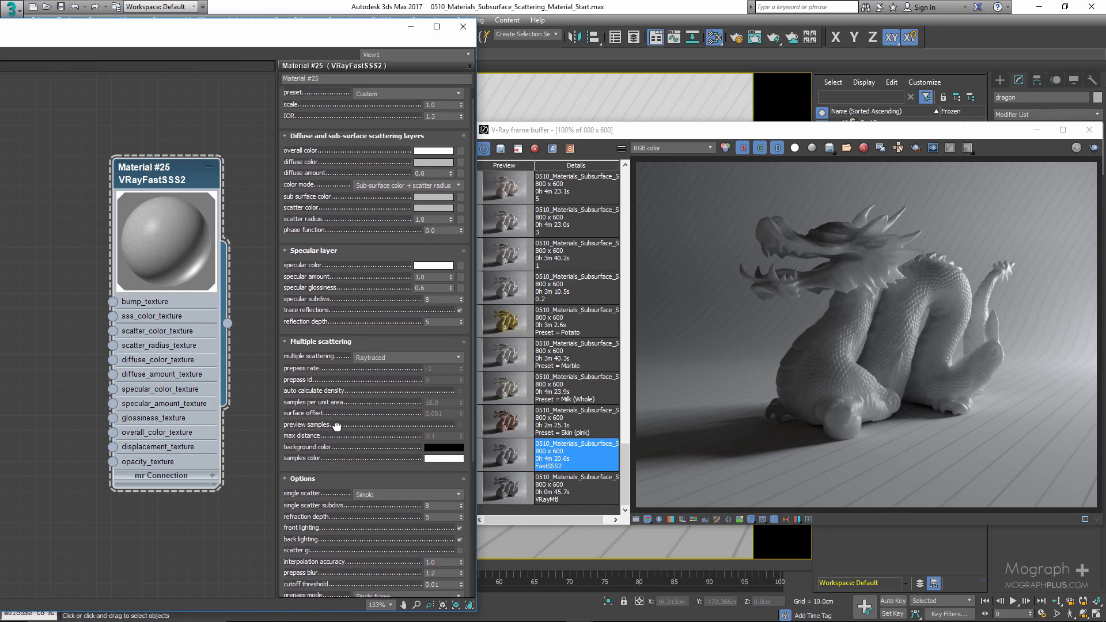
# - Review the single scatter and multiple scattering mode options and scroll through the material's parameter rollouts
pyautogui.click(361, 500)
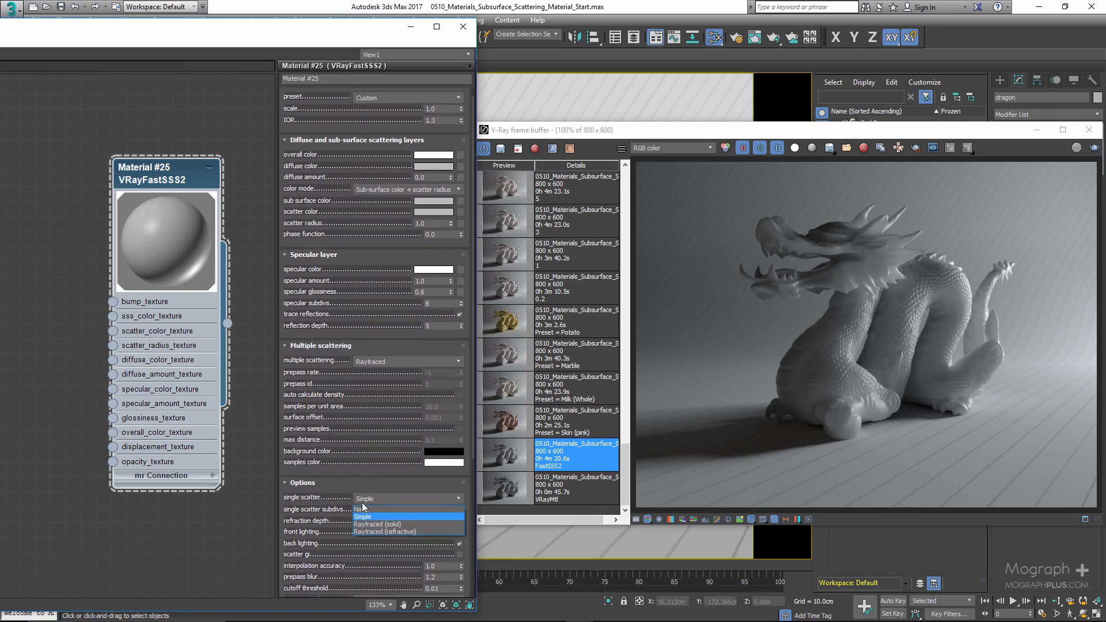
pyautogui.click(361, 500)
pyautogui.click(380, 364)
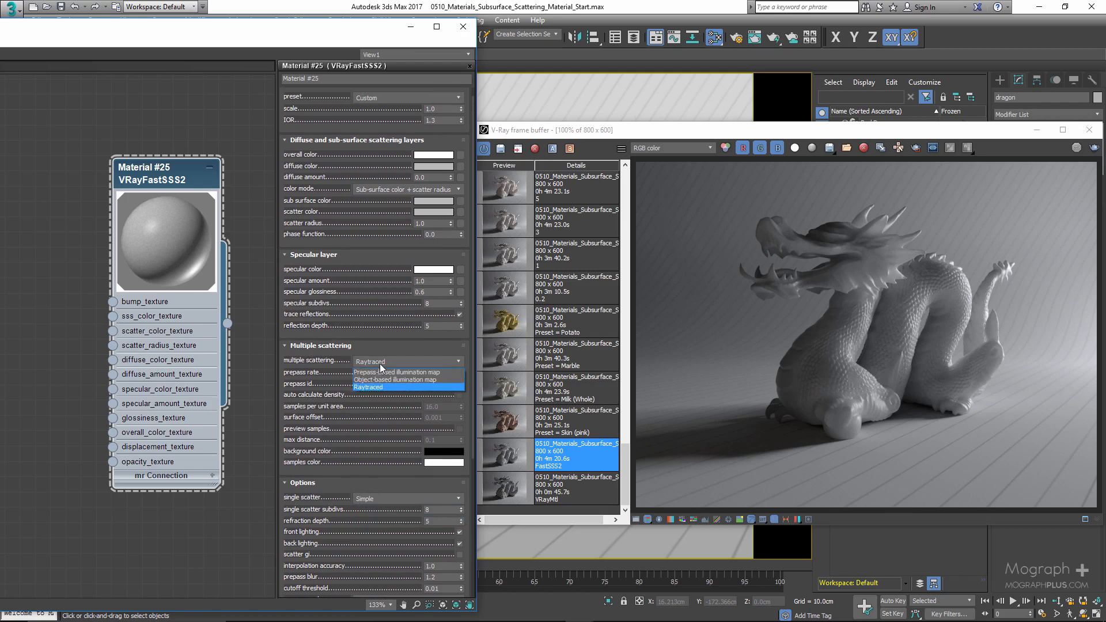
pyautogui.click(379, 366)
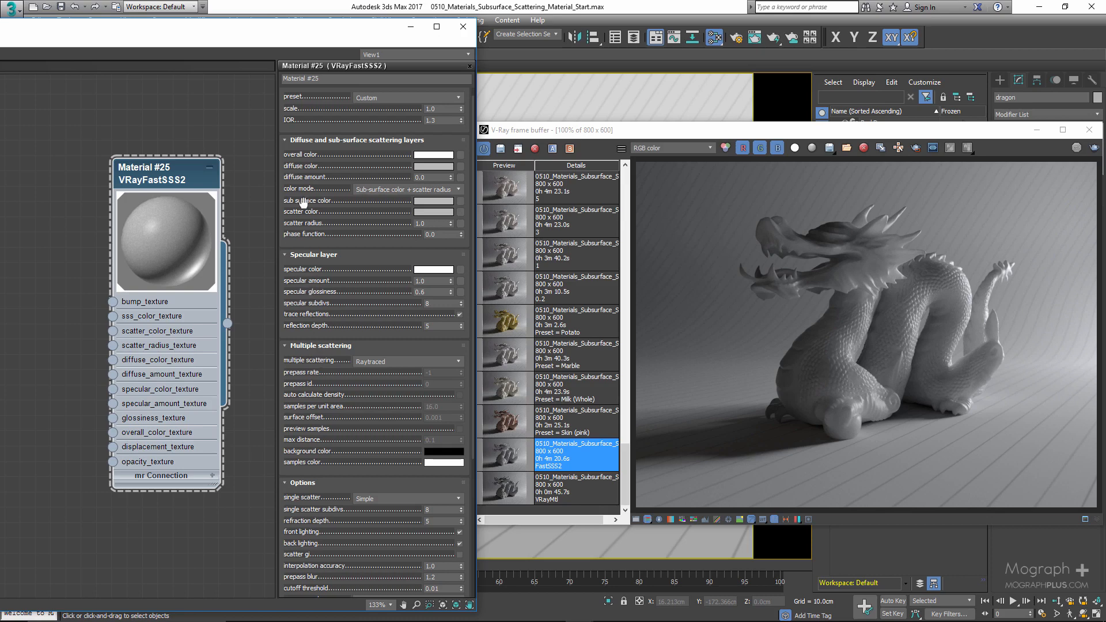
pyautogui.scroll(1, 308, 207)
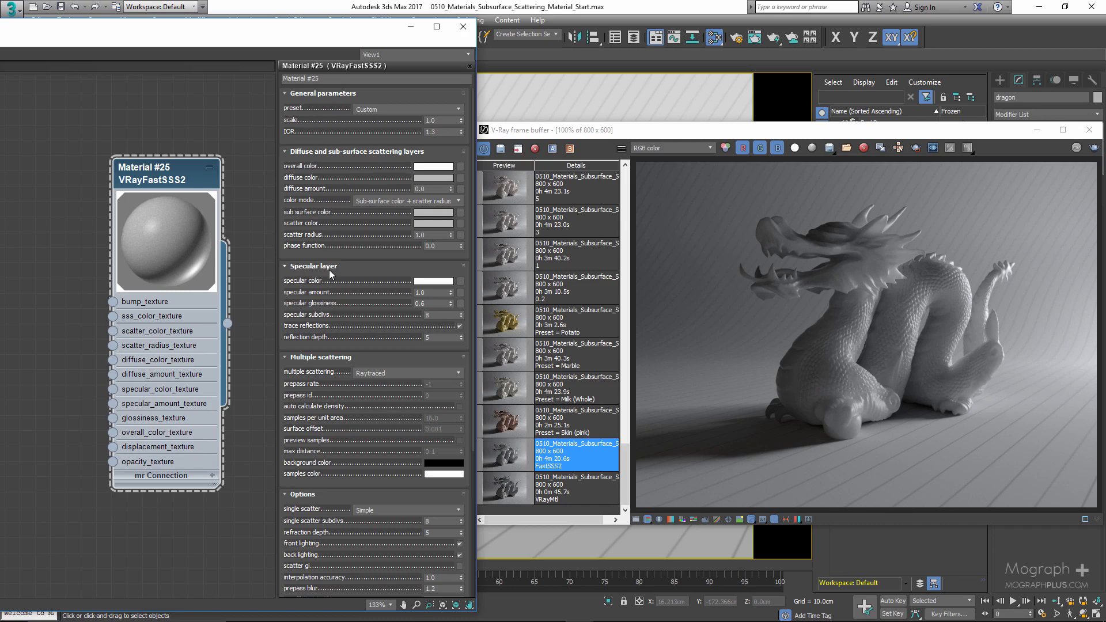
pyautogui.scroll(-3, 320, 368)
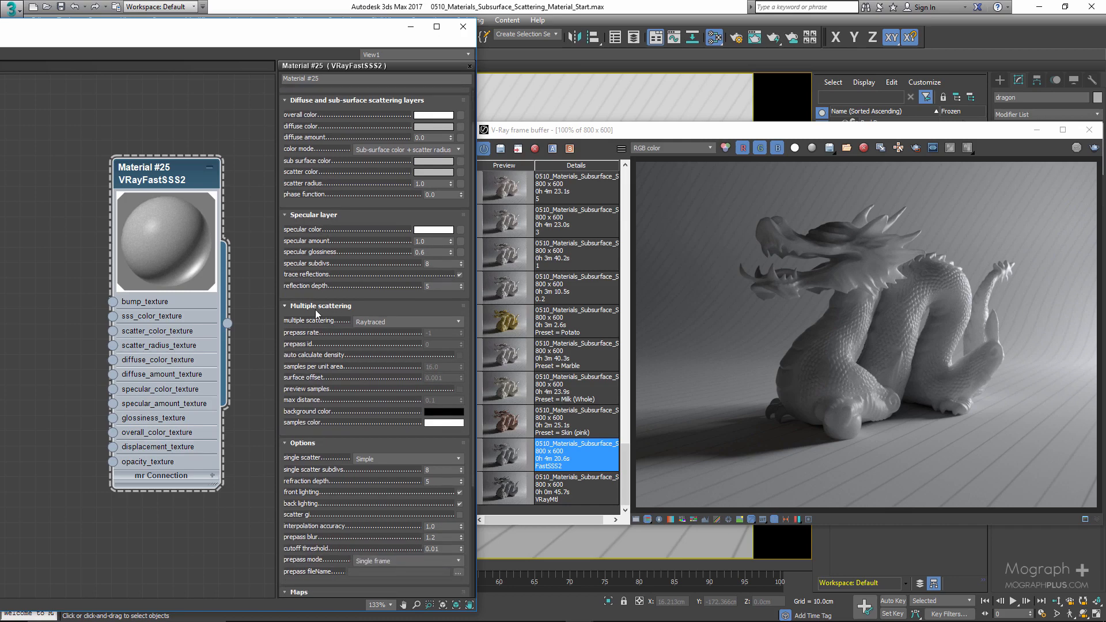
pyautogui.click(385, 455)
pyautogui.click(348, 451)
pyautogui.moveTo(347, 369); pyautogui.dragTo(335, 269)
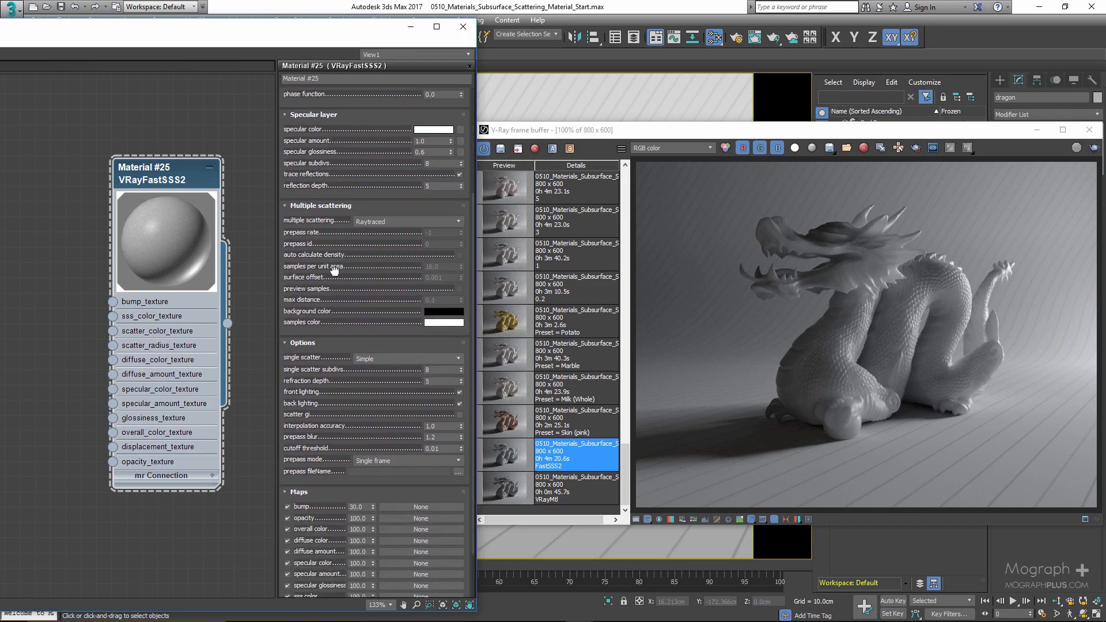
pyautogui.moveTo(312, 393); pyautogui.dragTo(295, 543)
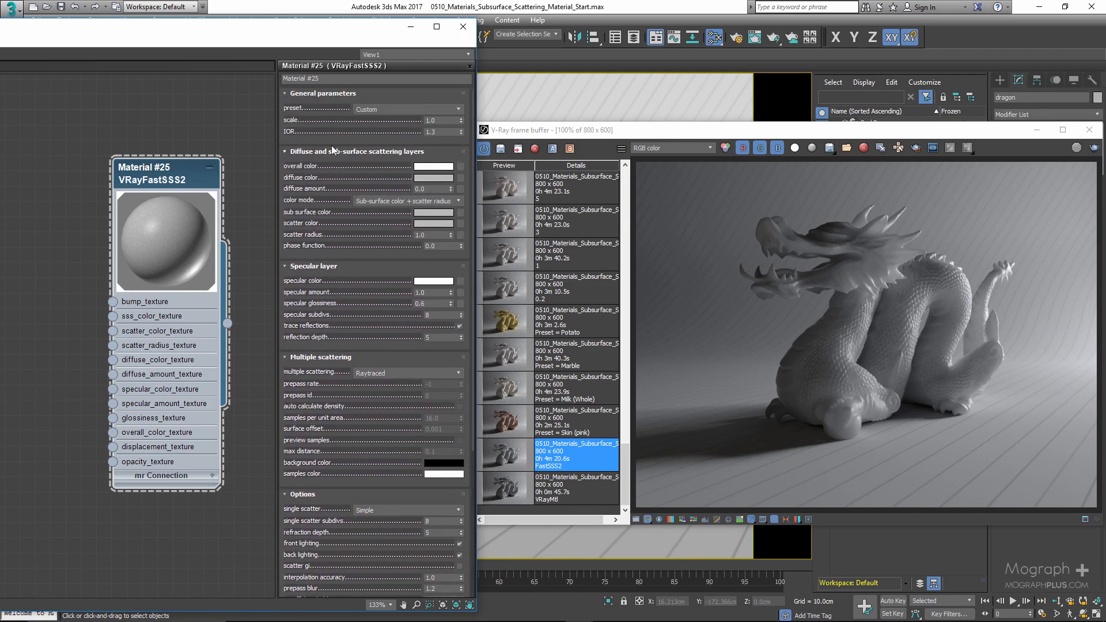
# - Try the Milk (whole), Orange juice, Skin (brown) and Milk (skimmed) material presets in turn
pyautogui.click(371, 110)
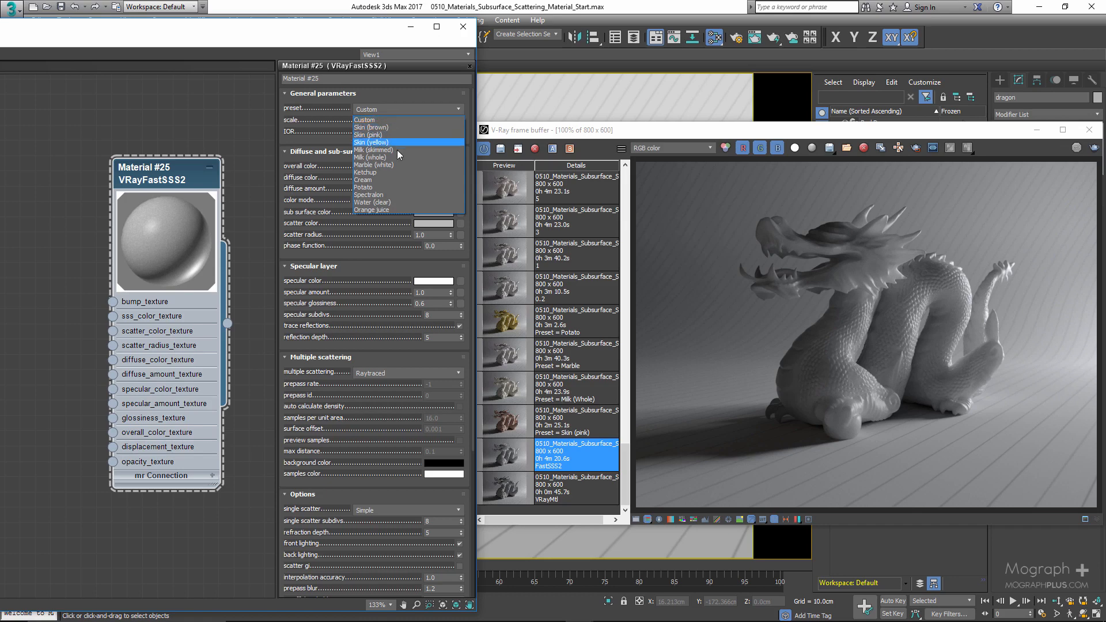
pyautogui.click(395, 156)
pyautogui.click(384, 111)
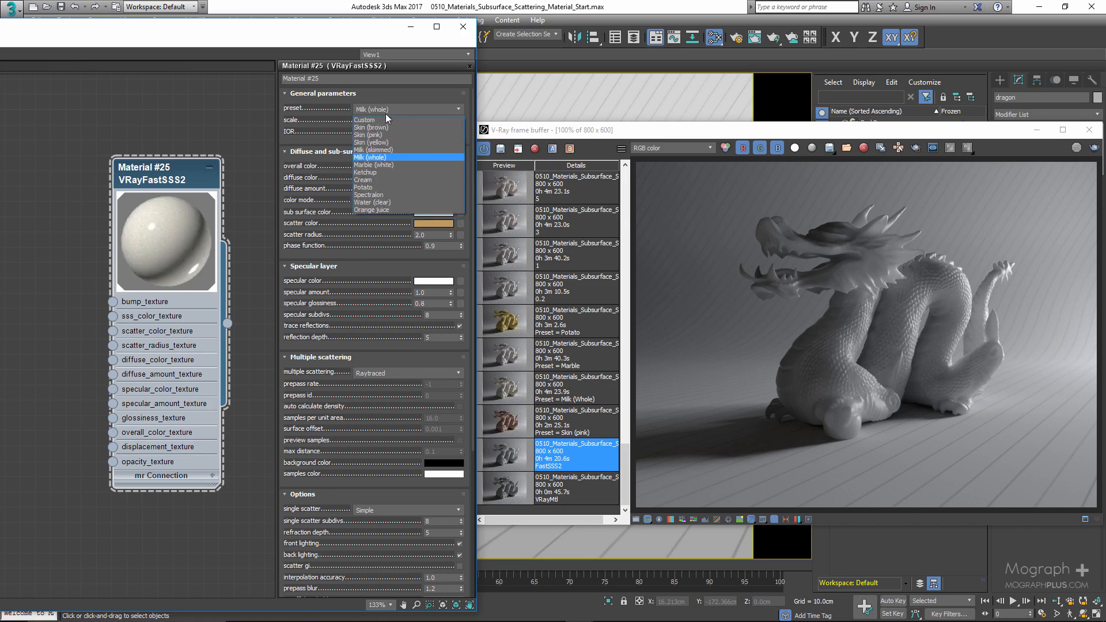
pyautogui.click(392, 212)
pyautogui.click(388, 112)
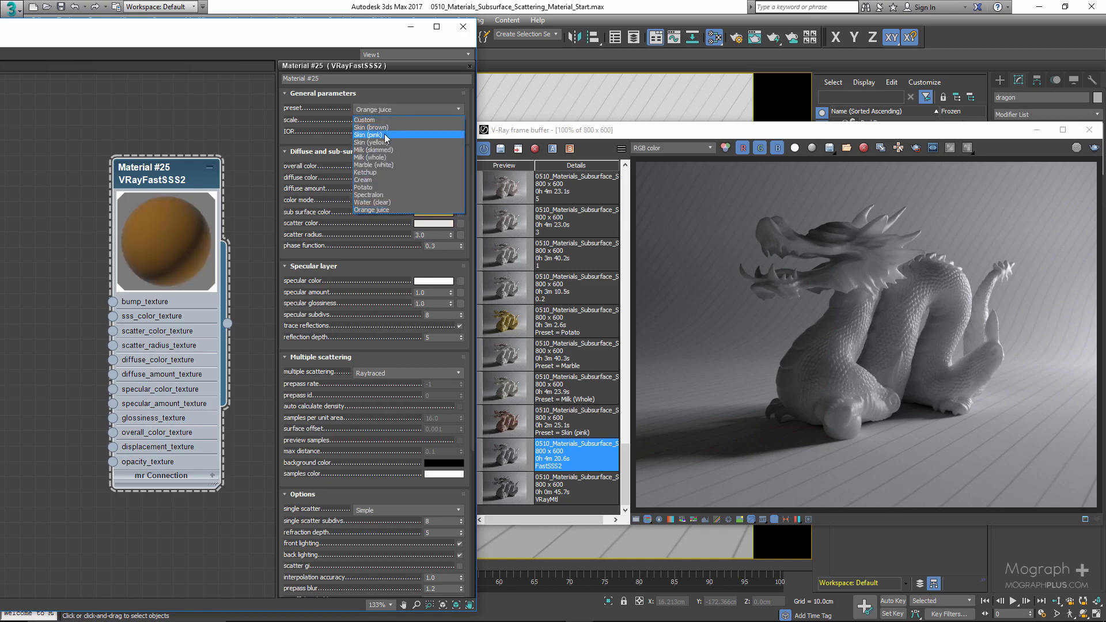
pyautogui.click(384, 127)
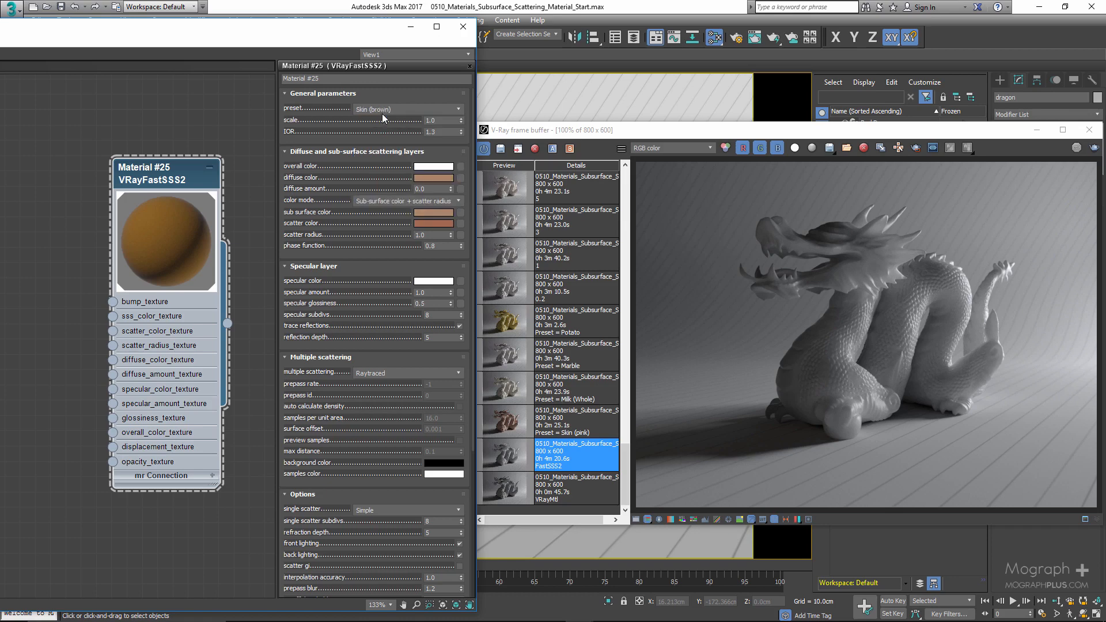
pyautogui.click(381, 109)
pyautogui.click(383, 148)
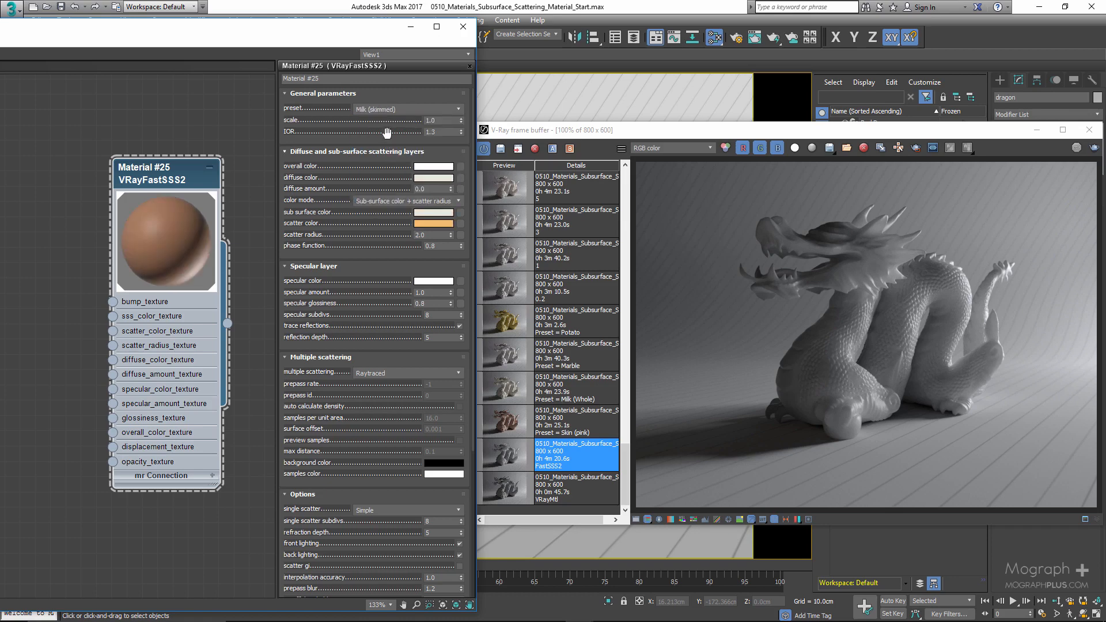
# - Apply the Skin (pink) preset and display its saved render from the frame buffer history
pyautogui.click(384, 109)
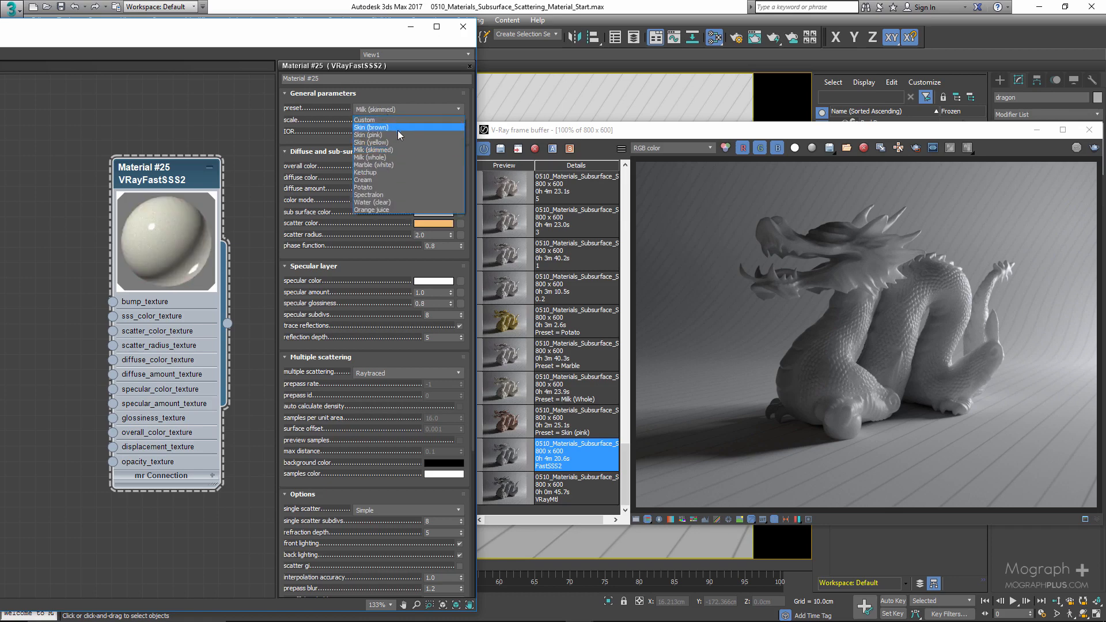
pyautogui.click(397, 130)
pyautogui.doubleClick(518, 426)
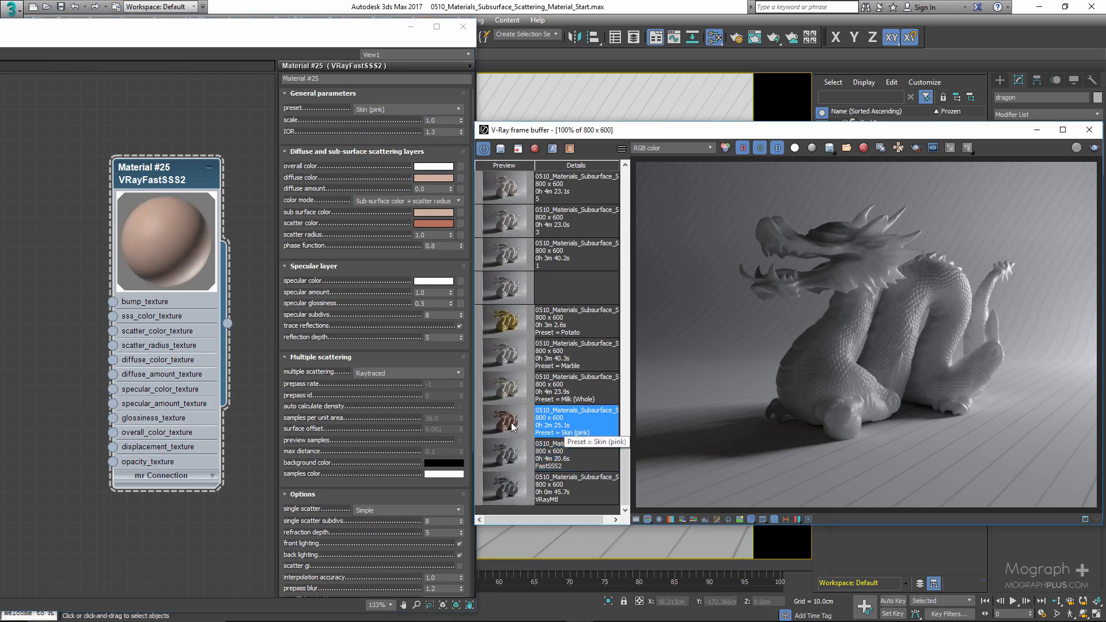
# - Apply the Milk (whole) preset and display its saved render from the frame buffer history
pyautogui.click(394, 110)
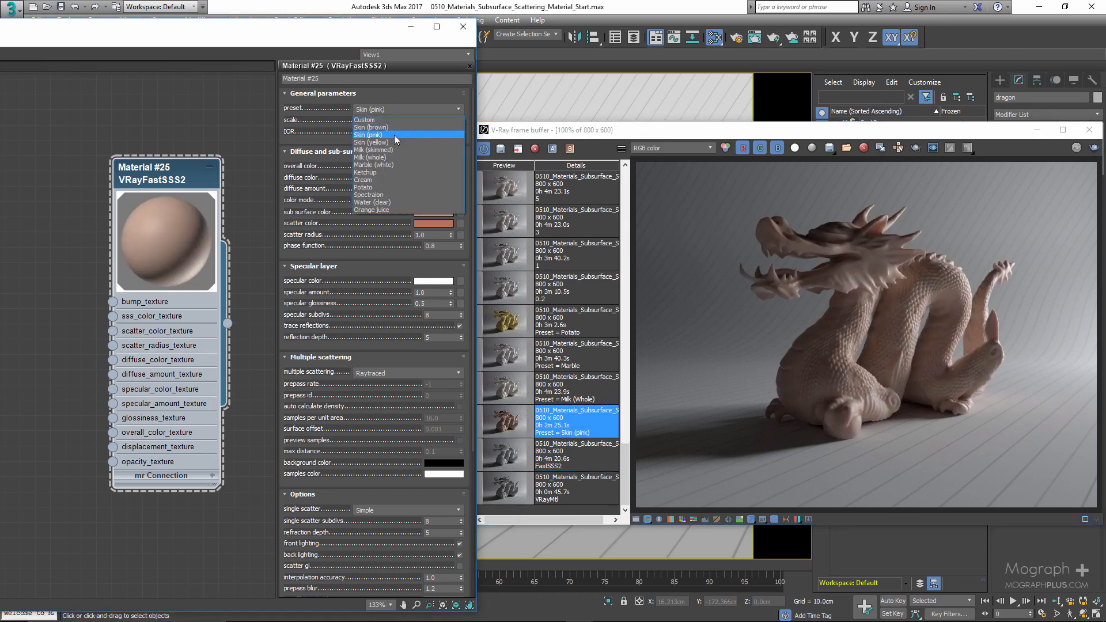
pyautogui.click(398, 156)
pyautogui.doubleClick(572, 403)
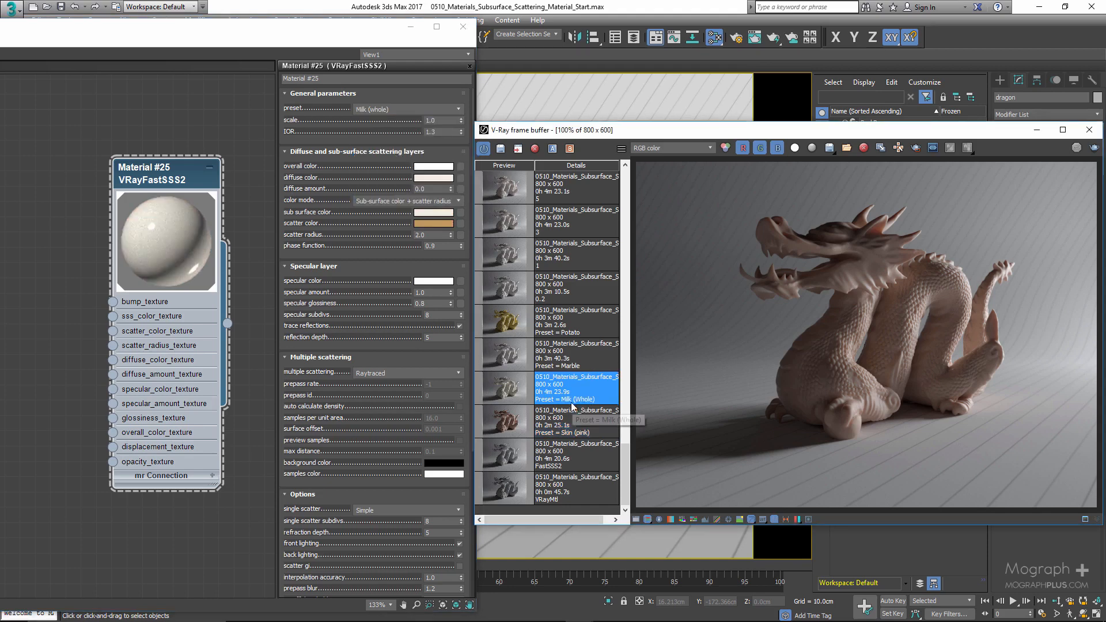
# - Apply the Marble (white) preset and display its saved render from the frame buffer history
pyautogui.click(406, 110)
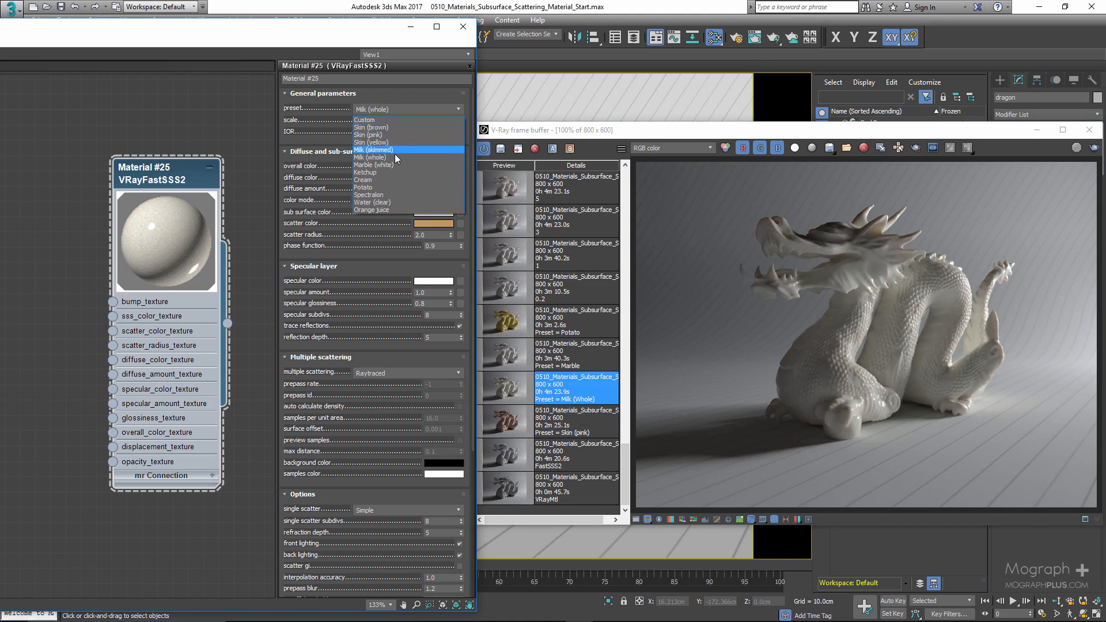
pyautogui.click(392, 165)
pyautogui.doubleClick(572, 356)
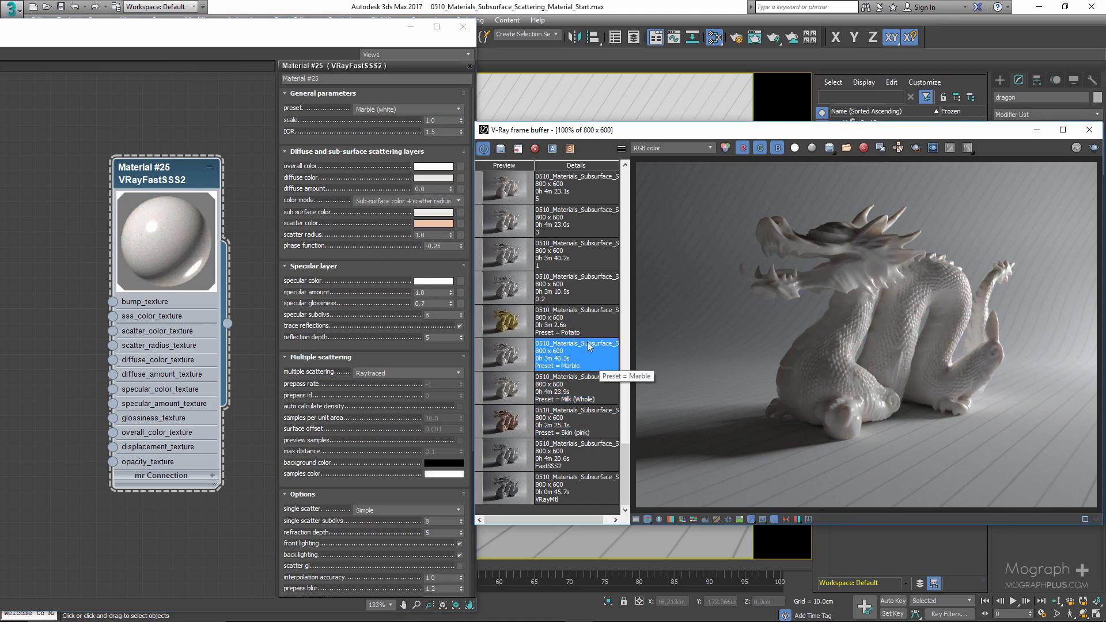
# - Display the saved Potato render from the history and apply the Potato preset
pyautogui.doubleClick(582, 324)
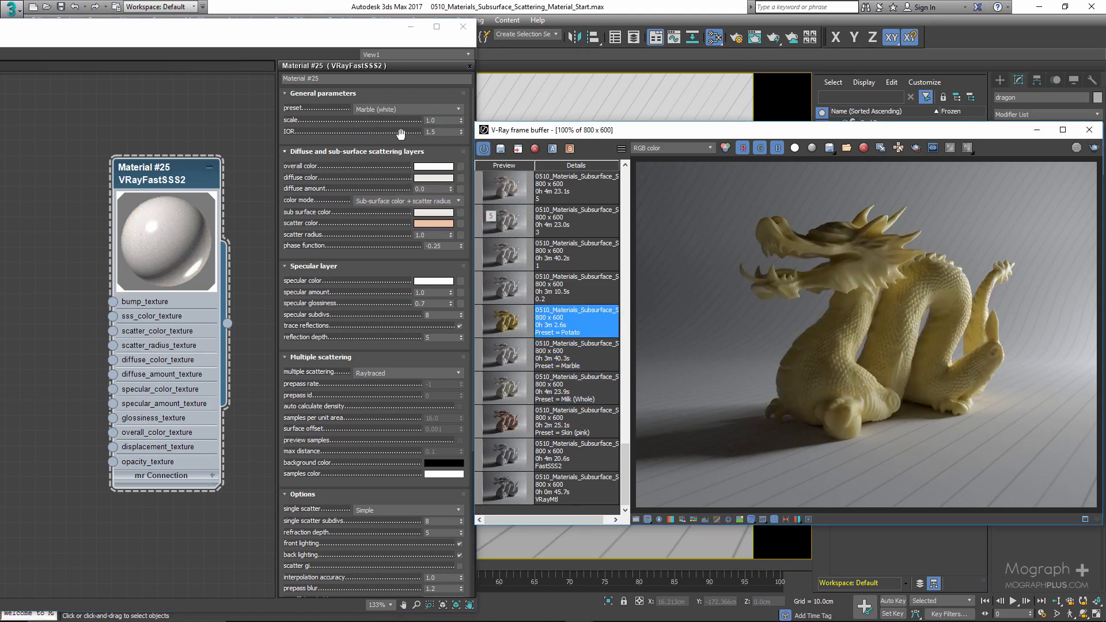
pyautogui.click(393, 109)
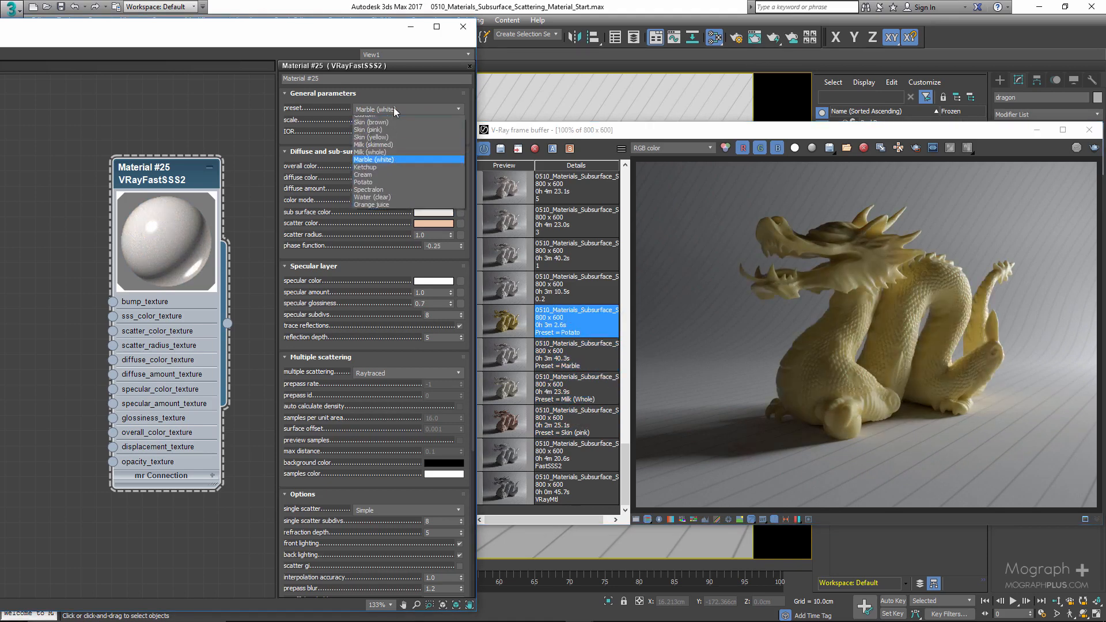
pyautogui.click(380, 182)
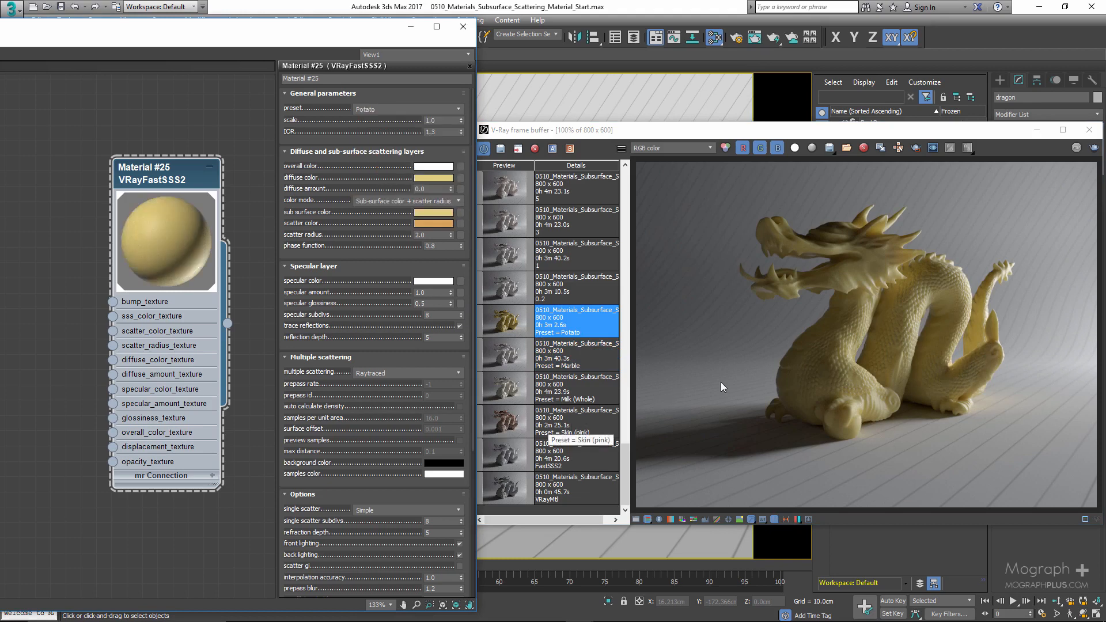
# - Flip between the Skin (pink), Milk (whole) and Potato renders in the frame buffer history
pyautogui.click(496, 419)
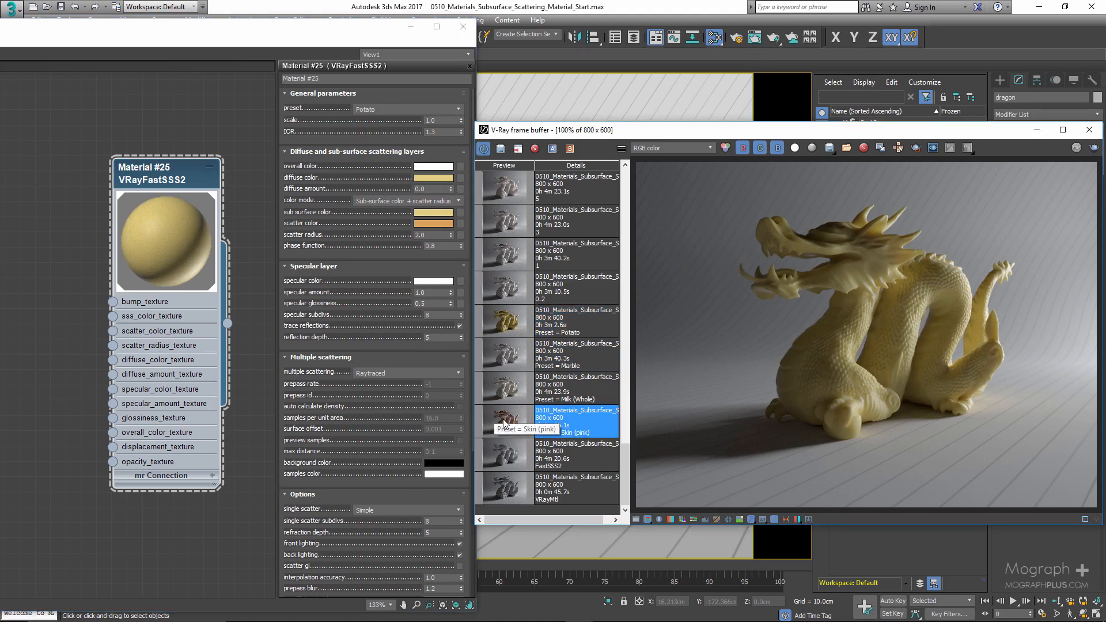
pyautogui.click(511, 391)
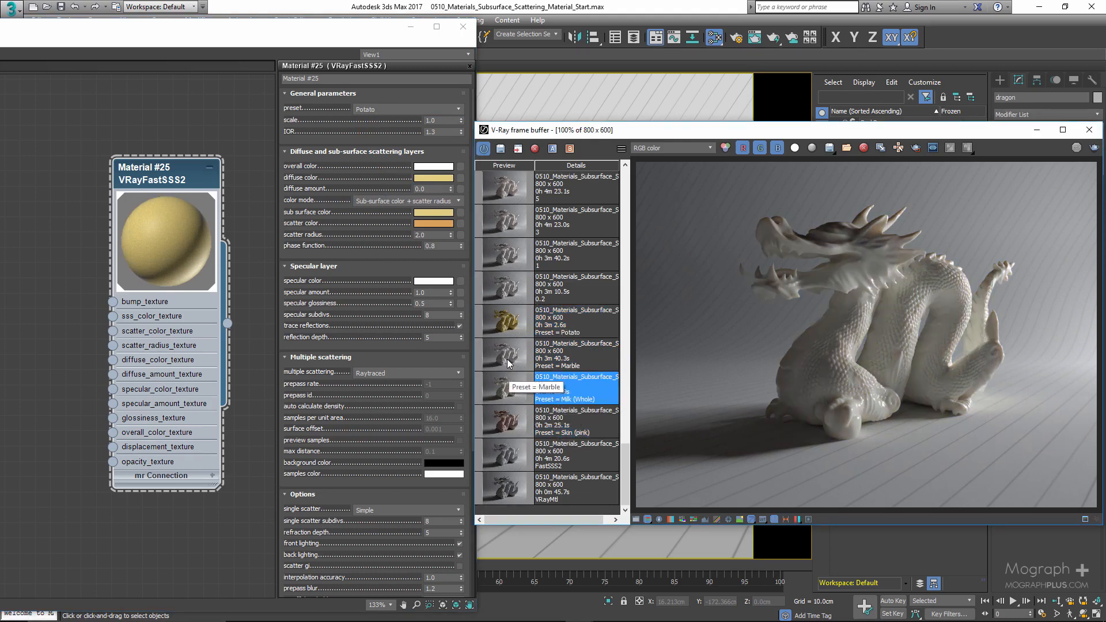
pyautogui.click(509, 328)
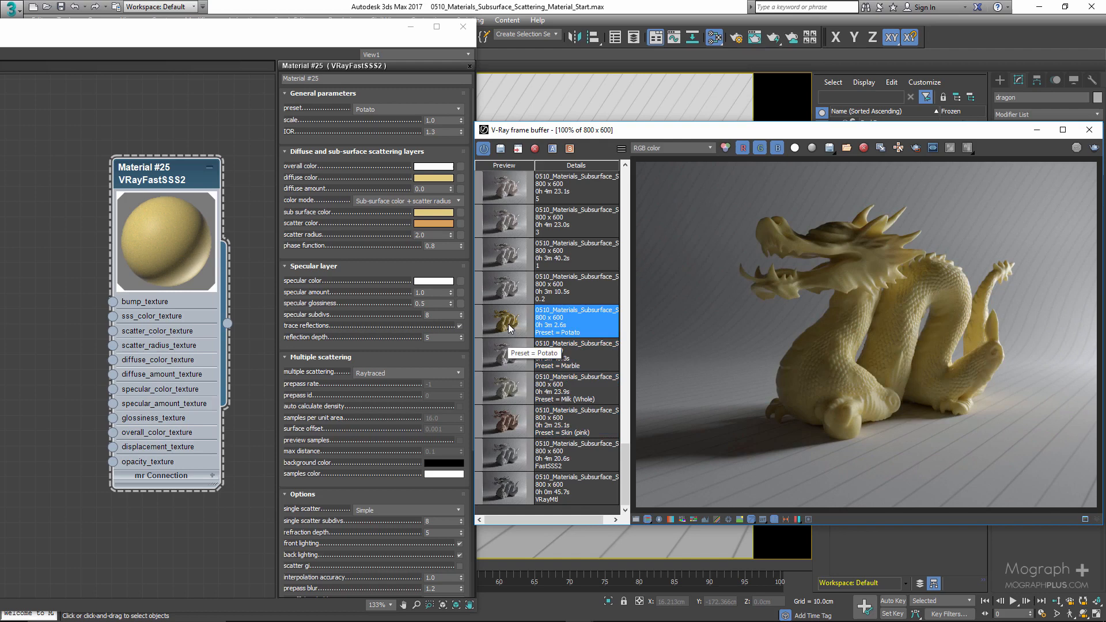
# - Apply the Marble (white) preset to the material and open its scale value for editing
pyautogui.click(405, 108)
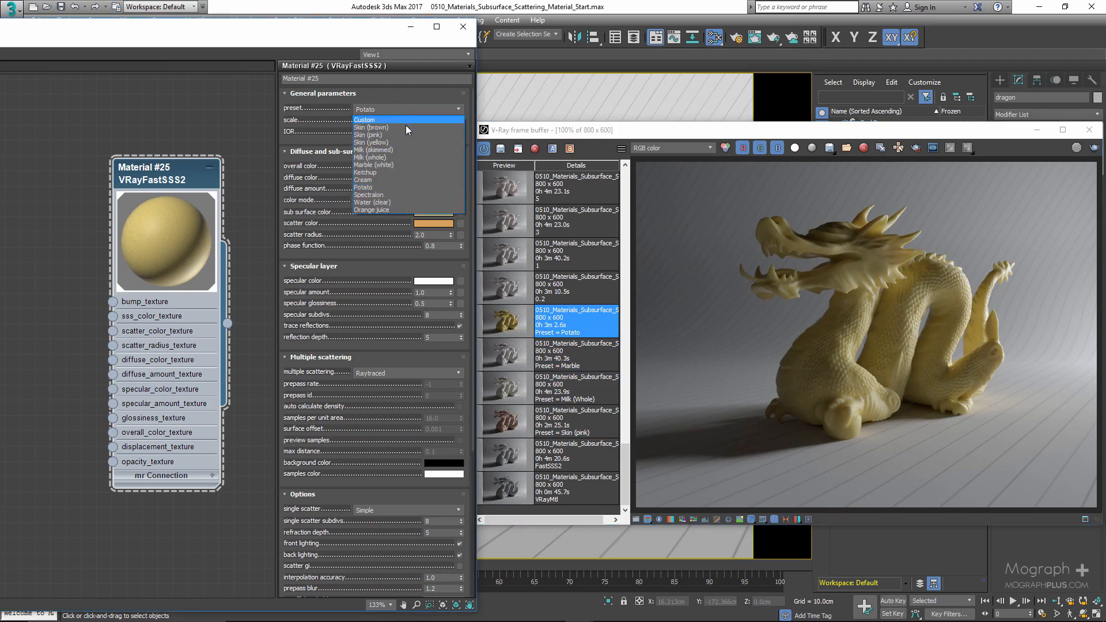
pyautogui.click(406, 164)
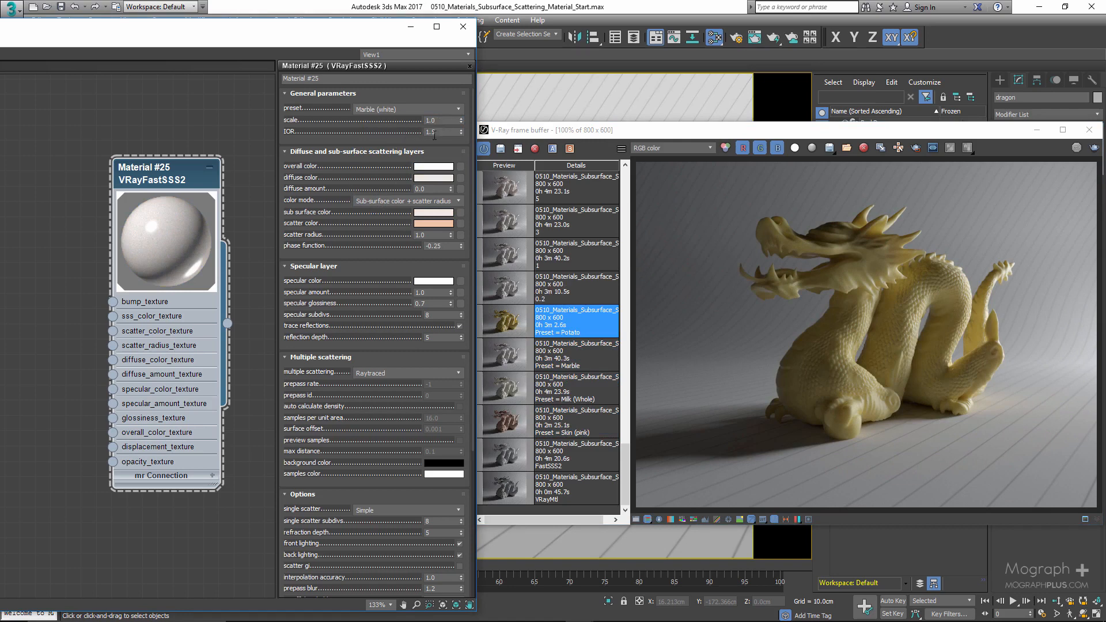
pyautogui.doubleClick(430, 235)
pyautogui.click(434, 236)
pyautogui.click(367, 177)
pyautogui.doubleClick(437, 120)
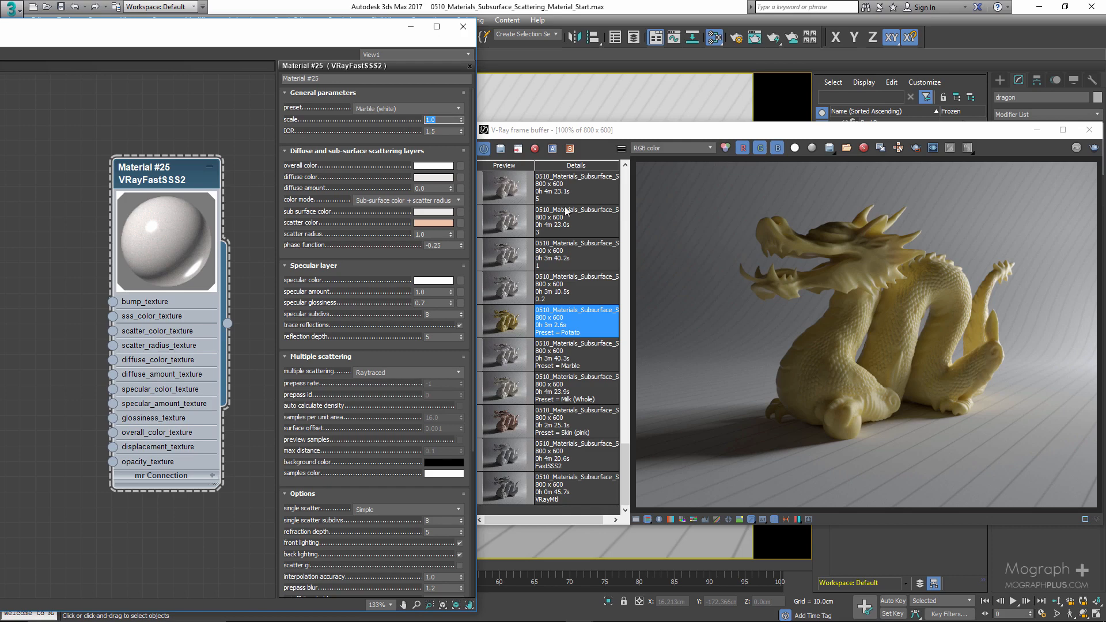
# - Display the history render made with scale 0.2 and set the material's scale to 0.2
pyautogui.scroll(4, 531, 335)
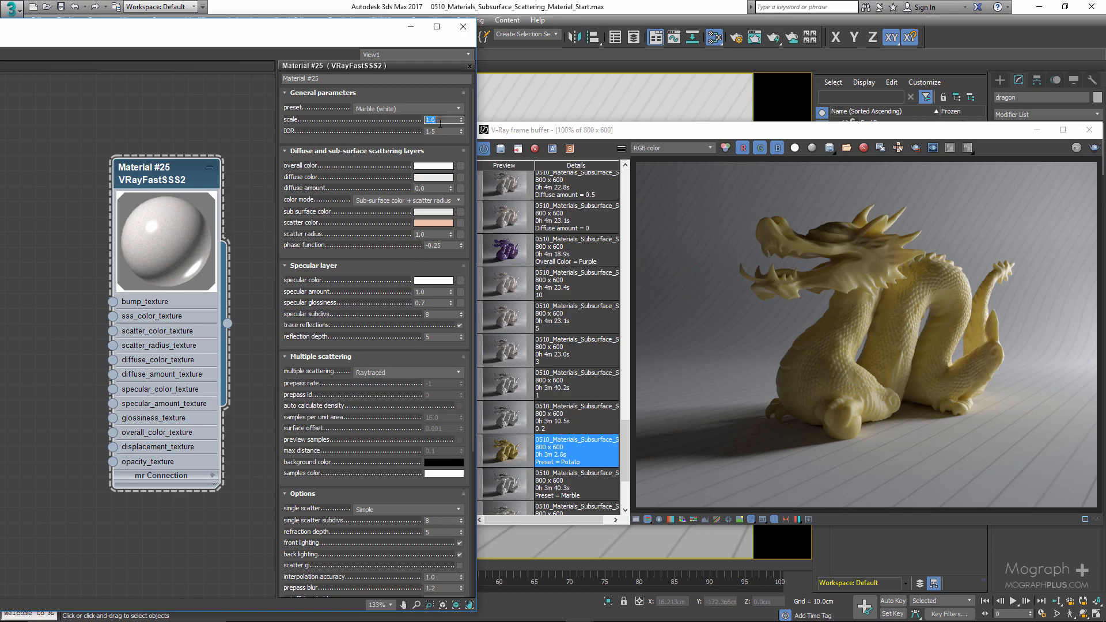
pyautogui.click(401, 127)
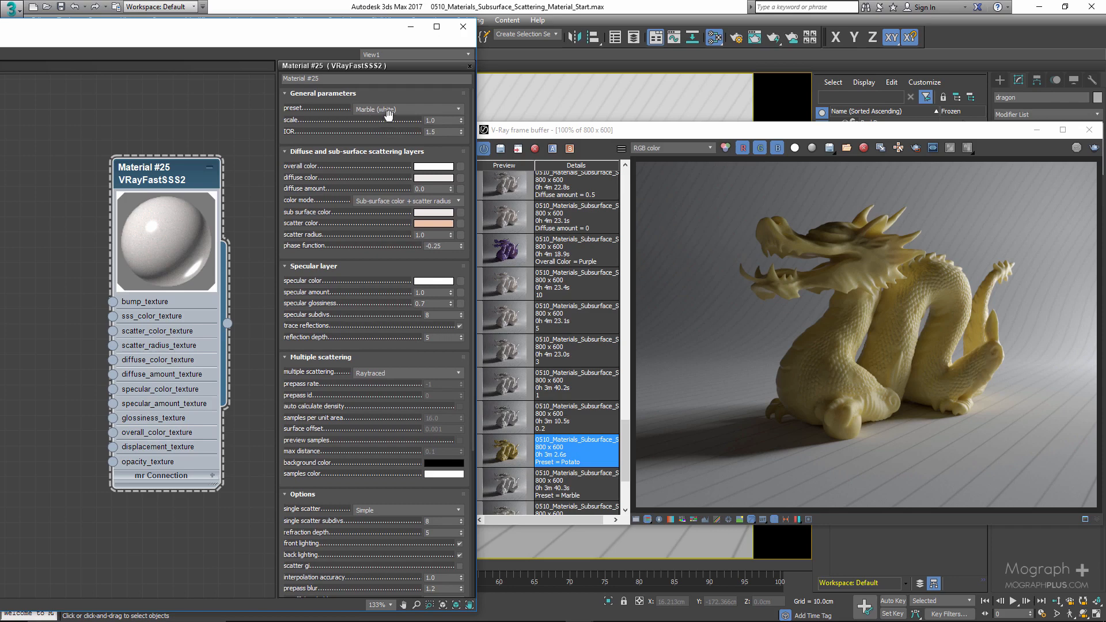
pyautogui.click(585, 420)
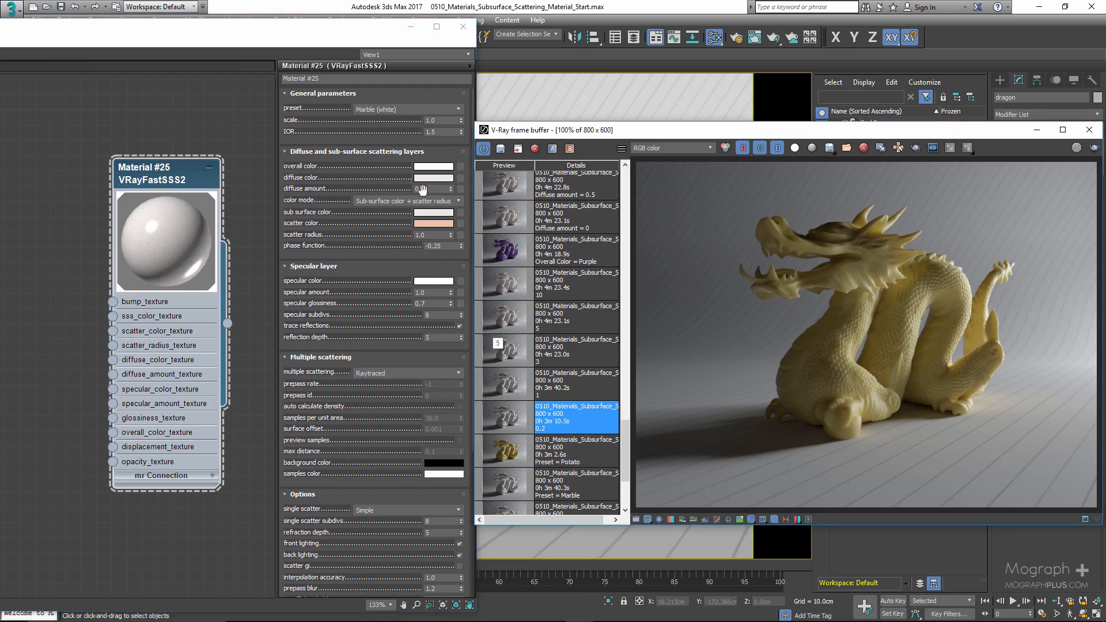
pyautogui.moveTo(446, 121); pyautogui.dragTo(390, 134)
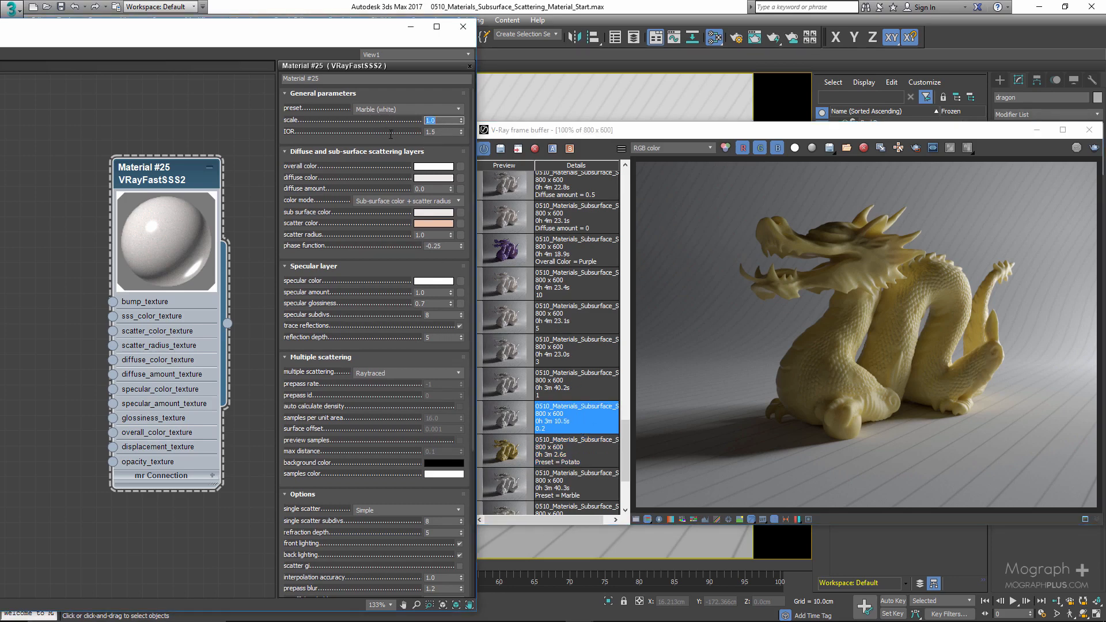
pyautogui.write('0.2')
pyautogui.press('Return')
# - Display the history render made with scale 1 and set the material's scale to 1
pyautogui.doubleClick(569, 390)
pyautogui.doubleClick(443, 122)
pyautogui.write('1')
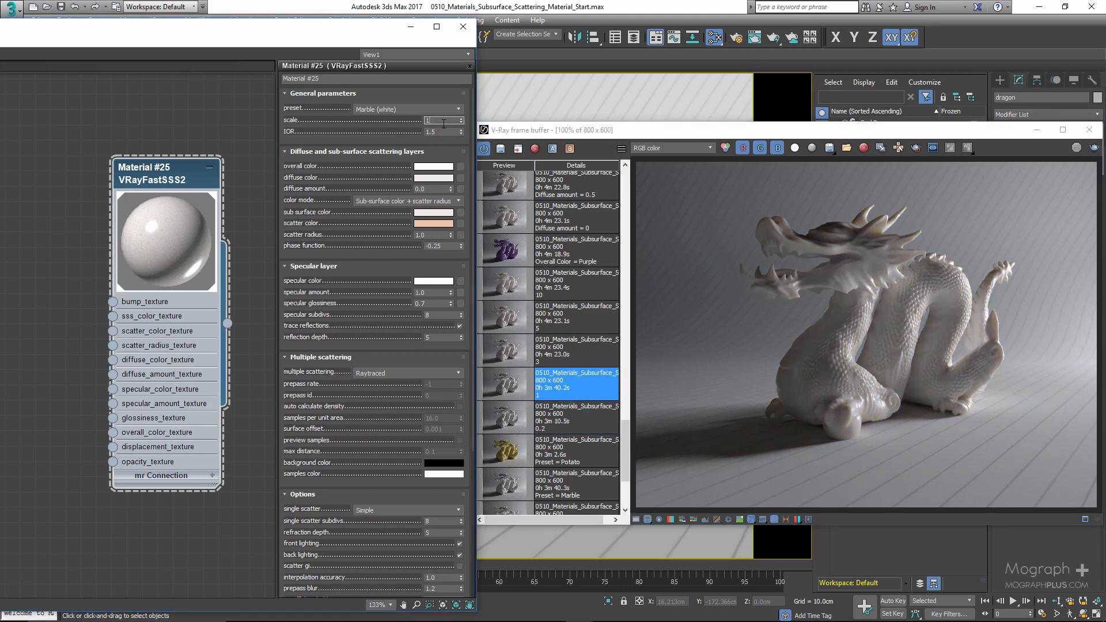
pyautogui.press('Return')
# - Display the history render made with scale 3 and set the material's scale to 3
pyautogui.click(589, 398)
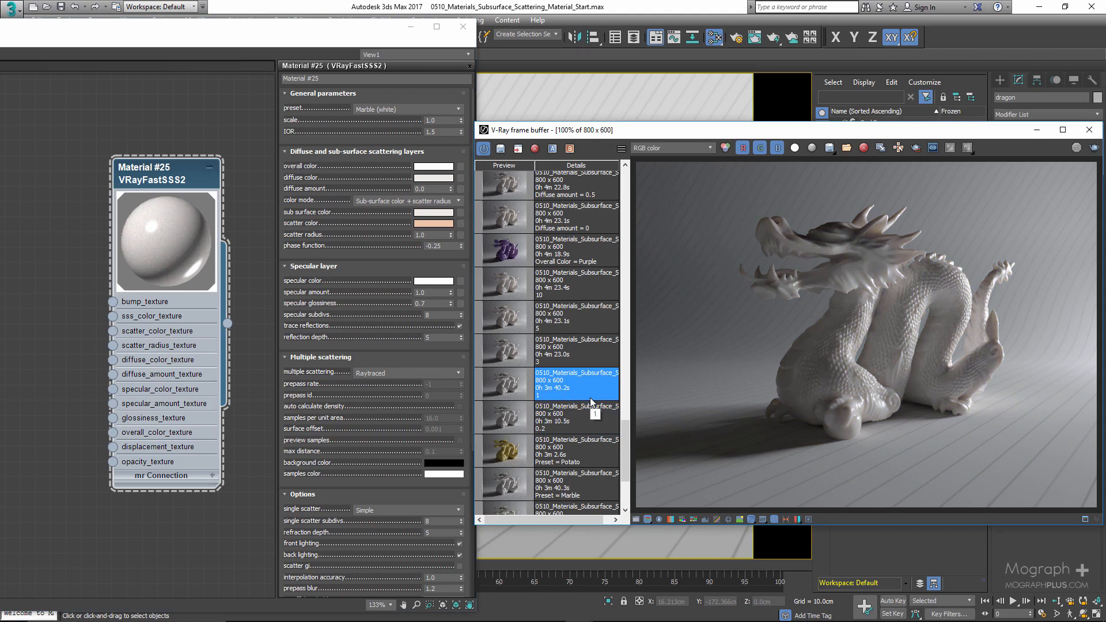
pyautogui.doubleClick(585, 347)
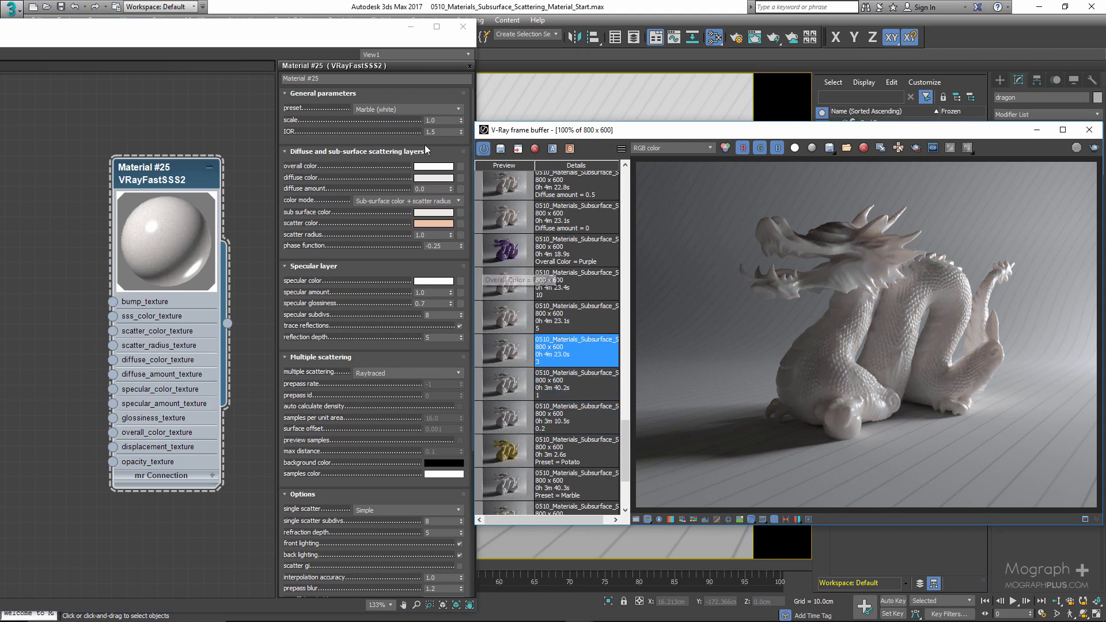
pyautogui.doubleClick(430, 120)
pyautogui.write('3')
pyautogui.press('Return')
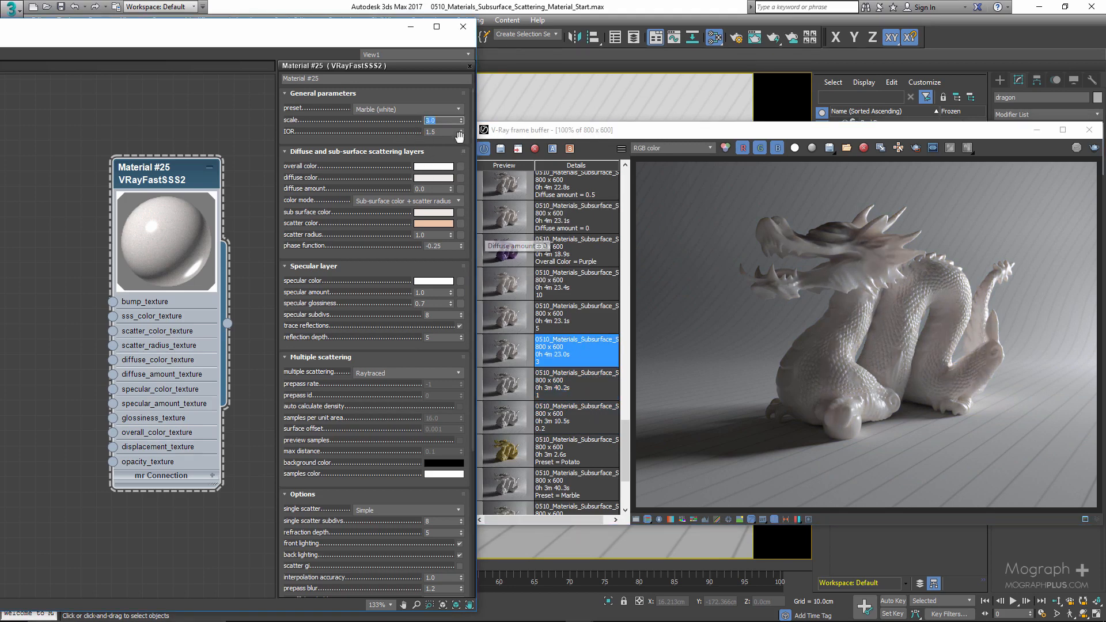
# - Set the material's scale to 5 and display the history render made with scale 5
pyautogui.write('5')
pyautogui.click(570, 323)
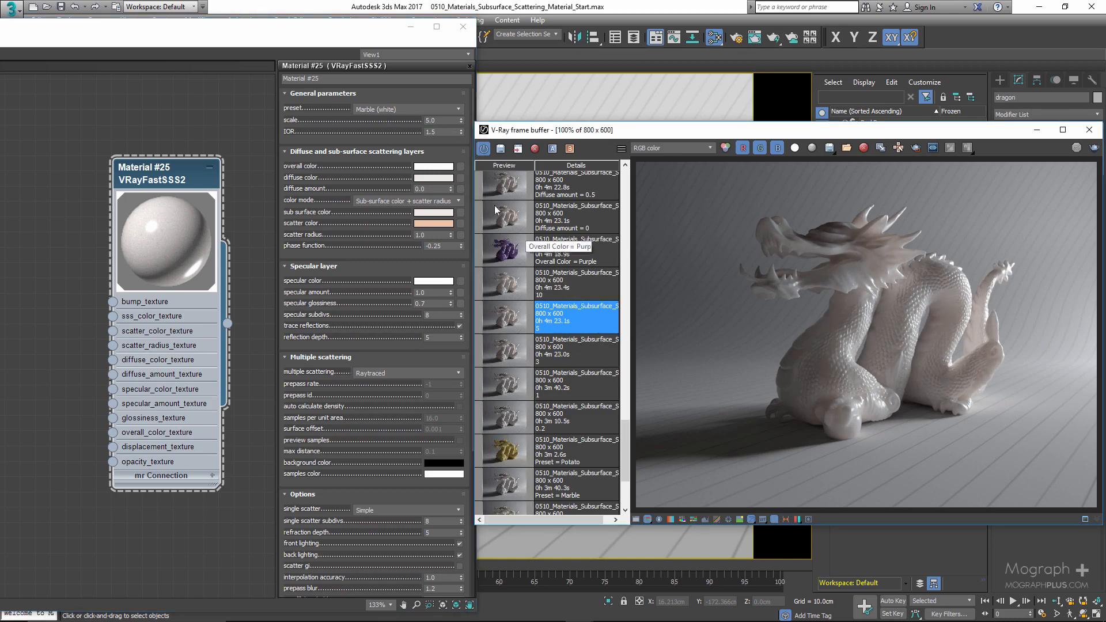
# - Set the material's scale to 10 and display the history render made with scale 10
pyautogui.click(440, 134)
pyautogui.write('10')
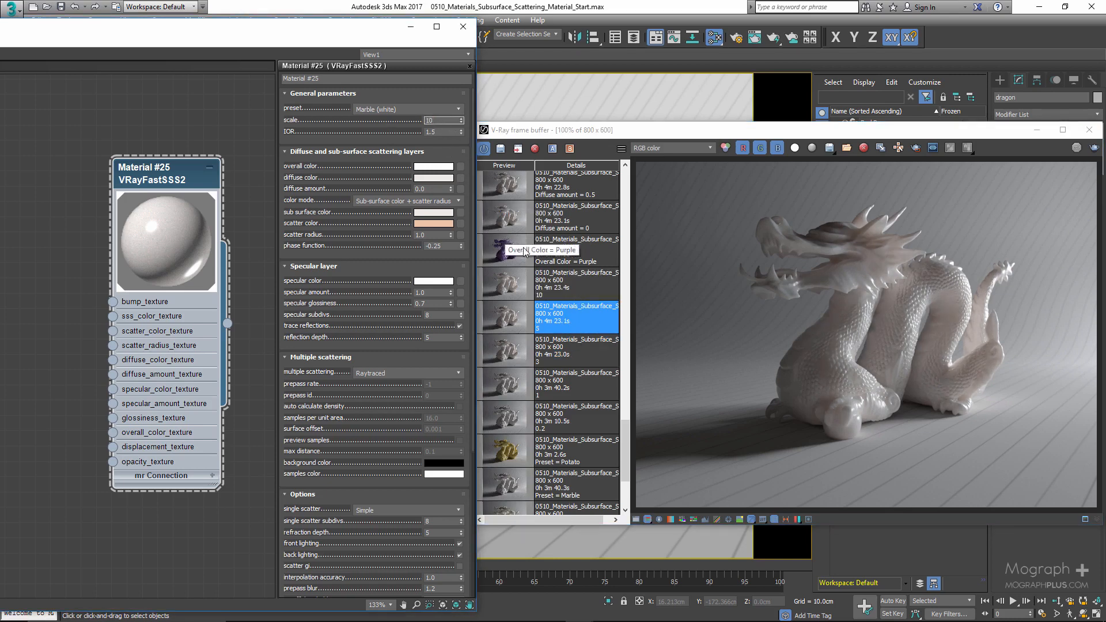
pyautogui.click(561, 290)
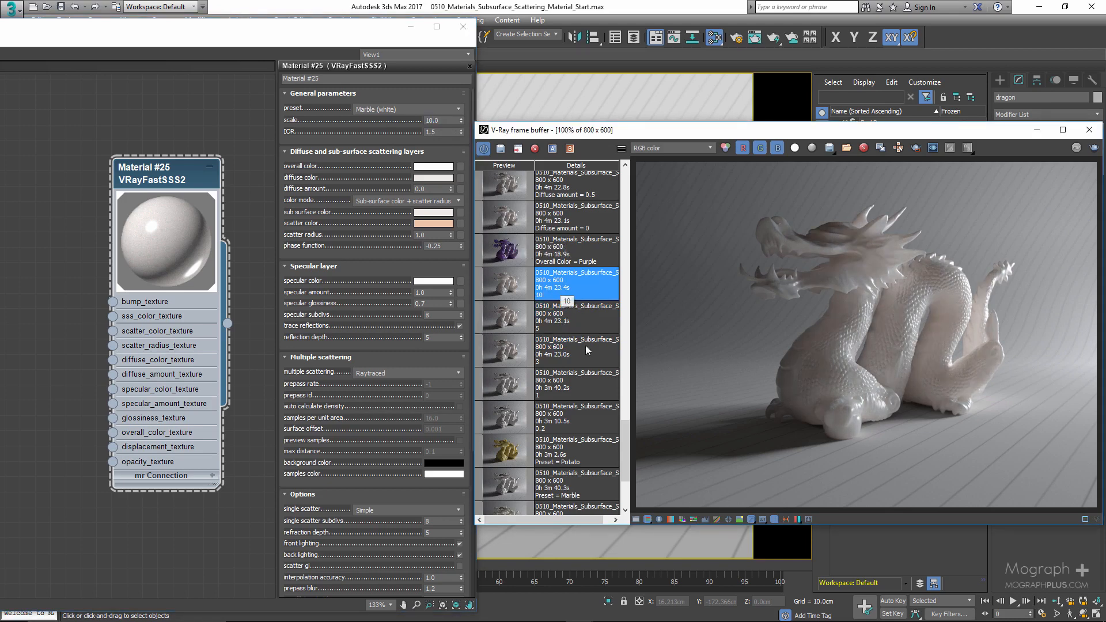
# - Compare the history renders made with scales 0.2, 1, 3, 5 and 10
pyautogui.click(578, 418)
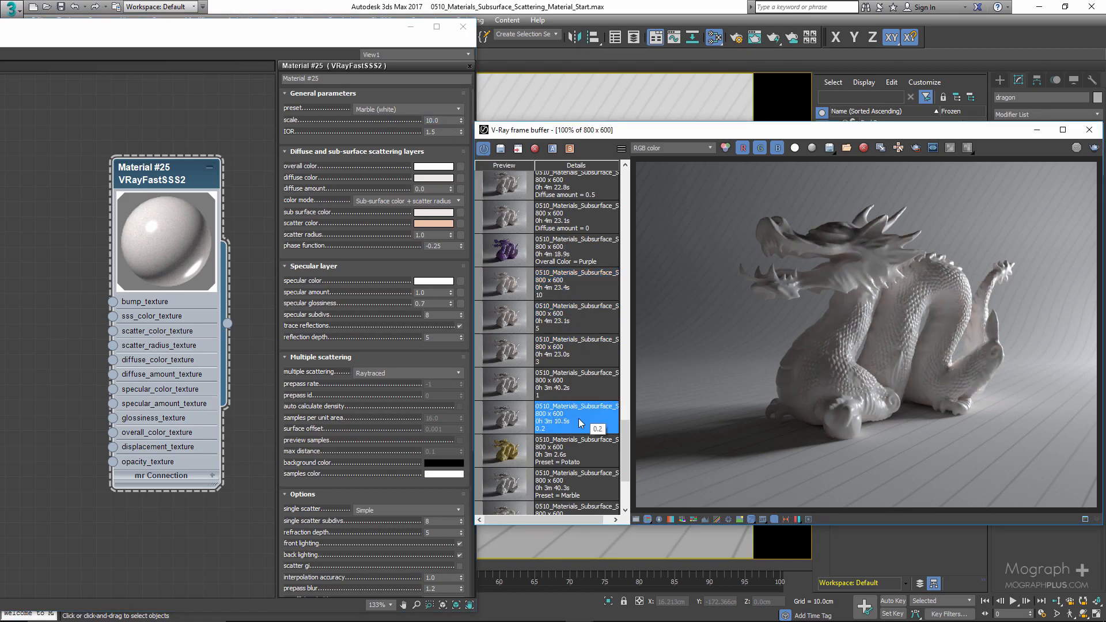
pyautogui.click(574, 356)
pyautogui.click(574, 321)
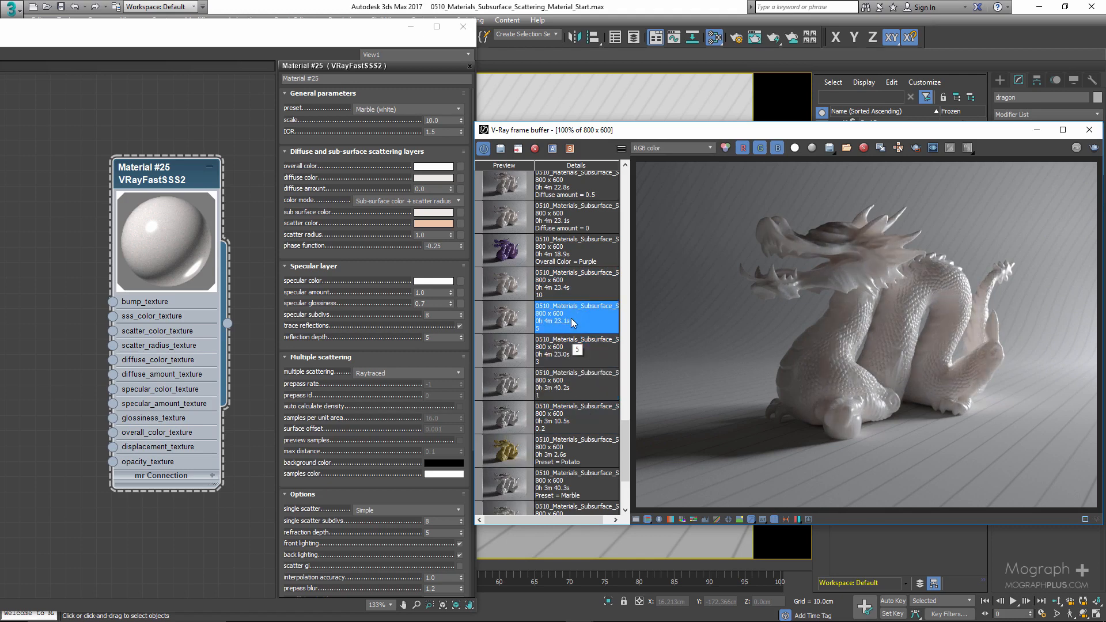
pyautogui.click(572, 292)
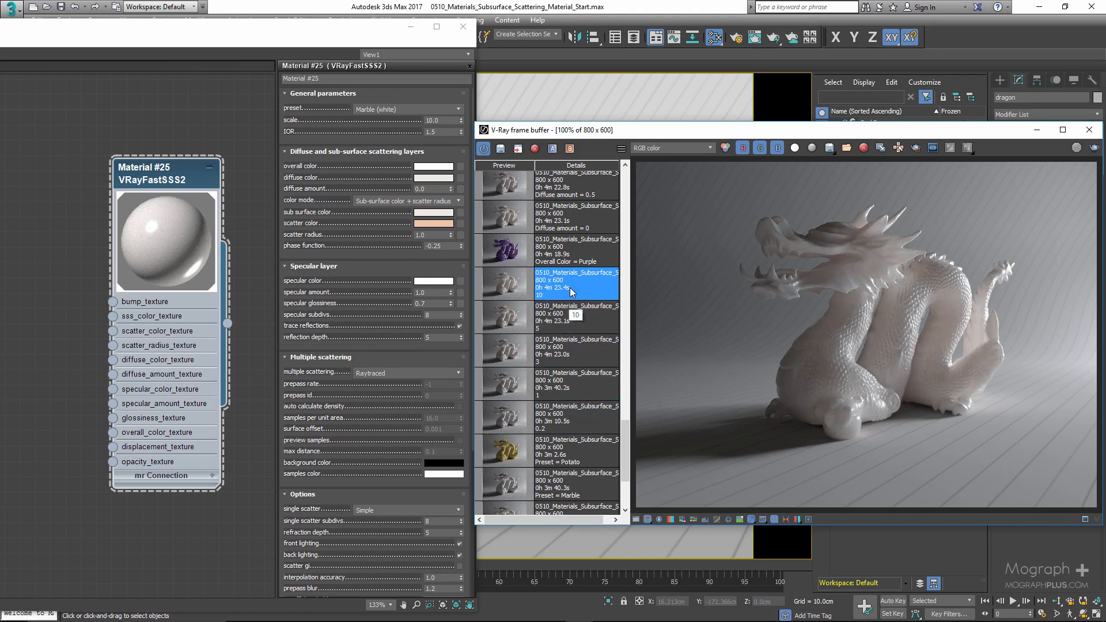
pyautogui.click(561, 425)
pyautogui.click(564, 391)
pyautogui.click(568, 353)
pyautogui.click(567, 318)
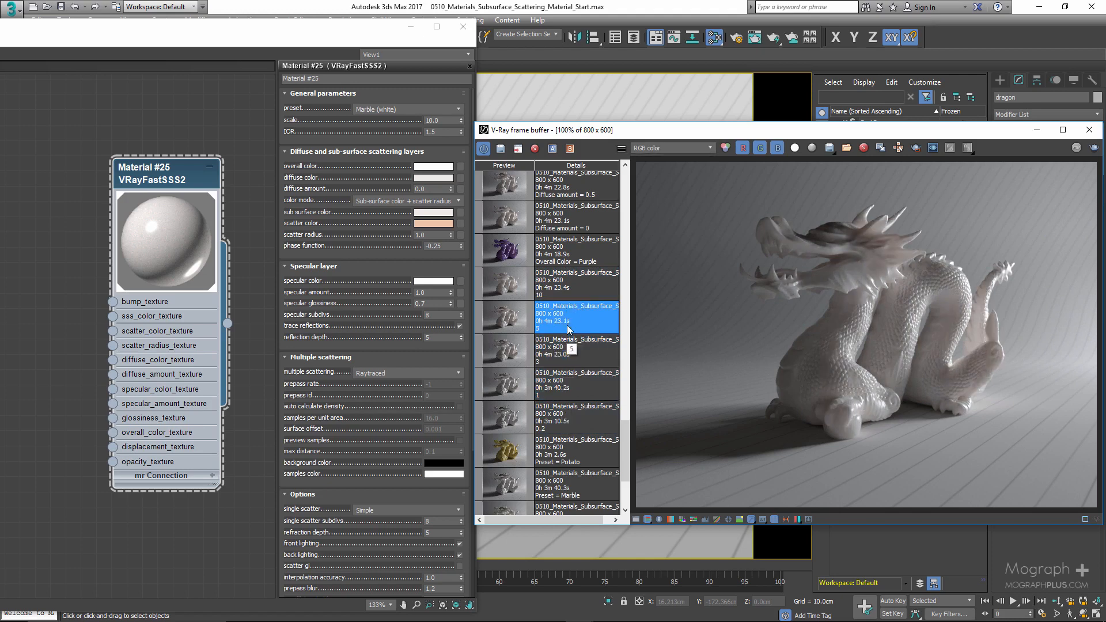
pyautogui.click(567, 285)
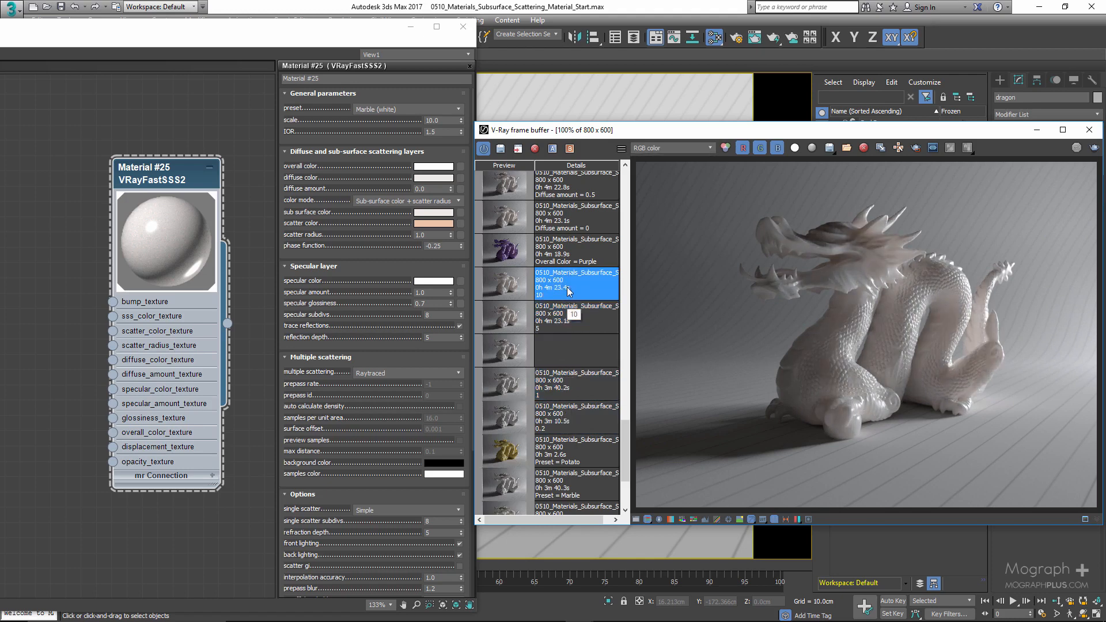
# - Set the material's scale to 5
pyautogui.doubleClick(444, 120)
pyautogui.write('5')
pyautogui.press('Return')
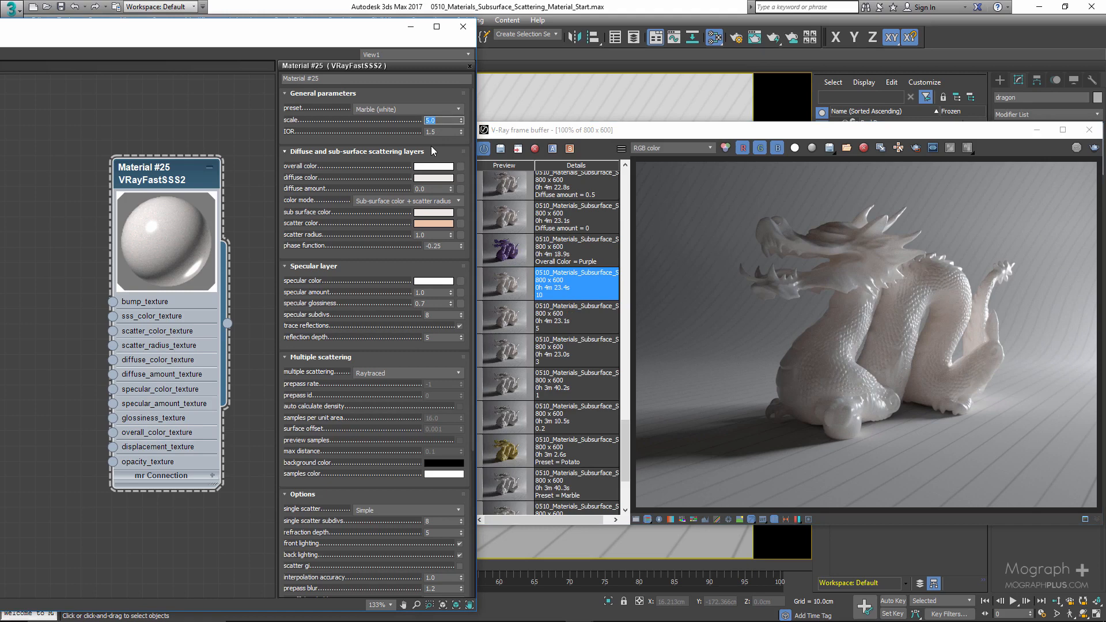
# - Set the material's overall color to RGB 32, 39, 130
pyautogui.click(440, 132)
pyautogui.click(422, 170)
pyautogui.click(464, 177)
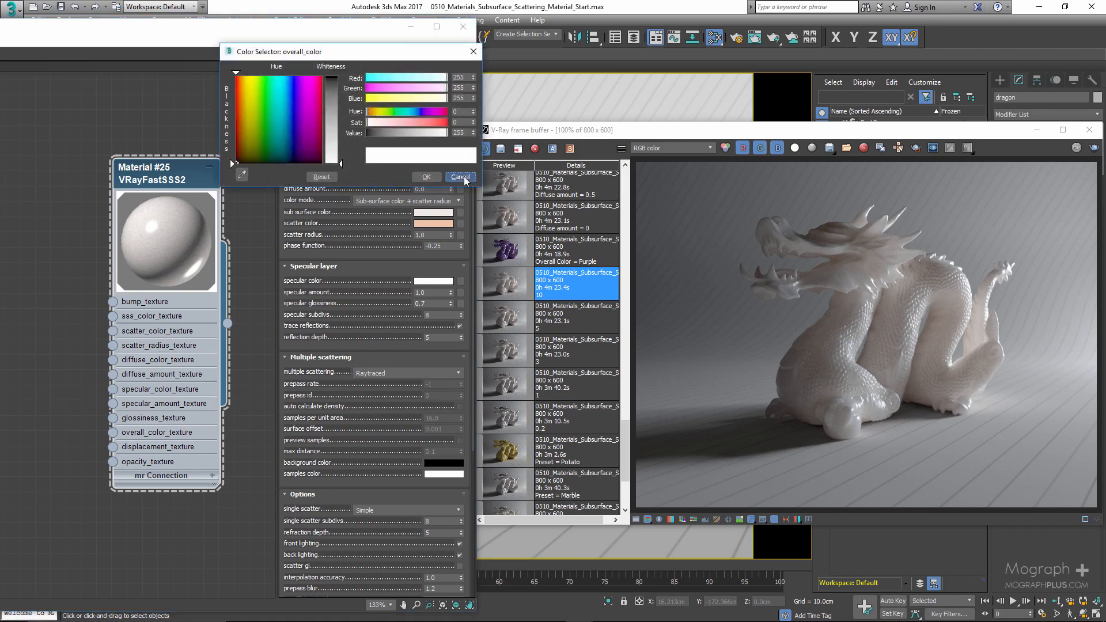
pyautogui.click(439, 123)
pyautogui.click(437, 111)
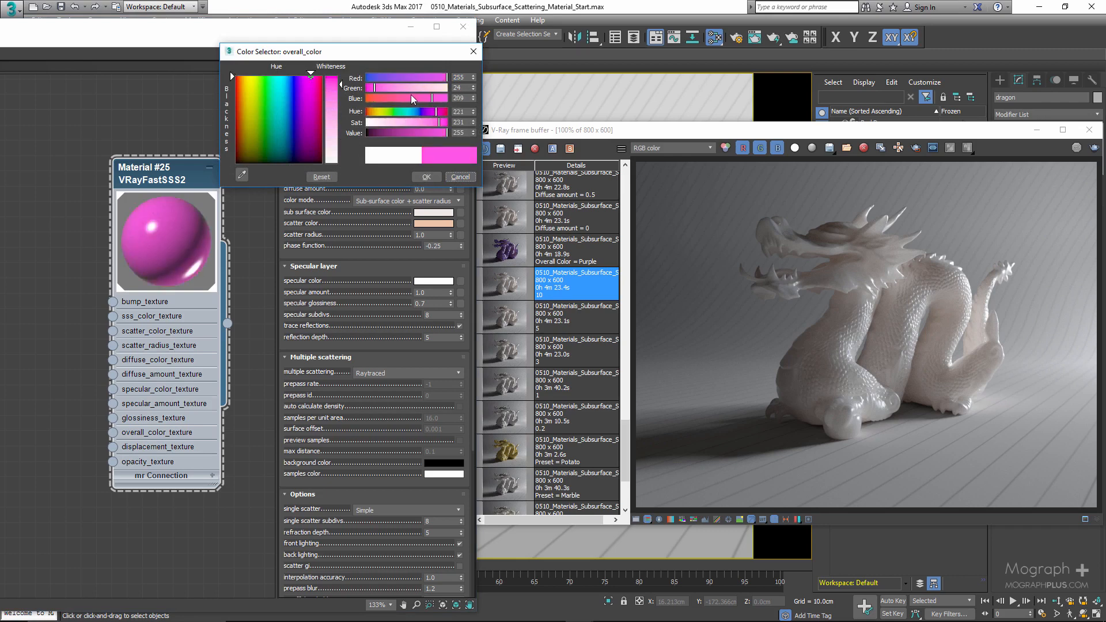
pyautogui.moveTo(411, 97); pyautogui.dragTo(371, 97)
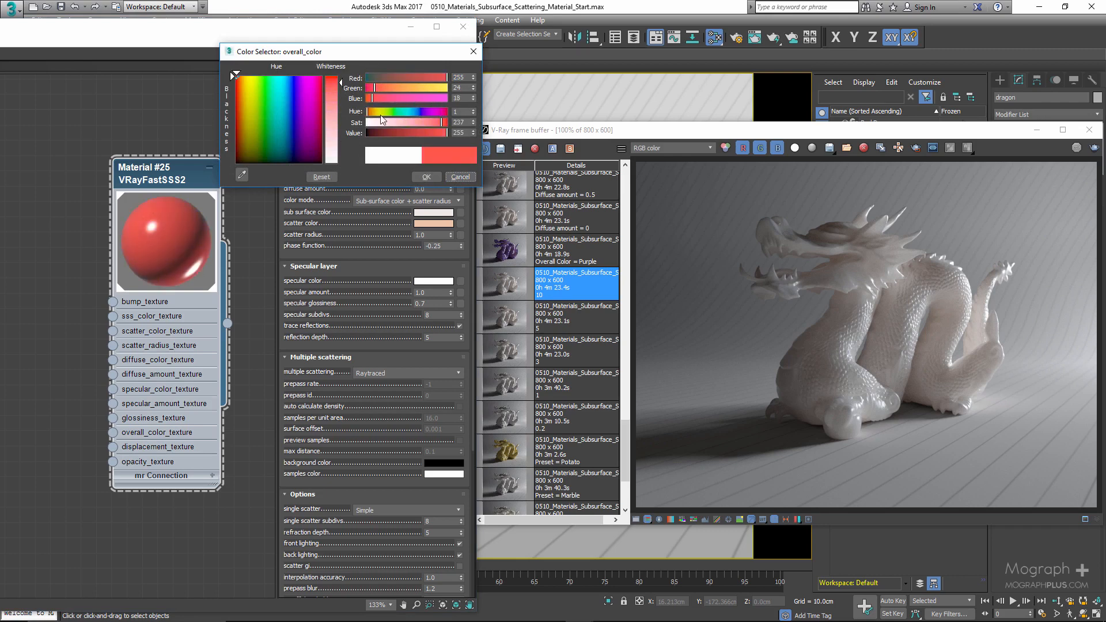
pyautogui.click(437, 111)
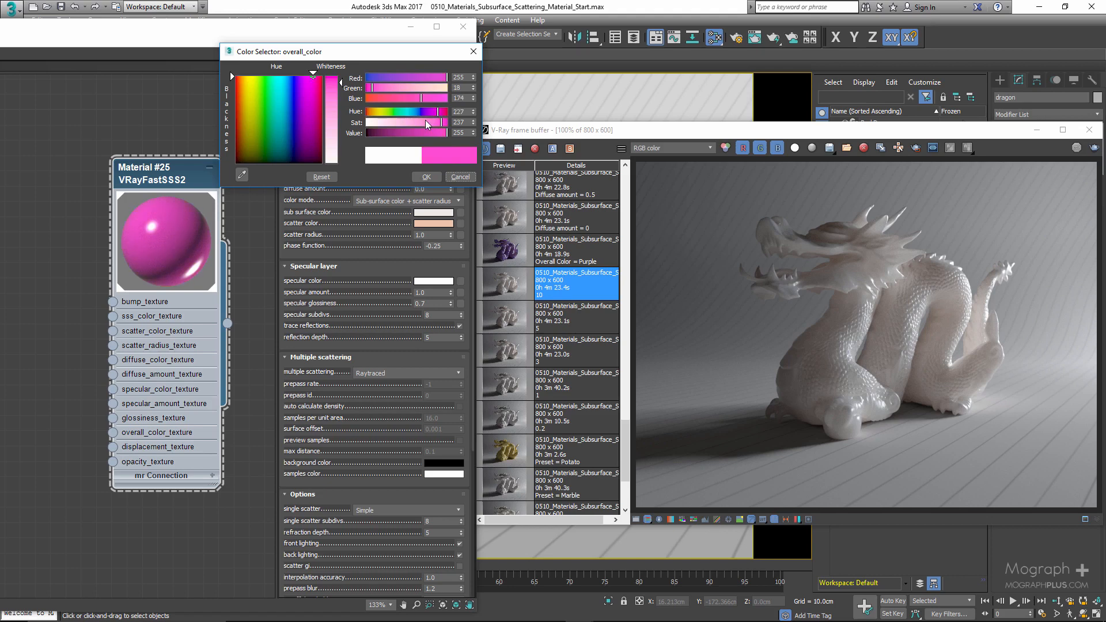
pyautogui.doubleClick(460, 77)
pyautogui.write('32')
pyautogui.doubleClick(456, 88)
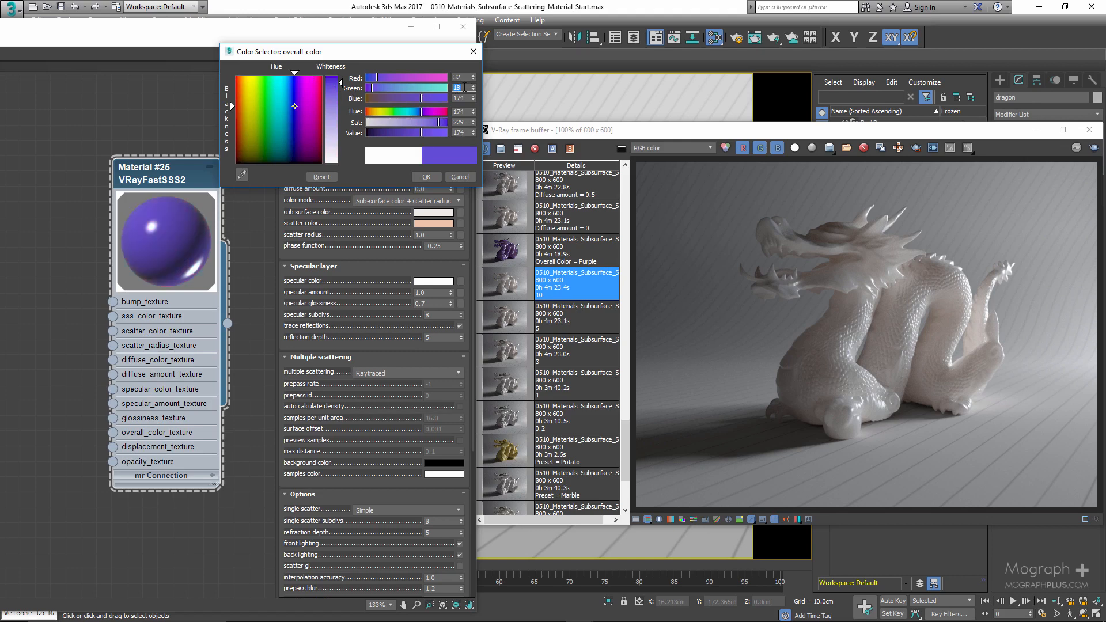
pyautogui.write('39')
pyautogui.doubleClick(459, 98)
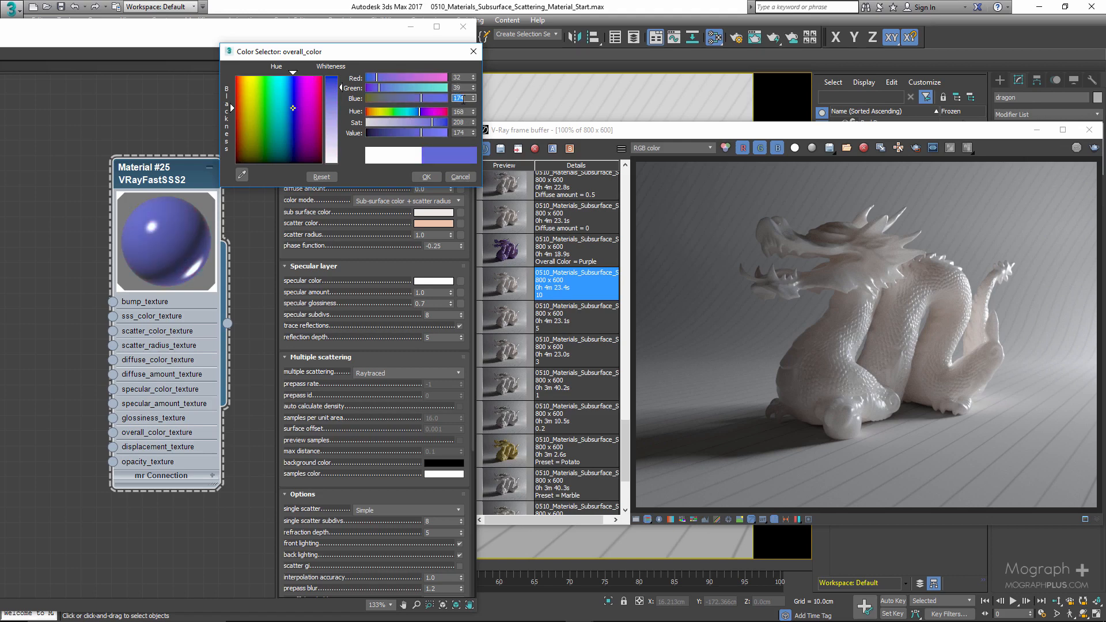
pyautogui.write('130')
pyautogui.press('Return')
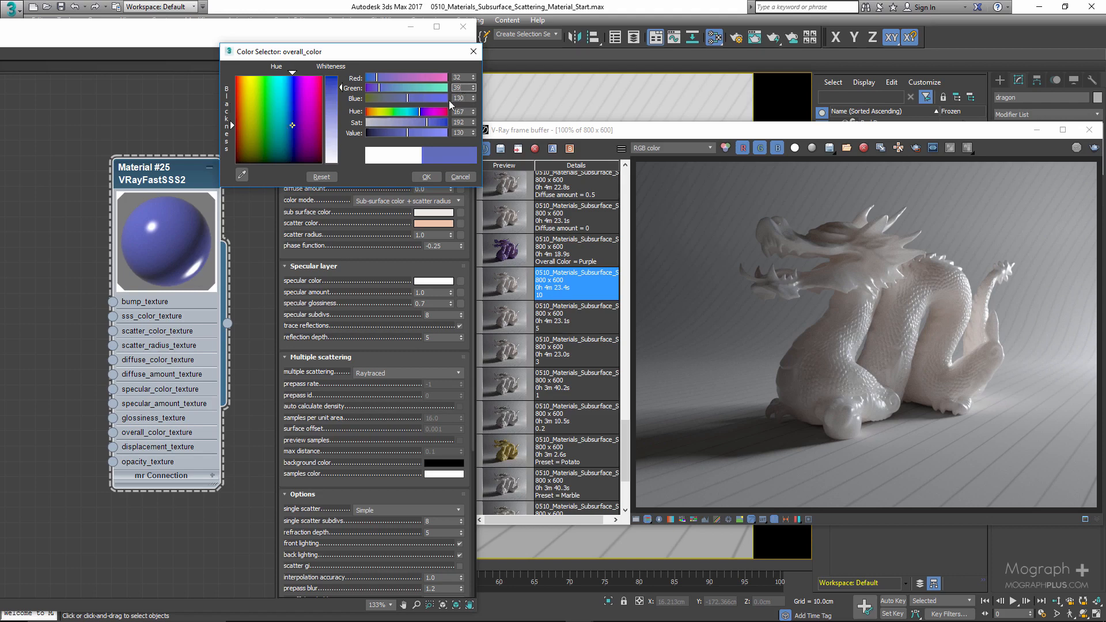
pyautogui.click(420, 178)
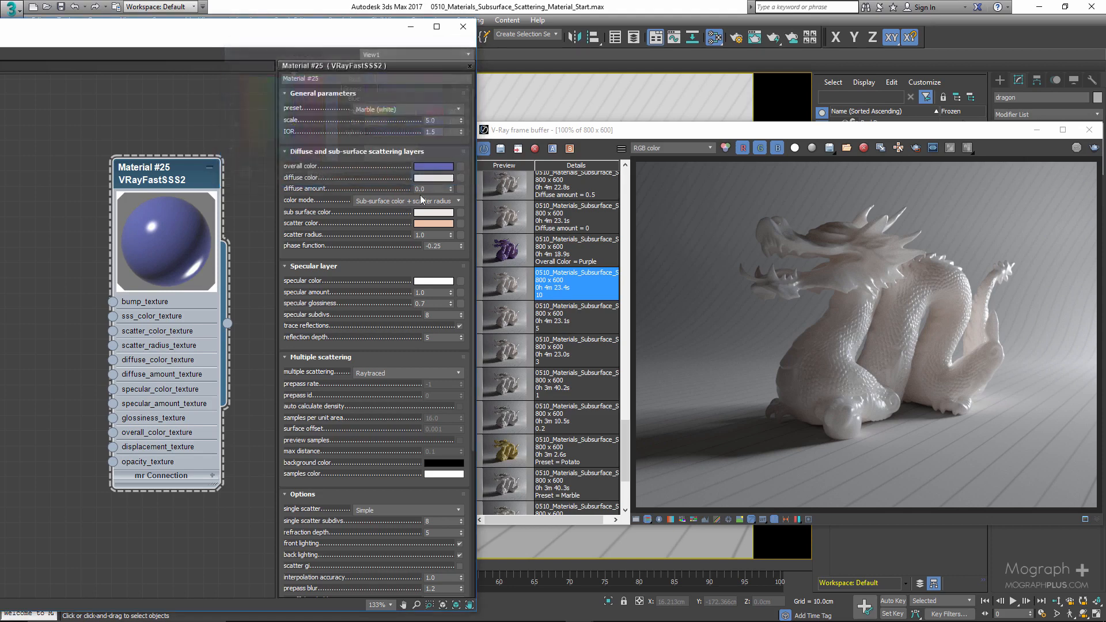
# - Display the purple overall-color history render and set the overall color to white
pyautogui.click(505, 248)
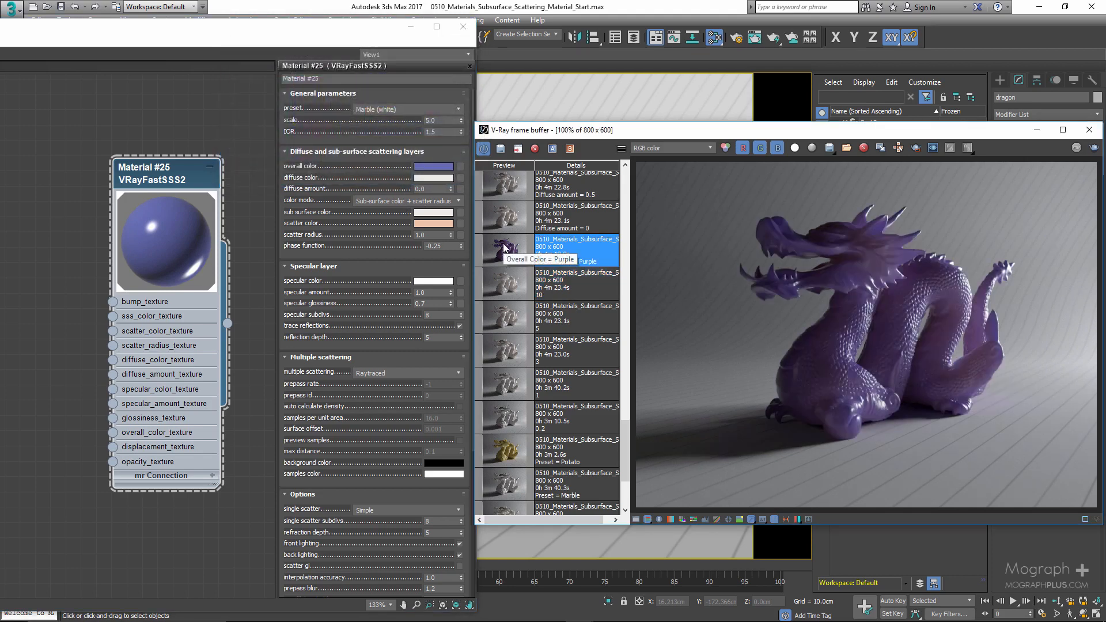
pyautogui.click(425, 170)
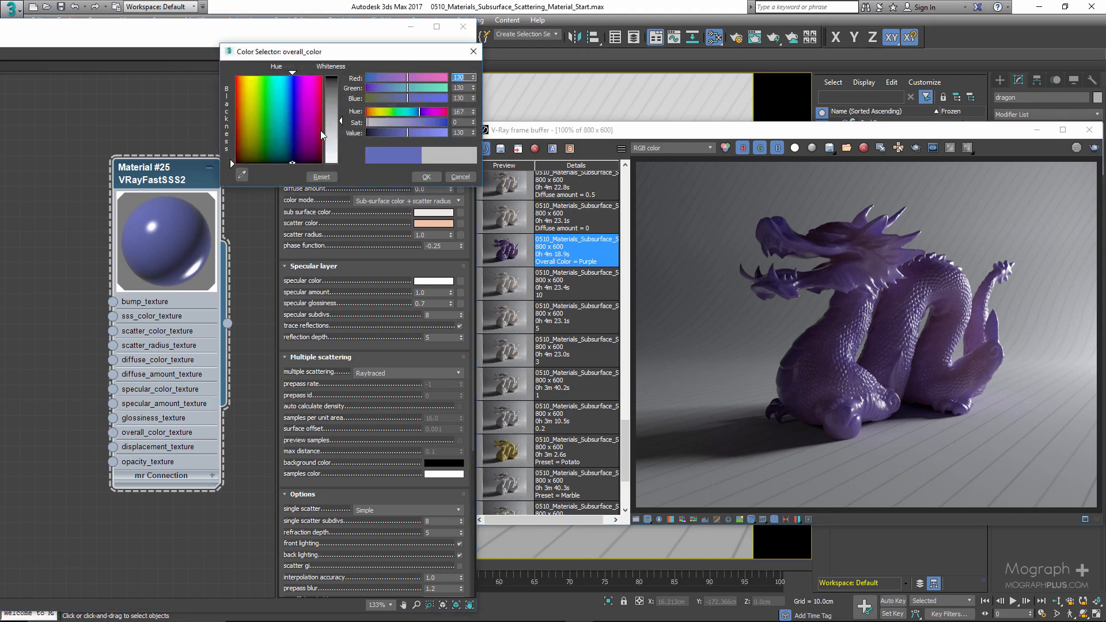
pyautogui.moveTo(407, 133); pyautogui.dragTo(448, 133)
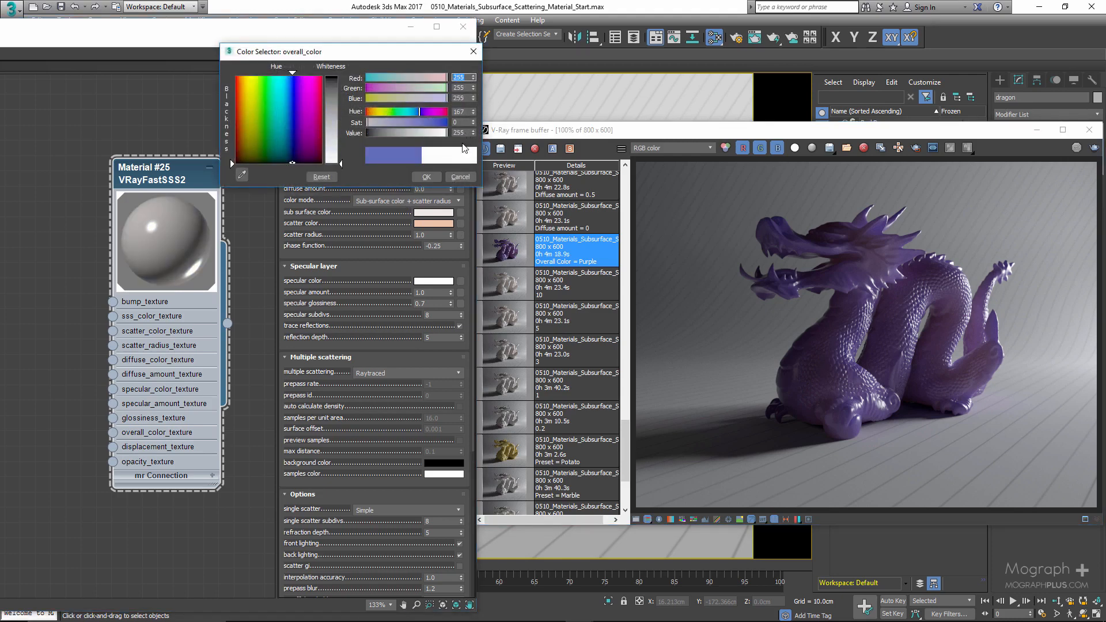
pyautogui.click(425, 176)
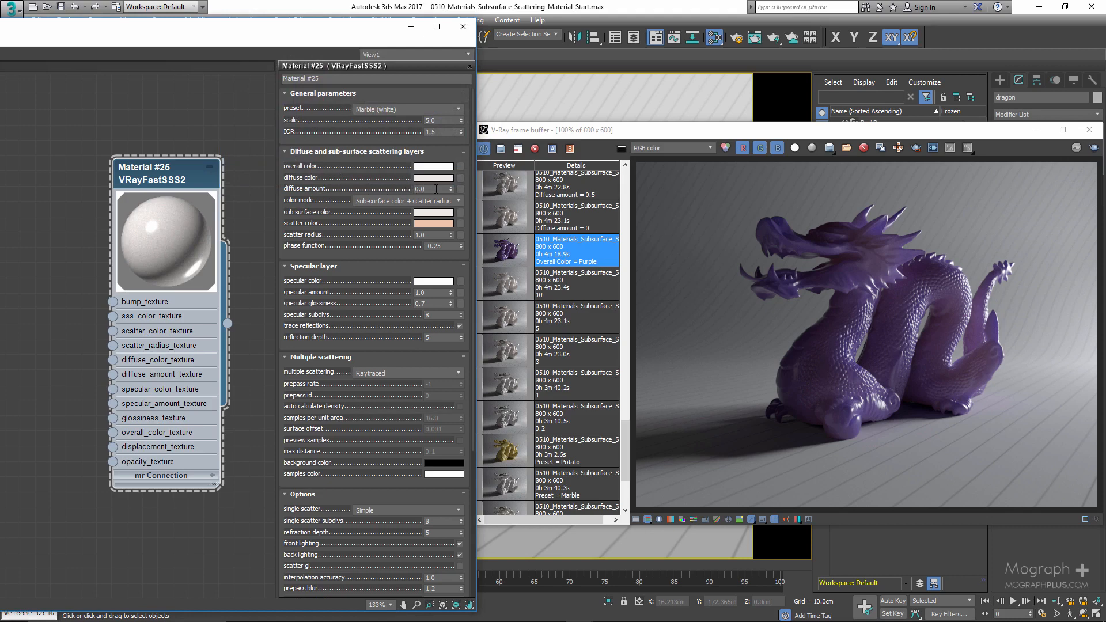
# - Display the history render made with diffuse amount 0
pyautogui.click(436, 189)
pyautogui.scroll(3, 559, 262)
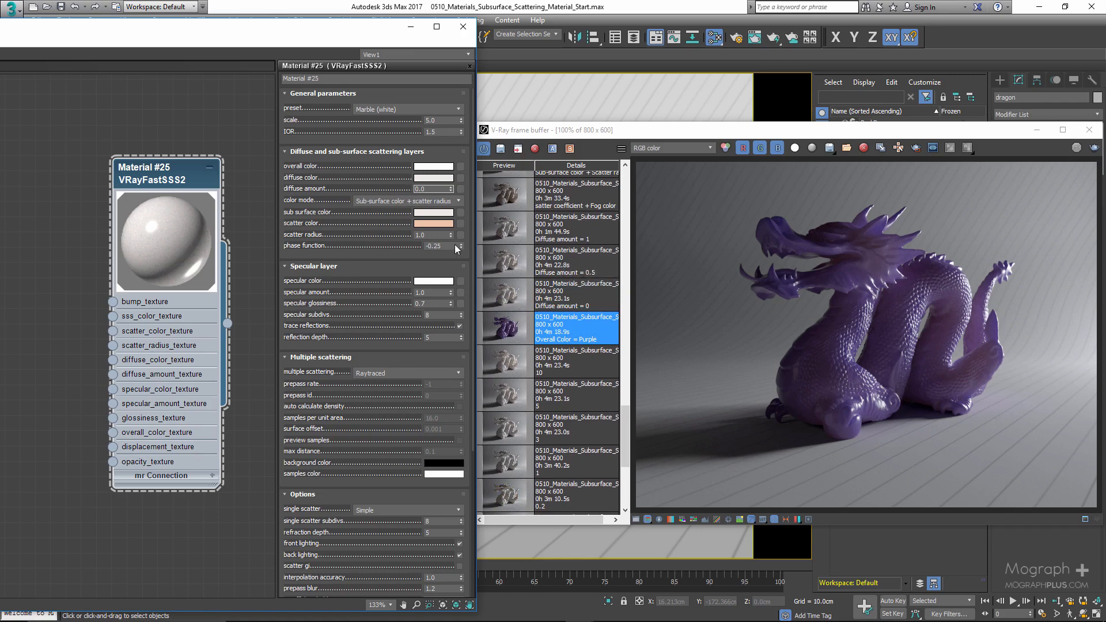
pyautogui.click(433, 179)
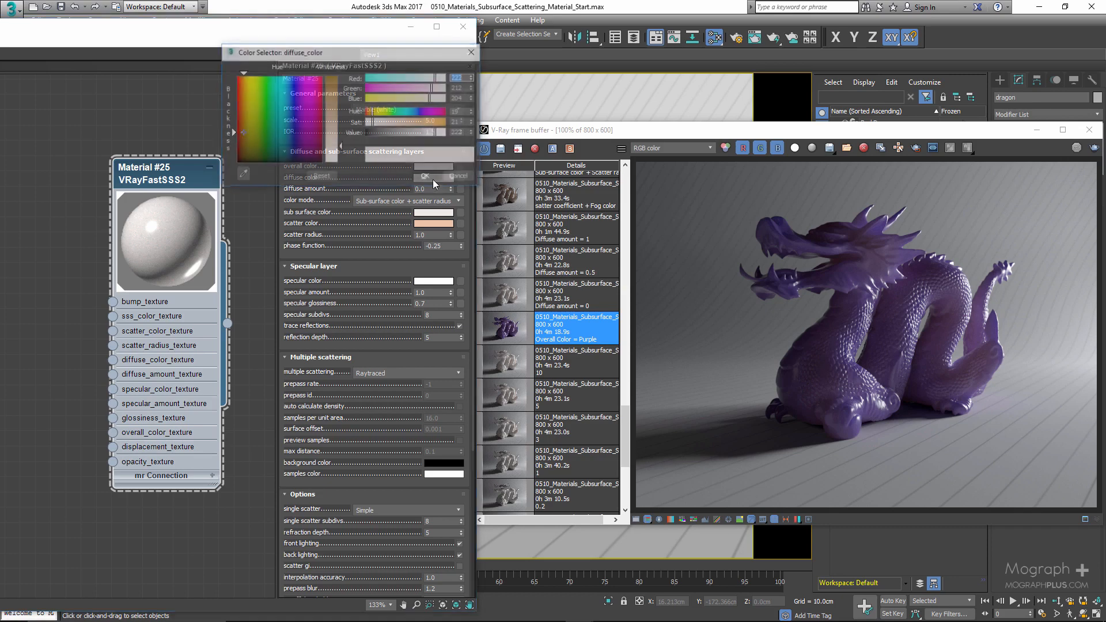
pyautogui.click(462, 175)
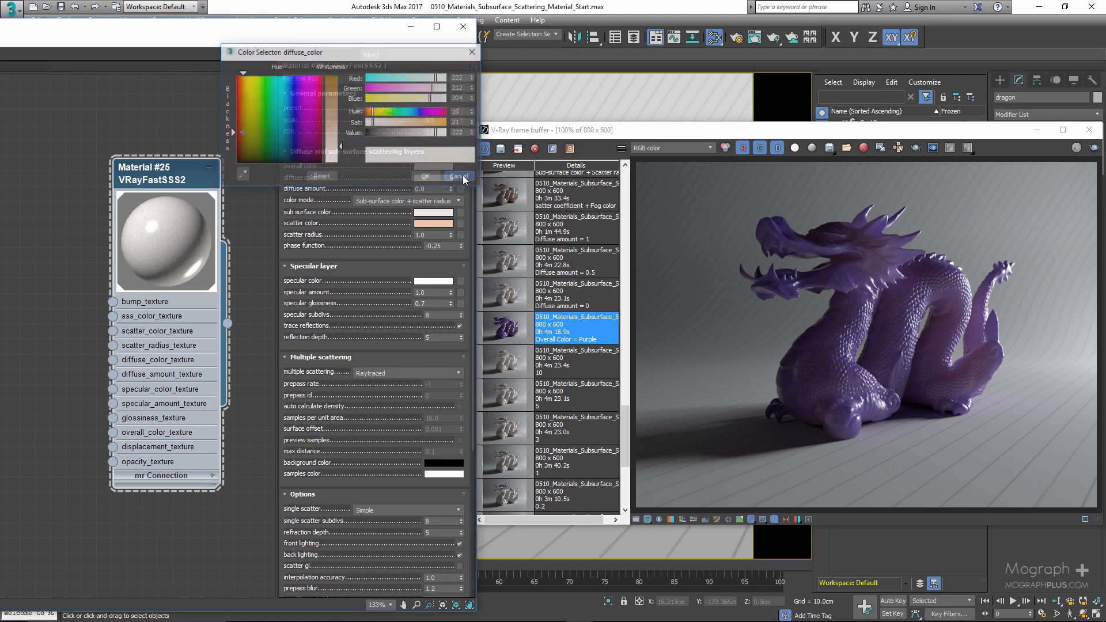
pyautogui.click(518, 288)
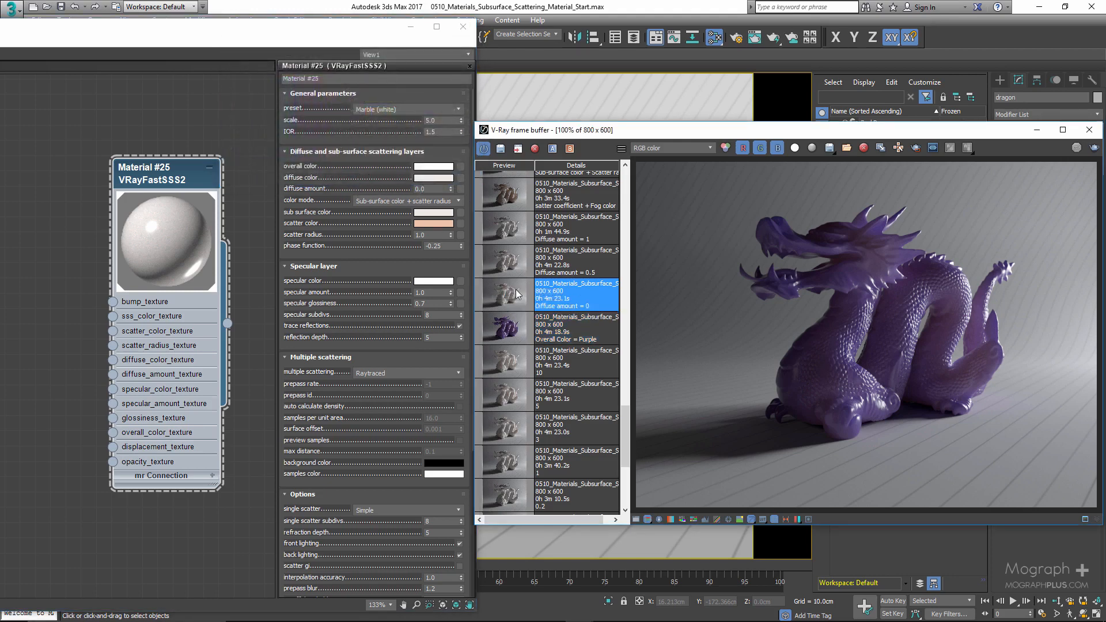
pyautogui.doubleClick(507, 299)
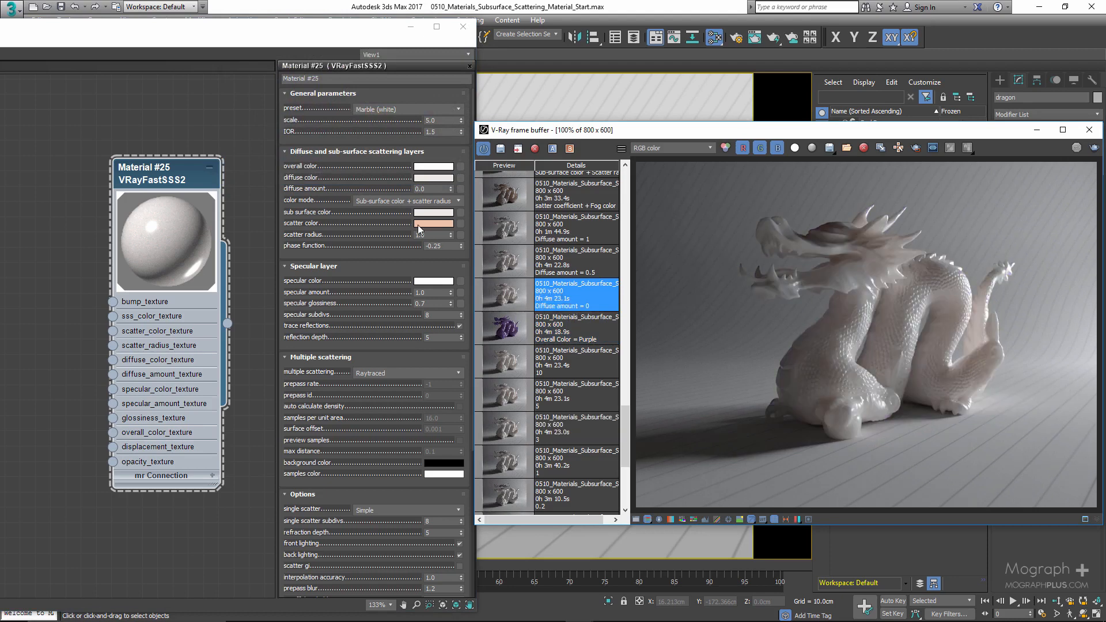
# - Set the diffuse amount to 0.5 and display the history render made with diffuse amount 0.5
pyautogui.doubleClick(428, 188)
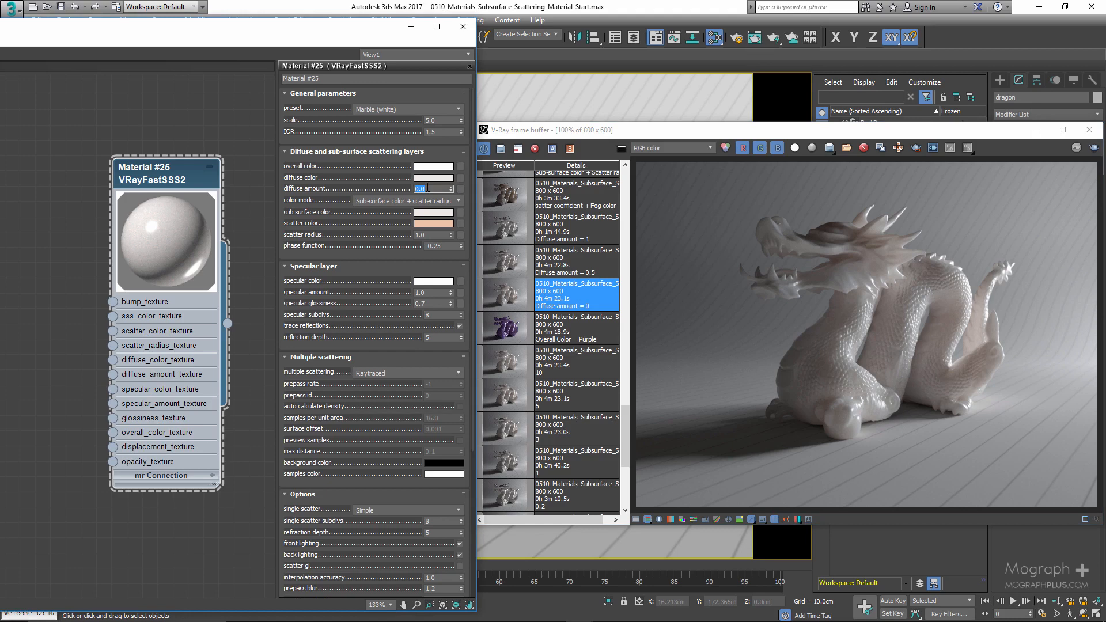
pyautogui.write('.5')
pyautogui.press('Return')
pyautogui.click(593, 269)
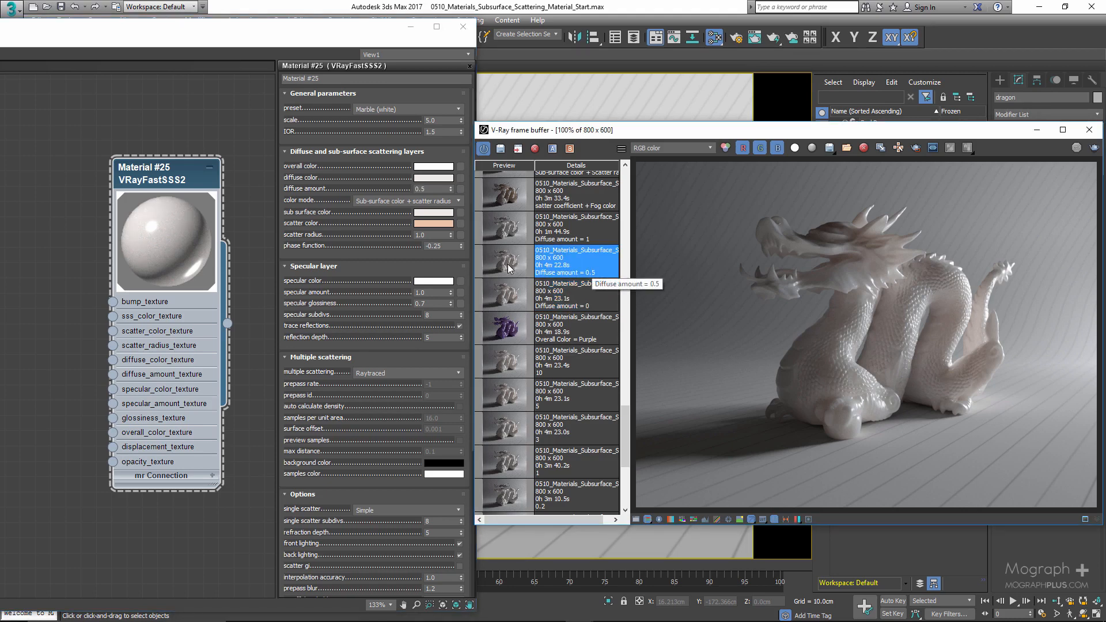
pyautogui.doubleClick(509, 267)
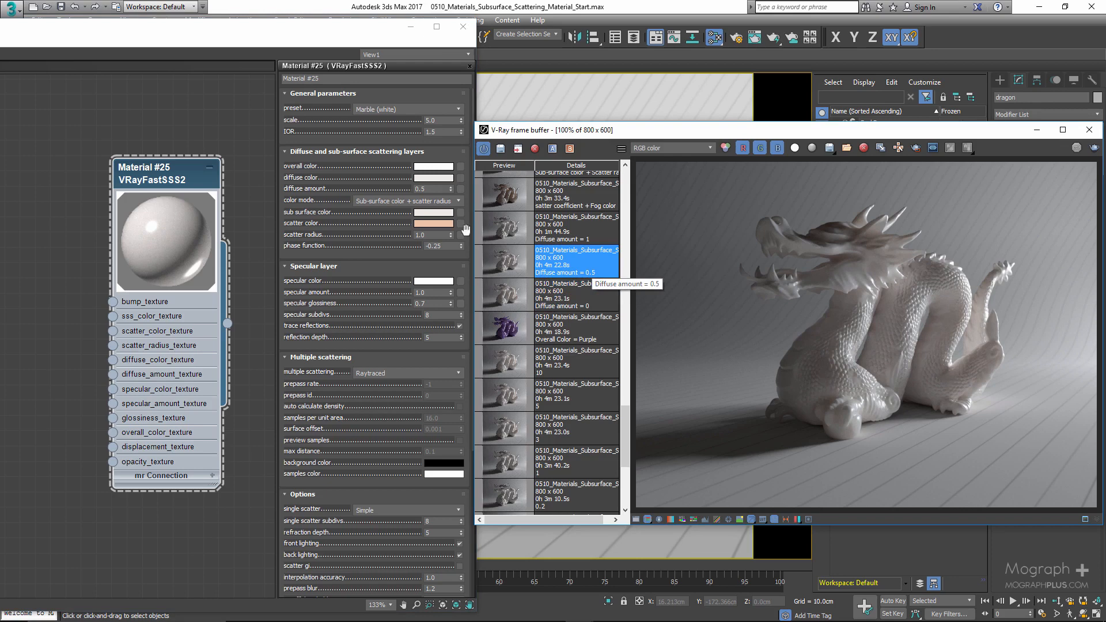
# - Set the diffuse amount to 1 and display the history render made with diffuse amount 1
pyautogui.doubleClick(428, 189)
pyautogui.write('1')
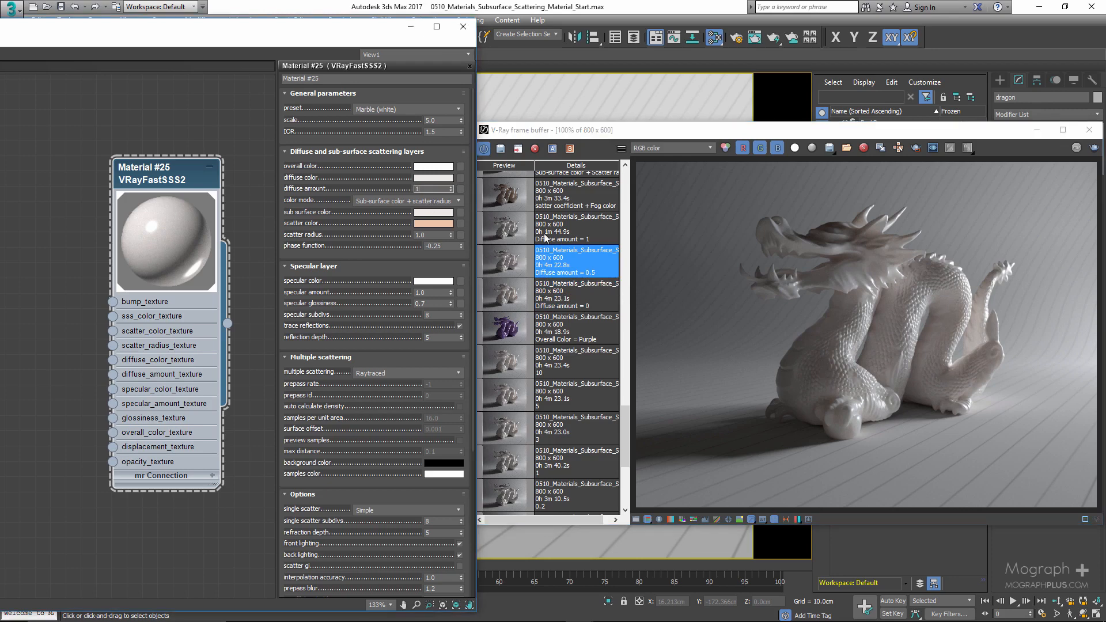
pyautogui.press('Return')
pyautogui.doubleClick(506, 233)
# - Compare the history renders made with diffuse amounts 0, 0.5 and 1
pyautogui.click(515, 261)
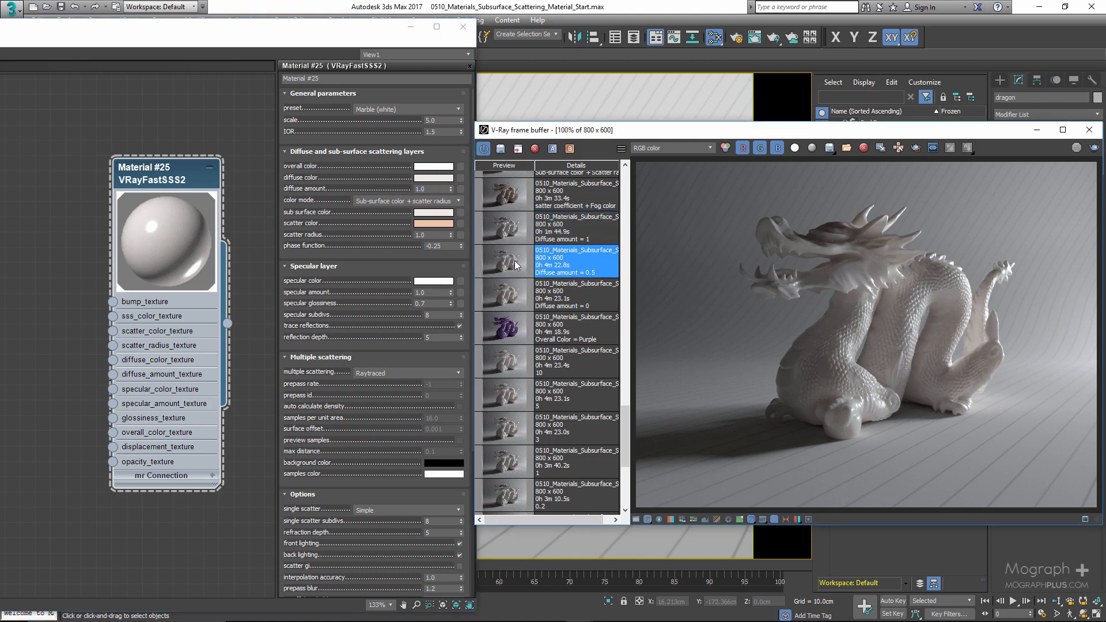
pyautogui.click(513, 229)
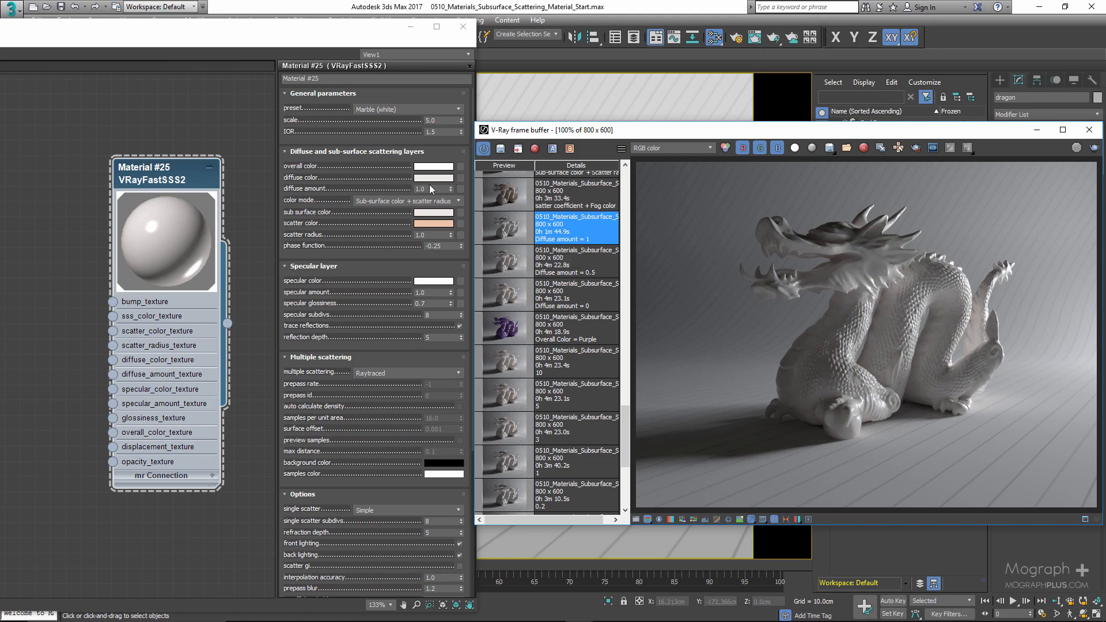
pyautogui.click(499, 298)
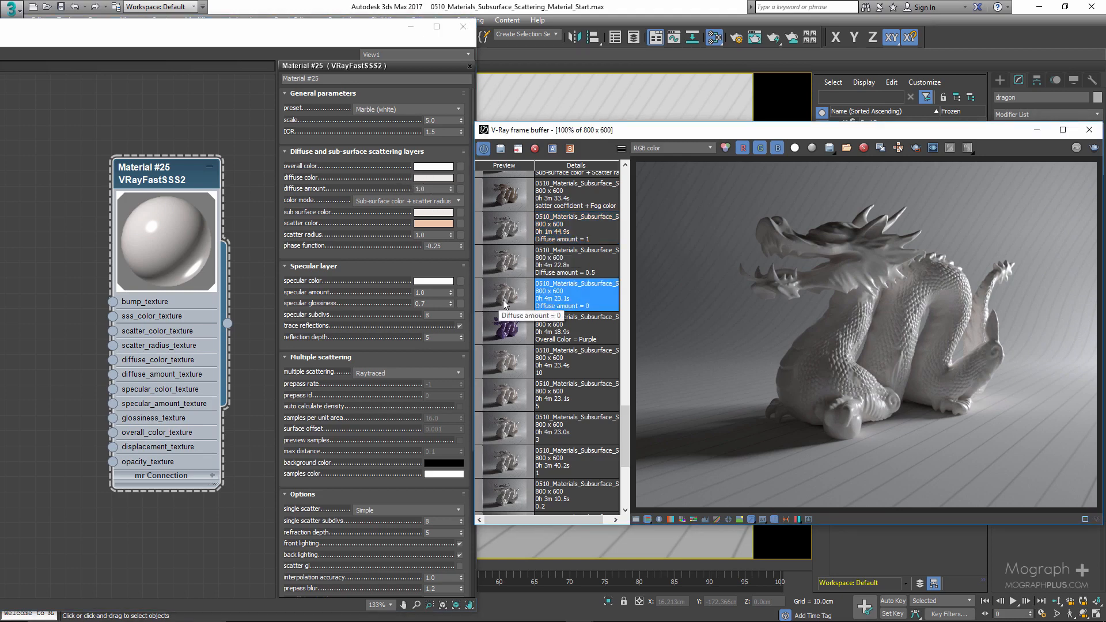
pyautogui.click(504, 275)
pyautogui.click(509, 234)
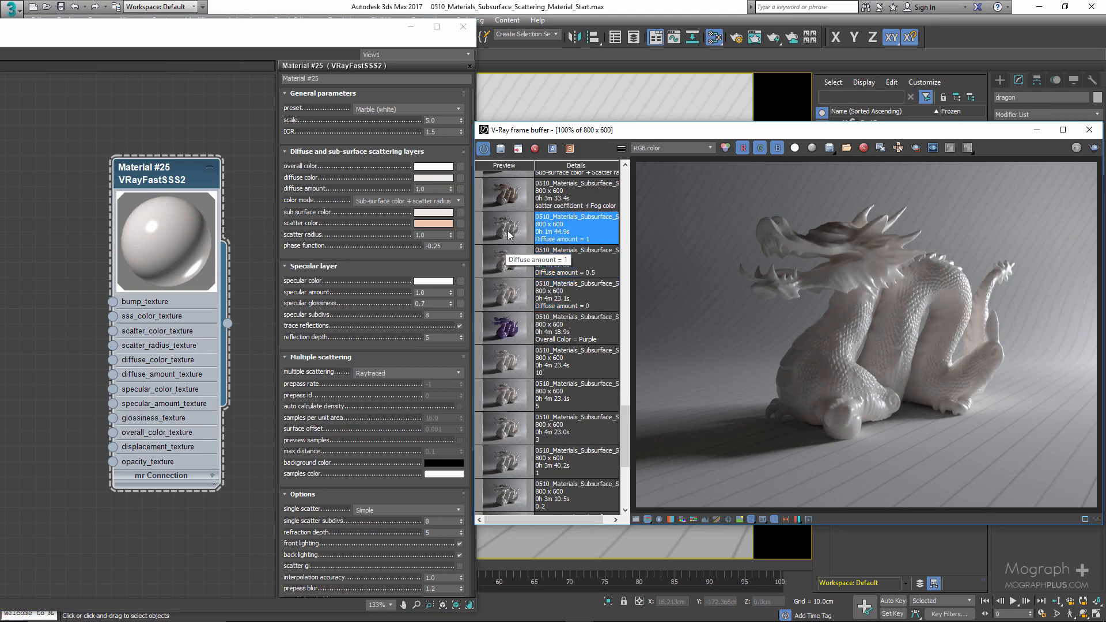
pyautogui.click(512, 282)
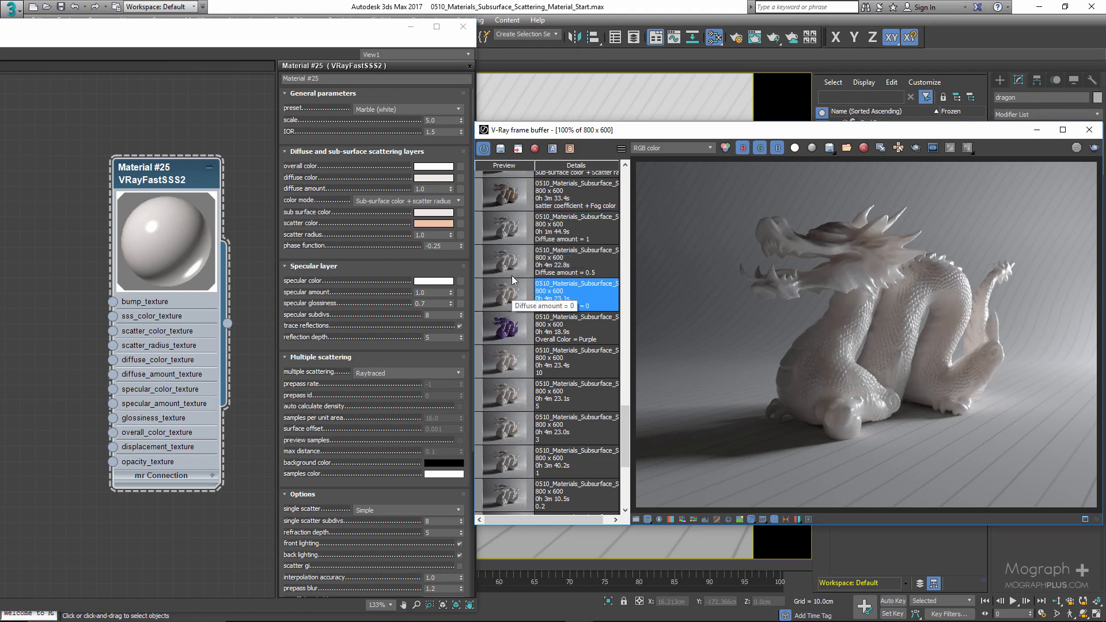
# - Display the diffuse amount 1 history render and set the diffuse amount to 0
pyautogui.click(513, 268)
pyautogui.click(513, 241)
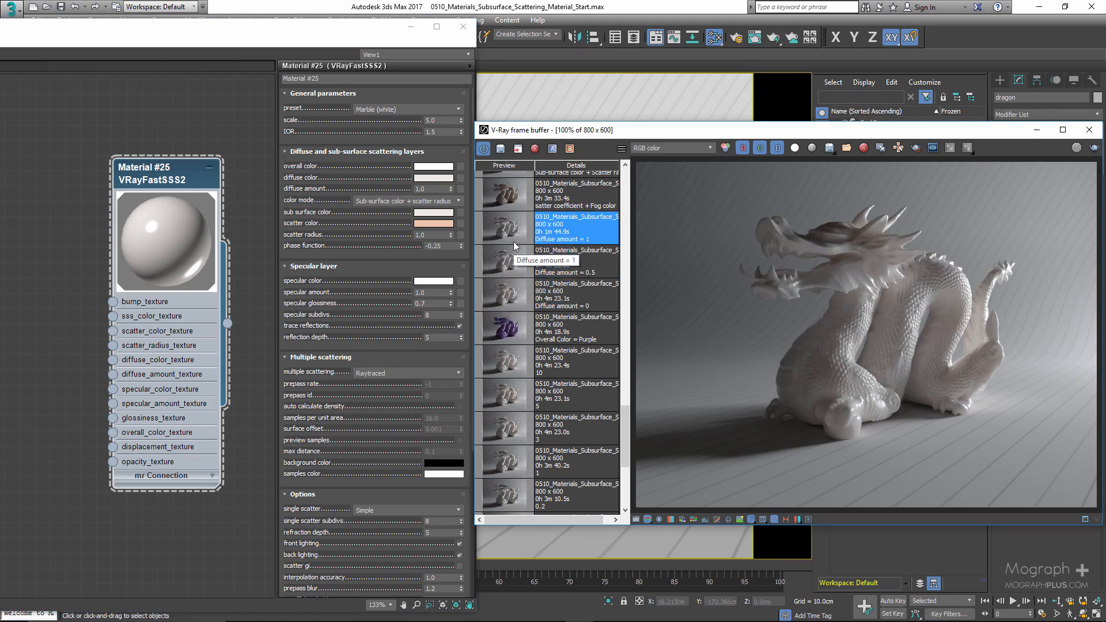
pyautogui.doubleClick(426, 189)
pyautogui.write('0')
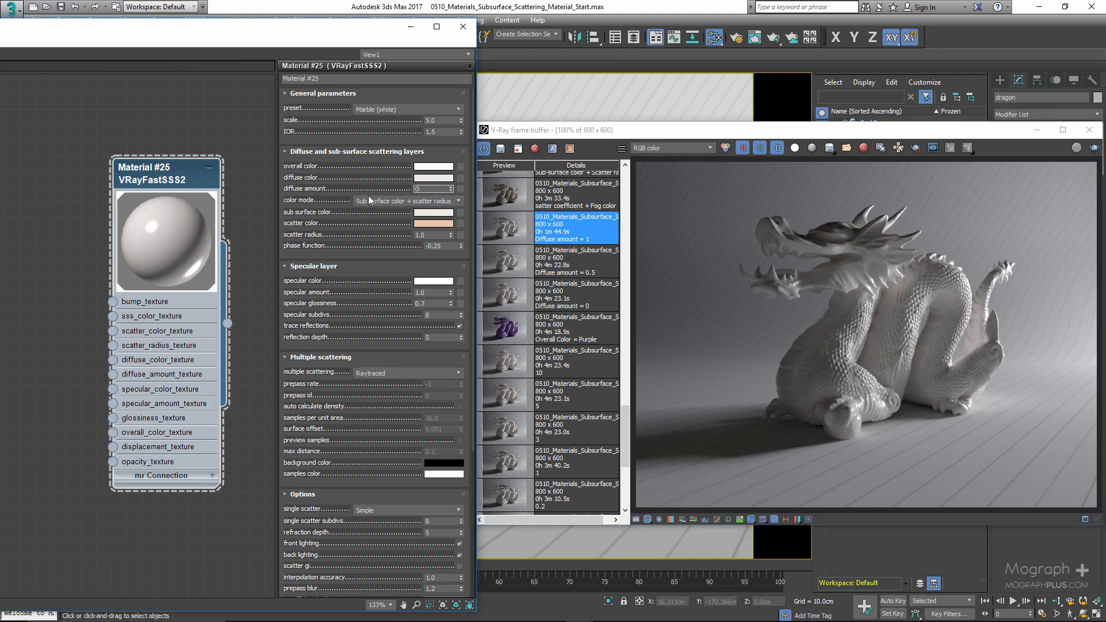
pyautogui.press('Return')
pyautogui.scroll(2, 590, 265)
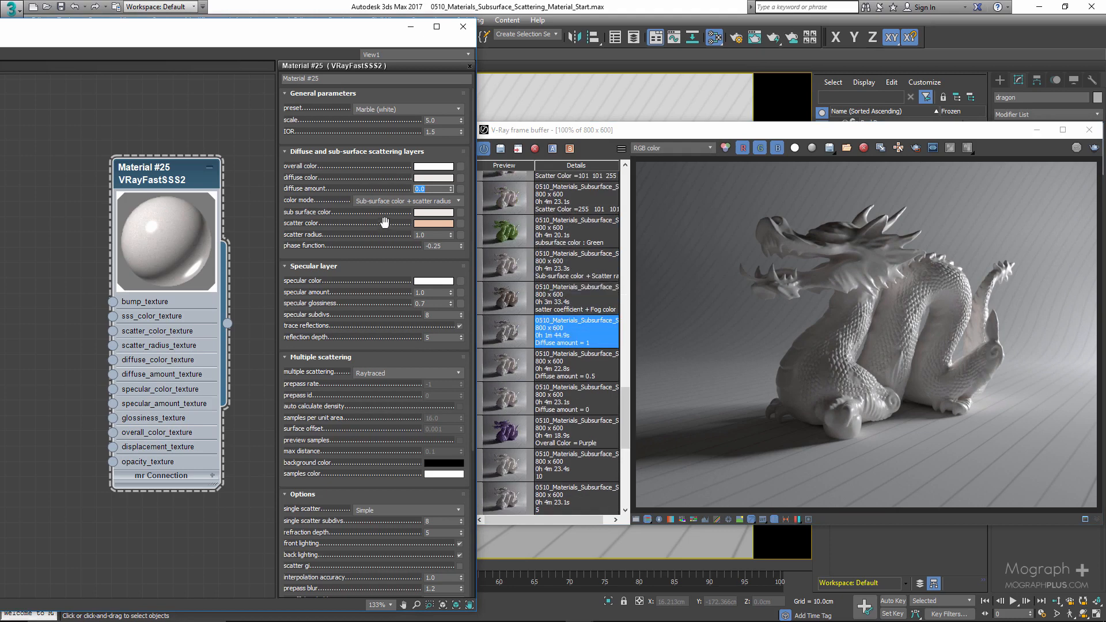
pyautogui.click(460, 189)
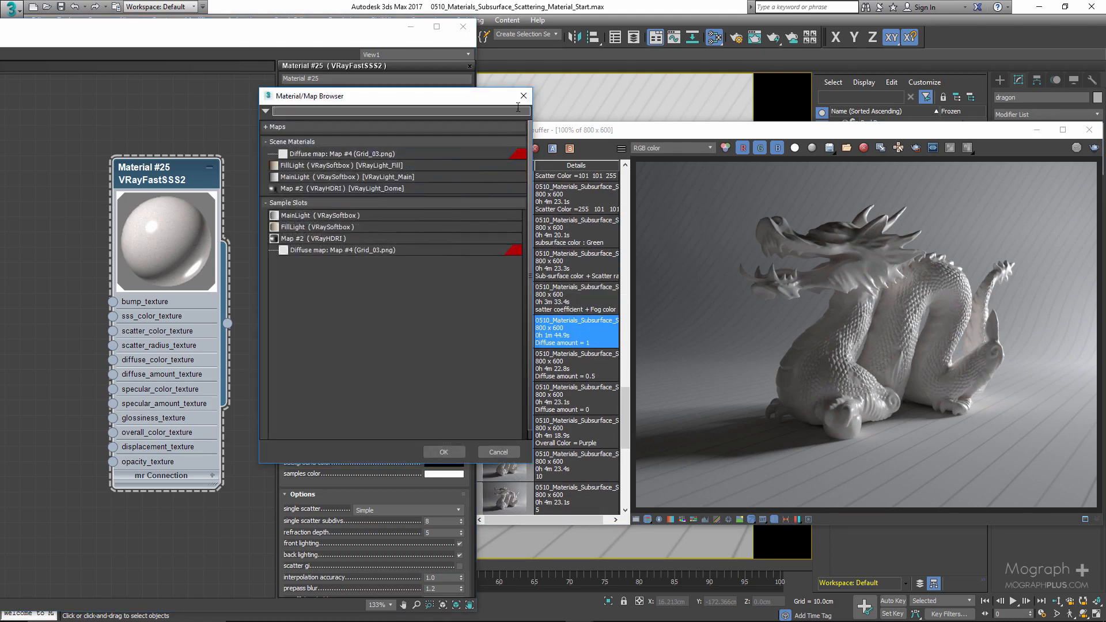
pyautogui.click(522, 96)
pyautogui.click(463, 168)
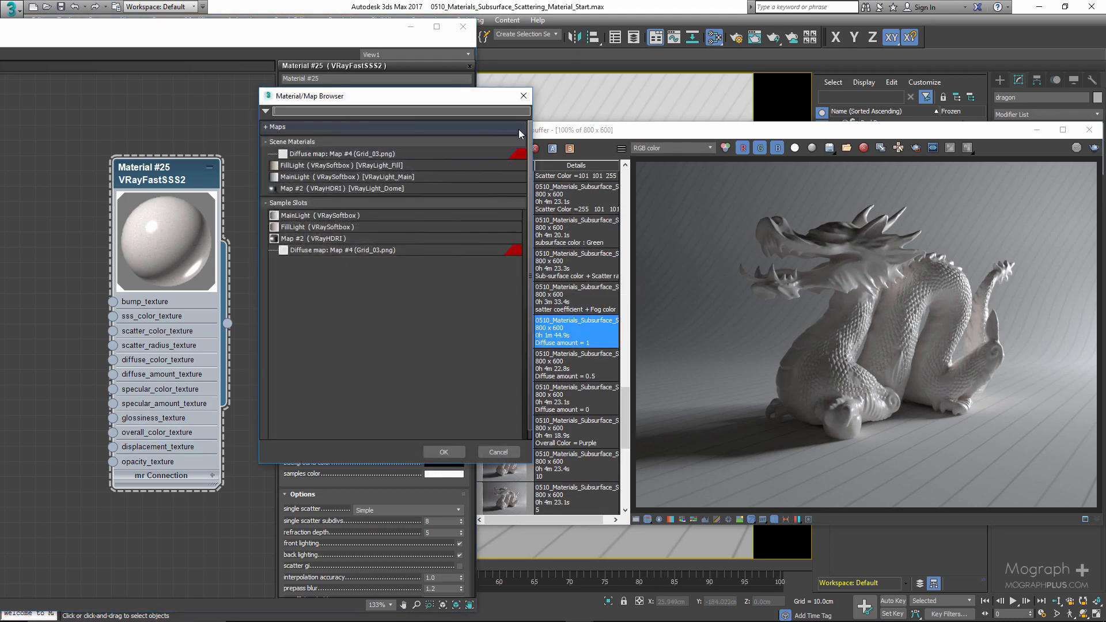
pyautogui.click(524, 96)
# - Switch the color mode to Scatter coefficient + fog color
pyautogui.click(383, 202)
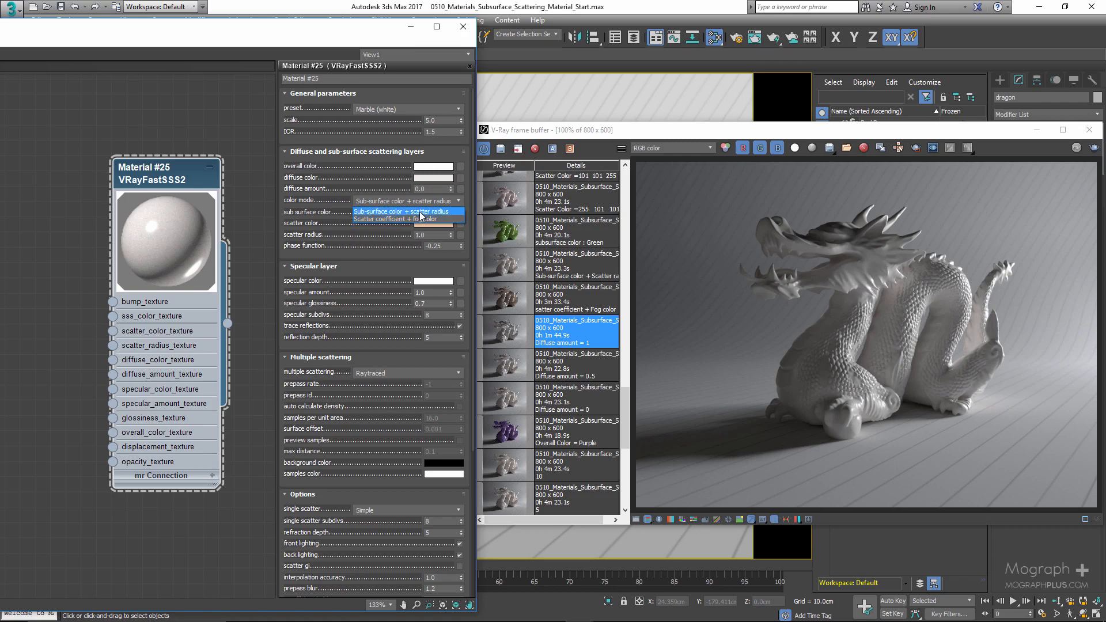
pyautogui.click(320, 206)
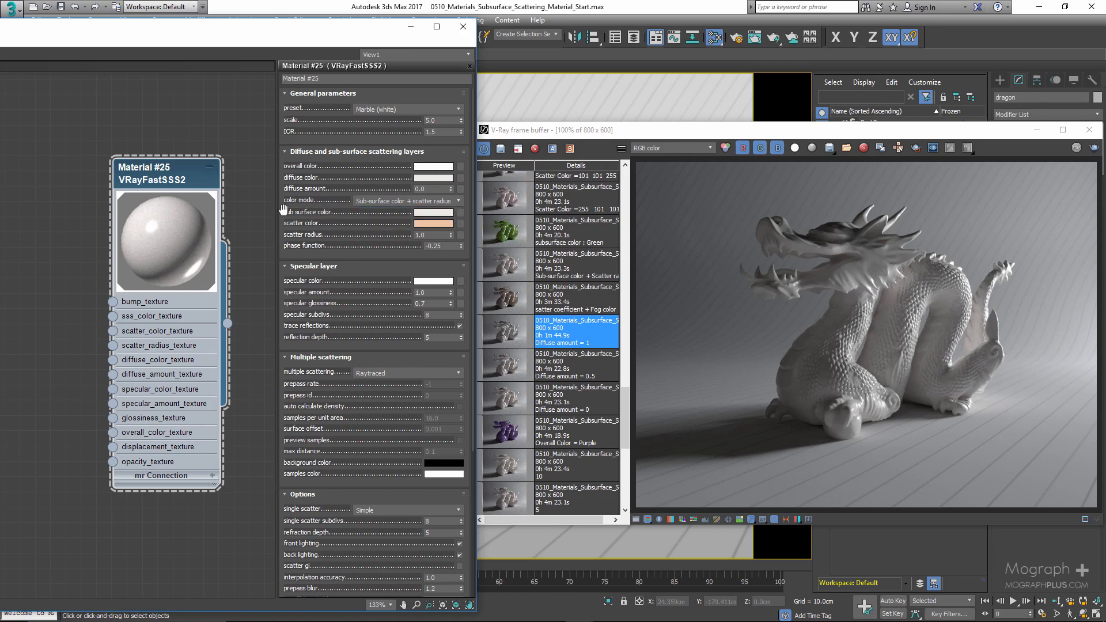
pyautogui.click(389, 231)
pyautogui.click(391, 203)
pyautogui.click(387, 216)
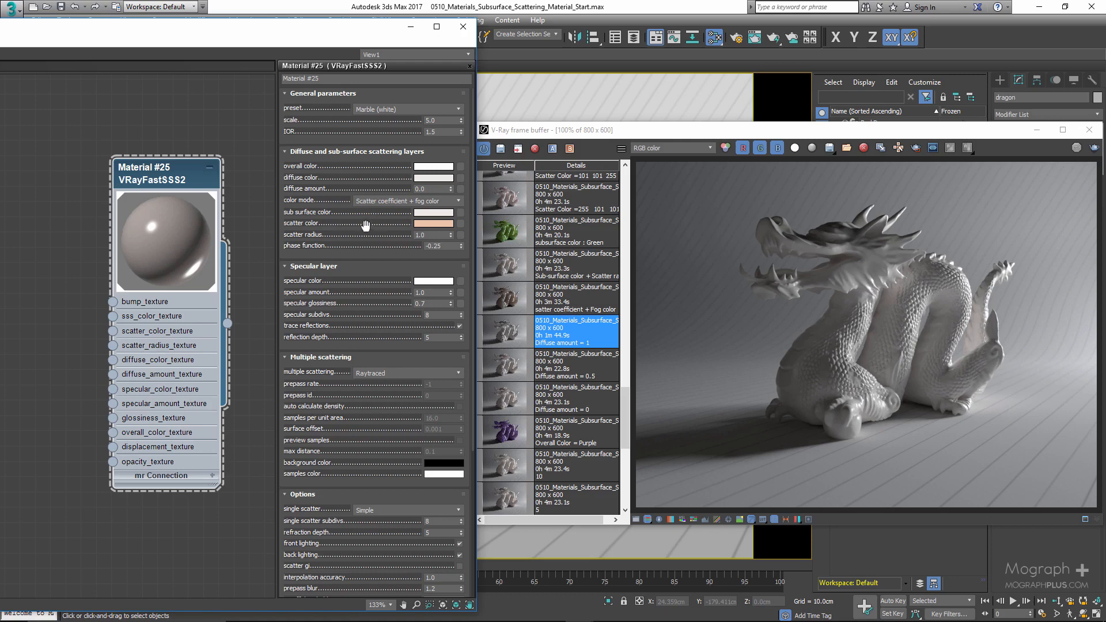
pyautogui.click(392, 202)
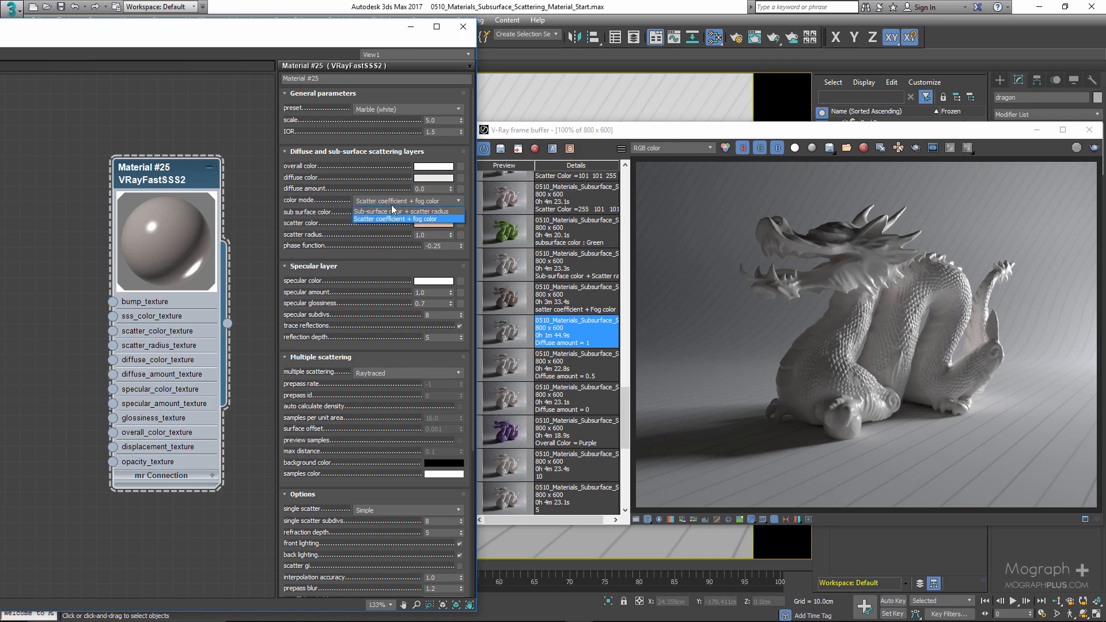
pyautogui.click(385, 200)
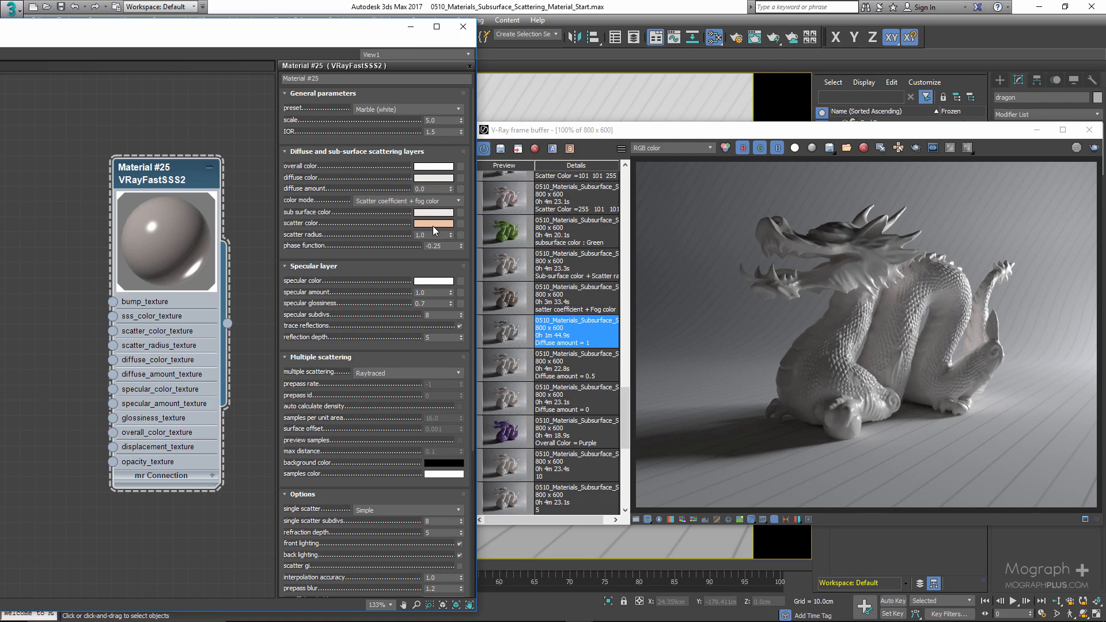
pyautogui.click(386, 201)
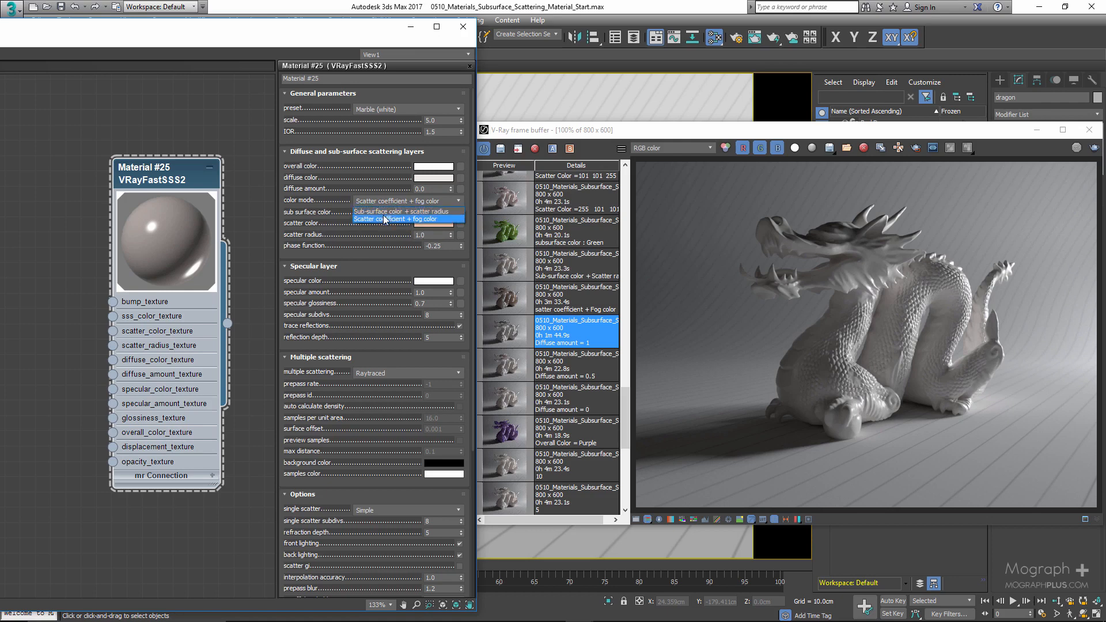
pyautogui.click(385, 211)
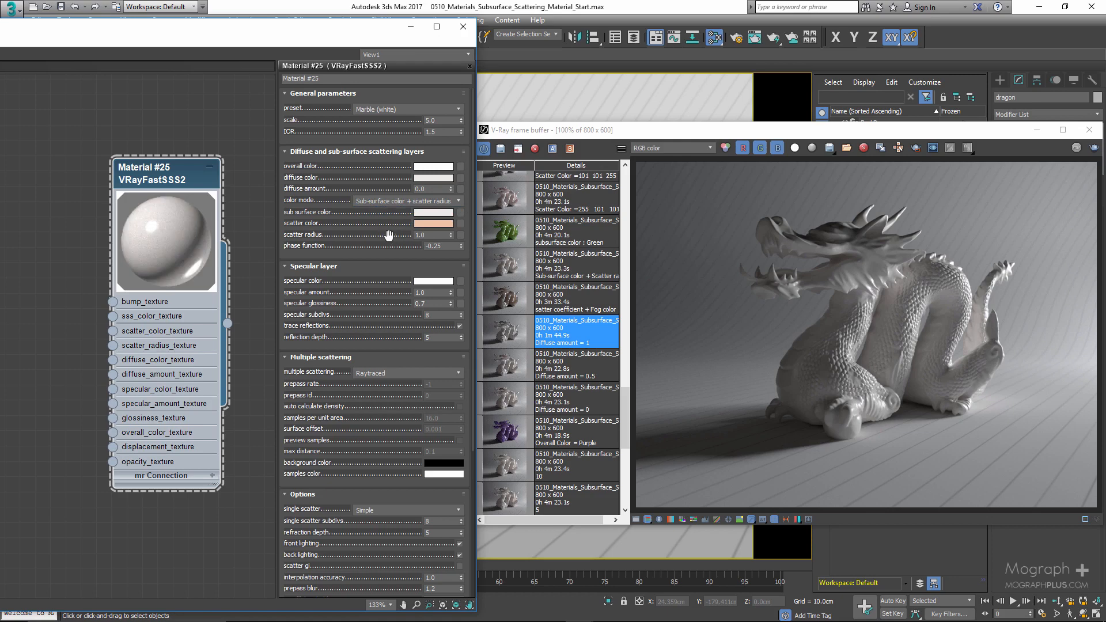
pyautogui.click(389, 204)
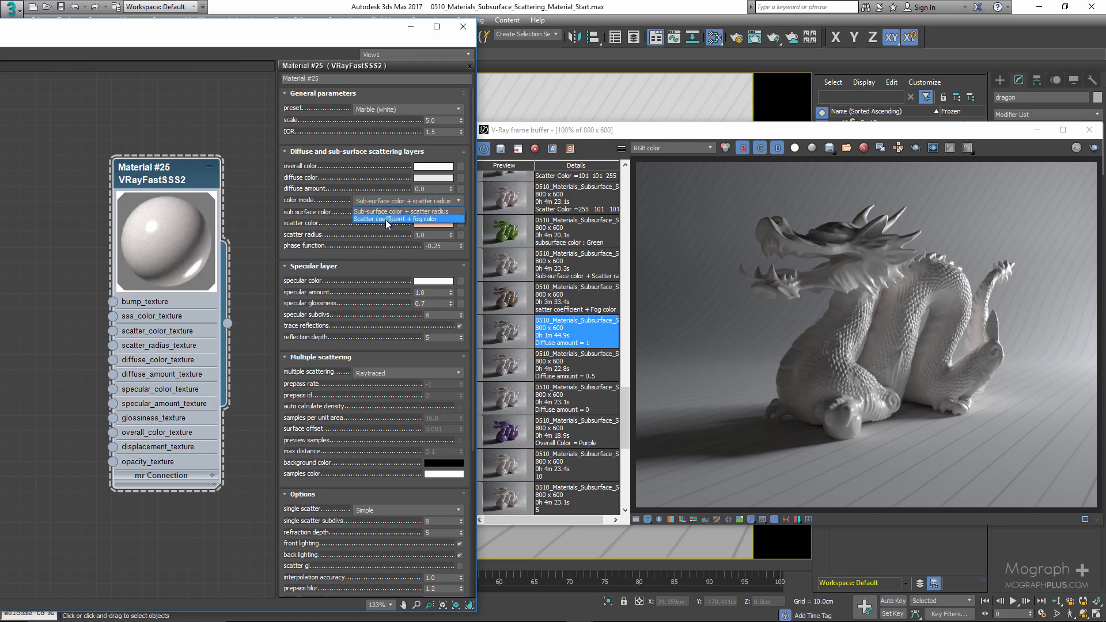
pyautogui.click(387, 219)
# - Compare the history renders made with Scatter coefficient + fog color and with diffuse amount 0
pyautogui.click(509, 298)
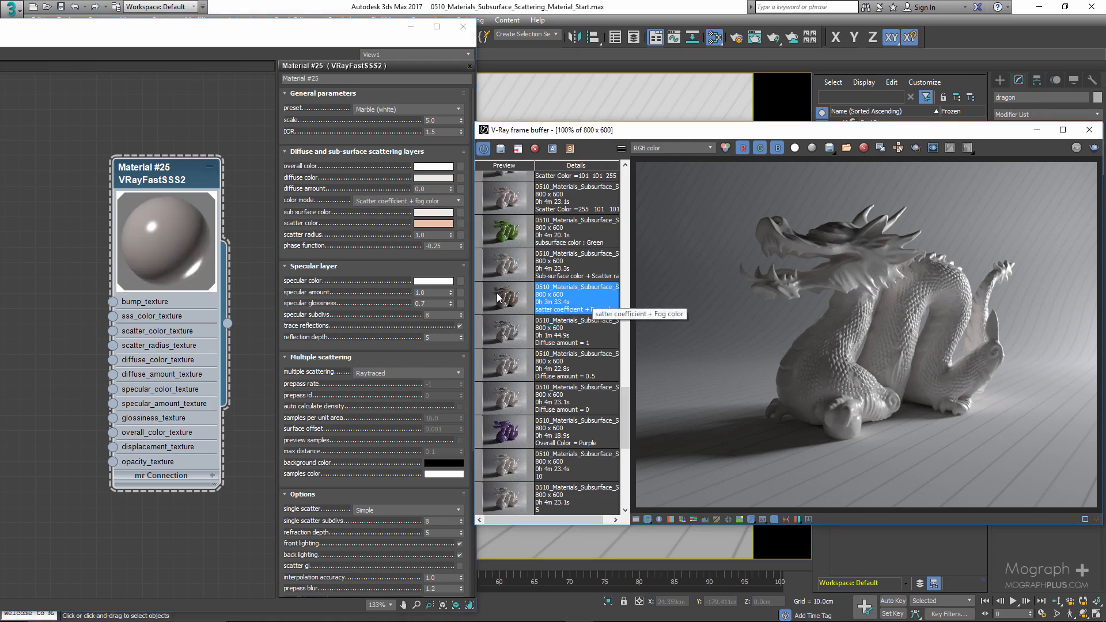
pyautogui.doubleClick(498, 298)
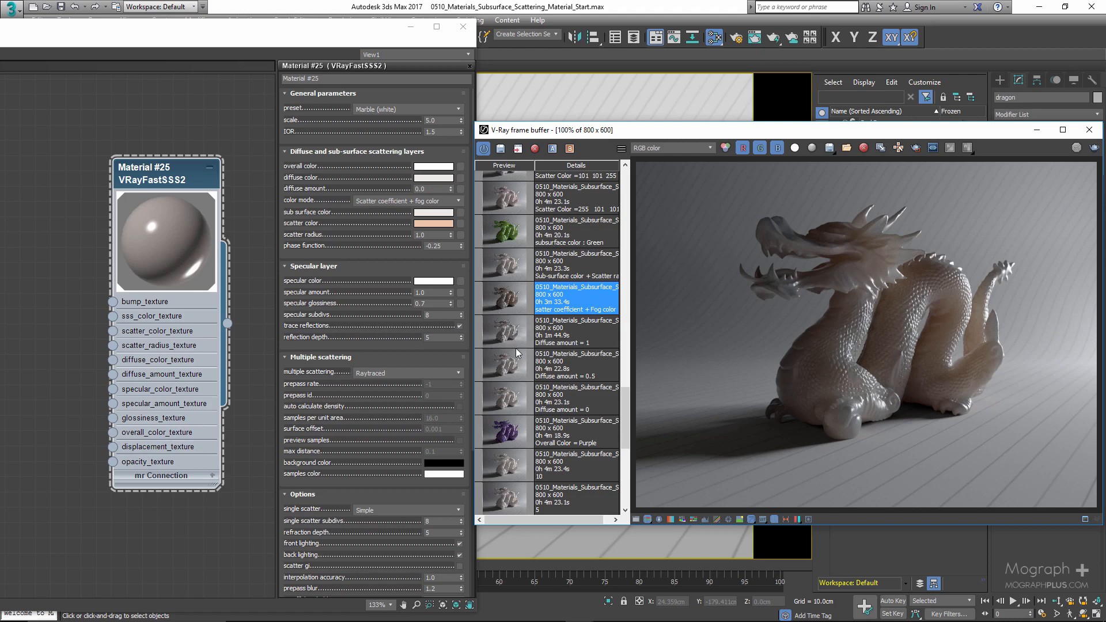
pyautogui.doubleClick(509, 396)
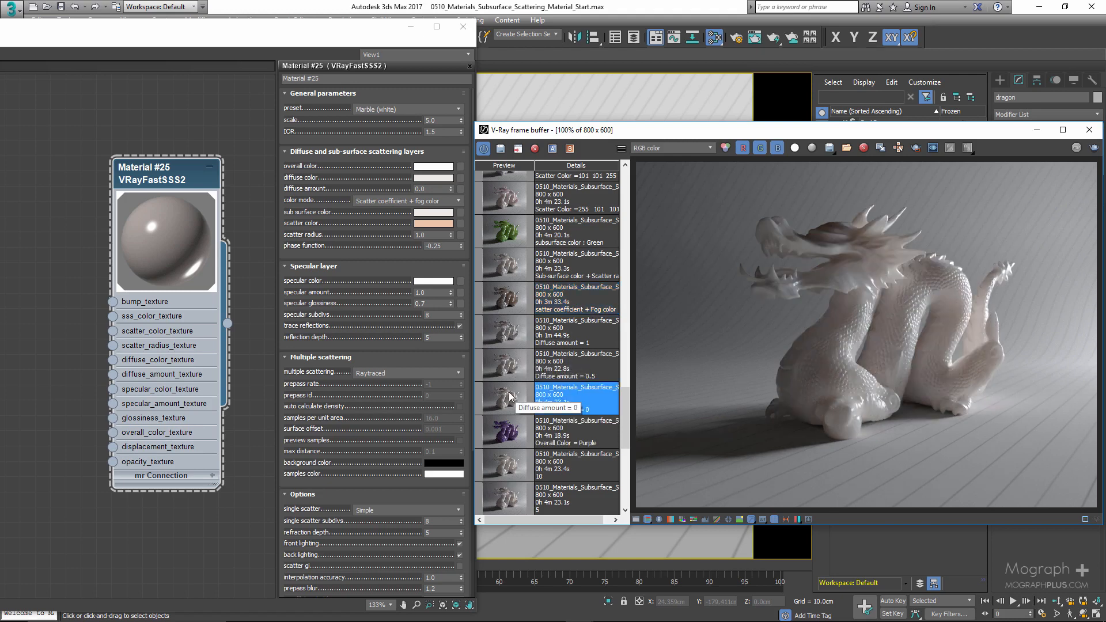
pyautogui.doubleClick(508, 303)
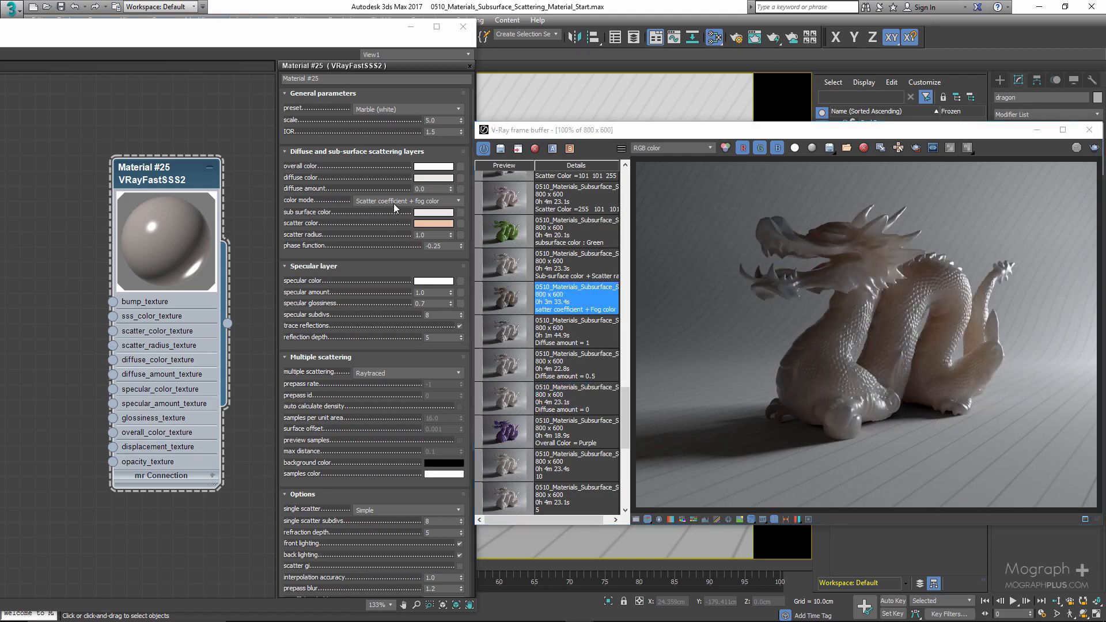
# - Switch the color mode back to Sub-surface color + scatter radius and display its history render
pyautogui.click(393, 201)
pyautogui.click(385, 210)
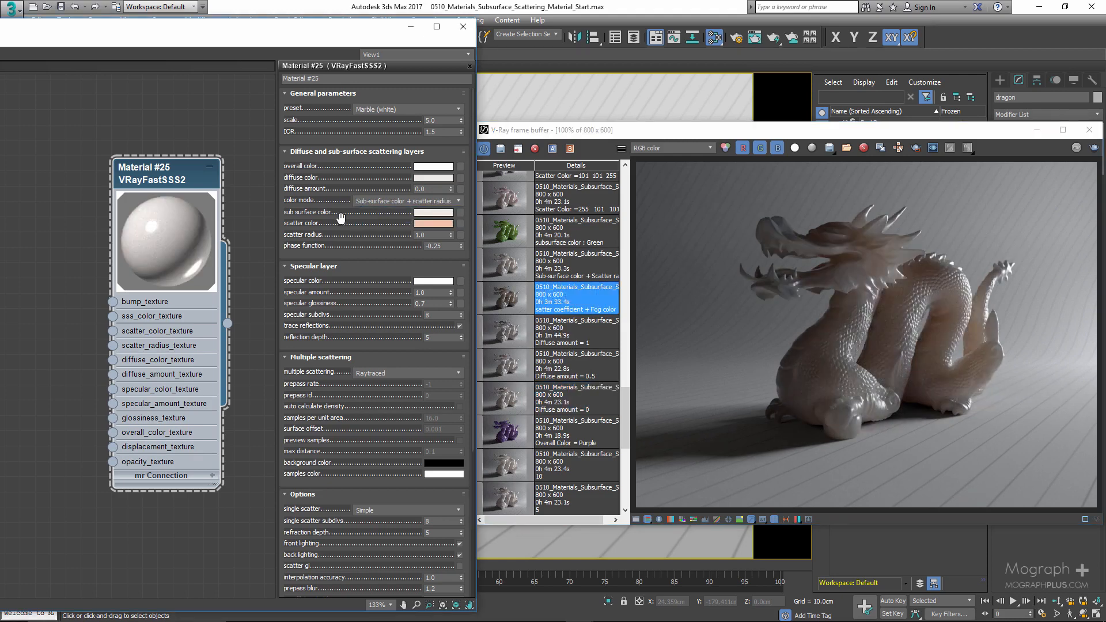
pyautogui.click(499, 266)
pyautogui.click(506, 296)
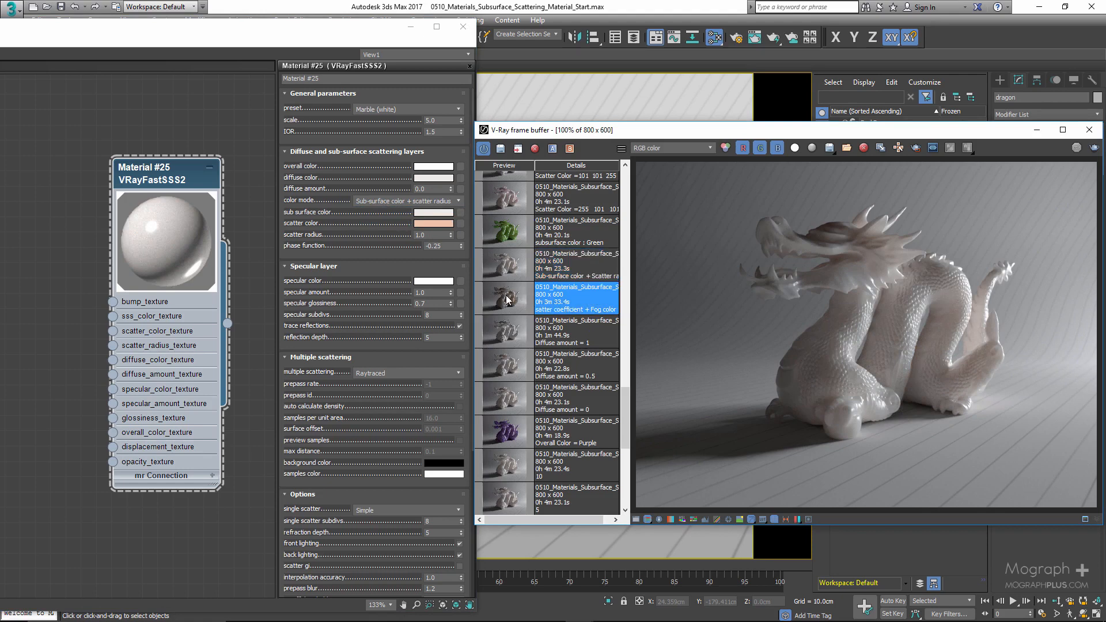
pyautogui.click(506, 266)
pyautogui.scroll(1, 512, 273)
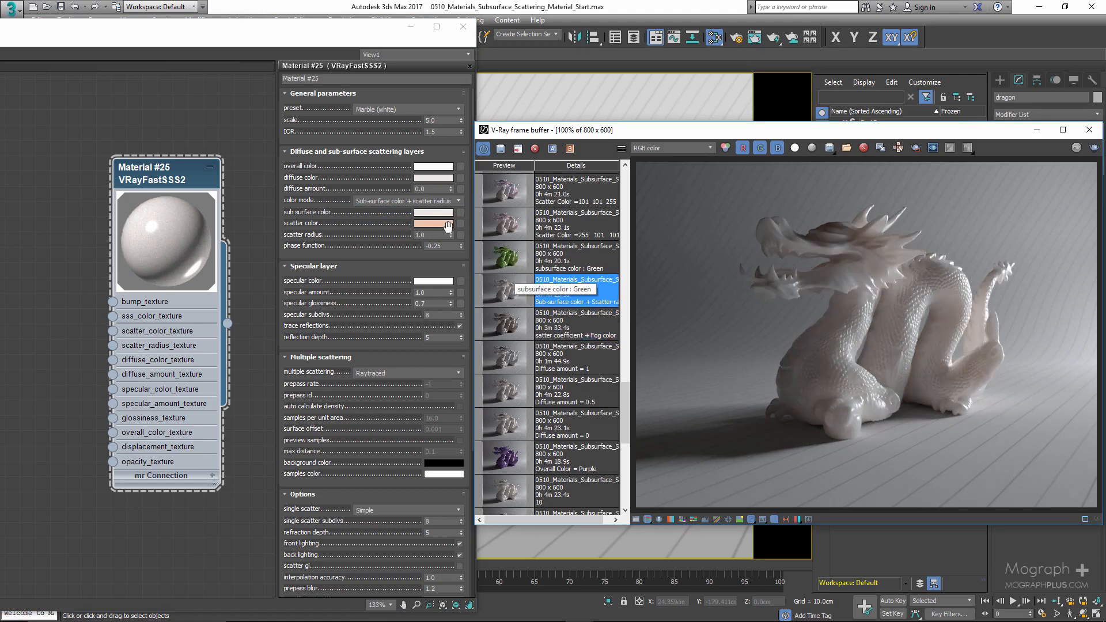
# - Try out new hues for the sub surface color and cancel the change
pyautogui.click(429, 212)
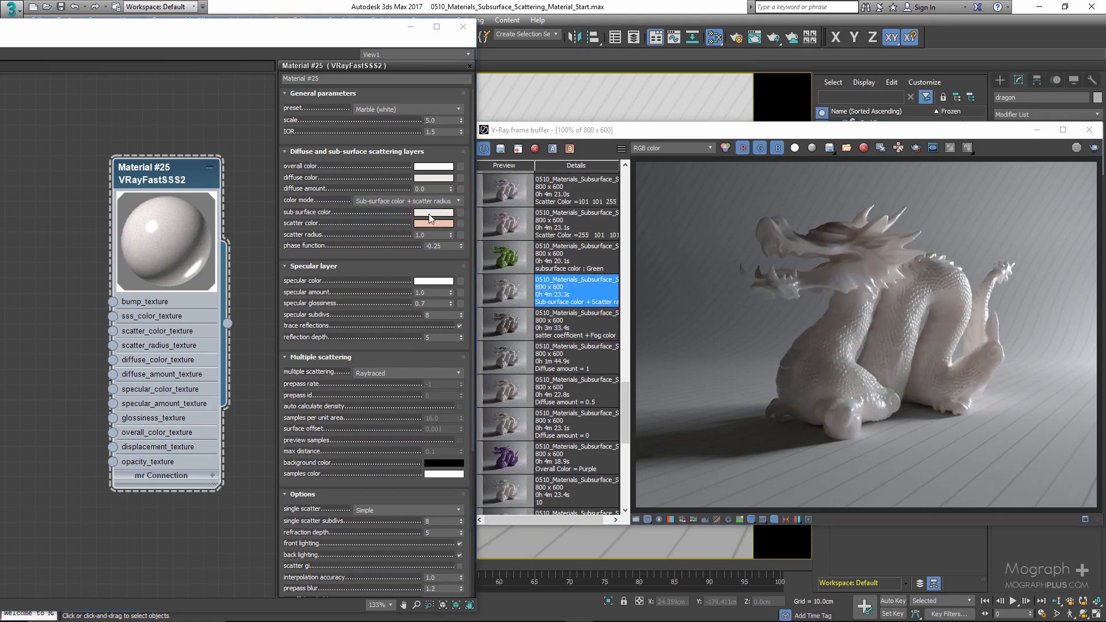
pyautogui.click(409, 111)
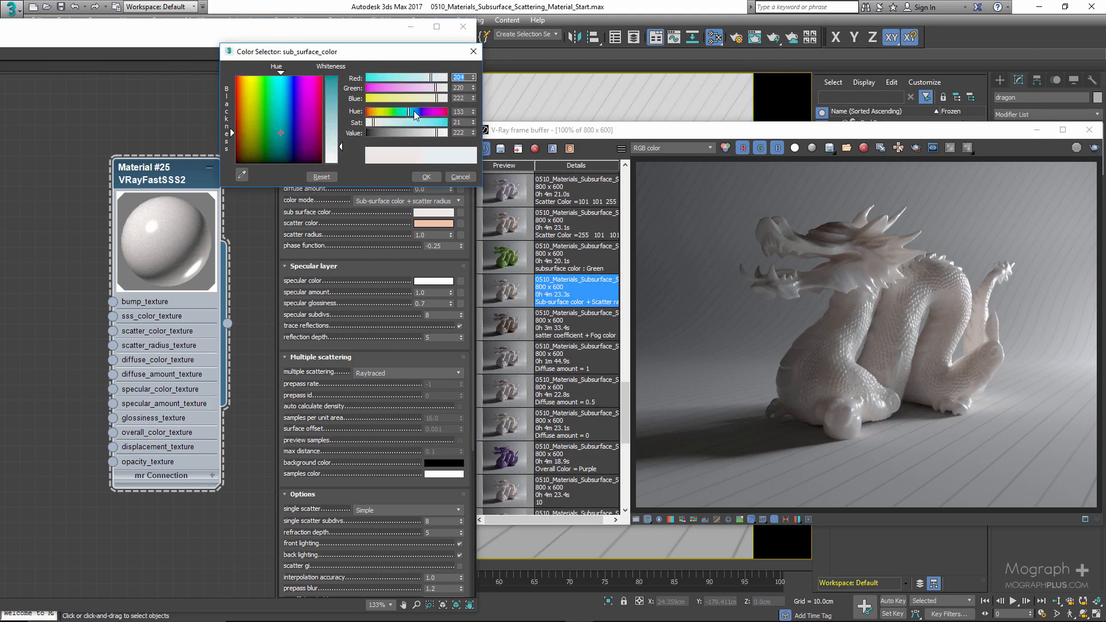
pyautogui.click(438, 122)
pyautogui.click(436, 111)
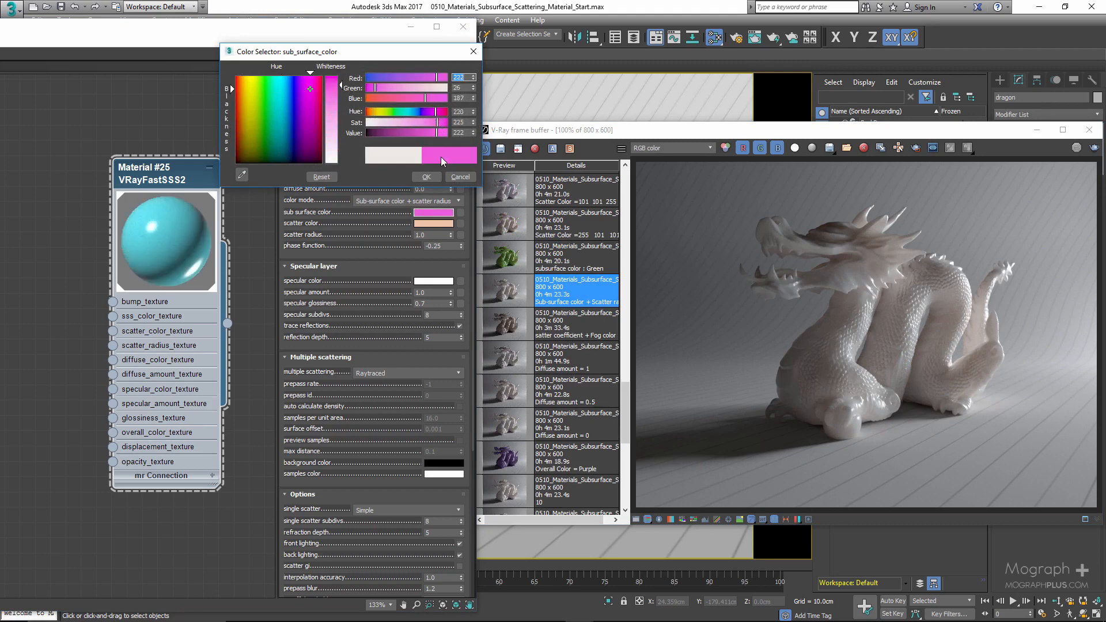
pyautogui.click(460, 176)
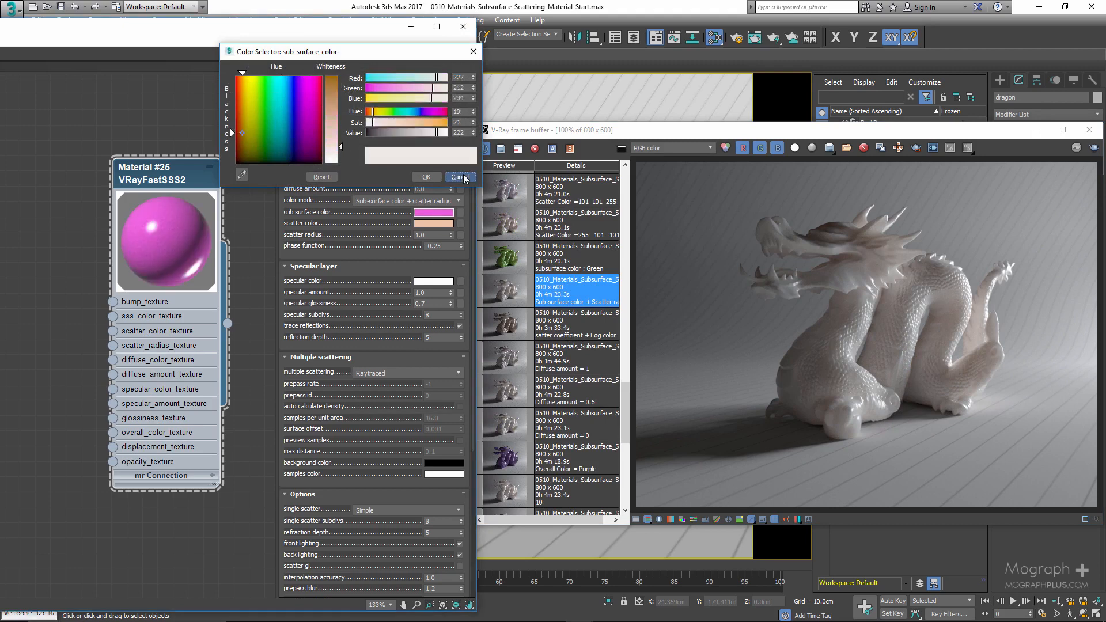
# - Try out new hues and saturation for the scatter color and cancel the change
pyautogui.click(431, 223)
pyautogui.moveTo(387, 100); pyautogui.dragTo(368, 99)
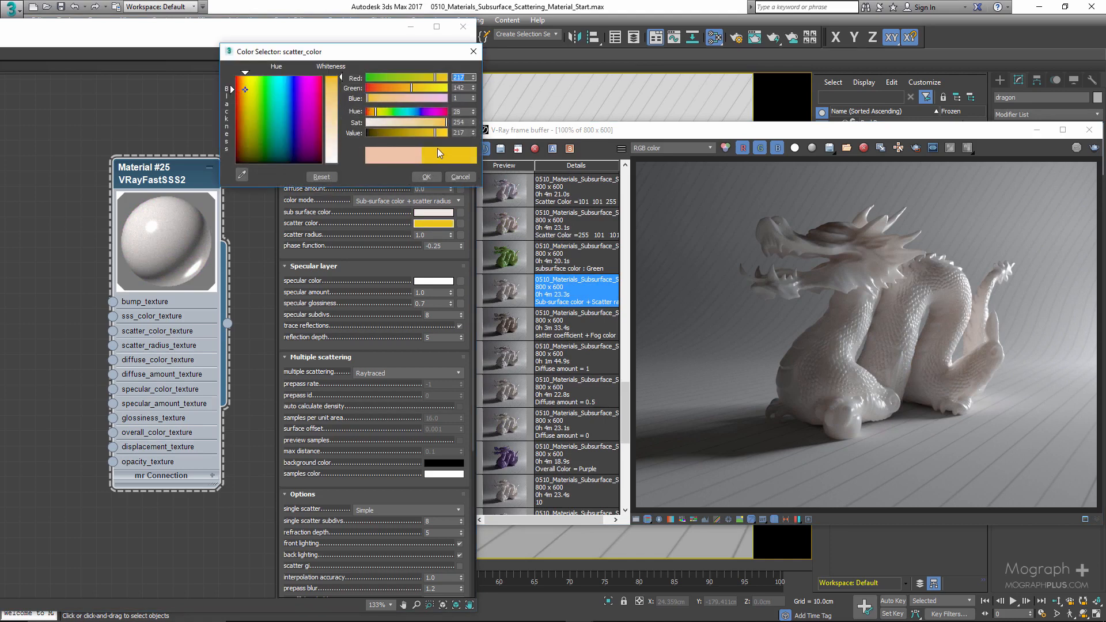
pyautogui.click(440, 111)
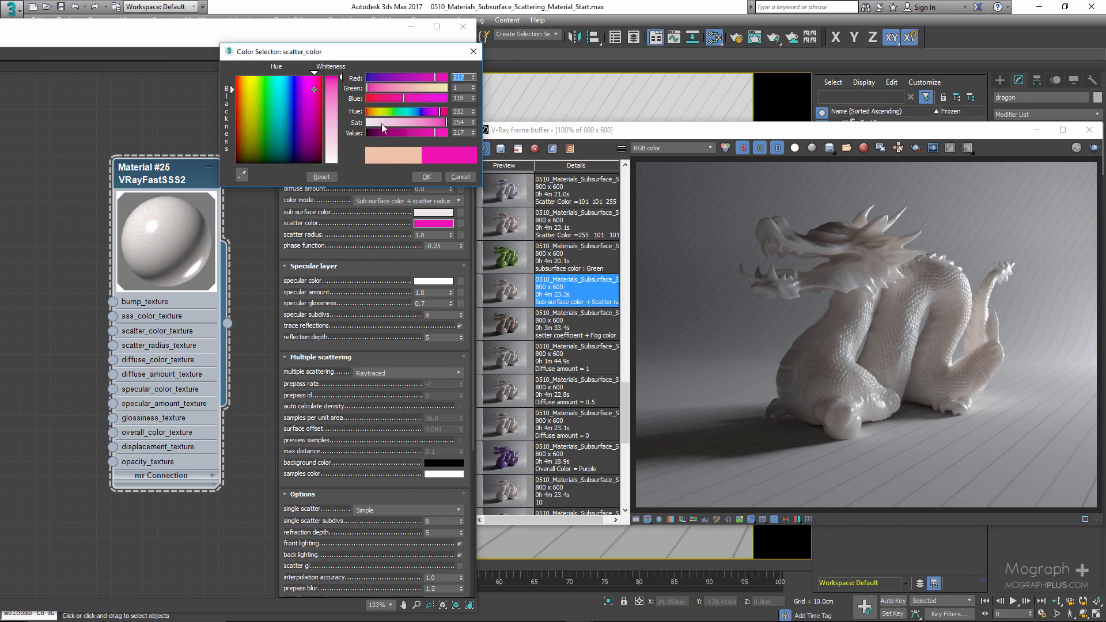
pyautogui.moveTo(381, 123); pyautogui.dragTo(413, 123)
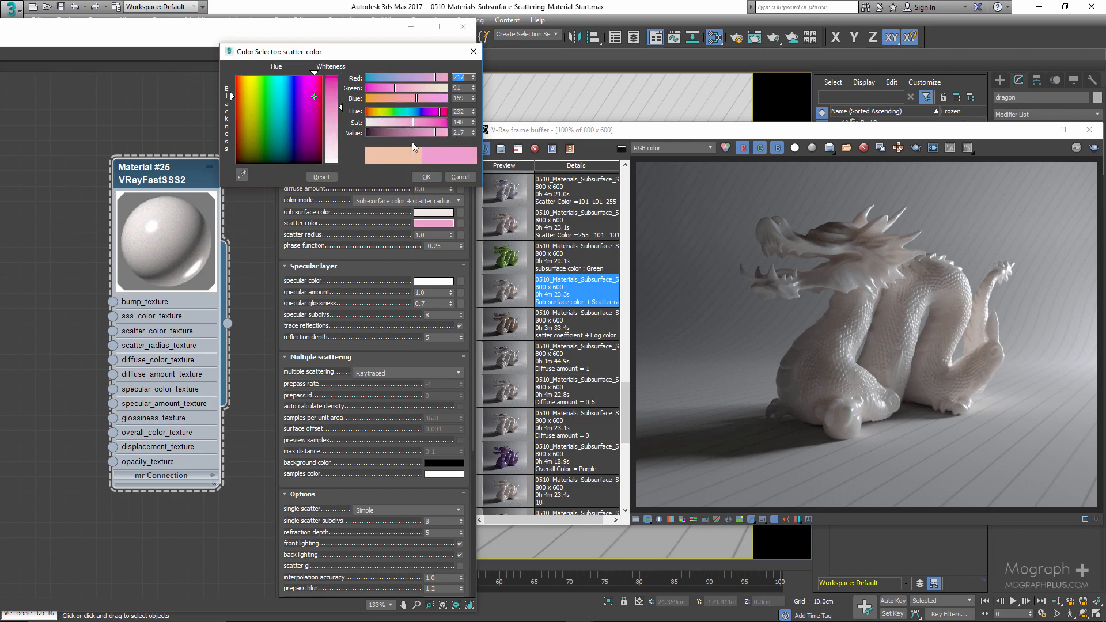
pyautogui.click(454, 178)
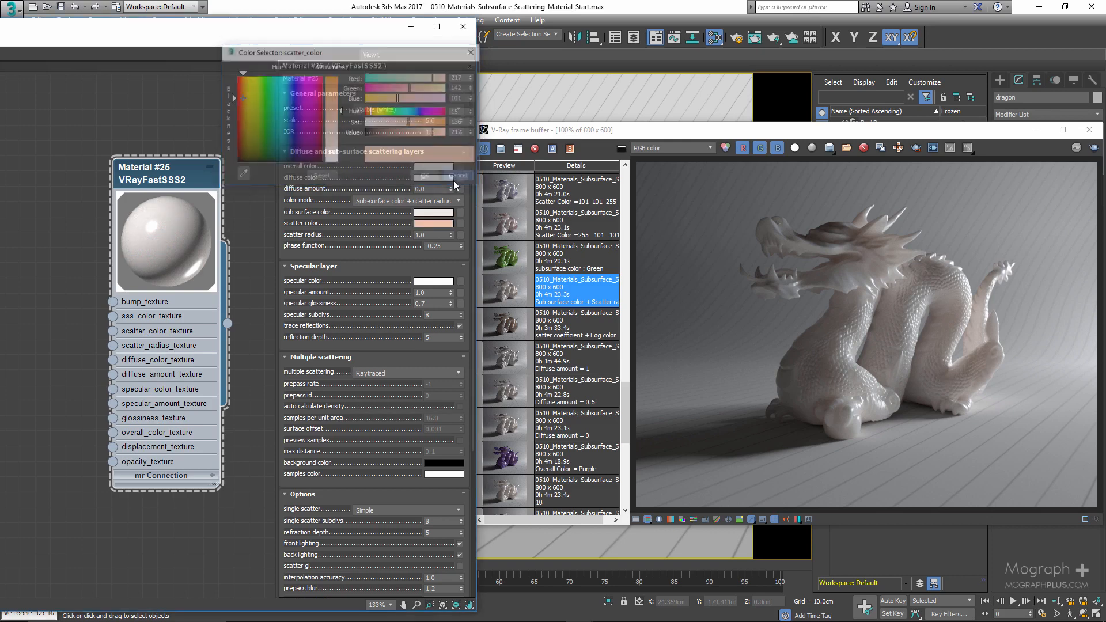
# - Set the sub surface color to RGB 58, 124, 26 and display the subsurface color Green history render
pyautogui.click(423, 211)
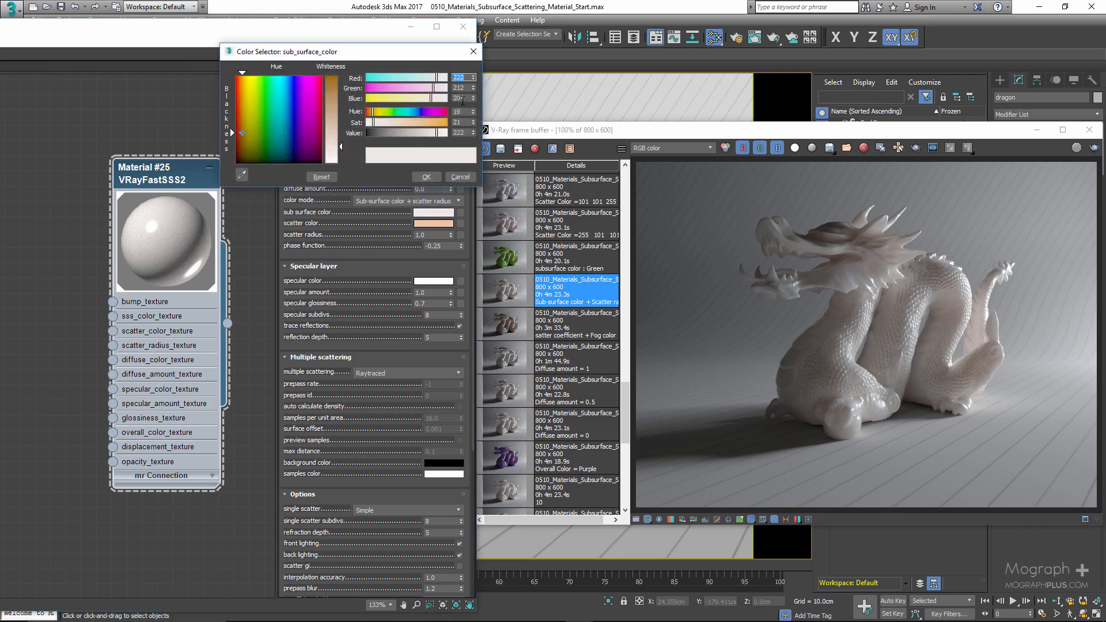
pyautogui.write('58')
pyautogui.press('Return')
pyautogui.doubleClick(456, 88)
pyautogui.write('124')
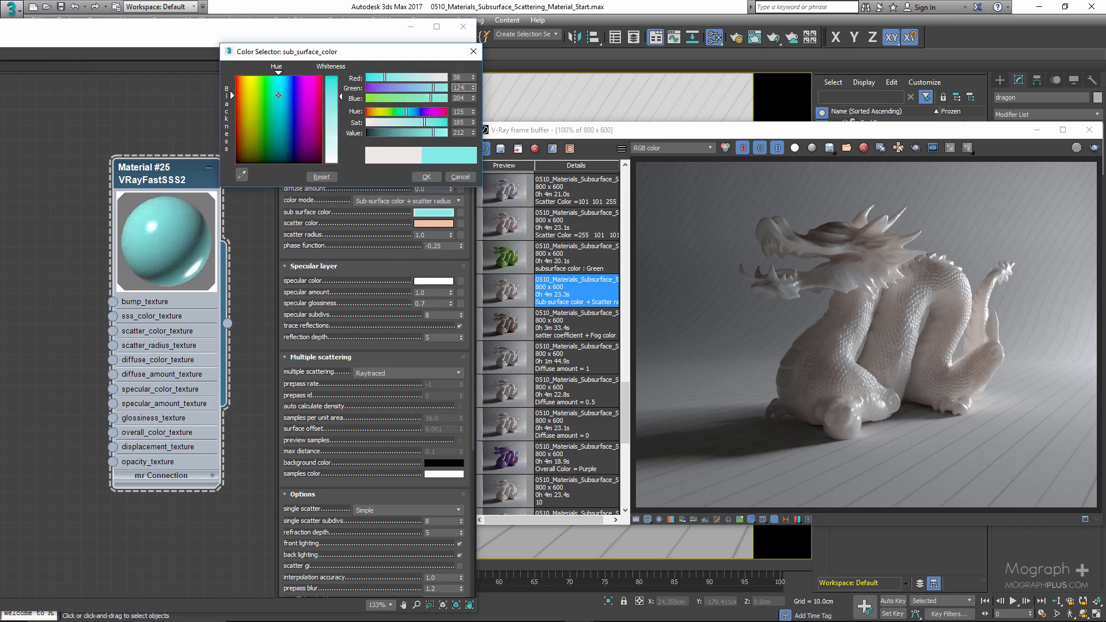
pyautogui.press('Return')
pyautogui.doubleClick(461, 98)
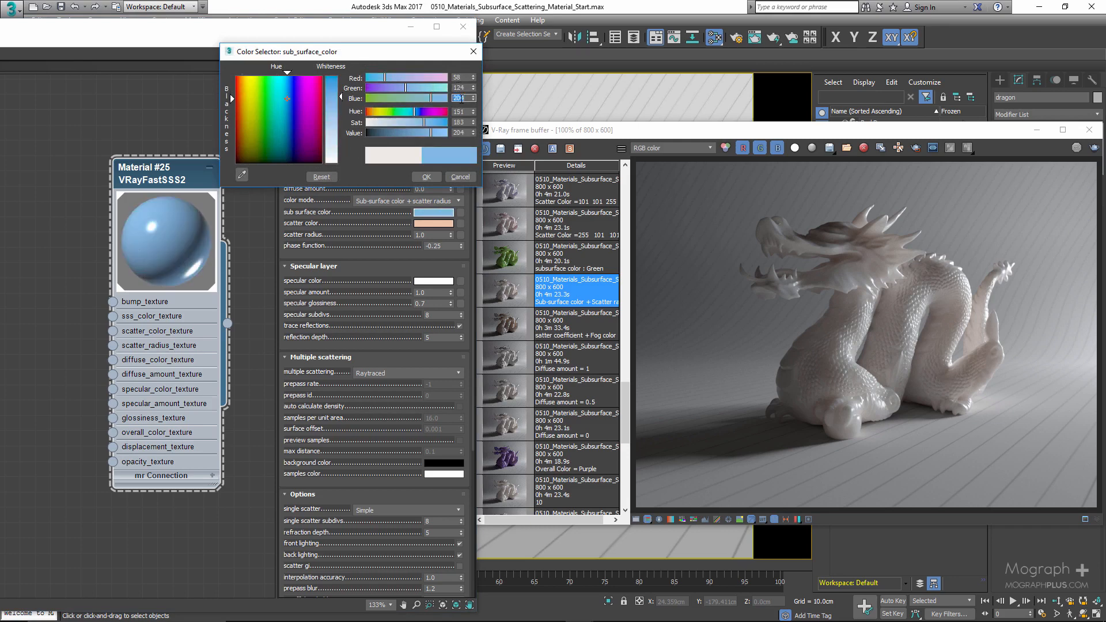
pyautogui.write('26')
pyautogui.press('Return')
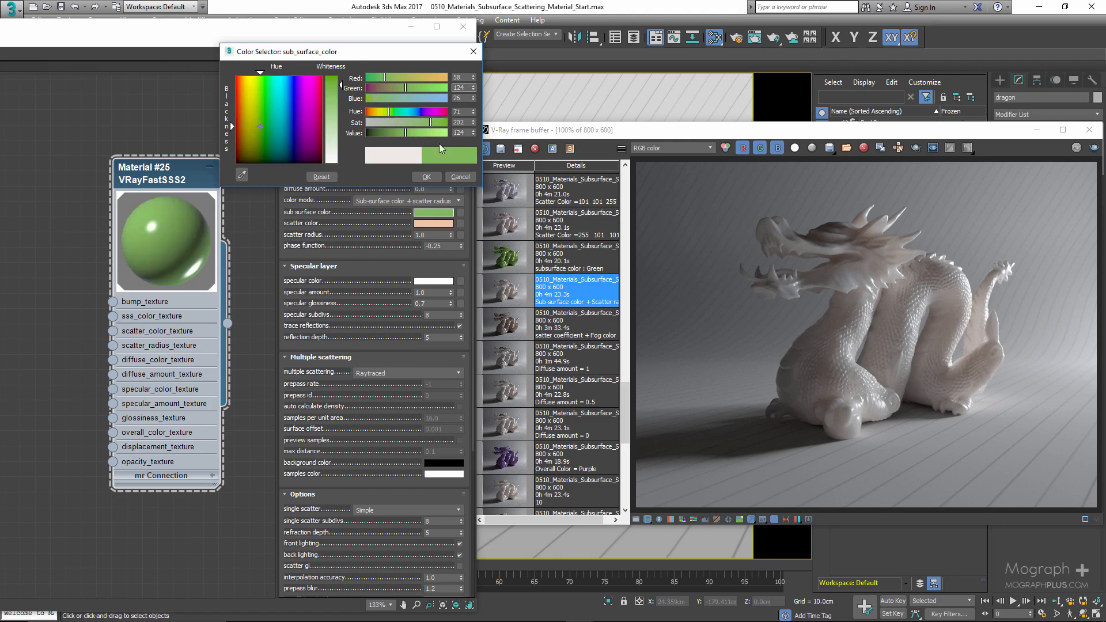
pyautogui.click(426, 177)
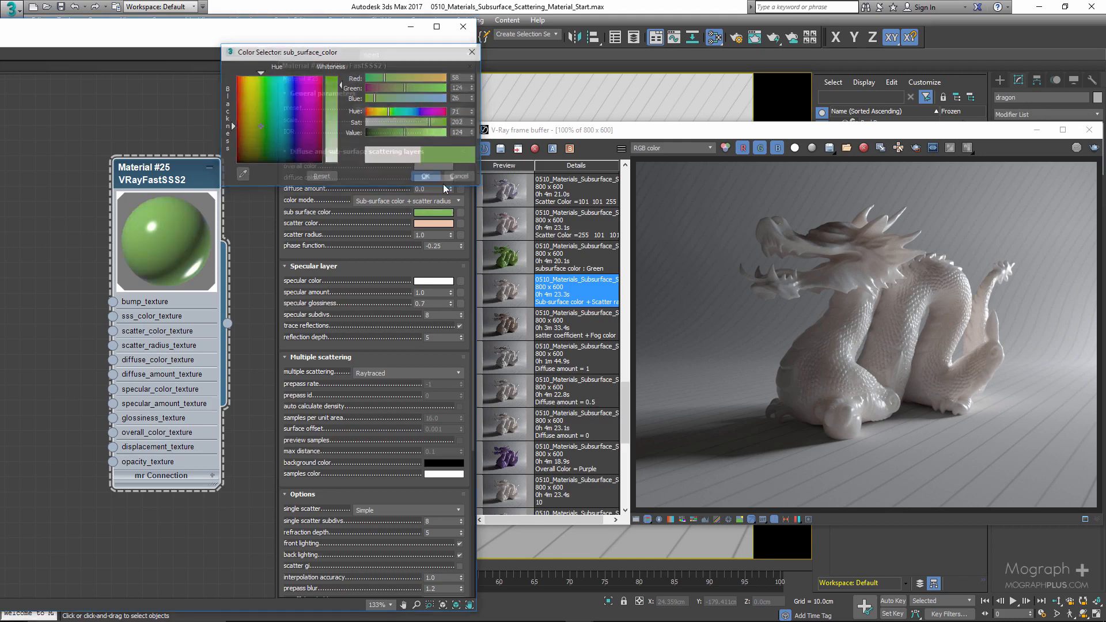
pyautogui.click(510, 259)
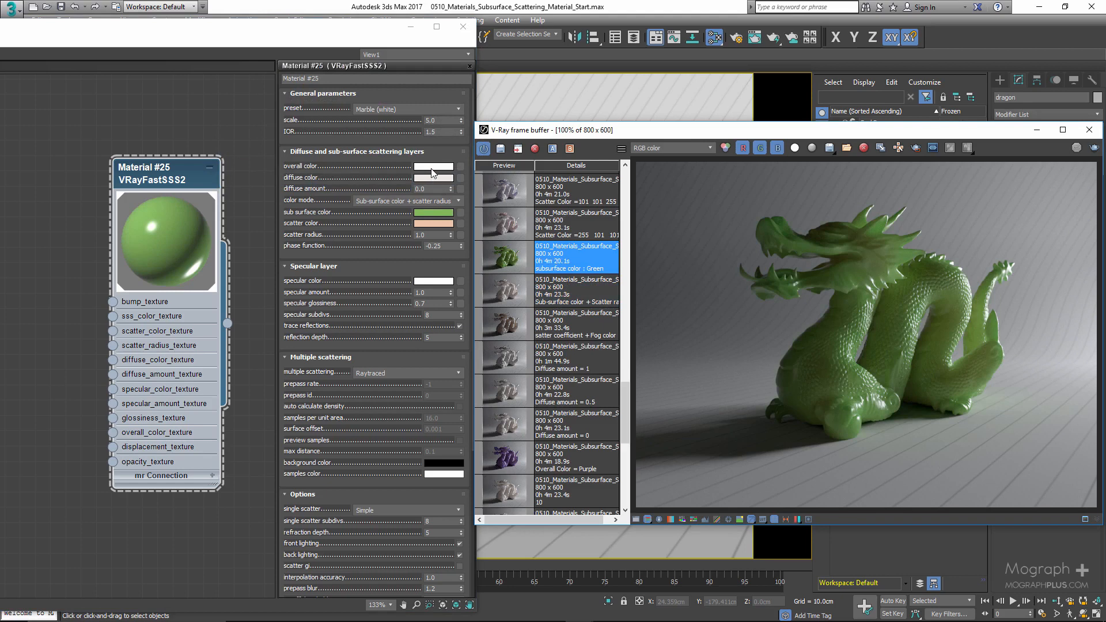
# - Try out darker and pinkish overall colors for the material and cancel the change
pyautogui.click(432, 168)
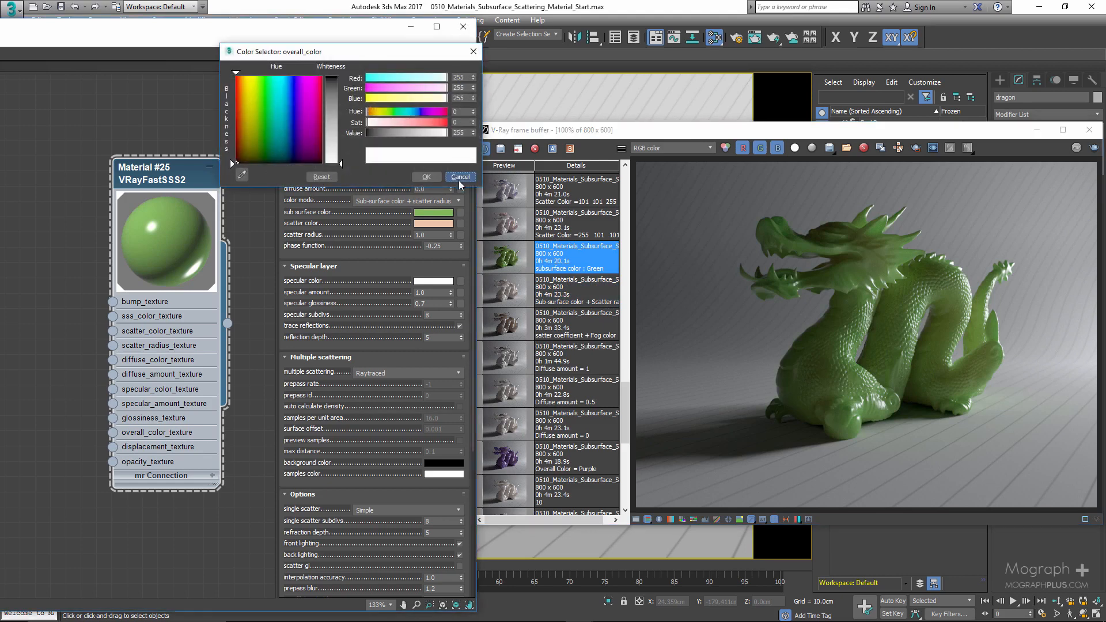
pyautogui.click(458, 181)
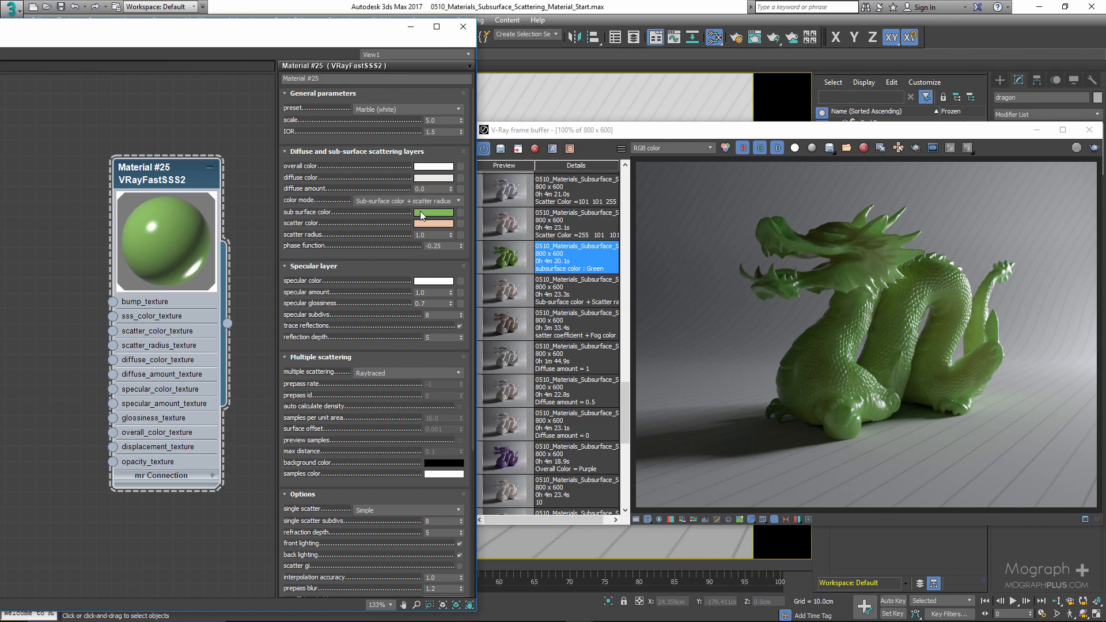
pyautogui.click(433, 168)
pyautogui.click(402, 135)
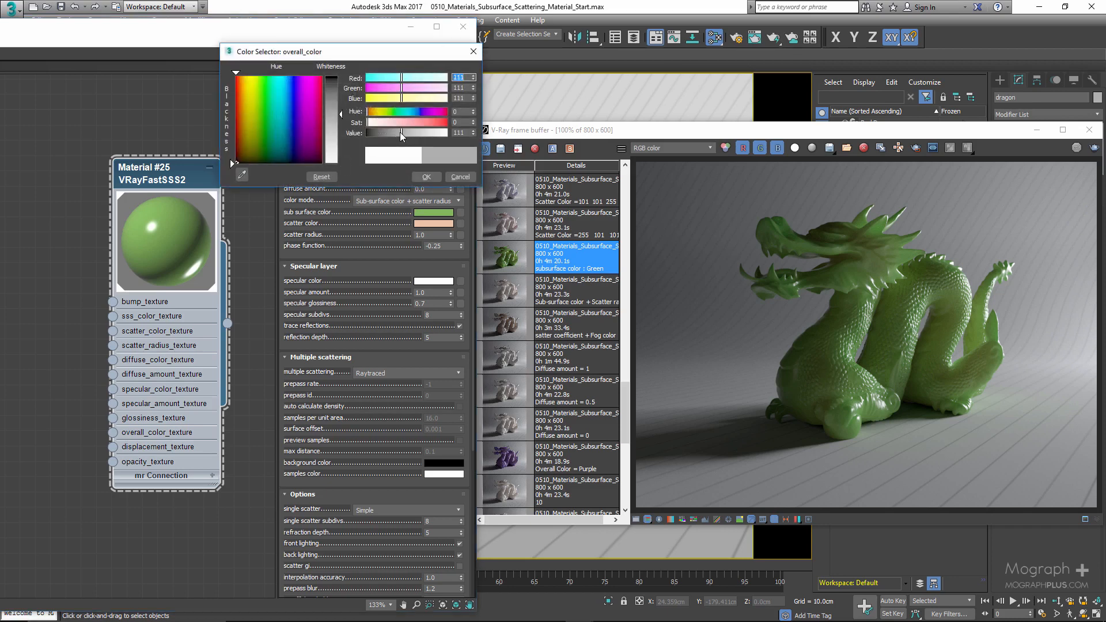
pyautogui.click(399, 133)
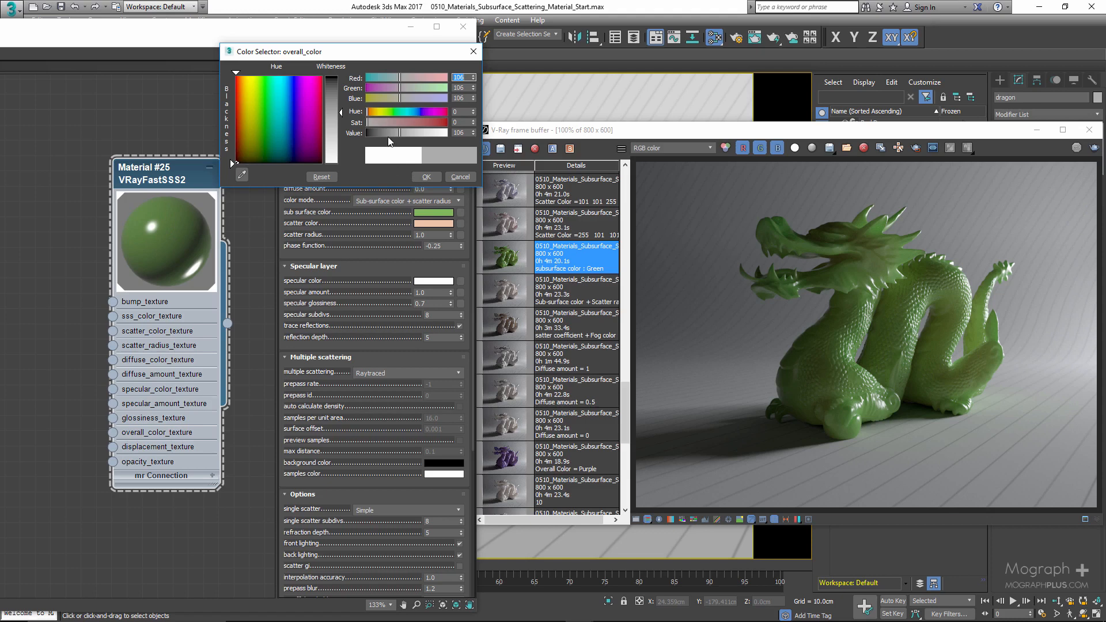
pyautogui.moveTo(389, 140); pyautogui.dragTo(452, 137)
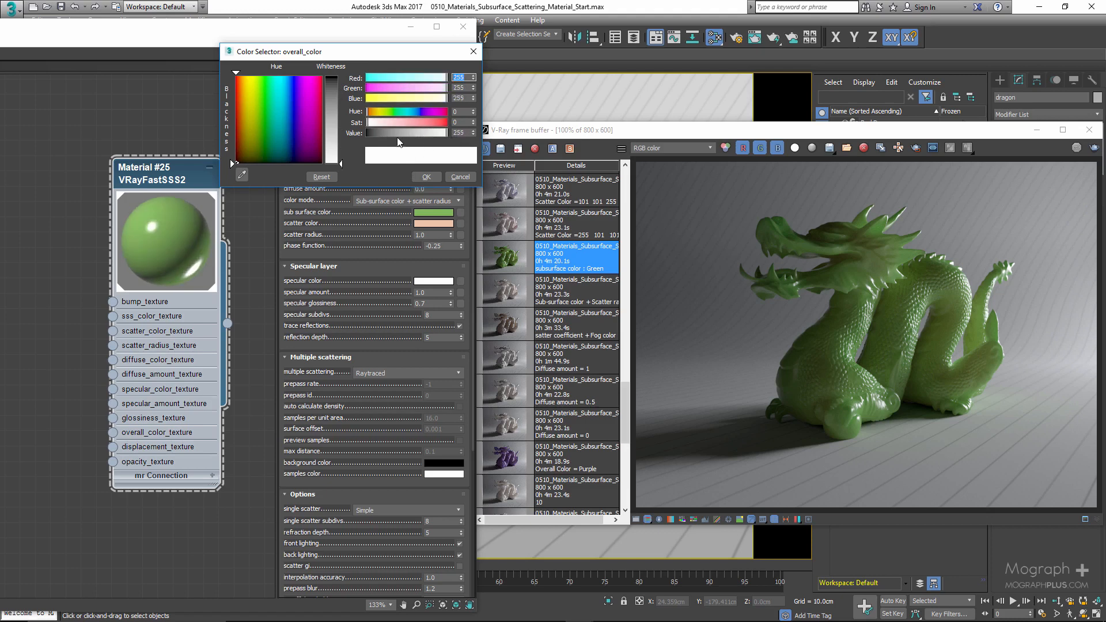
pyautogui.click(417, 122)
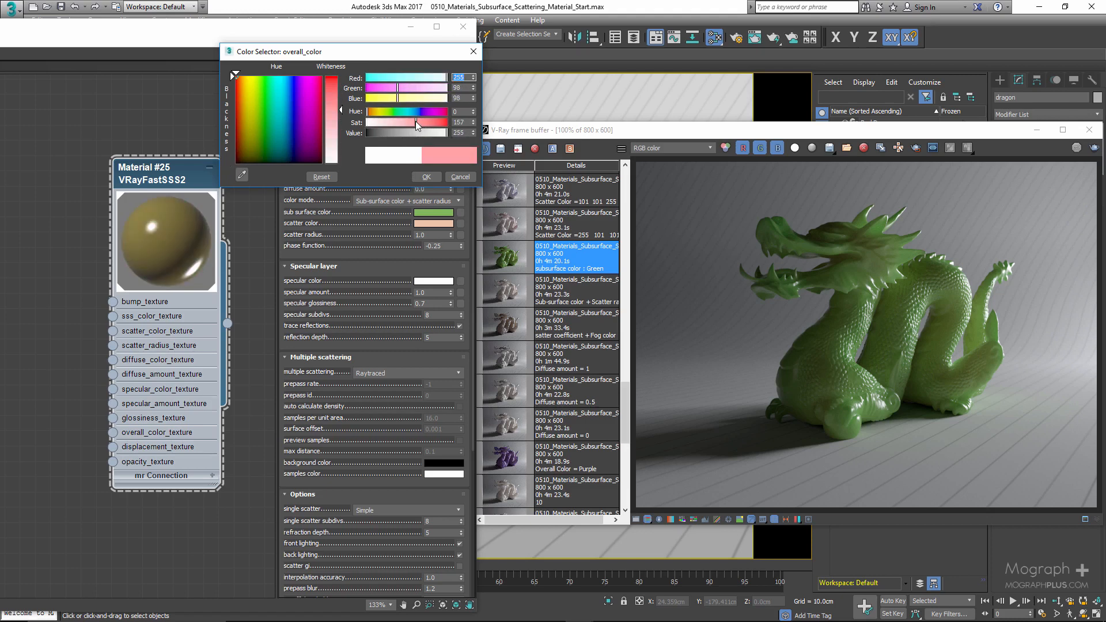
pyautogui.moveTo(417, 125); pyautogui.dragTo(413, 124)
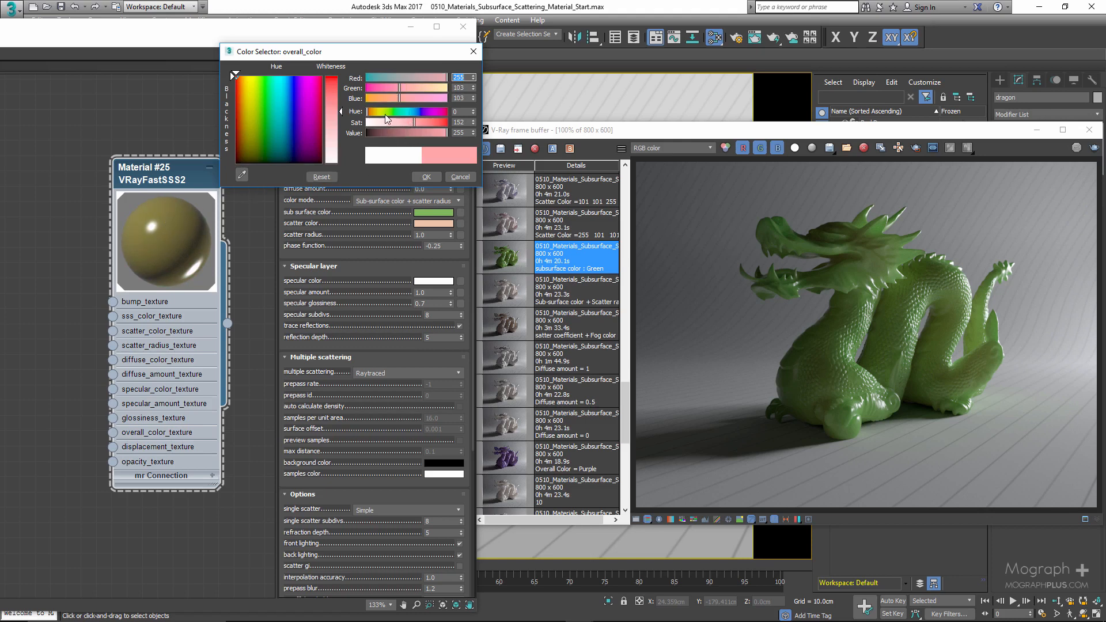
pyautogui.click(455, 175)
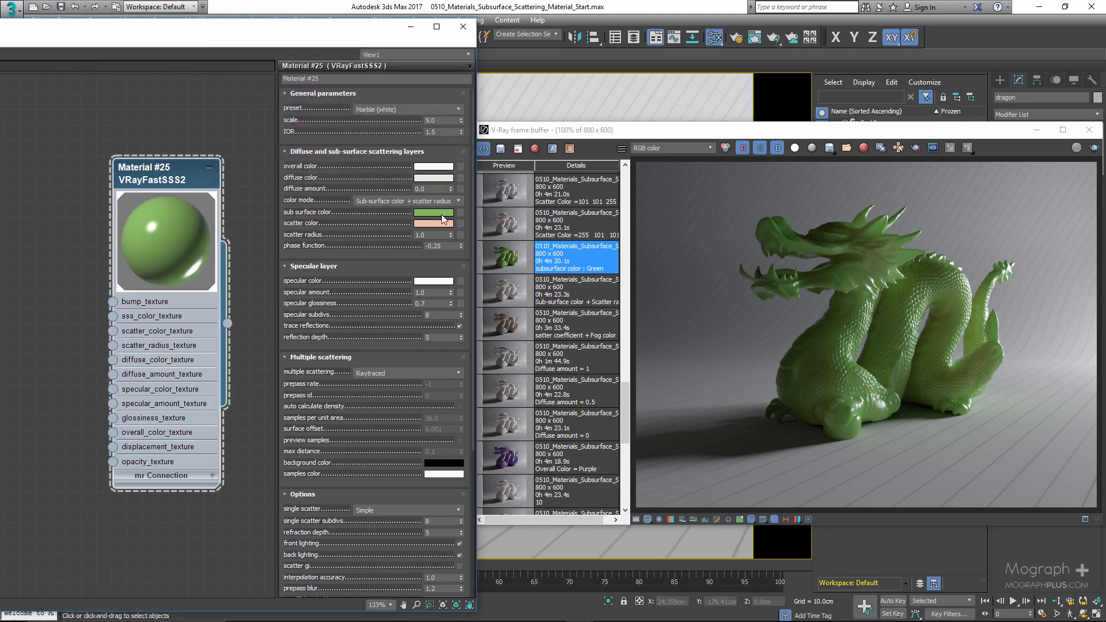
# - Reapply the Marble (white) preset and inspect the Sub-surface color + scatter radius history render up close
pyautogui.click(399, 109)
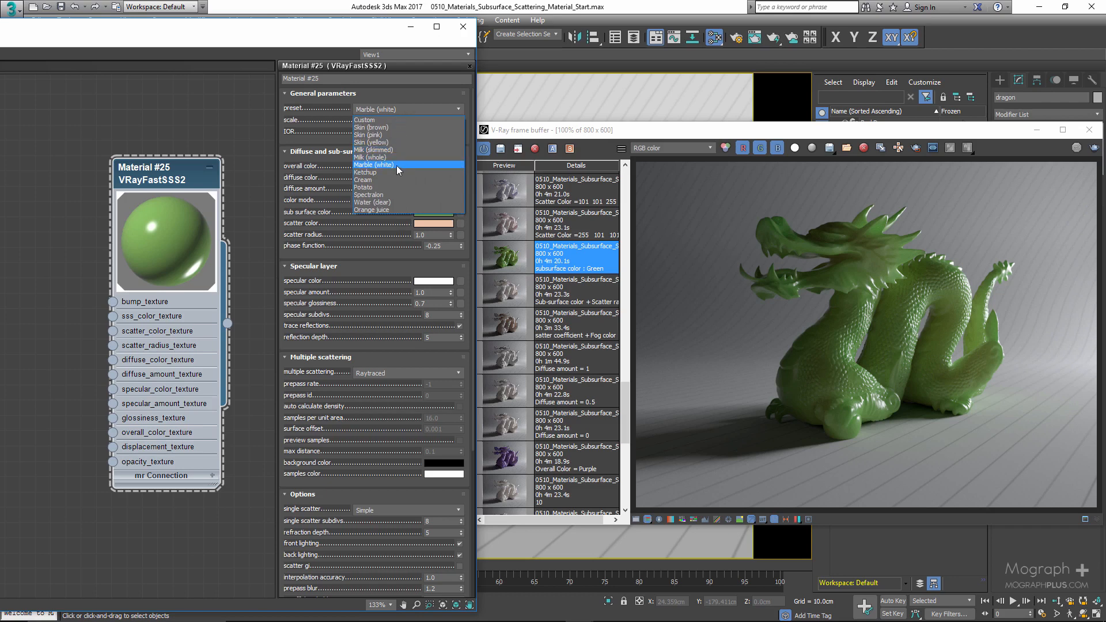
pyautogui.click(396, 164)
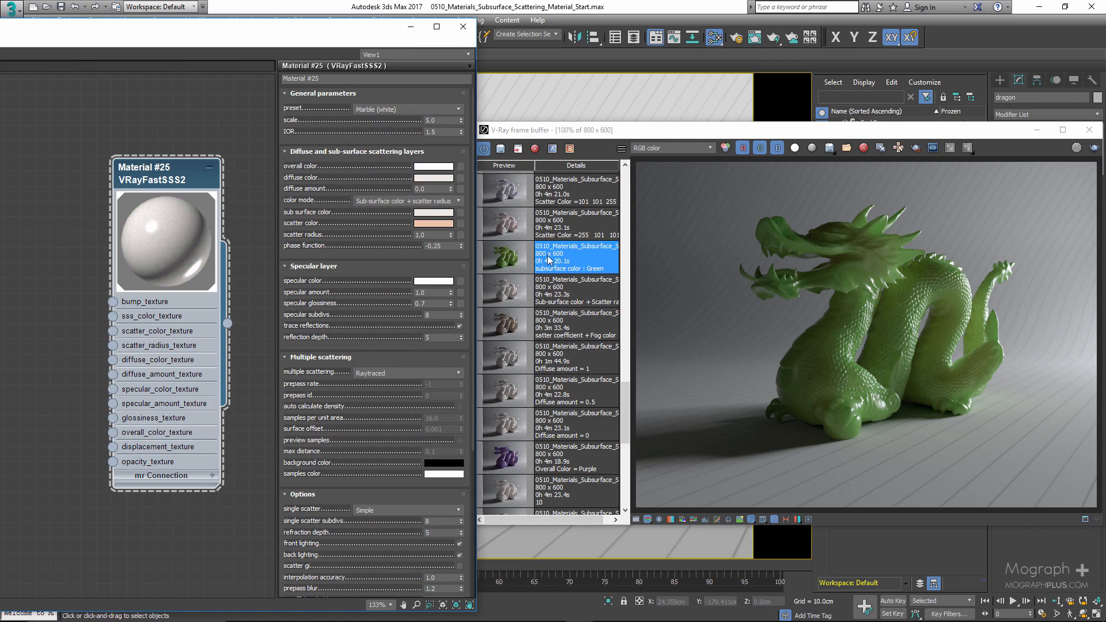
pyautogui.click(511, 302)
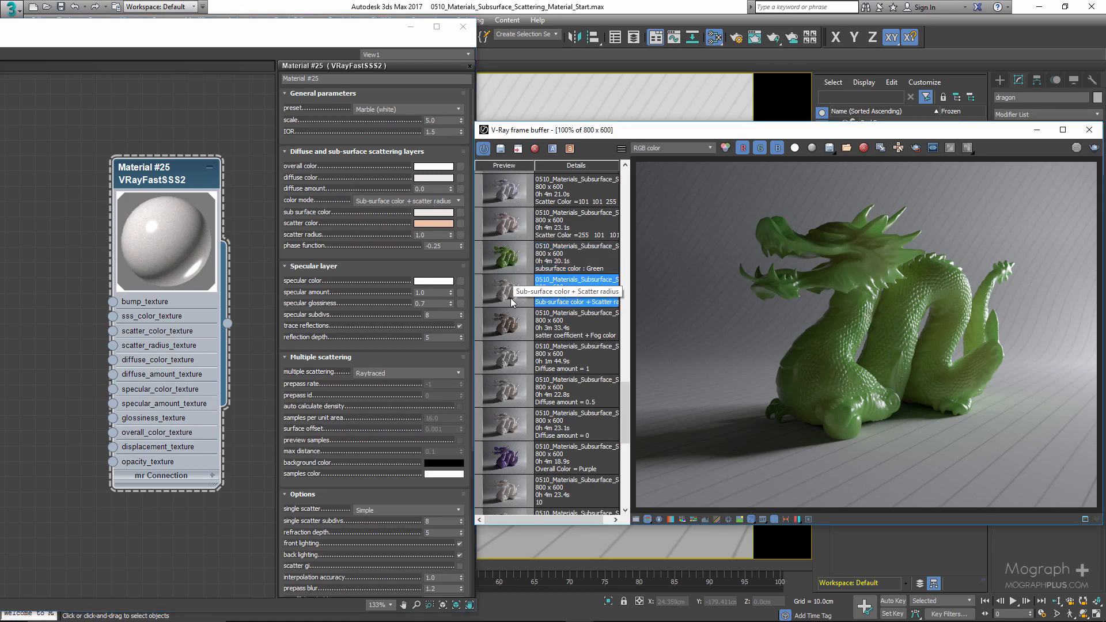
pyautogui.scroll(4, 855, 303)
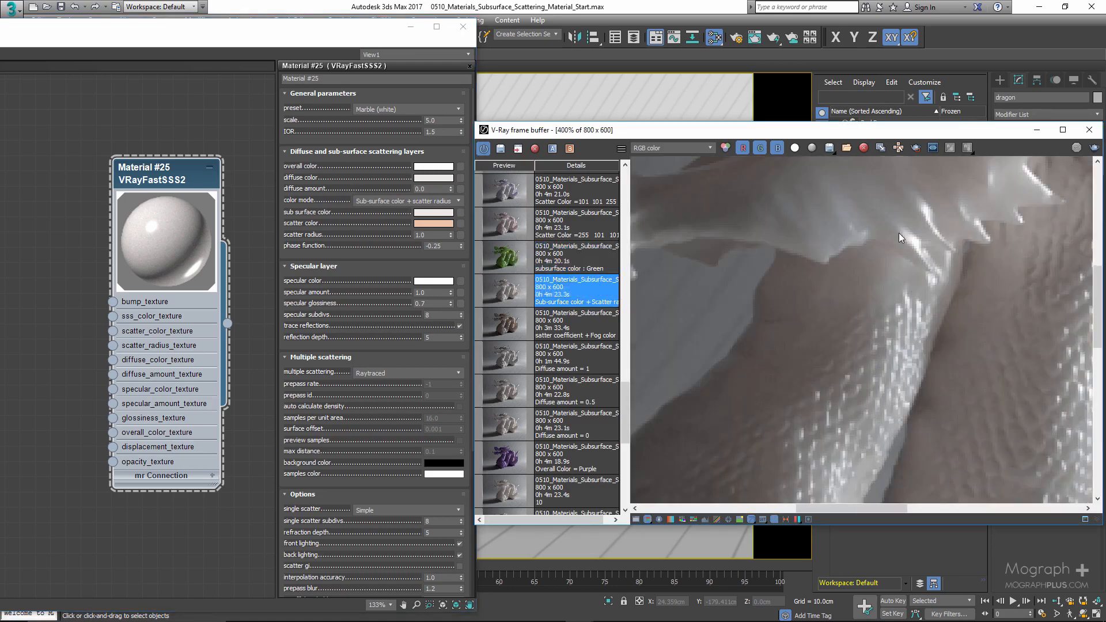
pyautogui.scroll(-2, 861, 314)
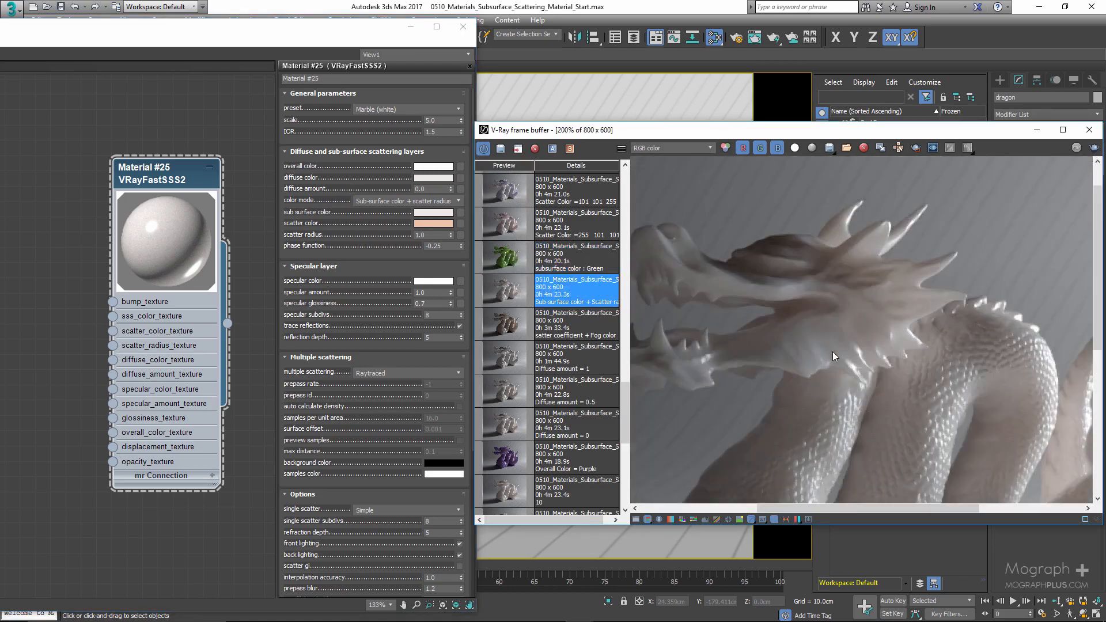
pyautogui.moveTo(831, 351); pyautogui.dragTo(823, 250, button='middle')
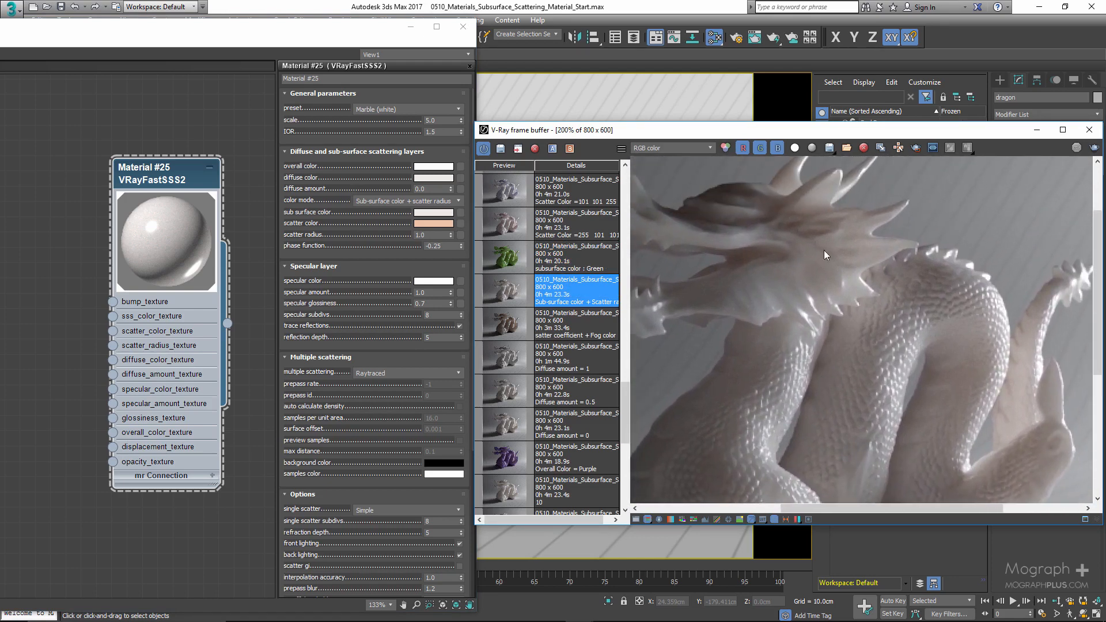
pyautogui.moveTo(853, 360); pyautogui.dragTo(730, 319, button='middle')
pyautogui.scroll(1, 1082, 413)
pyautogui.scroll(-2, 864, 354)
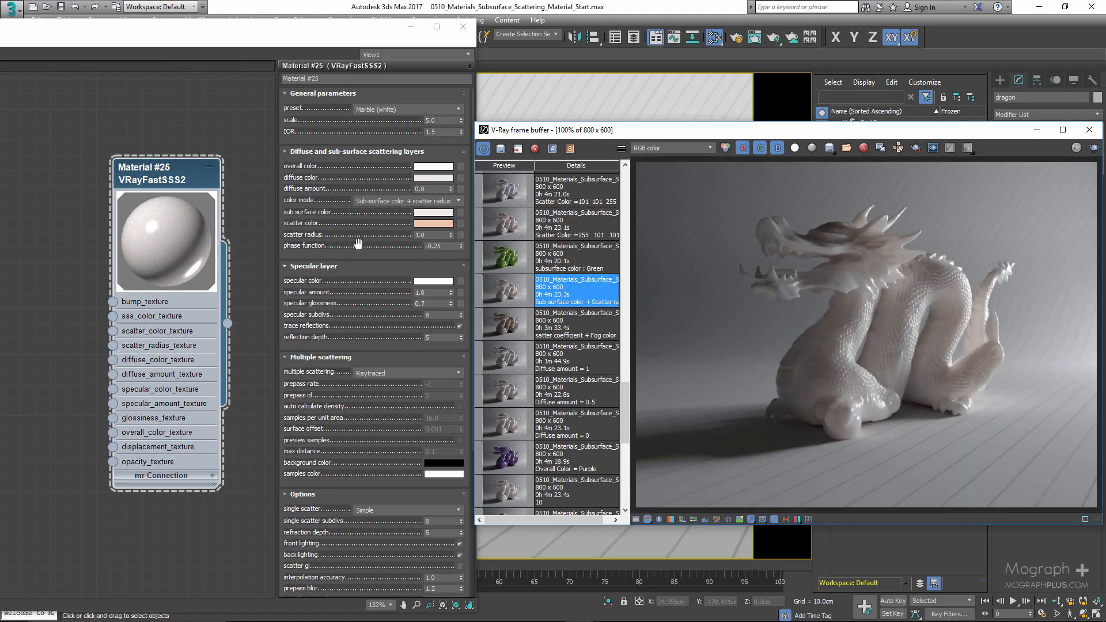
# - Display the Scatter Color =255 101 101 history render and set the scatter color to RGB 255, 101, 101
pyautogui.click(547, 261)
pyautogui.scroll(1, 541, 259)
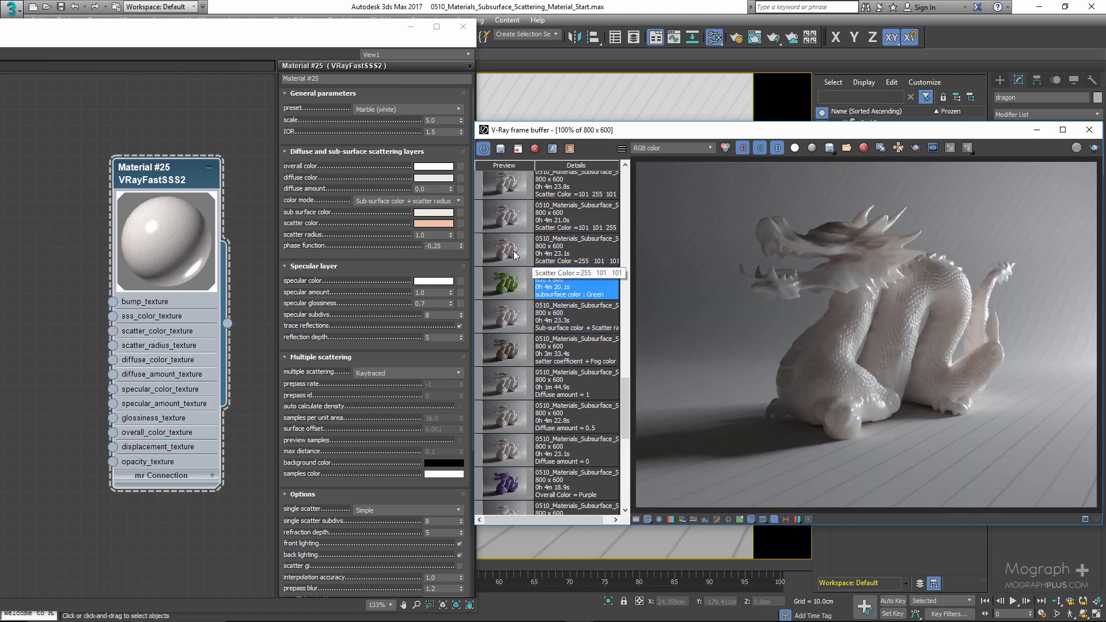
pyautogui.click(521, 254)
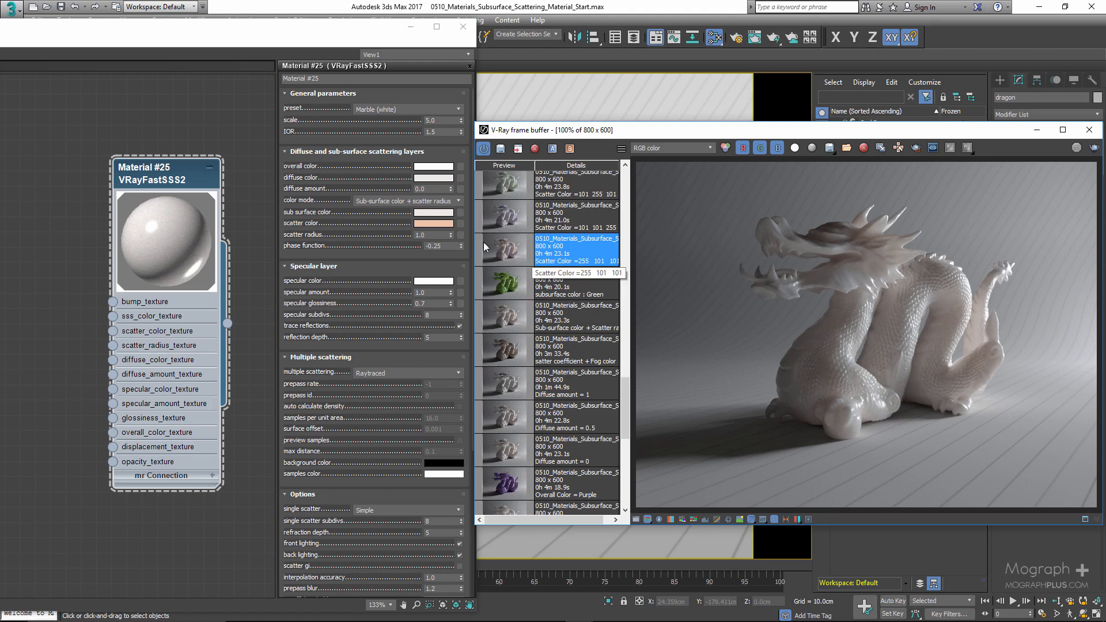
pyautogui.click(437, 222)
pyautogui.write('25')
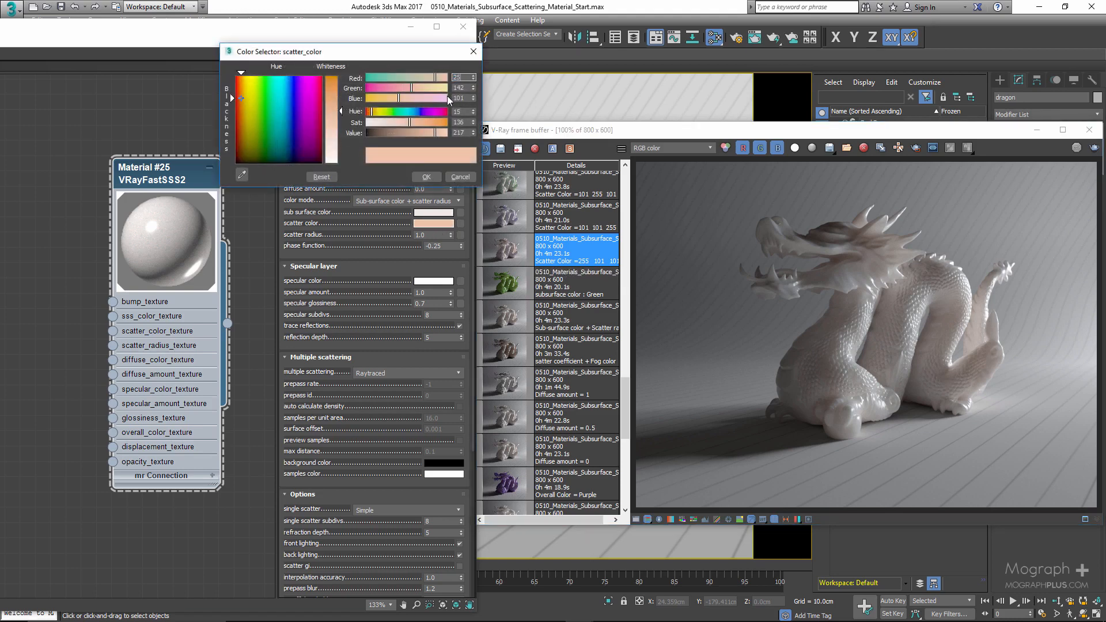
pyautogui.write('5')
pyautogui.press('Tab')
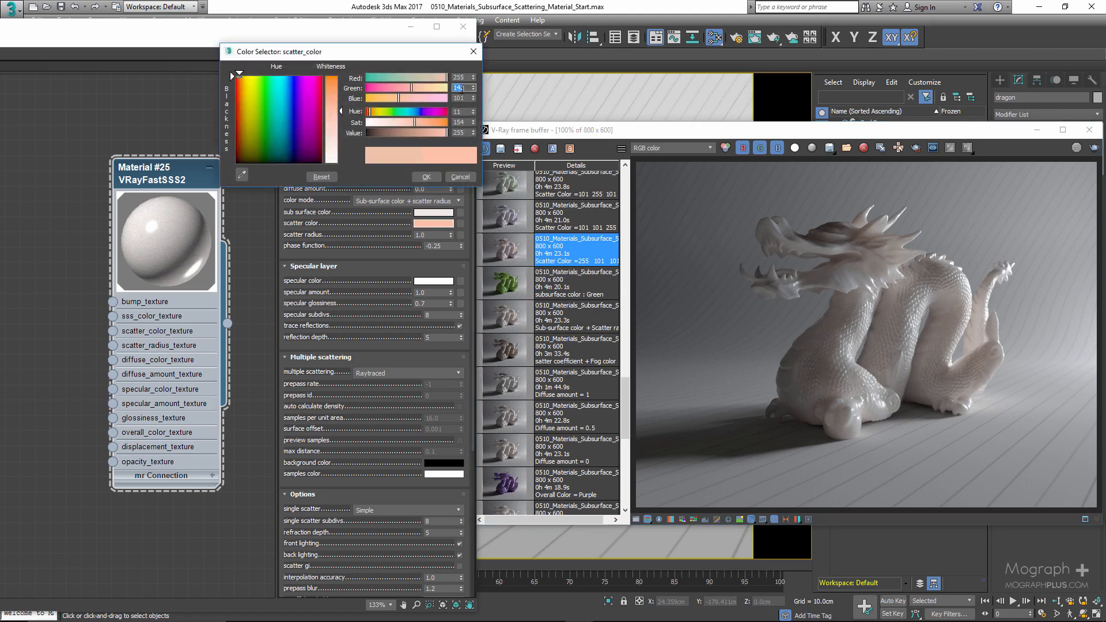
pyautogui.write('101')
pyautogui.press('Tab')
pyautogui.write('10')
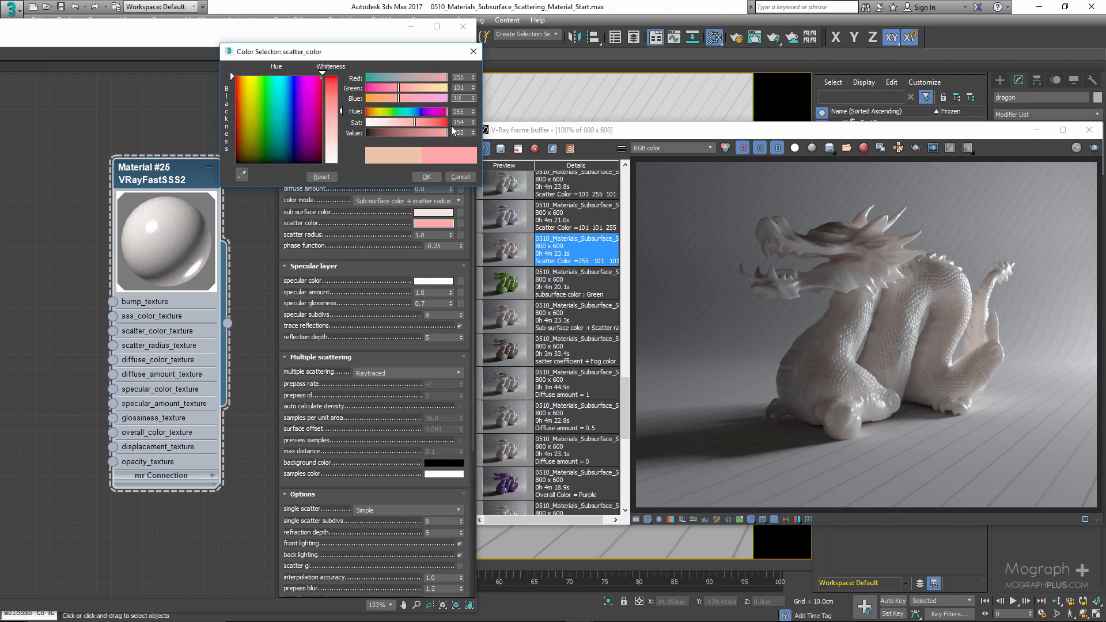
pyautogui.write('1')
pyautogui.click(425, 177)
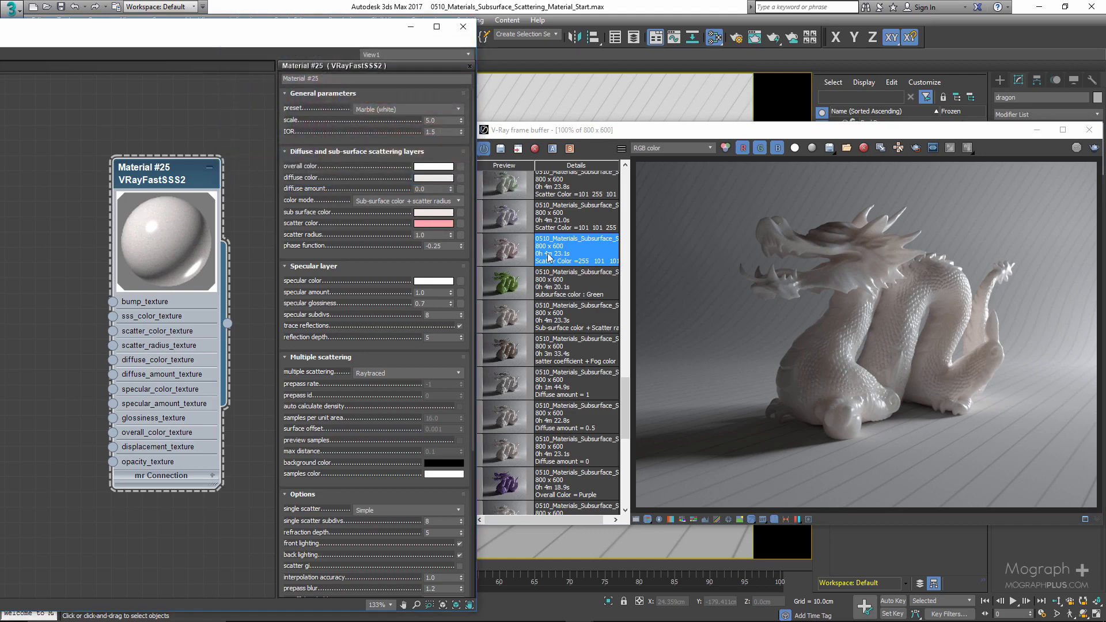
# - Inspect the Scatter Color =255 101 101 history render up close
pyautogui.click(505, 255)
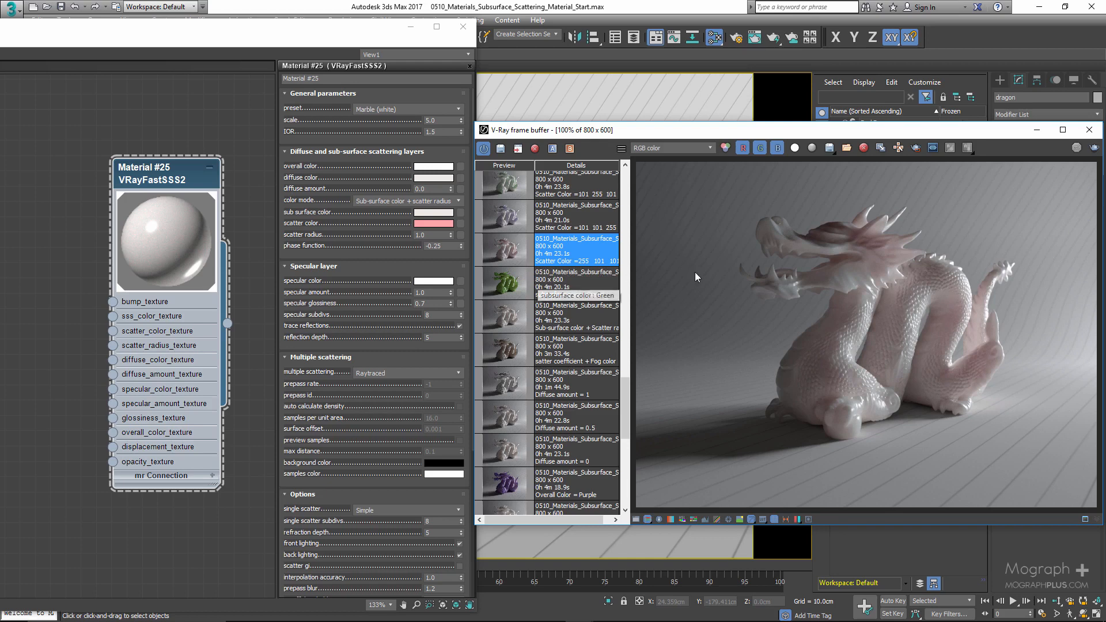
pyautogui.scroll(2, 880, 295)
pyautogui.moveTo(883, 256); pyautogui.dragTo(843, 251, button='middle')
pyautogui.scroll(-2, 890, 265)
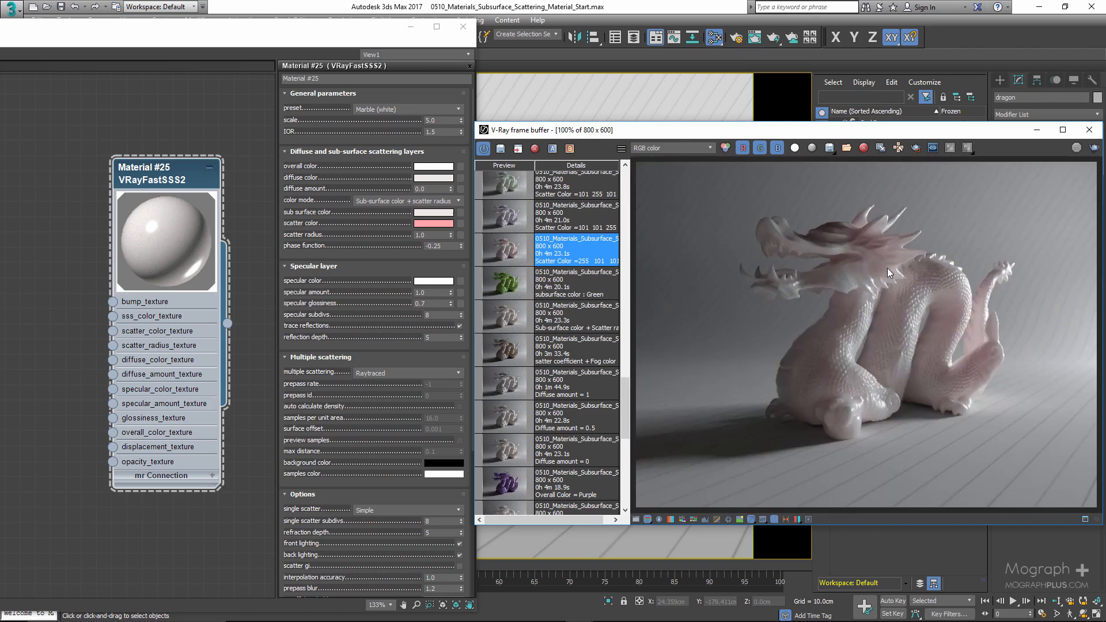
# - Display the Scatter Color =101 101 255 history render and set the scatter color to RGB 101, 101, 255
pyautogui.click(517, 218)
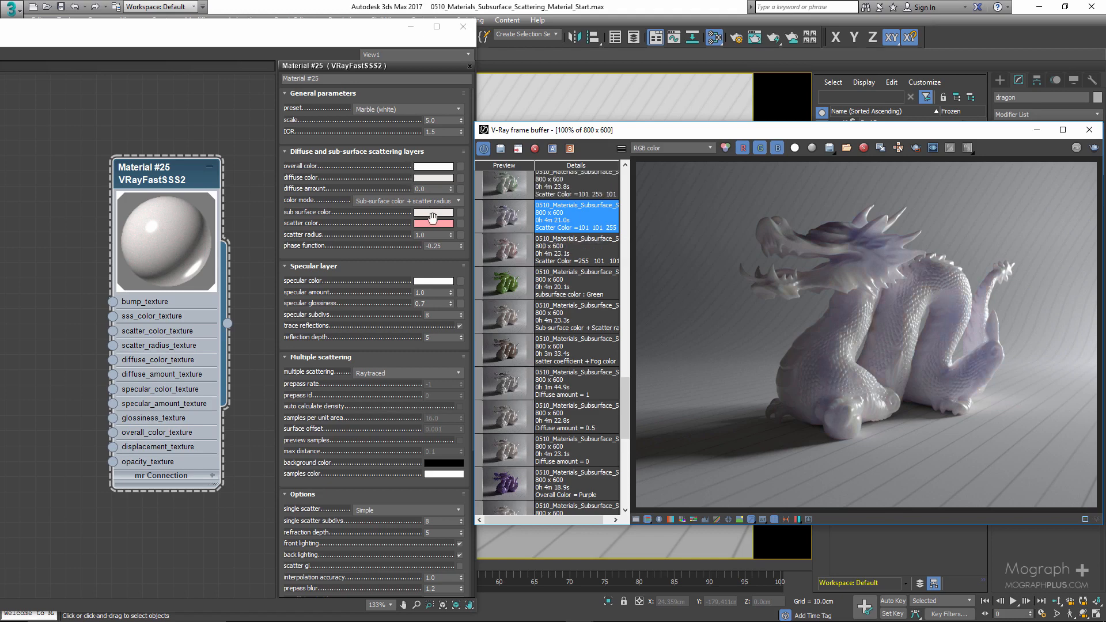
pyautogui.click(433, 222)
pyautogui.click(433, 222)
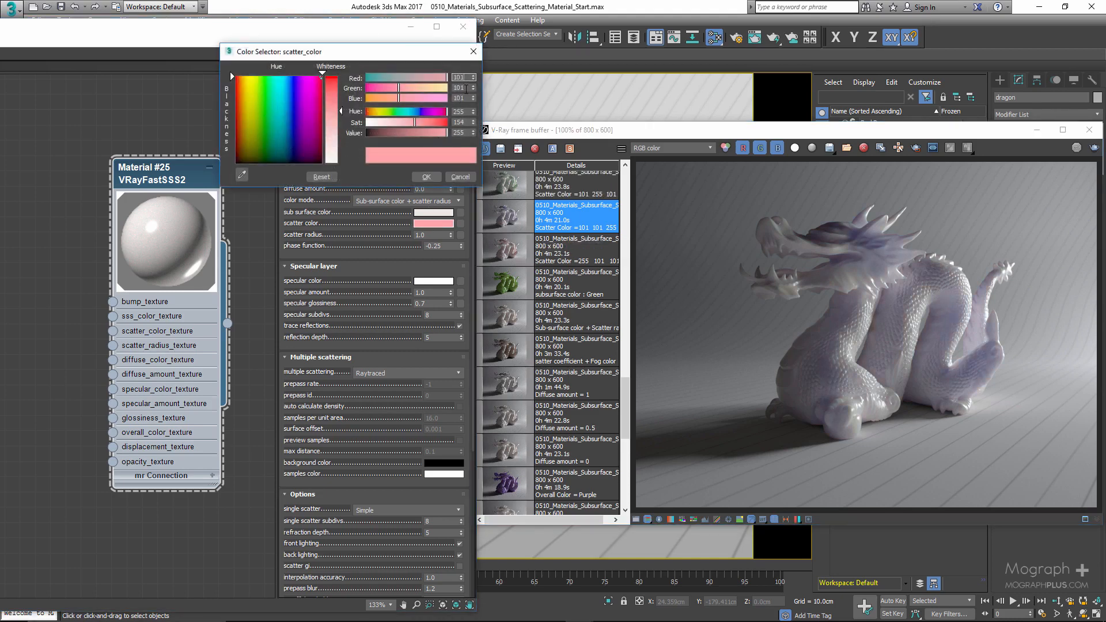
pyautogui.press('Tab')
pyautogui.doubleClick(462, 99)
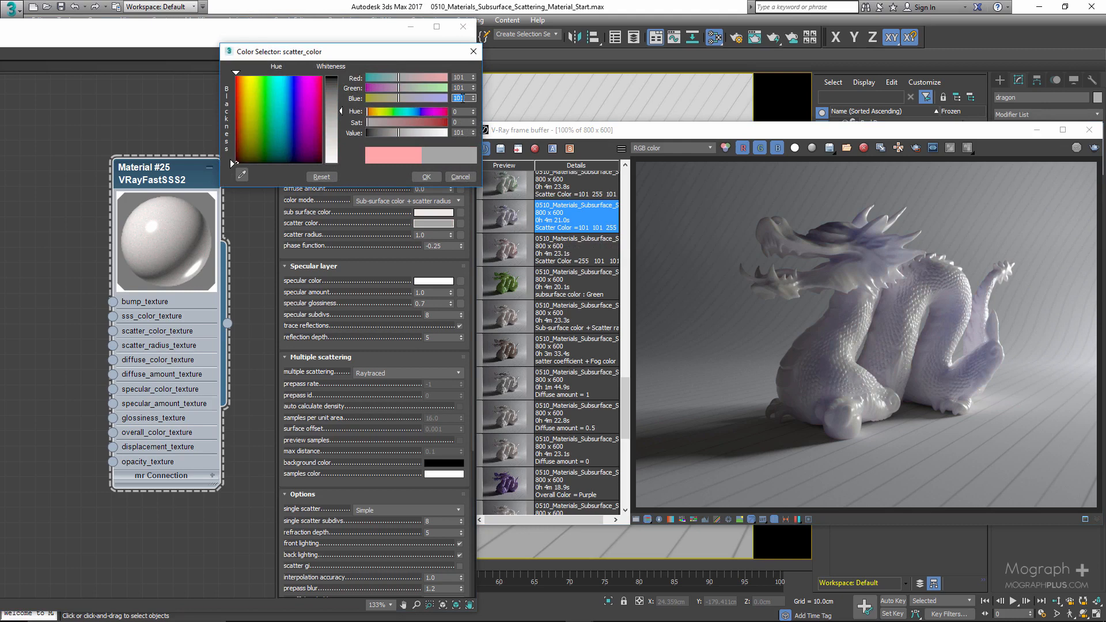
pyautogui.write('255')
pyautogui.press('Tab')
pyautogui.click(425, 176)
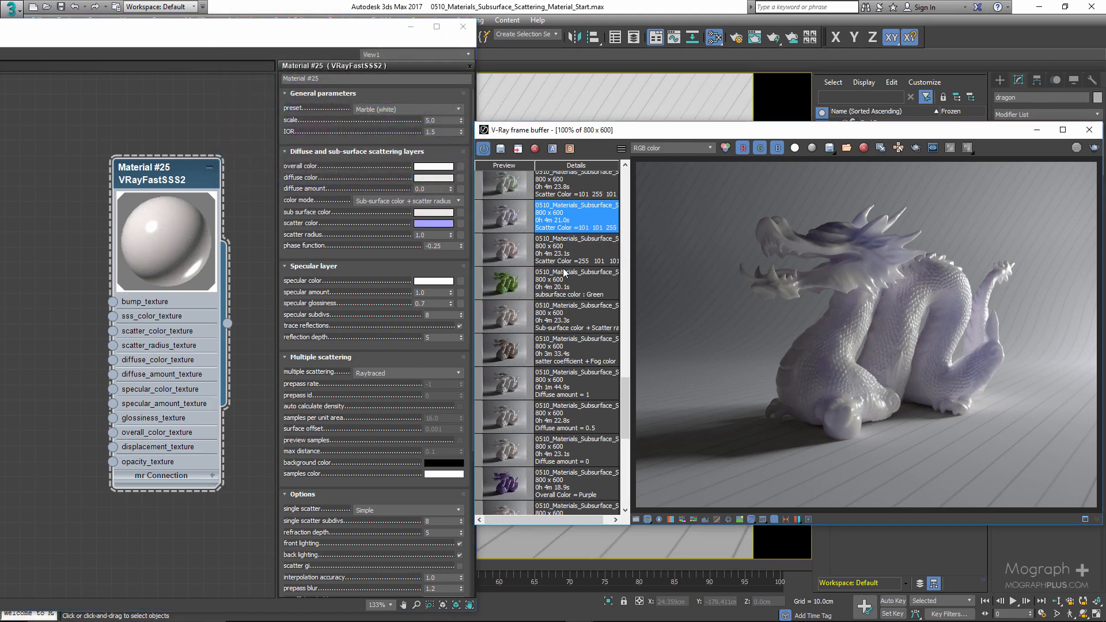
# - Display the Scatter Color =101 255 101 history render and set the scatter color to RGB 101, 255, 101
pyautogui.scroll(2, 577, 322)
pyautogui.doubleClick(512, 237)
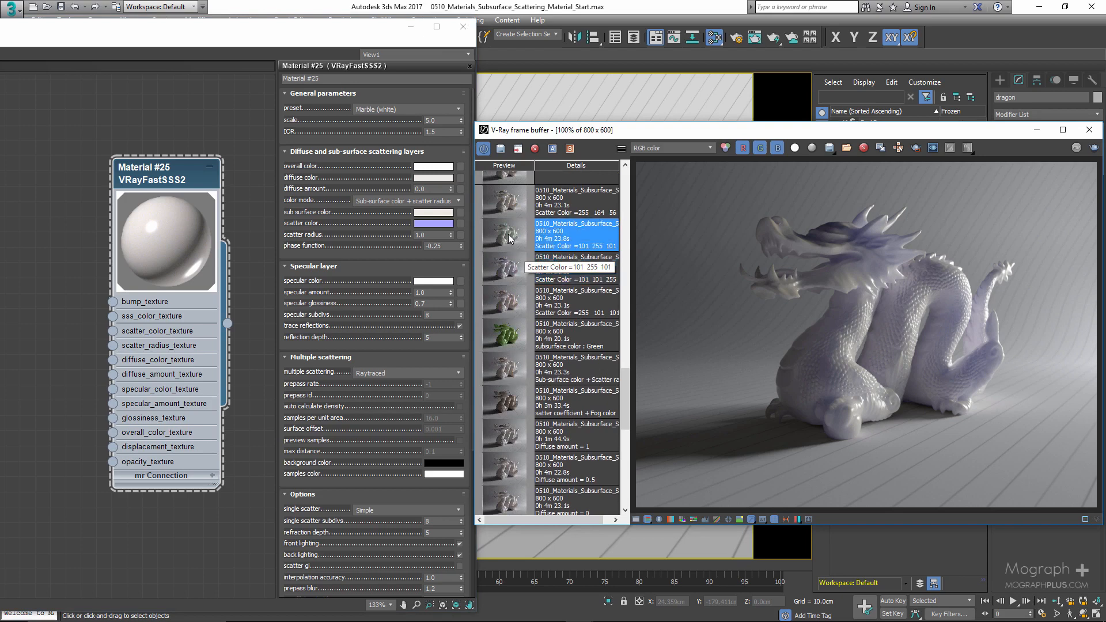
pyautogui.click(432, 222)
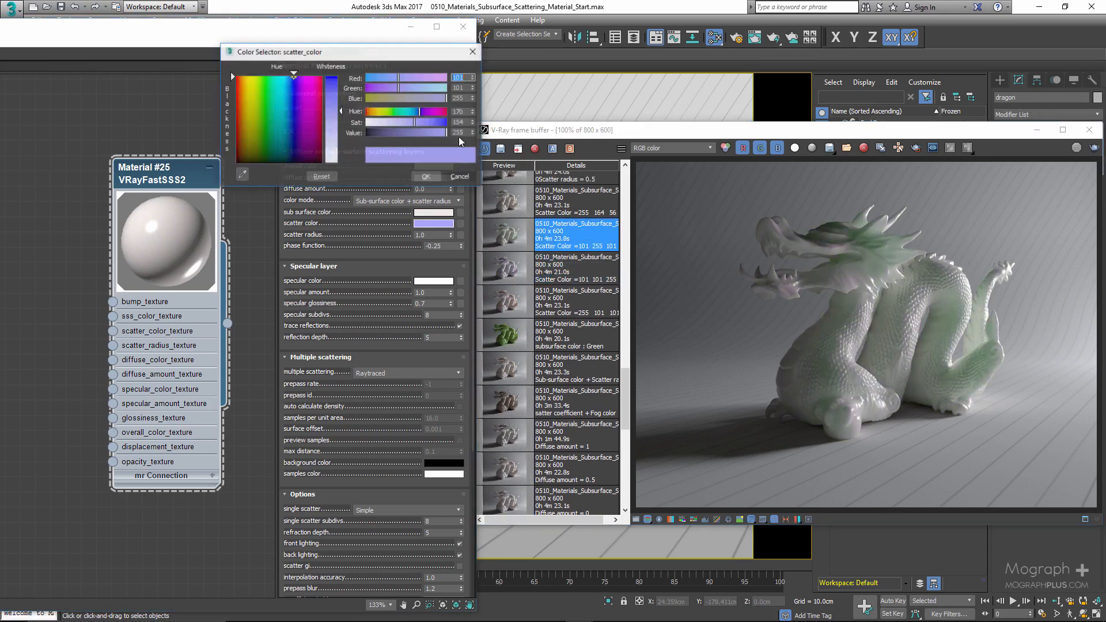
pyautogui.doubleClick(466, 87)
pyautogui.doubleClick(465, 87)
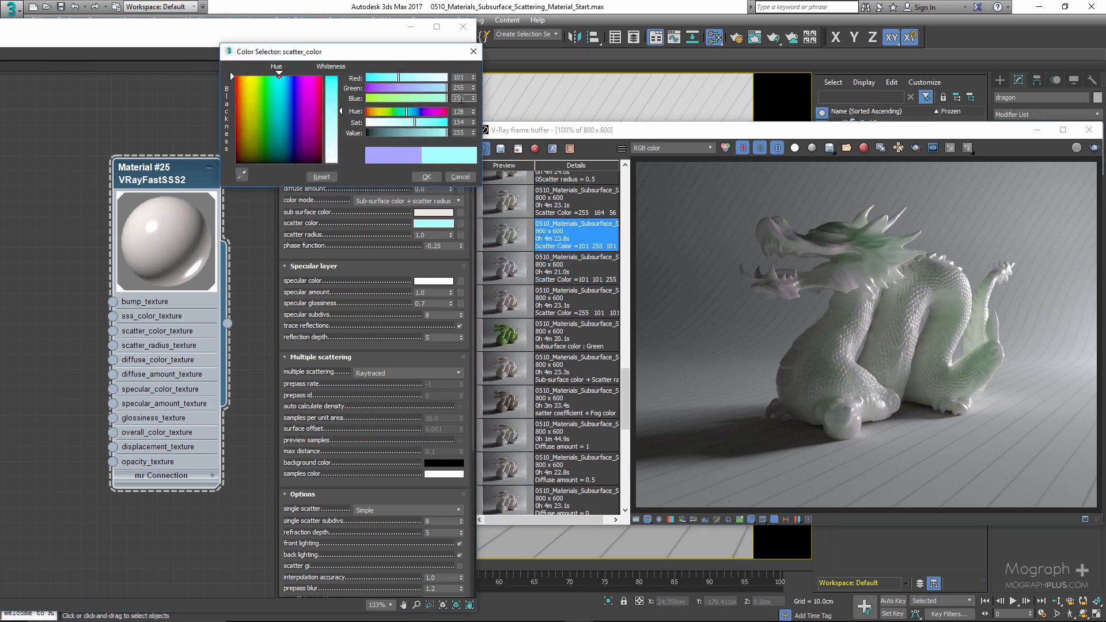
pyautogui.write('101')
pyautogui.press('Tab')
pyautogui.click(425, 176)
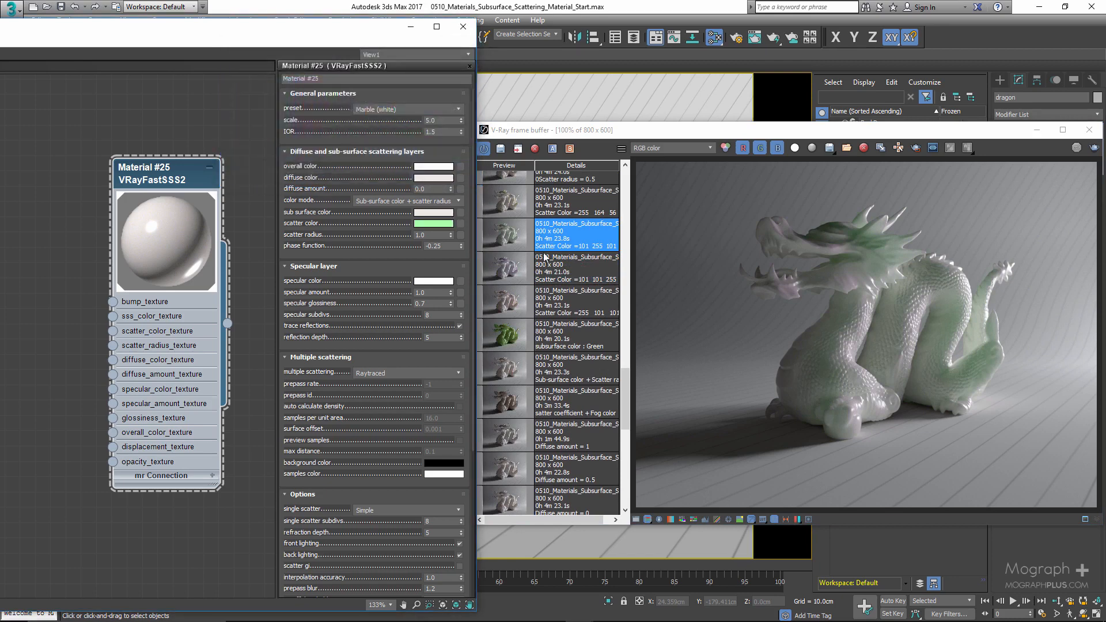
# - Display and inspect the Scatter Color =255 164 56 history render up close
pyautogui.doubleClick(507, 209)
pyautogui.scroll(1, 848, 297)
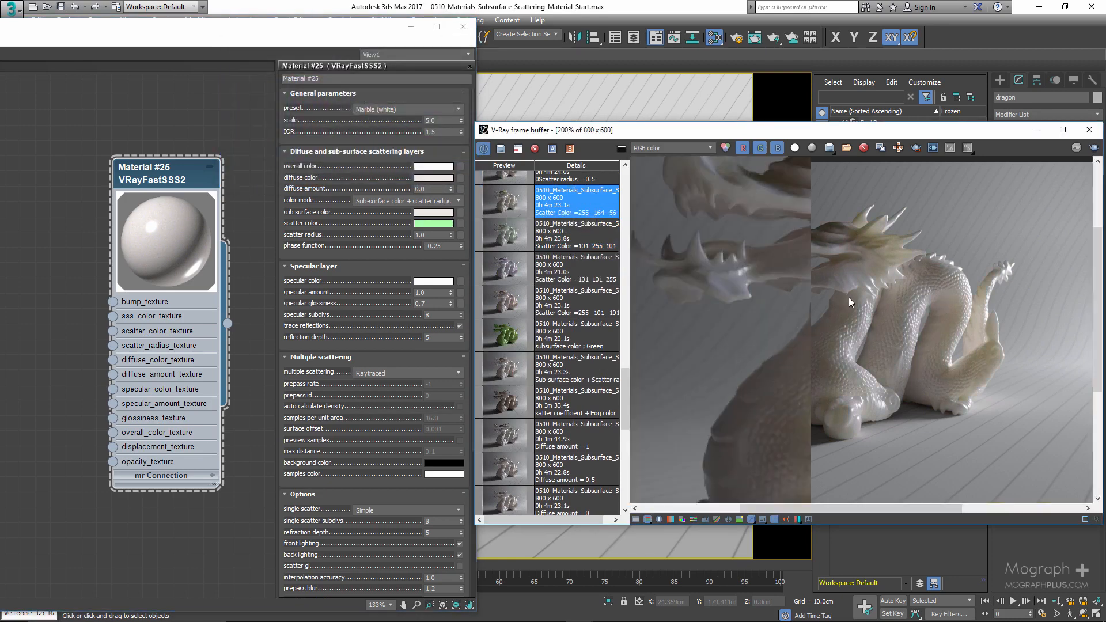
pyautogui.scroll(-1, 821, 300)
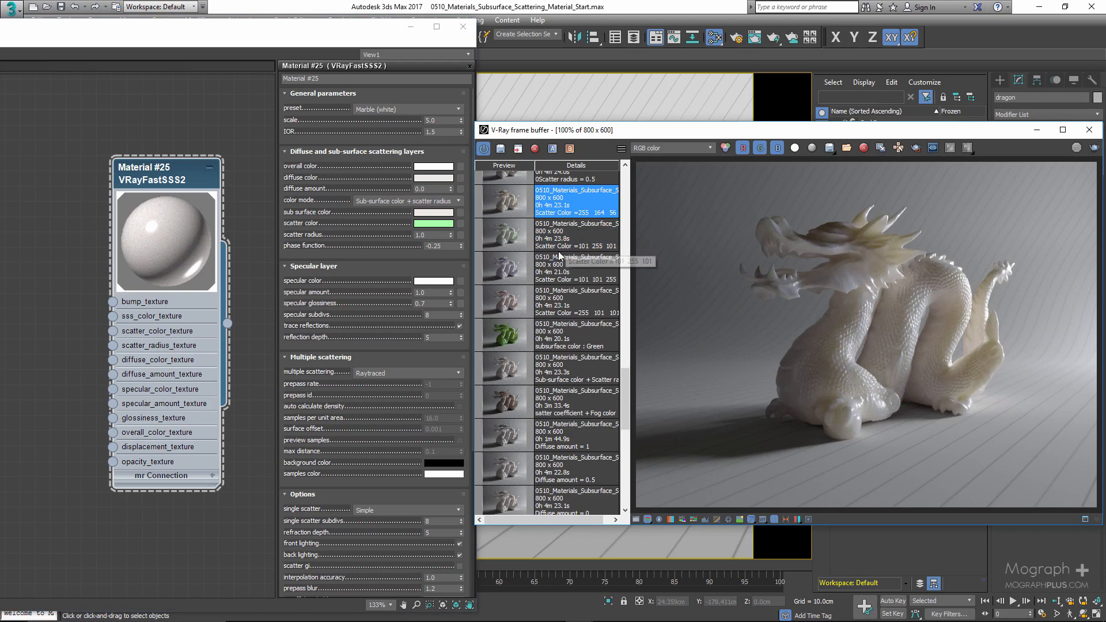
pyautogui.scroll(2, 584, 227)
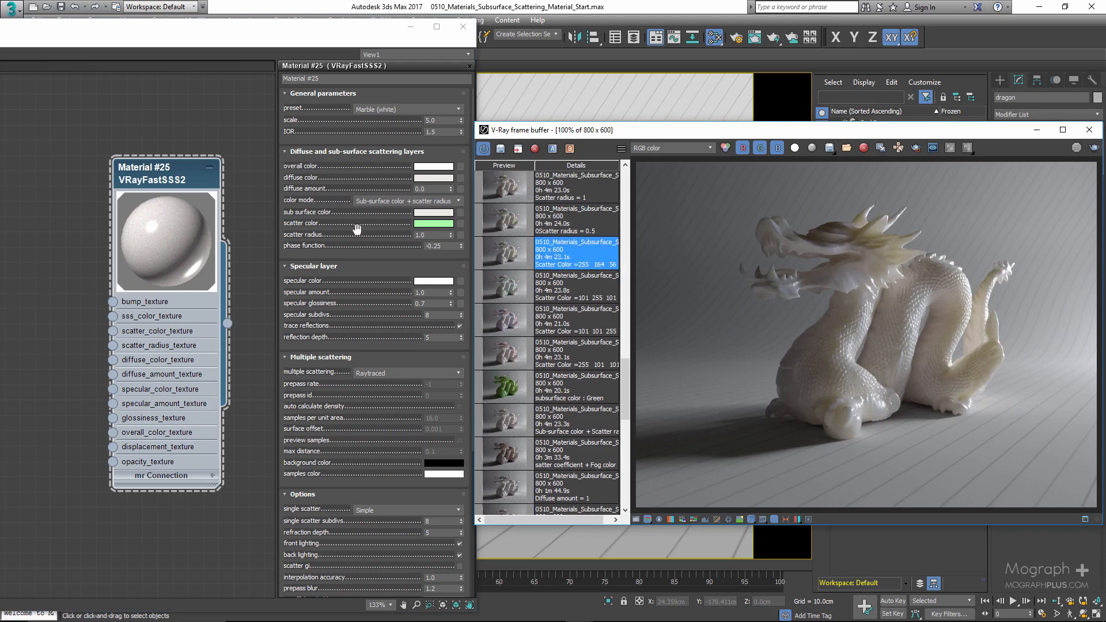
pyautogui.click(371, 250)
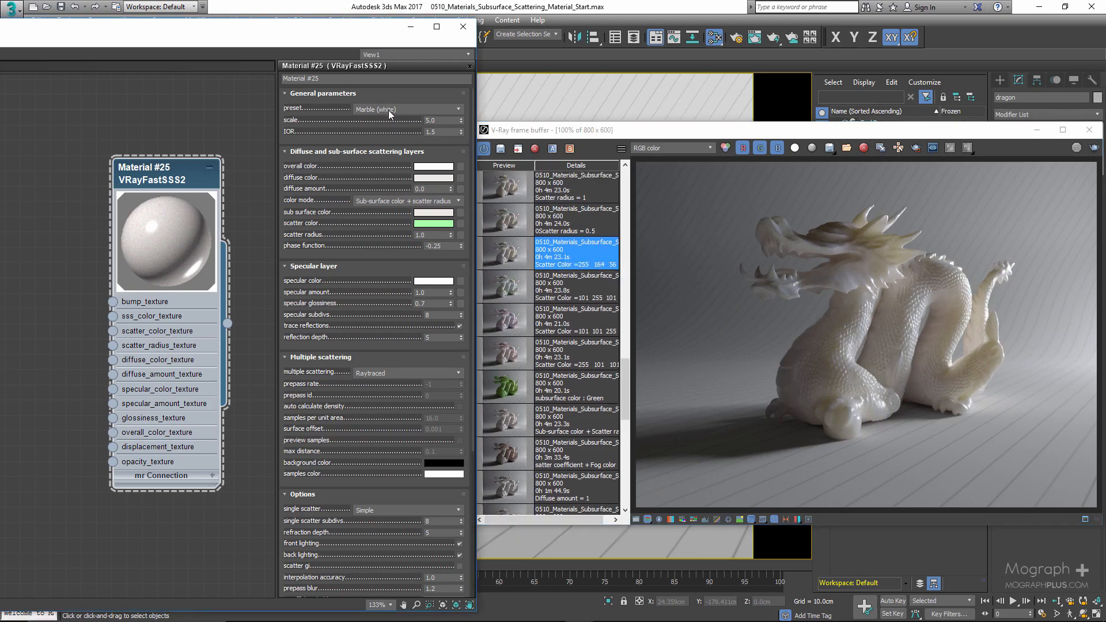
# - Reapply the Marble (white) preset while comparing the Scatter radius = 0.5 and Scatter Color =255 164 56 history renders
pyautogui.click(388, 110)
pyautogui.click(388, 165)
pyautogui.scroll(2, 560, 313)
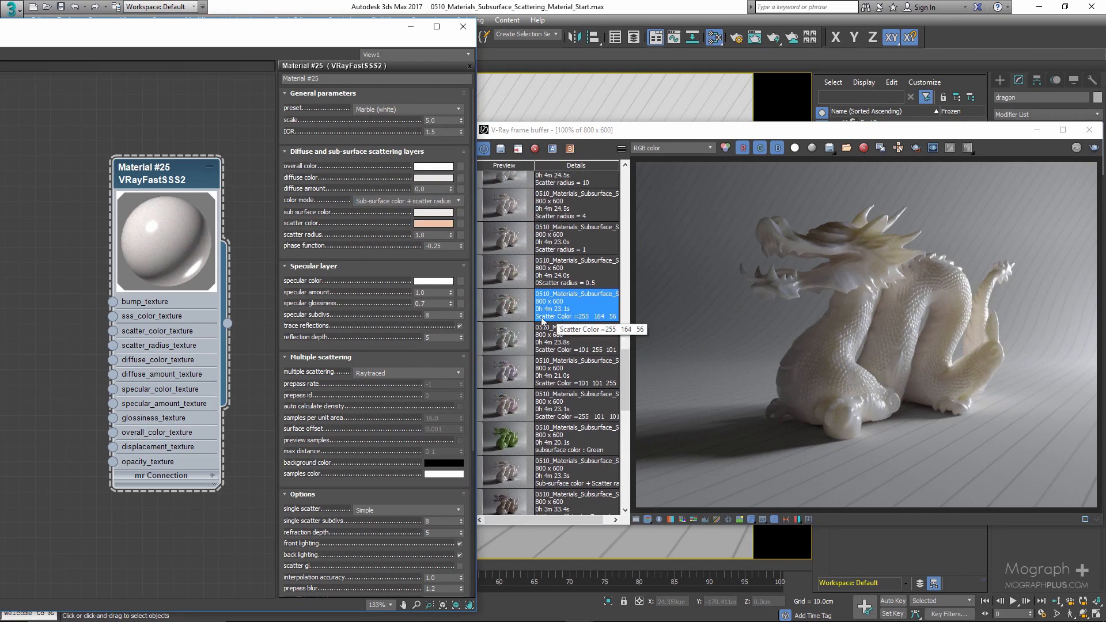
pyautogui.click(503, 275)
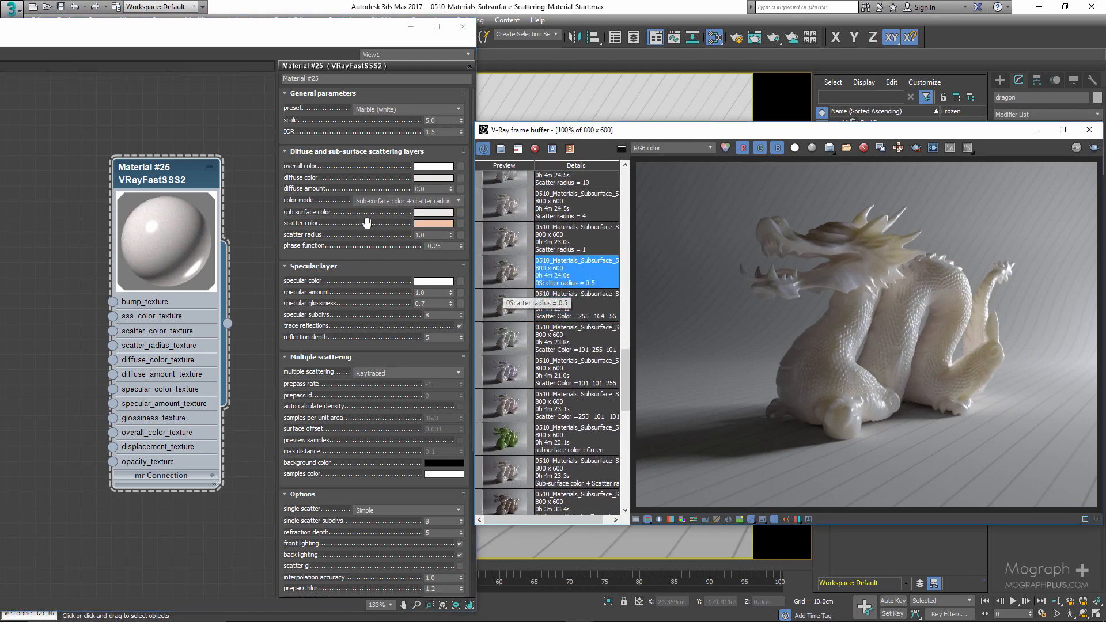
pyautogui.click(431, 234)
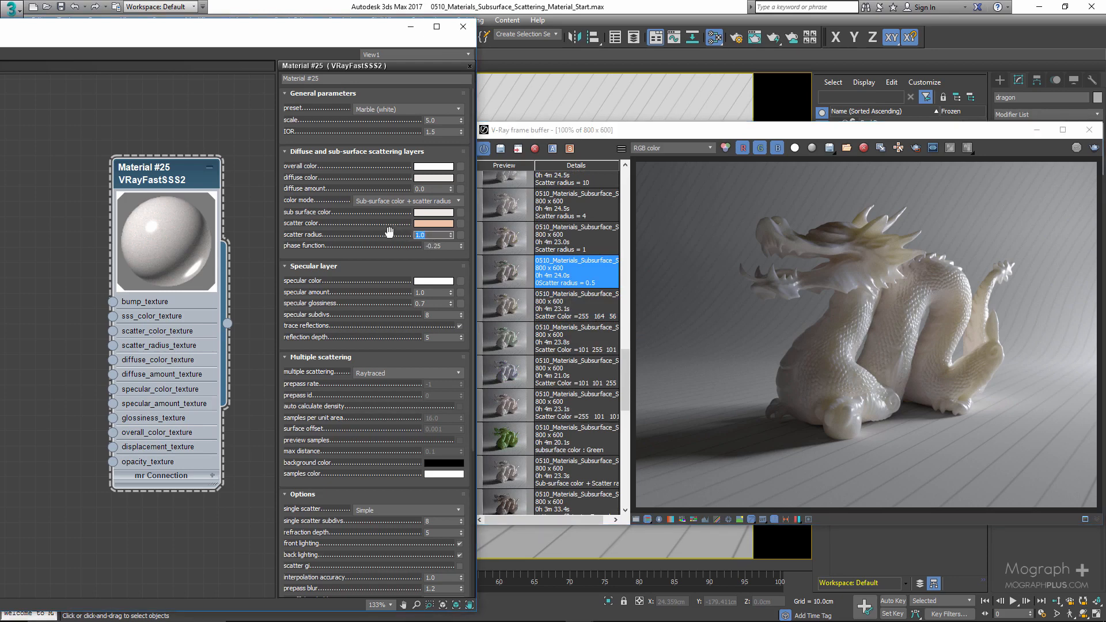
pyautogui.click(561, 309)
pyautogui.scroll(1, 563, 308)
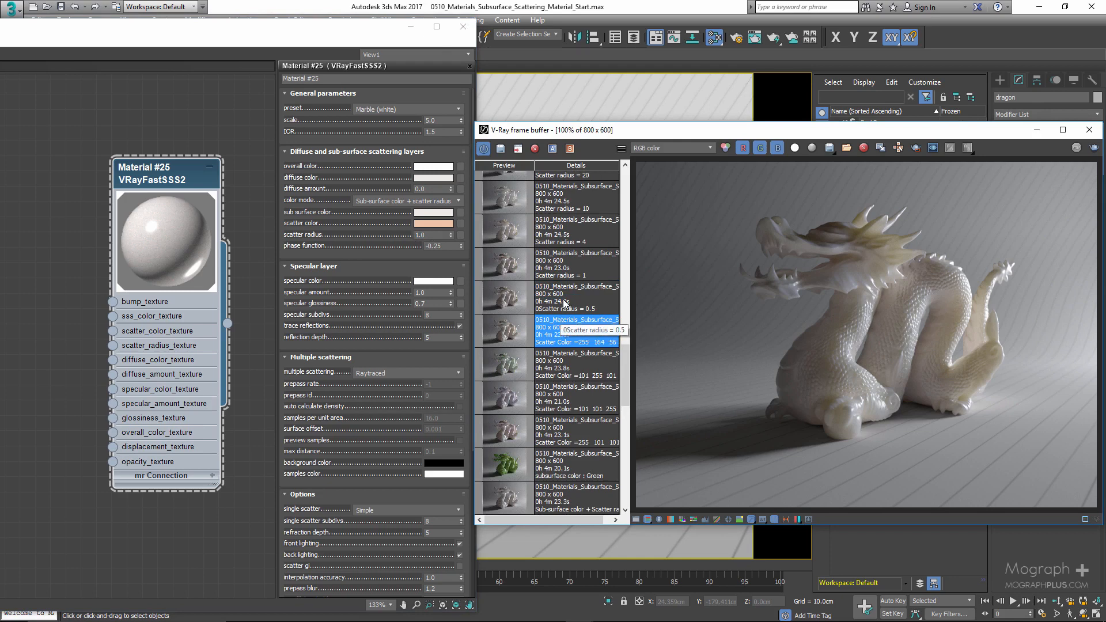
pyautogui.click(366, 108)
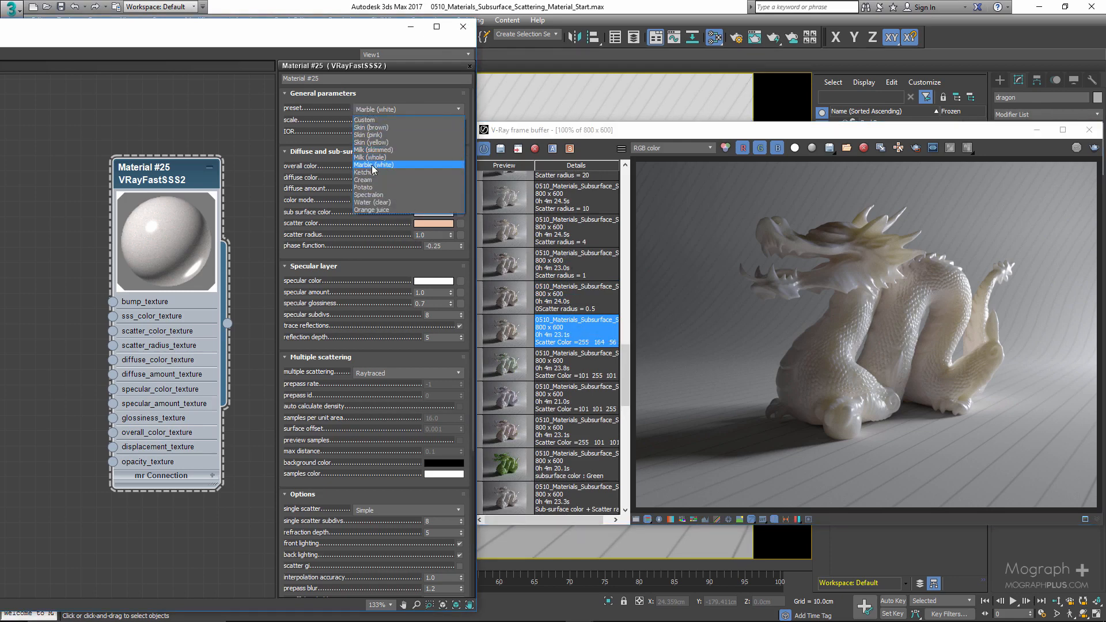
pyautogui.click(371, 165)
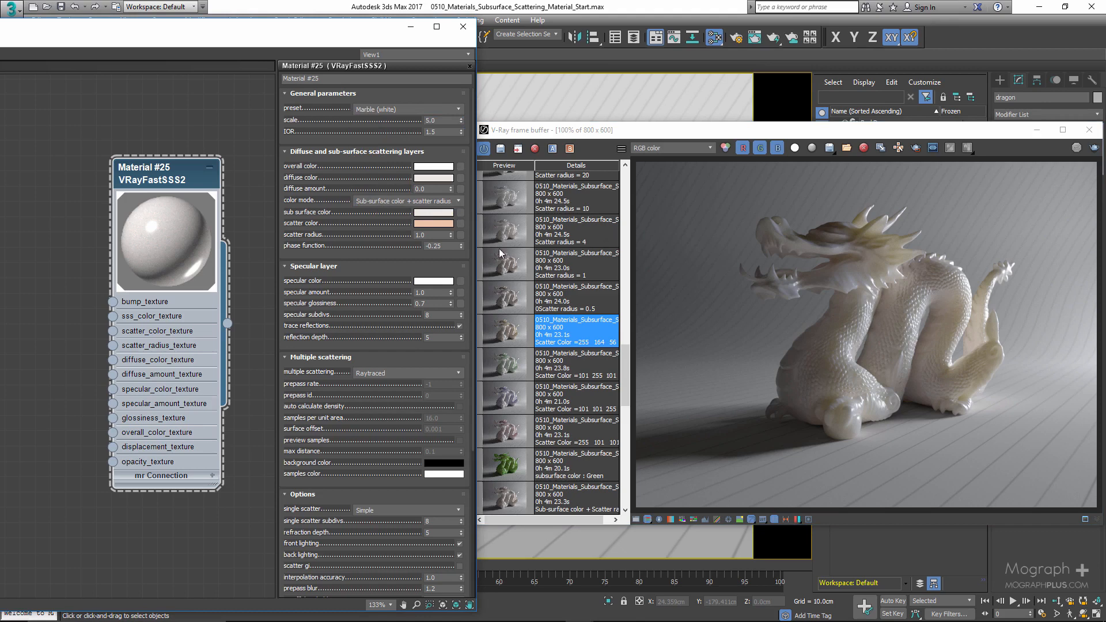
# - Set the scatter radius to 0.5 and display the Scatter radius = 0.5 history render
pyautogui.doubleClick(437, 236)
pyautogui.write('0.5')
pyautogui.press('Return')
pyautogui.click(515, 296)
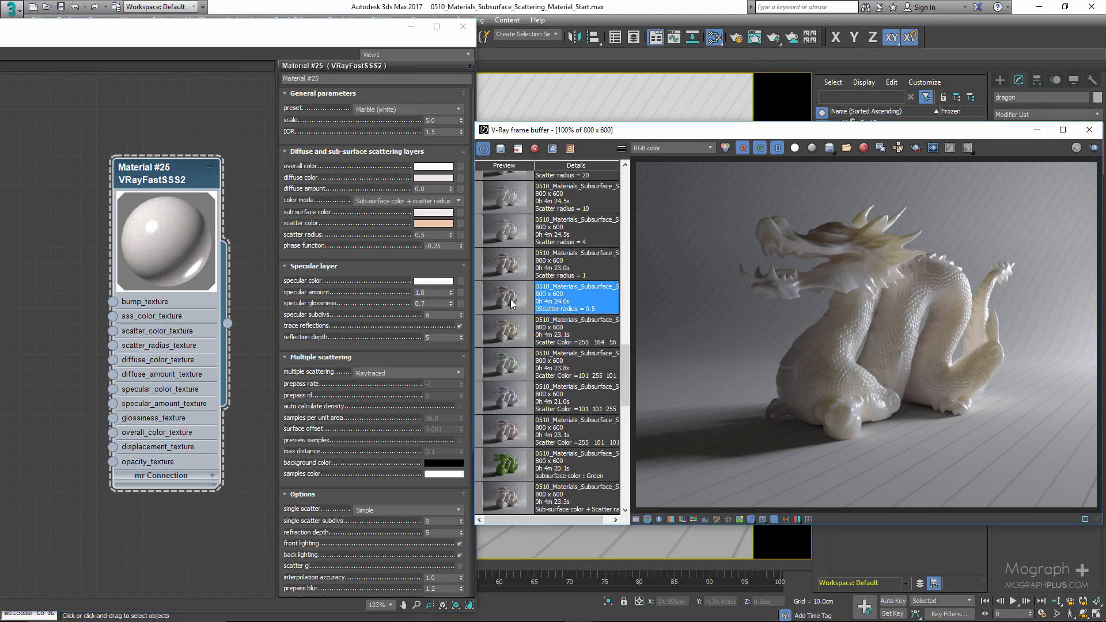
# - Set the scatter radius to 1 and display the Scatter radius = 1 history render
pyautogui.doubleClick(431, 235)
pyautogui.write('1')
pyautogui.press('Return')
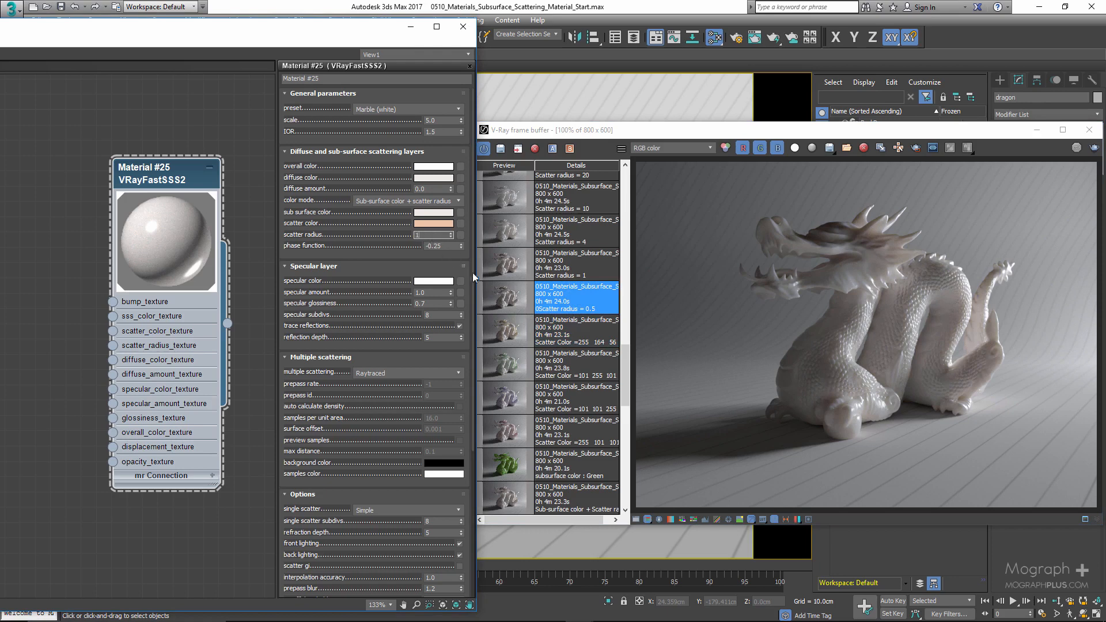
pyautogui.click(501, 269)
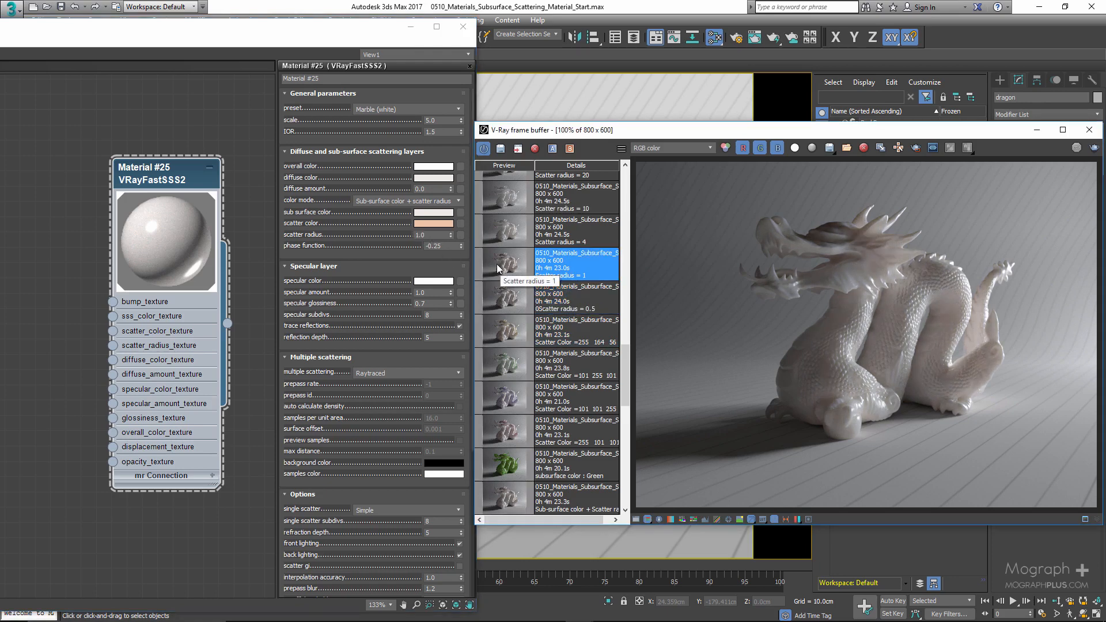
# - Set the scatter radius to 4 and display the Scatter radius = 4 history render
pyautogui.doubleClick(431, 234)
pyautogui.write('4')
pyautogui.press('Return')
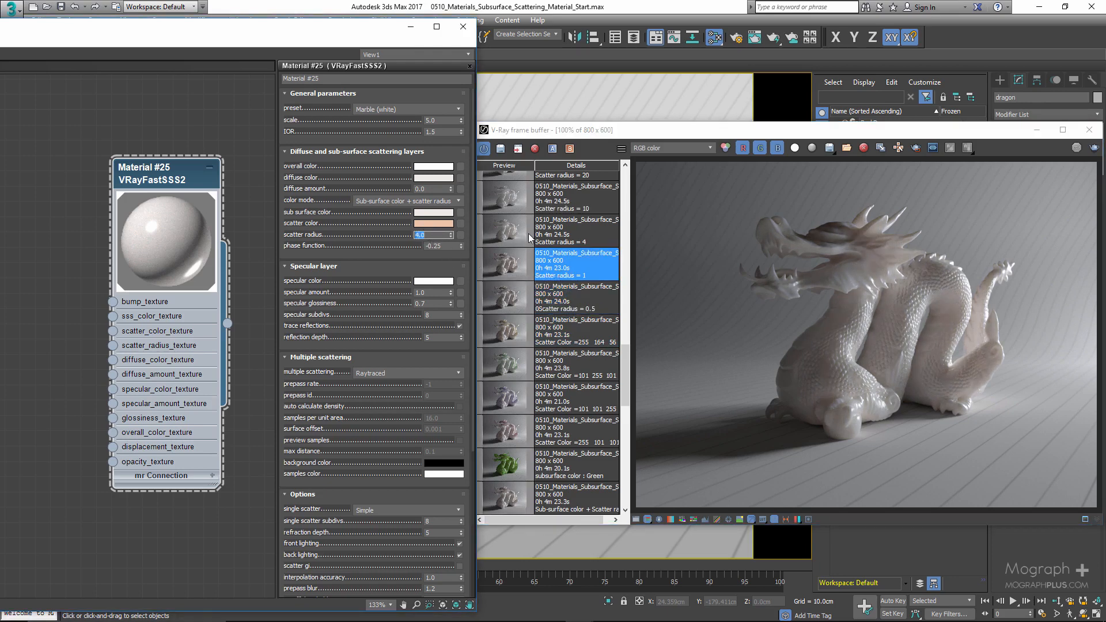
pyautogui.click(518, 230)
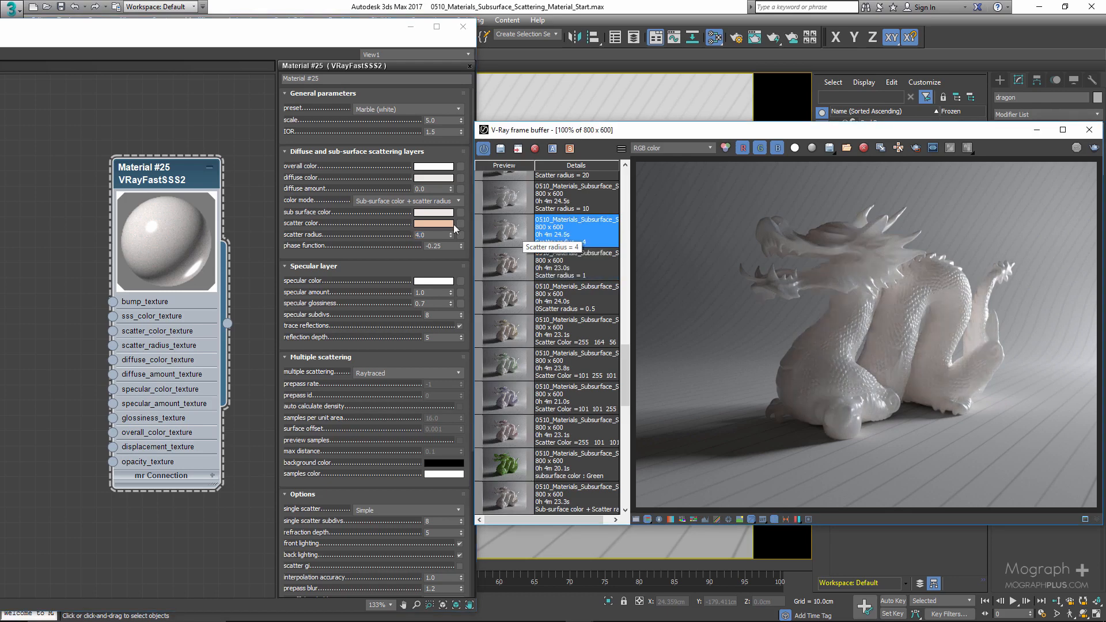
# - Set the scatter radius to 10 and display the Scatter radius = 10 history render
pyautogui.doubleClick(432, 235)
pyautogui.write('10')
pyautogui.press('Return')
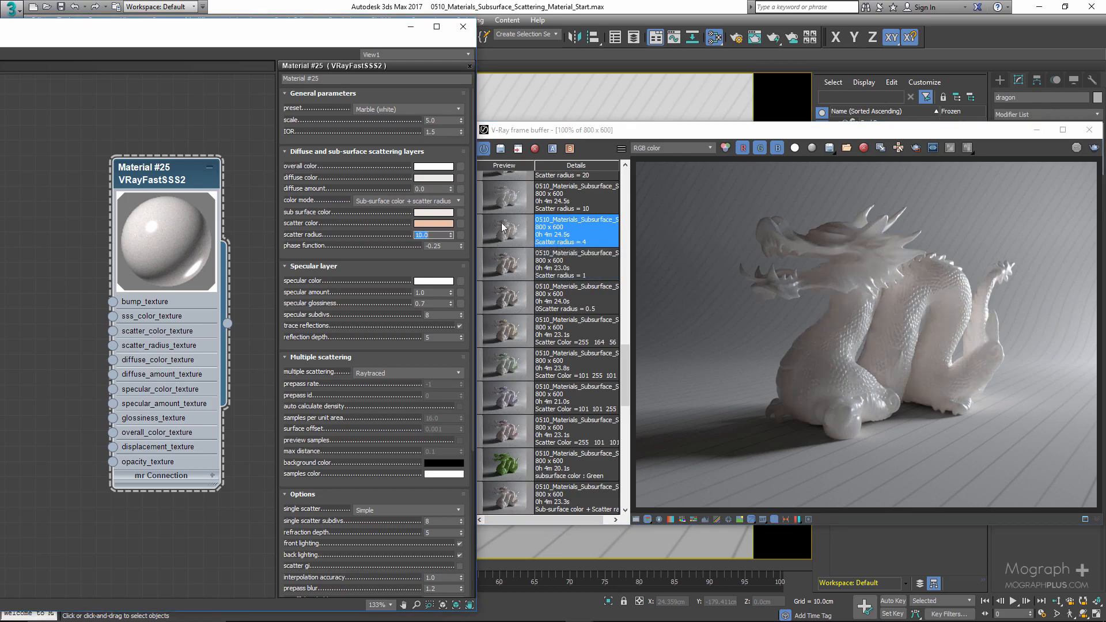
pyautogui.click(502, 201)
pyautogui.scroll(1, 505, 223)
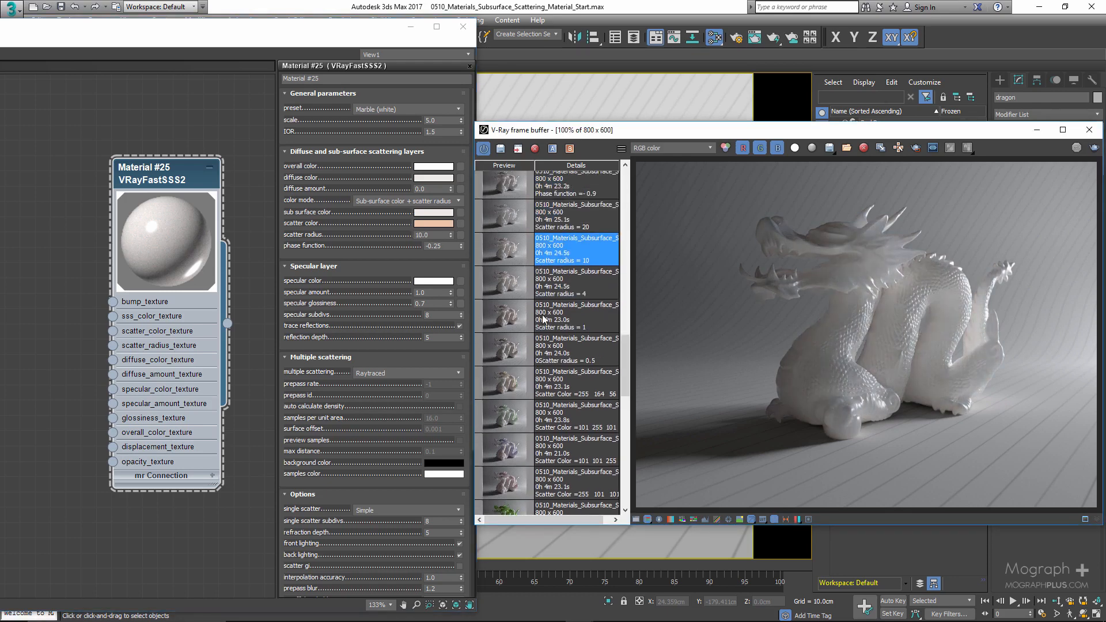
# - Set the scatter radius to 20 and display the Scatter radius = 20 history render
pyautogui.doubleClick(427, 235)
pyautogui.write('20')
pyautogui.press('Return')
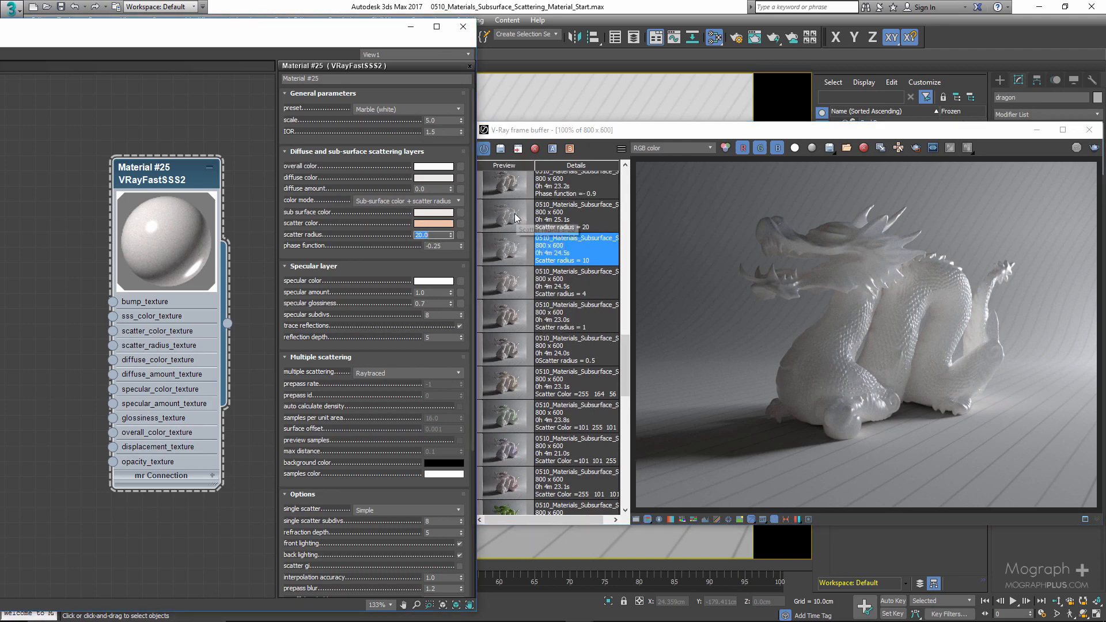
pyautogui.click(514, 214)
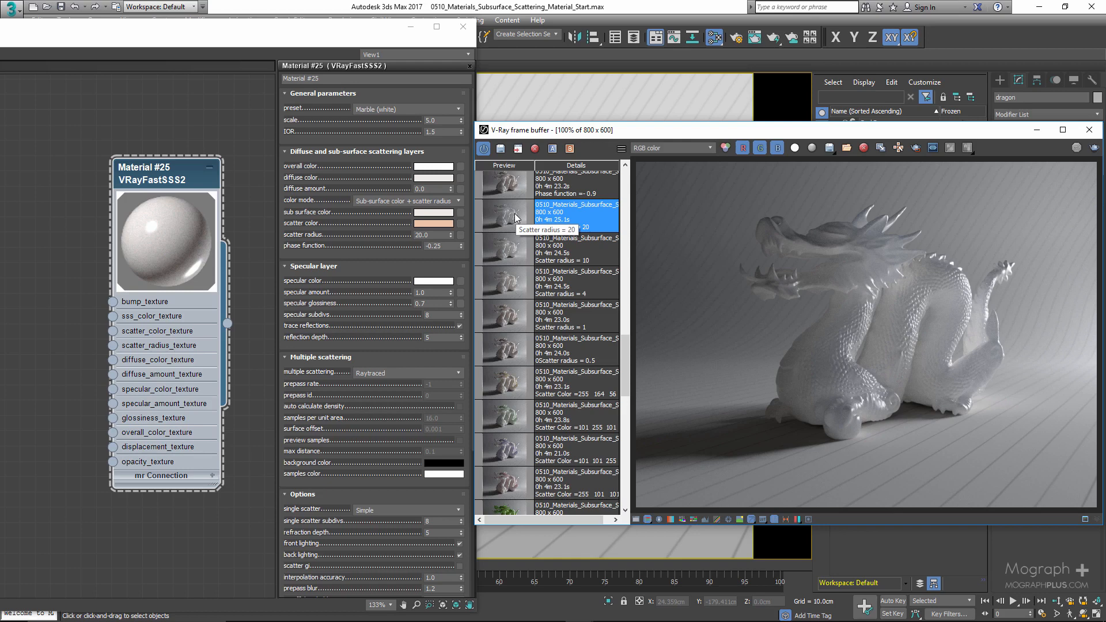
# - Step through the scatter radius 0.5, 1, 4, 10 and 20 history renders to compare them
pyautogui.click(519, 351)
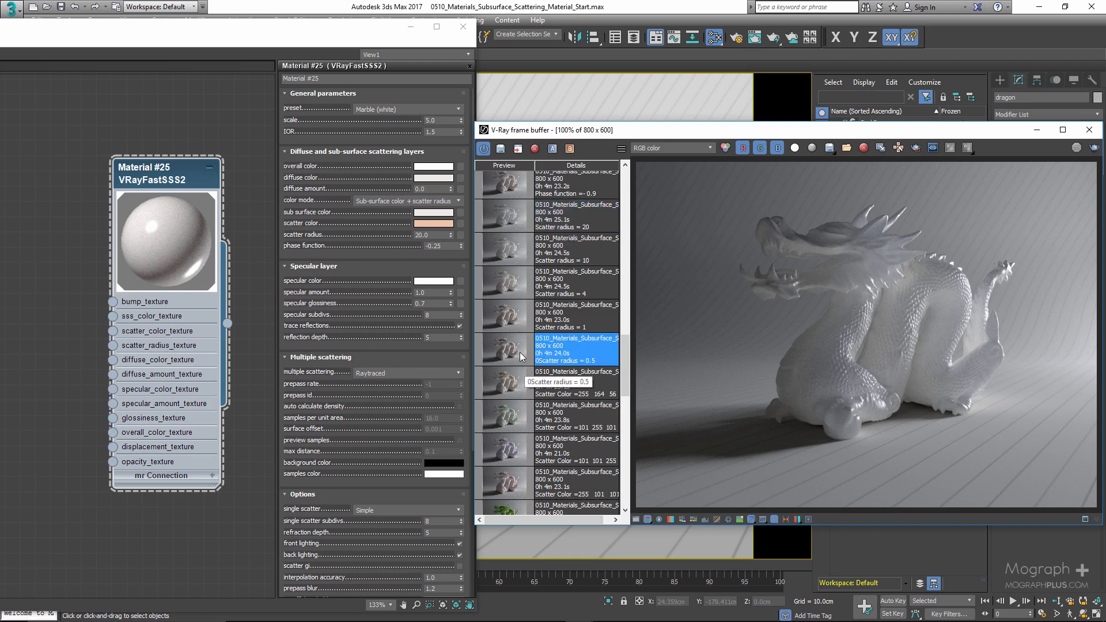
pyautogui.click(516, 326)
pyautogui.click(514, 288)
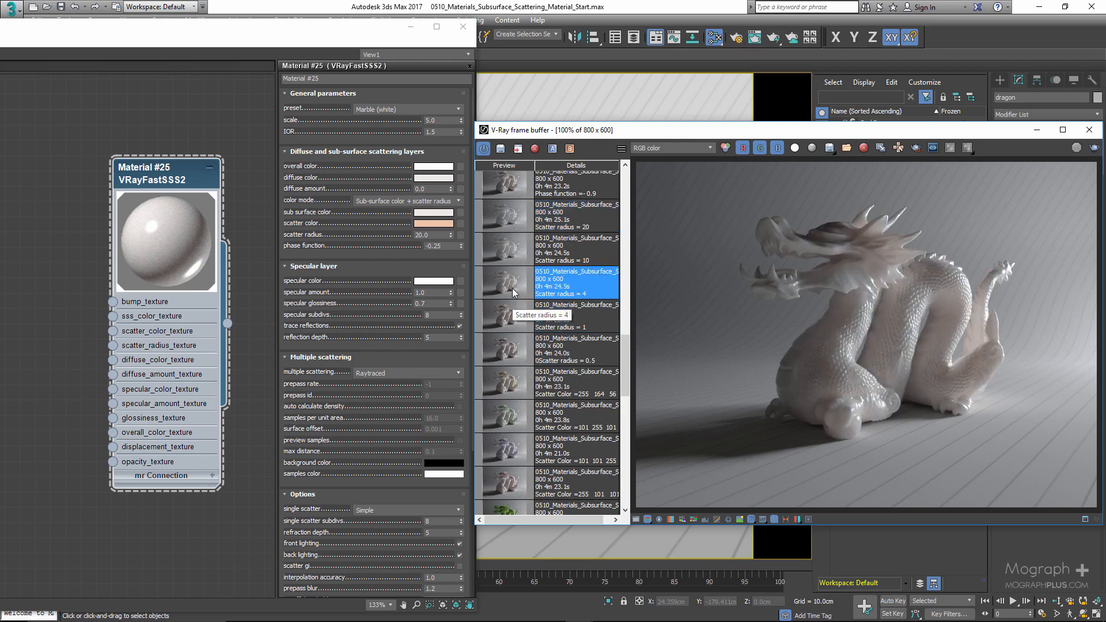
pyautogui.click(514, 255)
pyautogui.click(513, 224)
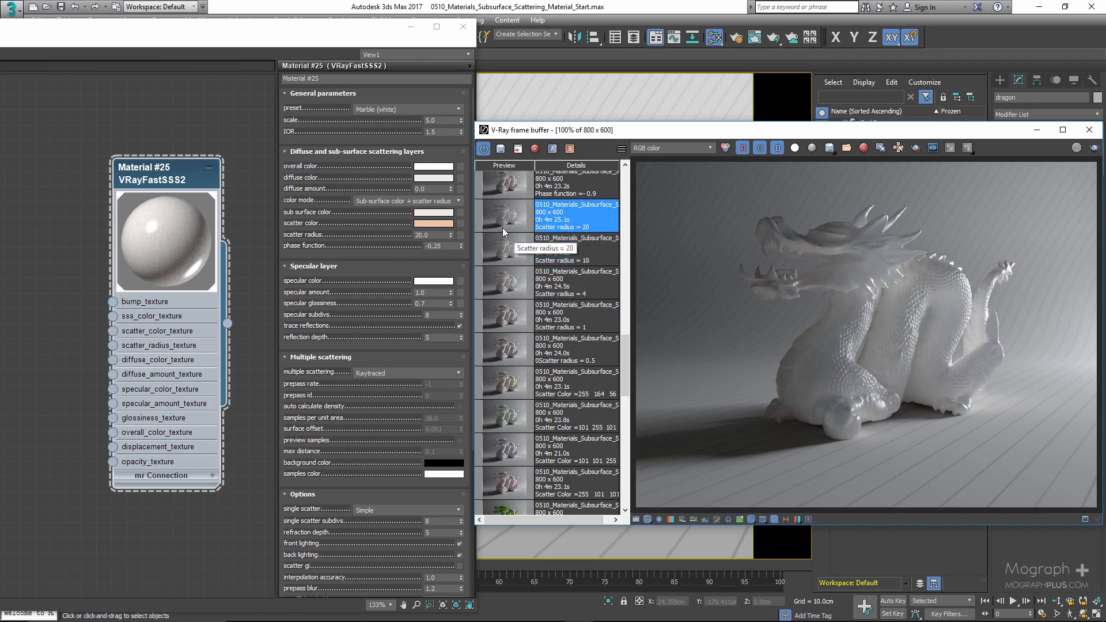
# - Set the scatter radius to 1
pyautogui.click(429, 234)
pyautogui.write('1')
pyautogui.press('Return')
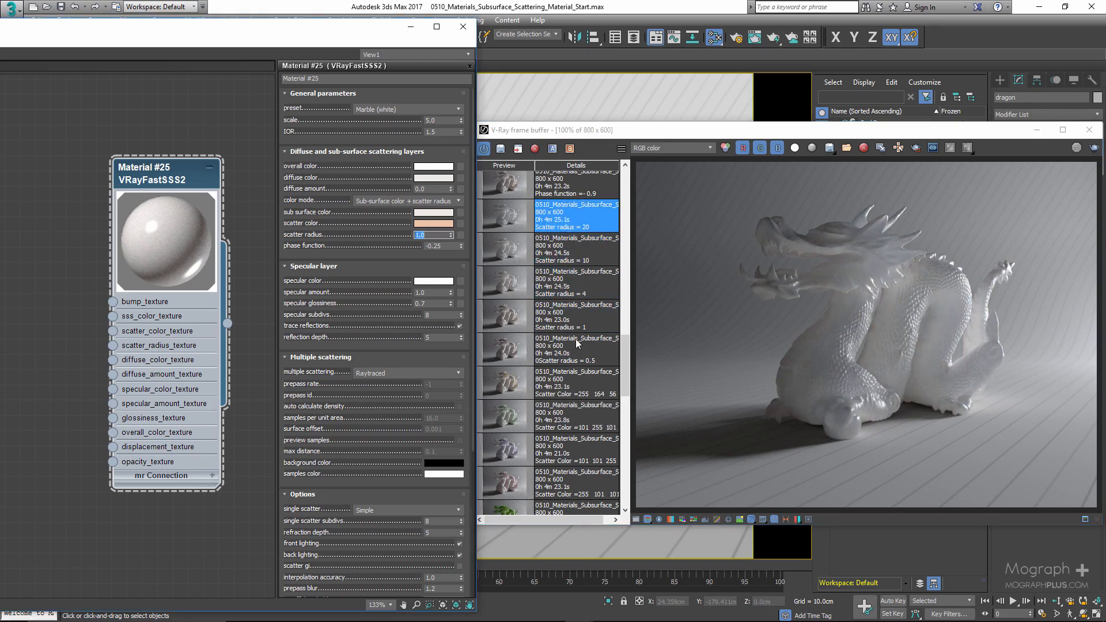
# - Set the phase function to -0.9 and display the Phase function = -0.9 history render
pyautogui.scroll(3, 579, 351)
pyautogui.scroll(2, 599, 379)
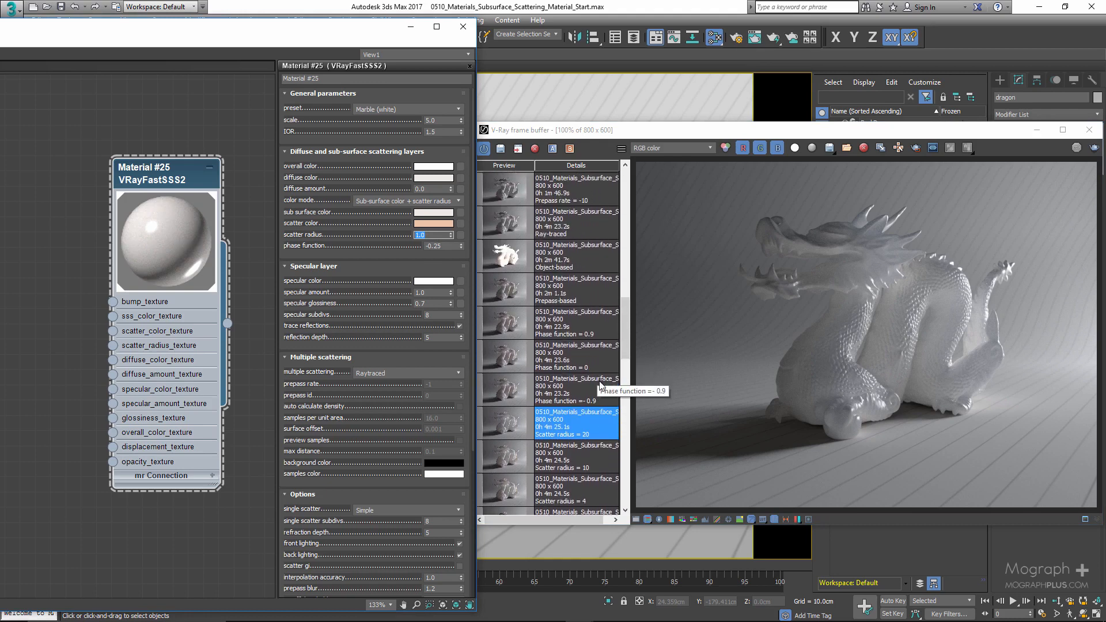
pyautogui.click(401, 251)
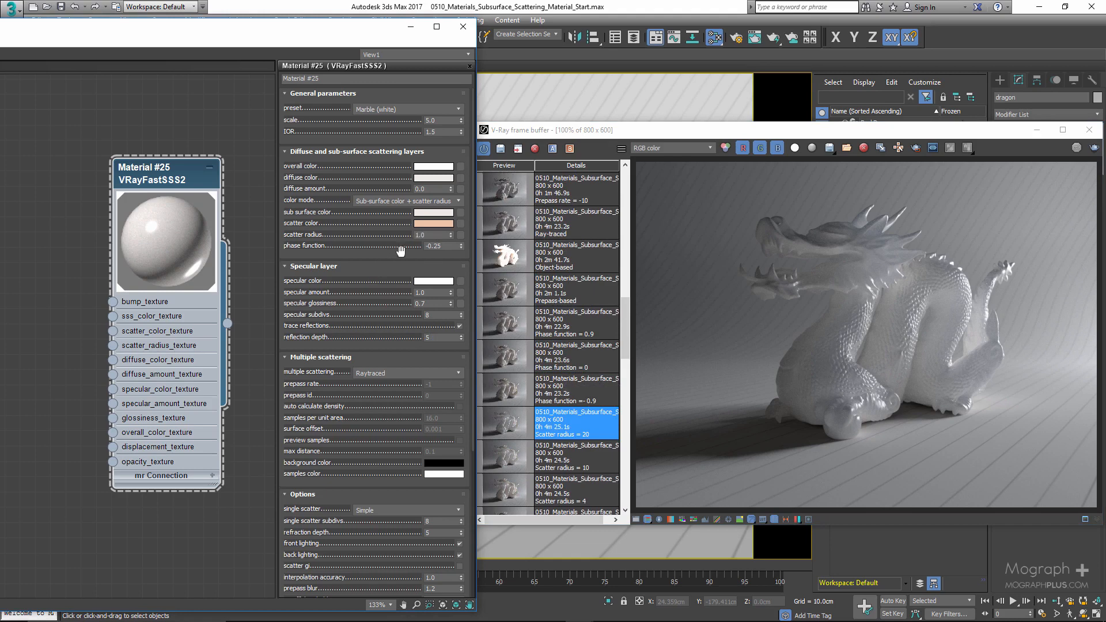
pyautogui.moveTo(443, 246); pyautogui.dragTo(403, 248)
pyautogui.moveTo(366, 39)
pyautogui.mouseDown()
pyautogui.moveTo(335, 38)
pyautogui.moveTo(355, 35)
pyautogui.mouseUp()
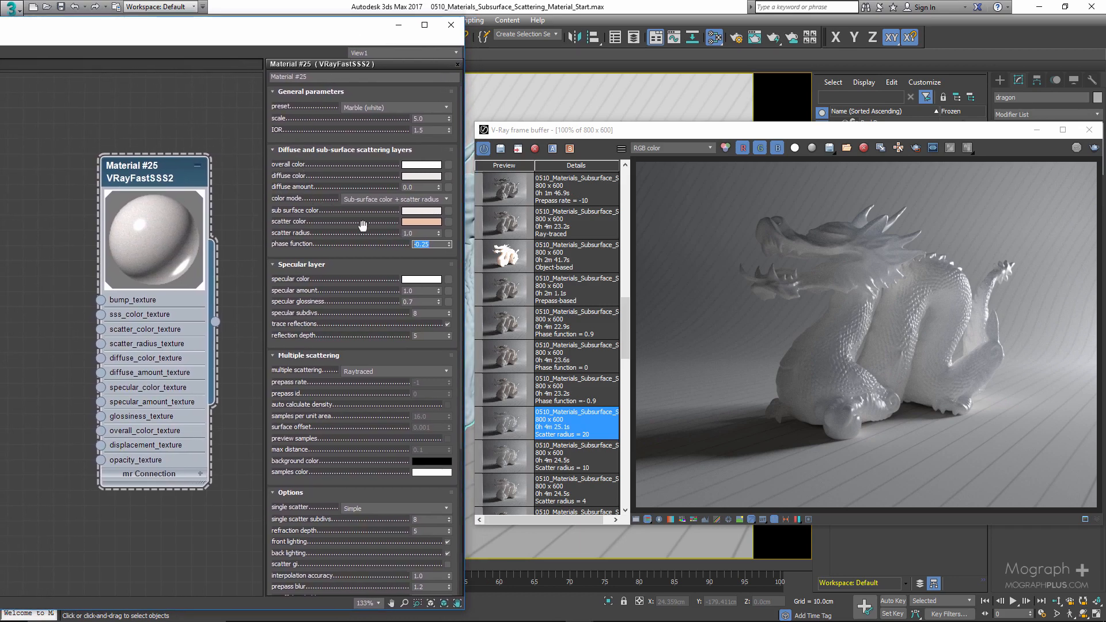
pyautogui.click(435, 243)
pyautogui.press('BackSpace')
pyautogui.write('9')
pyautogui.press('Return')
pyautogui.click(494, 396)
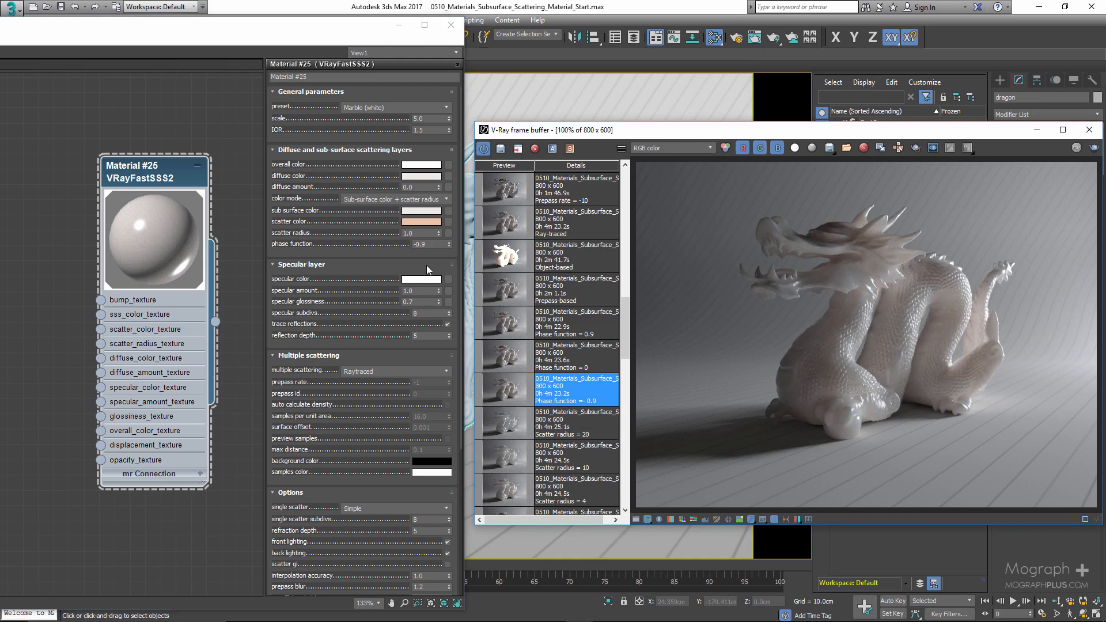
# - Set the phase function to 0 and display the Phase function = 0 history render
pyautogui.moveTo(430, 244); pyautogui.dragTo(383, 243)
pyautogui.write('0')
pyautogui.press('Return')
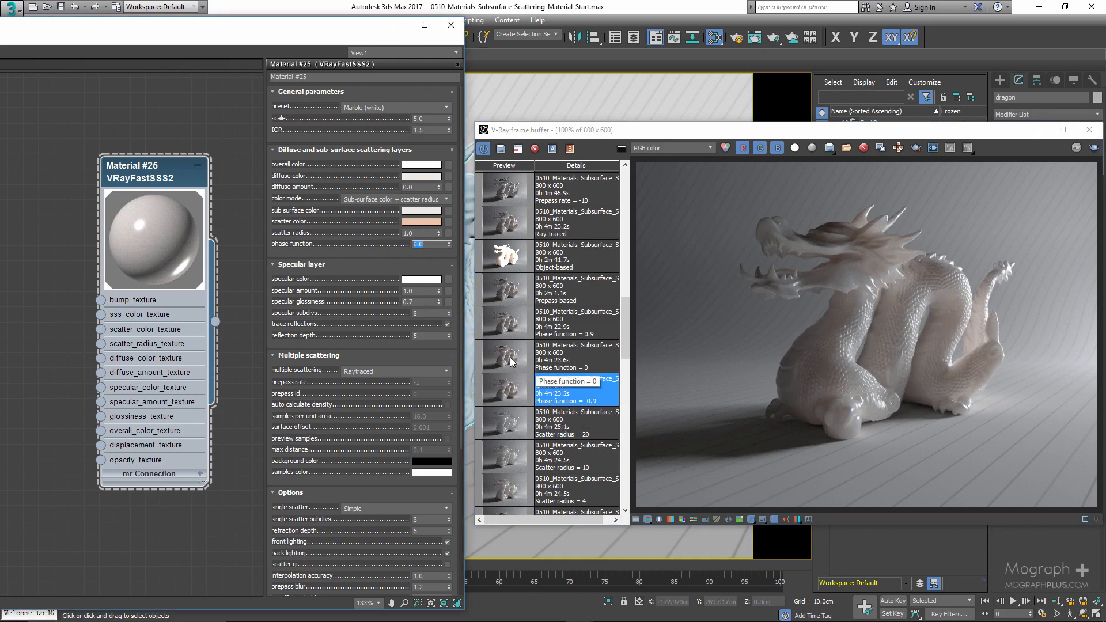
pyautogui.click(511, 361)
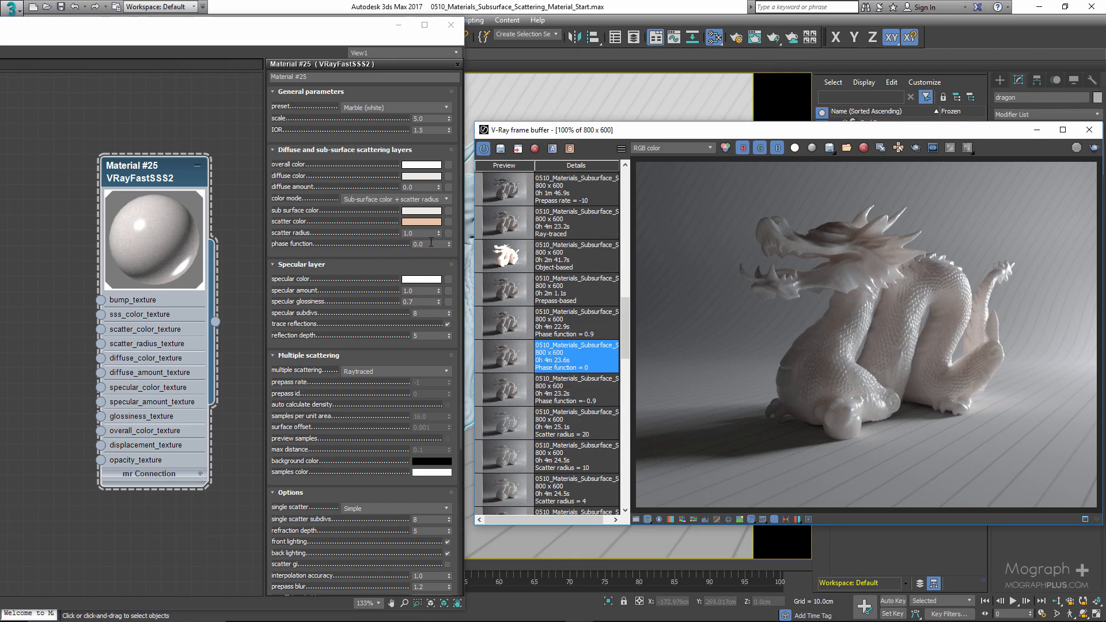
# - Set the phase function to 0.9 and display the Phase function = 0.9 history render
pyautogui.click(433, 245)
pyautogui.write('0.9')
pyautogui.press('Return')
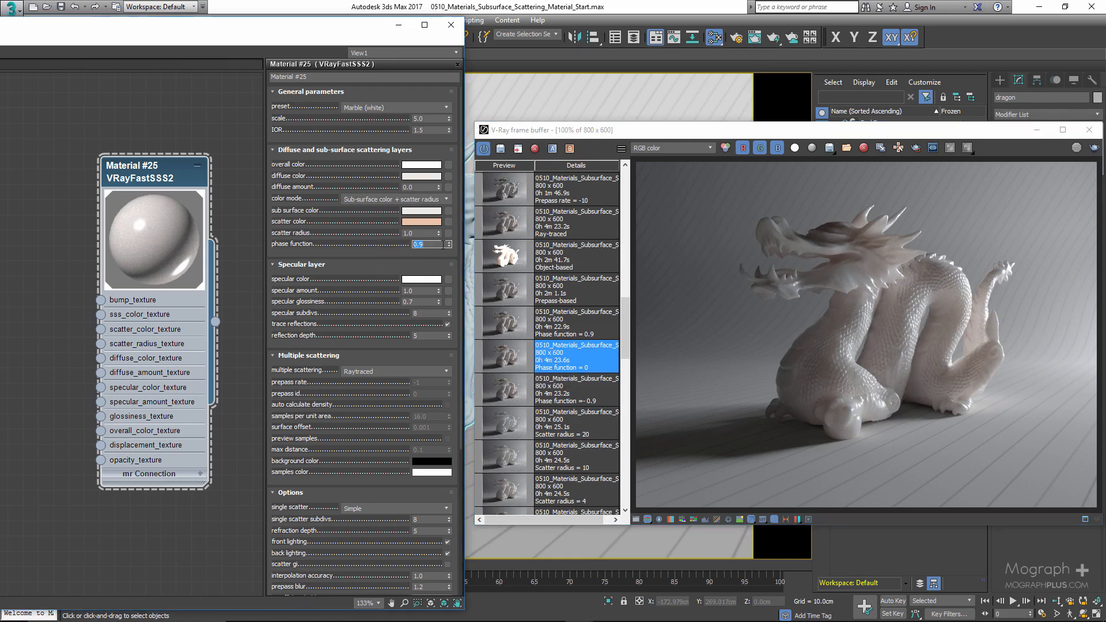
pyautogui.click(510, 328)
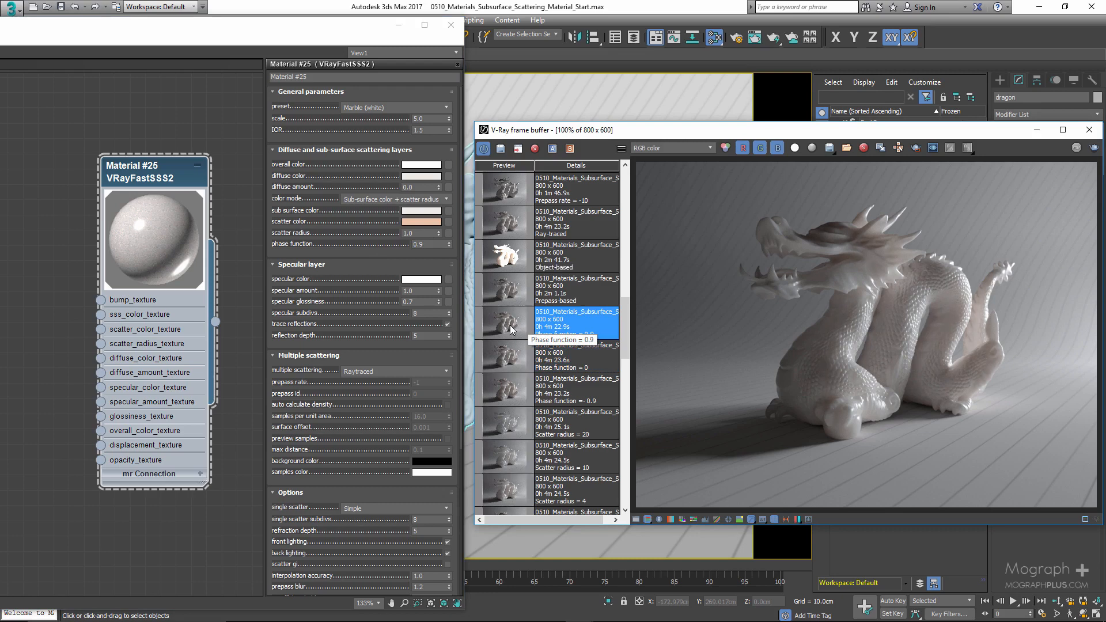
# - Step through the phase function -0.9, 0 and 0.9 history renders to compare them
pyautogui.click(511, 396)
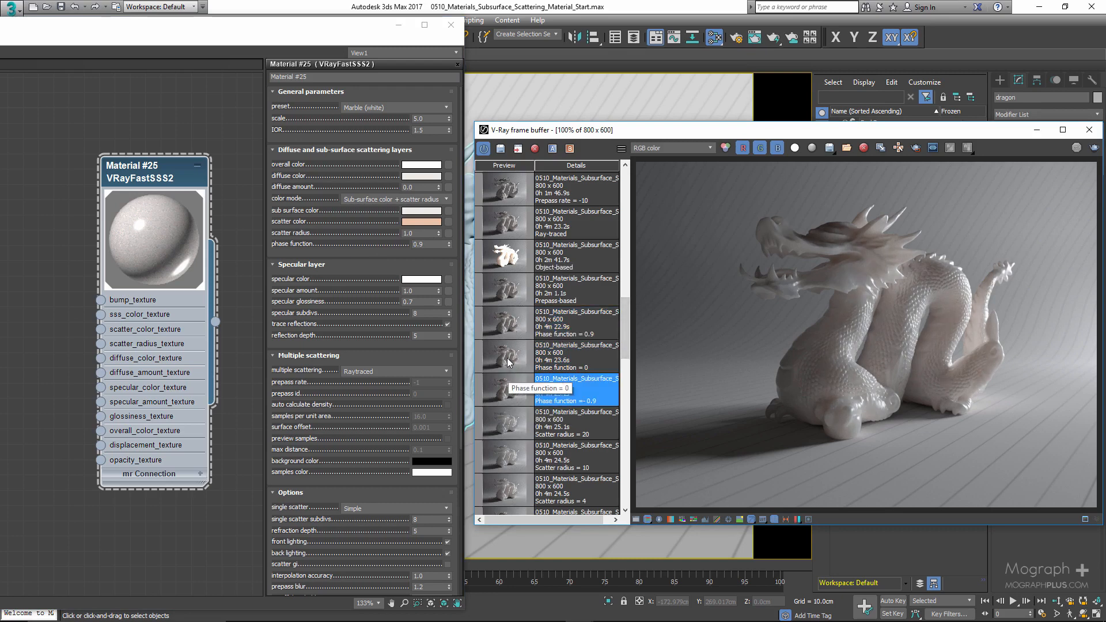
pyautogui.click(508, 326)
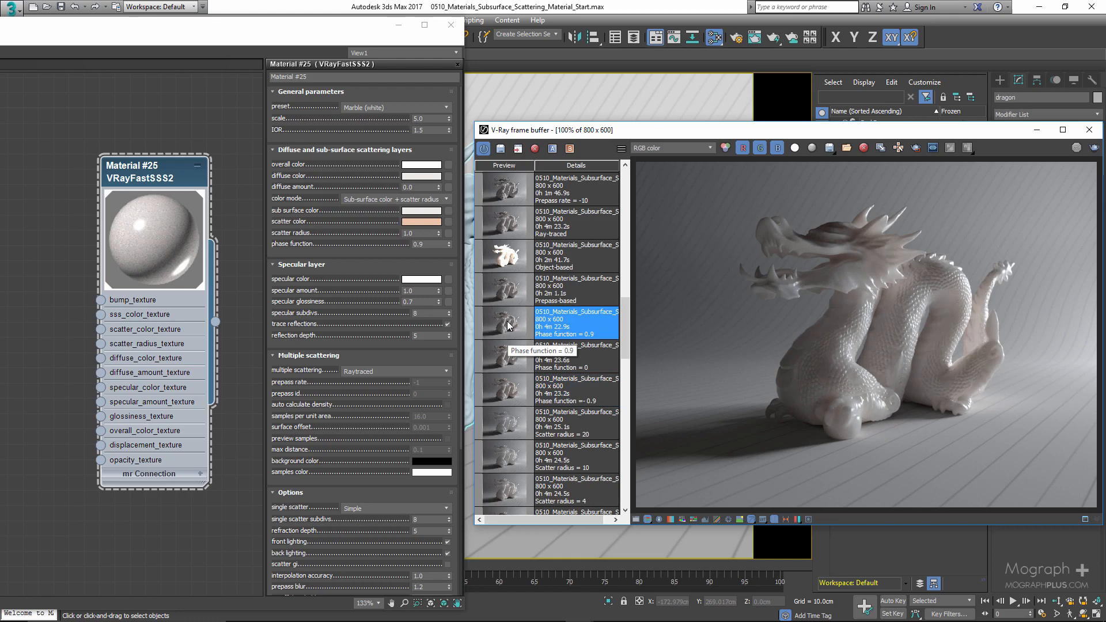
pyautogui.click(507, 385)
pyautogui.click(507, 367)
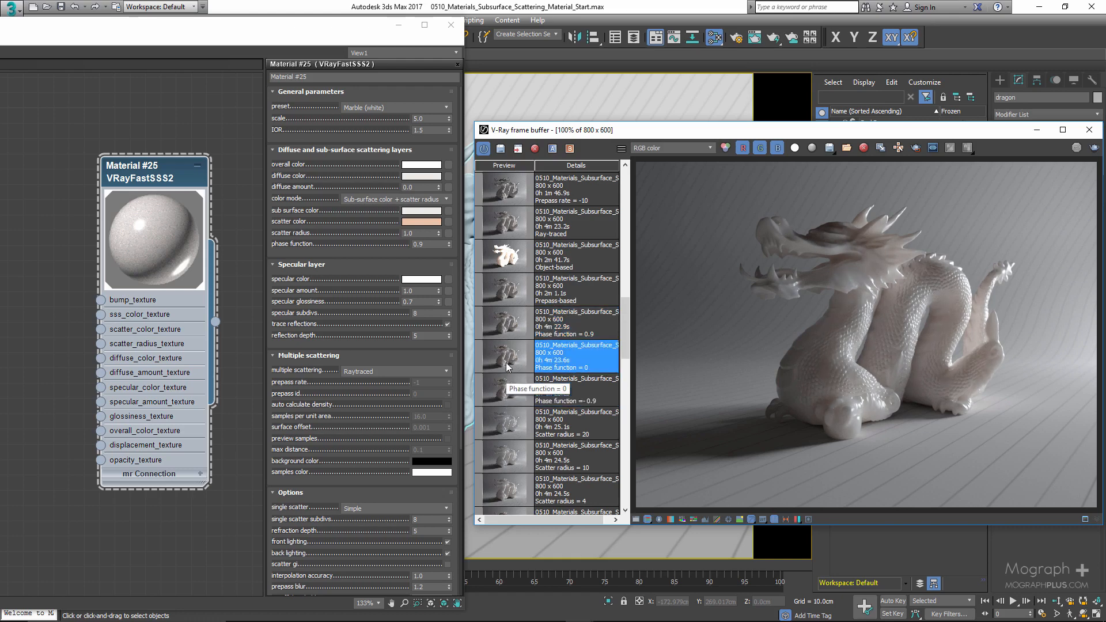
pyautogui.click(508, 323)
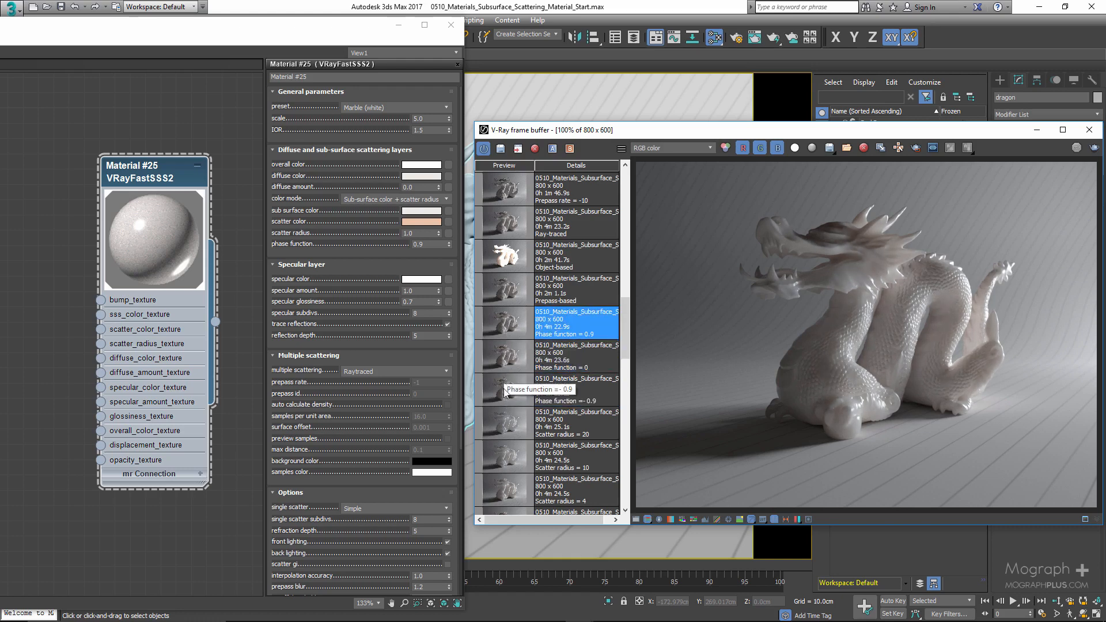
pyautogui.click(505, 397)
pyautogui.click(508, 327)
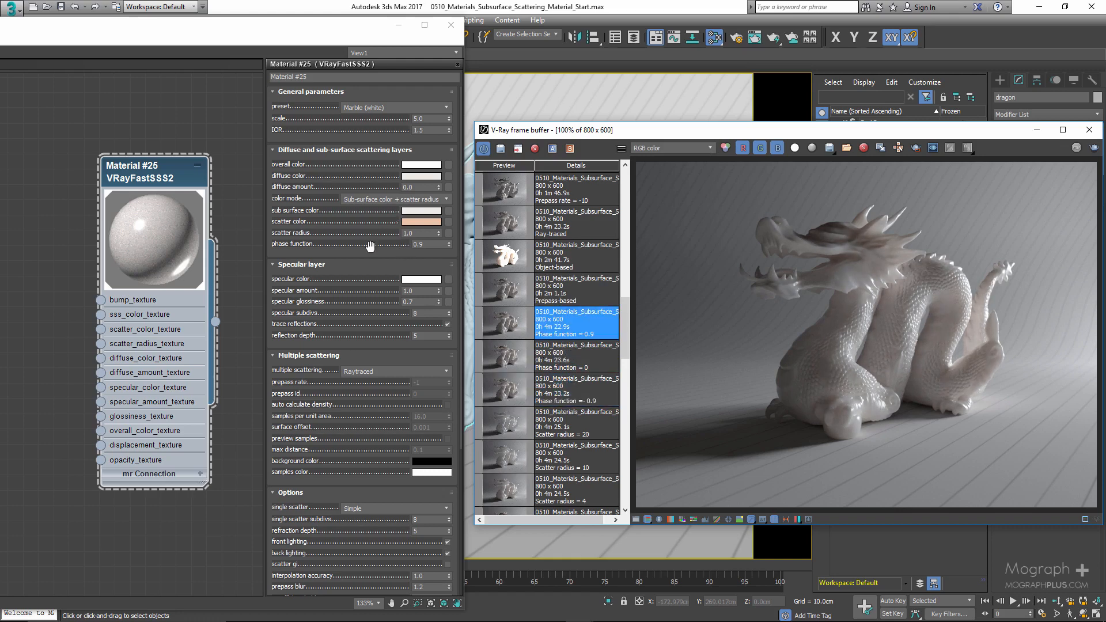
# - Apply the Milk (whole) preset to the VRayFastSSS2 material
pyautogui.click(401, 108)
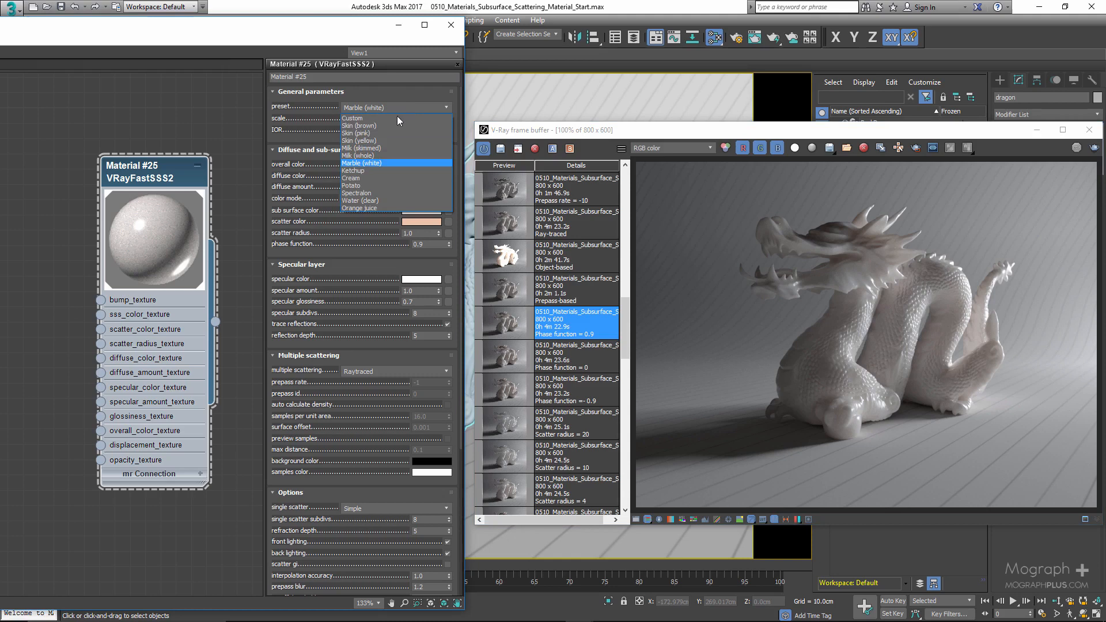
pyautogui.click(397, 156)
# - Try blue and green specular colors, then return the specular color to white
pyautogui.moveTo(366, 283); pyautogui.dragTo(339, 219)
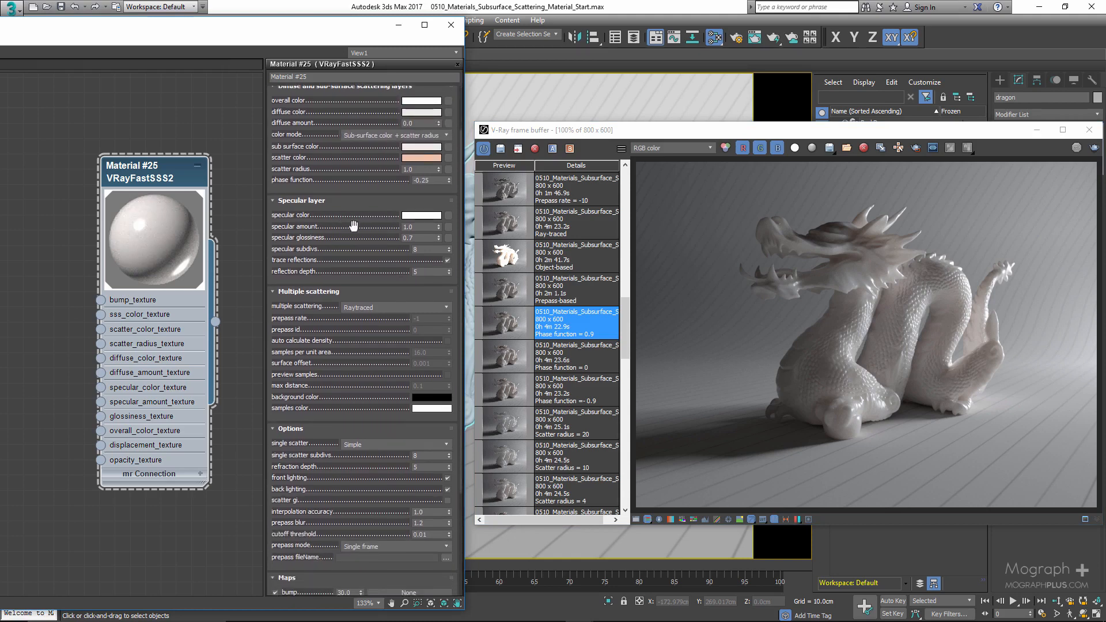
pyautogui.click(413, 217)
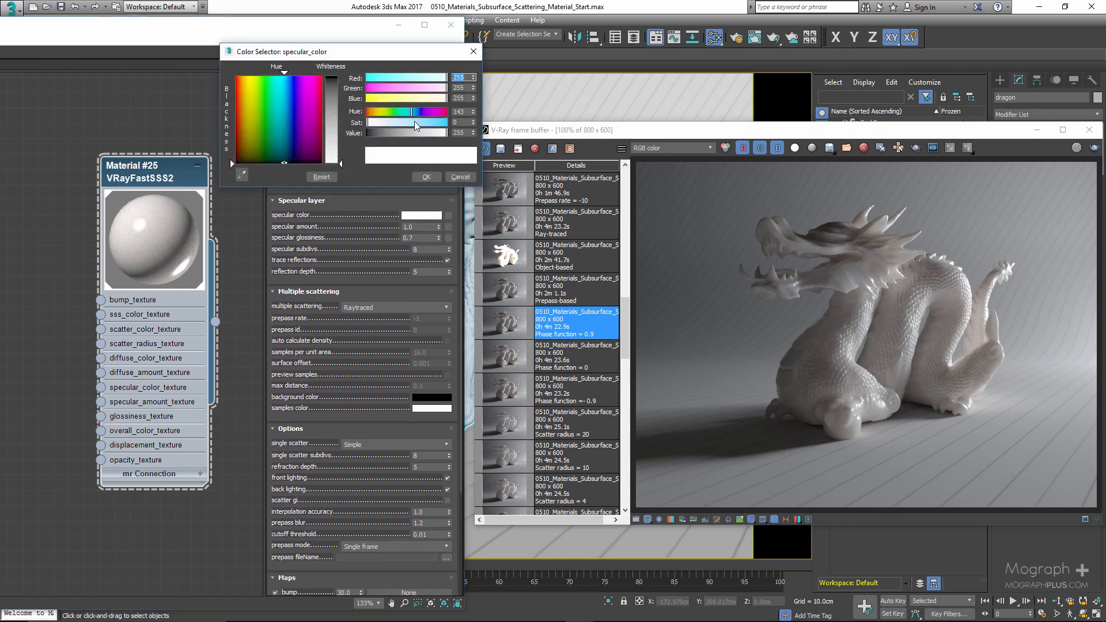
pyautogui.moveTo(413, 121); pyautogui.dragTo(442, 122)
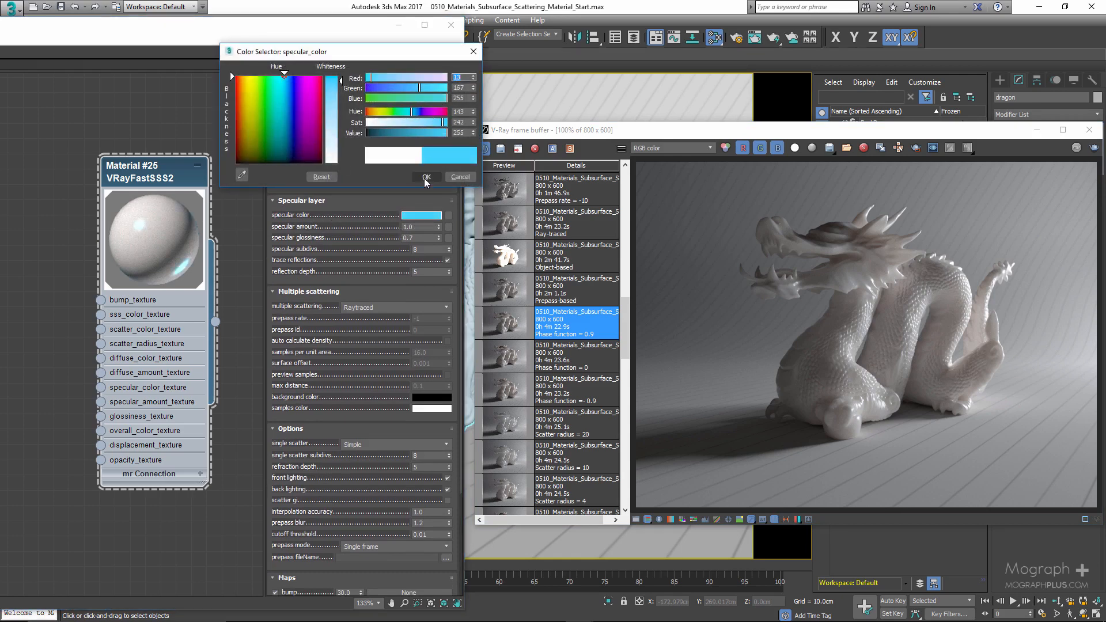
pyautogui.click(385, 112)
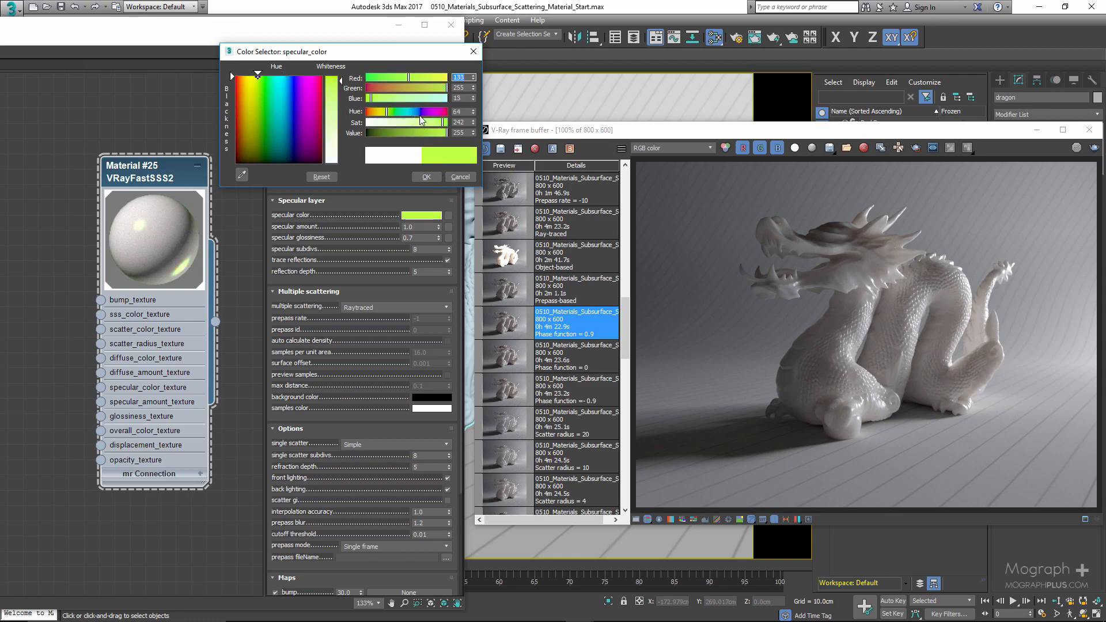
pyautogui.moveTo(377, 123); pyautogui.dragTo(336, 123)
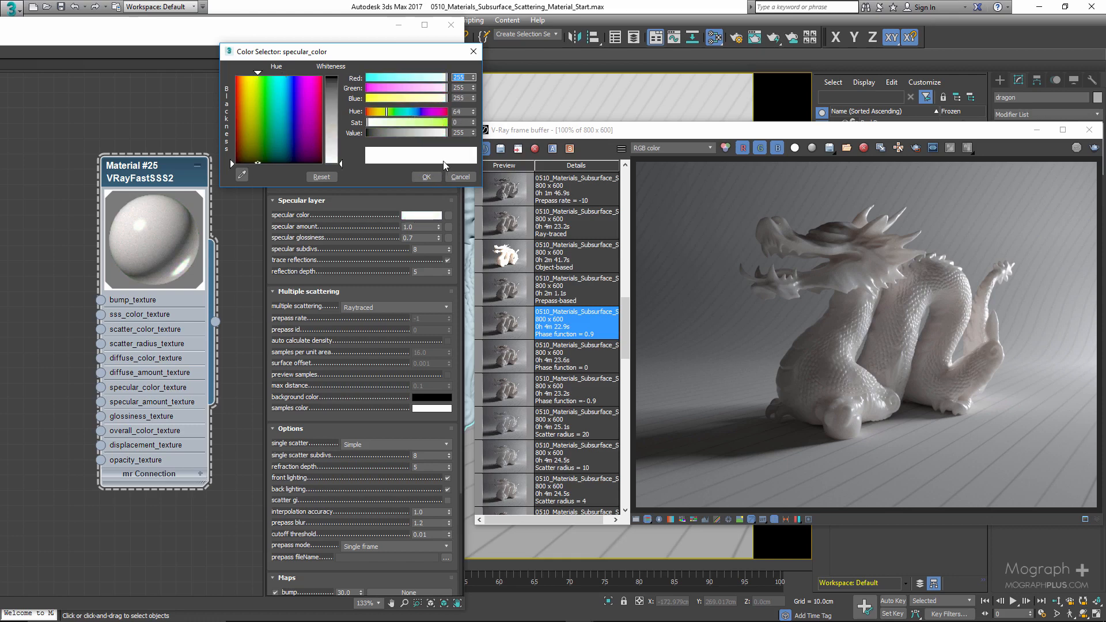
pyautogui.click(426, 177)
# - Try specular amounts of 0.1, 0.9 and 0.5, ending at 1.0
pyautogui.moveTo(426, 227); pyautogui.dragTo(362, 234)
pyautogui.write('0.1')
pyautogui.press('Return')
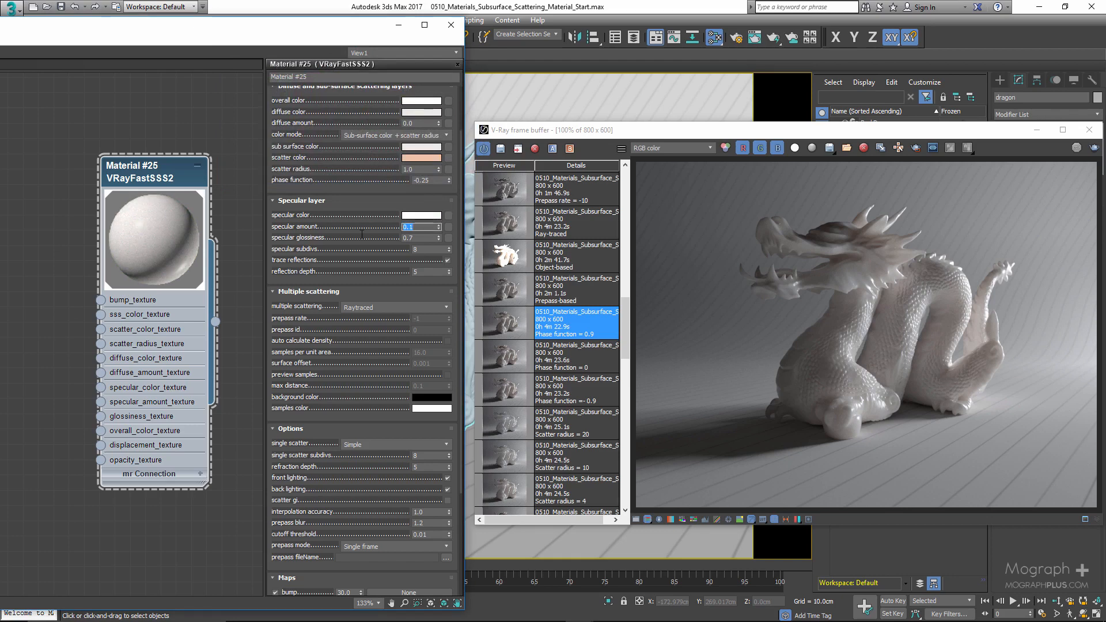
pyautogui.press('BackSpace')
pyautogui.write('0.9')
pyautogui.press('Return')
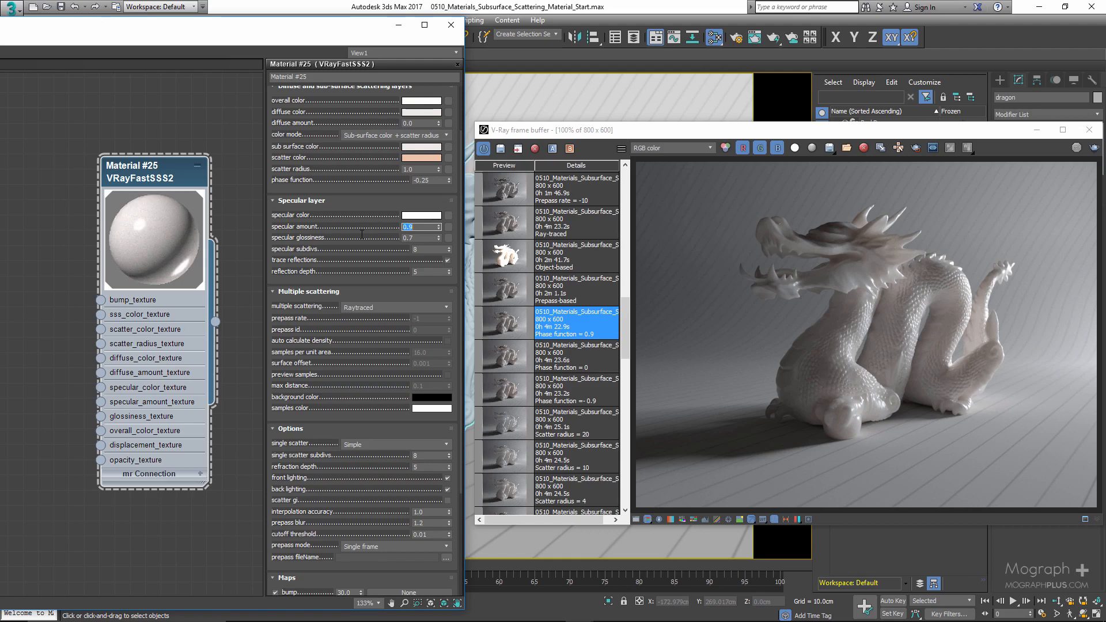
pyautogui.write('0.5')
pyautogui.press('Return')
pyautogui.write('1.0')
pyautogui.press('Return')
# - Try a specular glossiness of 0.99, then set the specular glossiness back to 0.7
pyautogui.click(418, 238)
pyautogui.write('99')
pyautogui.press('Return')
pyautogui.click(418, 239)
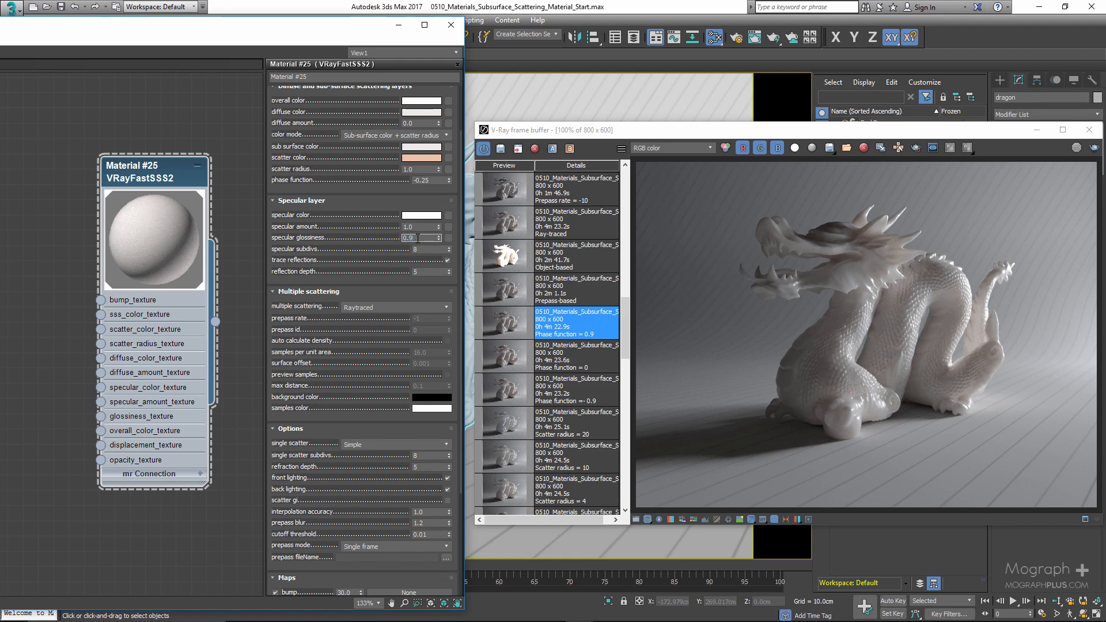
pyautogui.doubleClick(419, 238)
pyautogui.click(418, 238)
pyautogui.press('BackSpace')
pyautogui.press('Return')
pyautogui.click(418, 238)
pyautogui.write('7')
pyautogui.press('Return')
# - Set the specular subdivs to 8
pyautogui.click(433, 250)
pyautogui.press('BackSpace')
pyautogui.write('3')
pyautogui.press('Return')
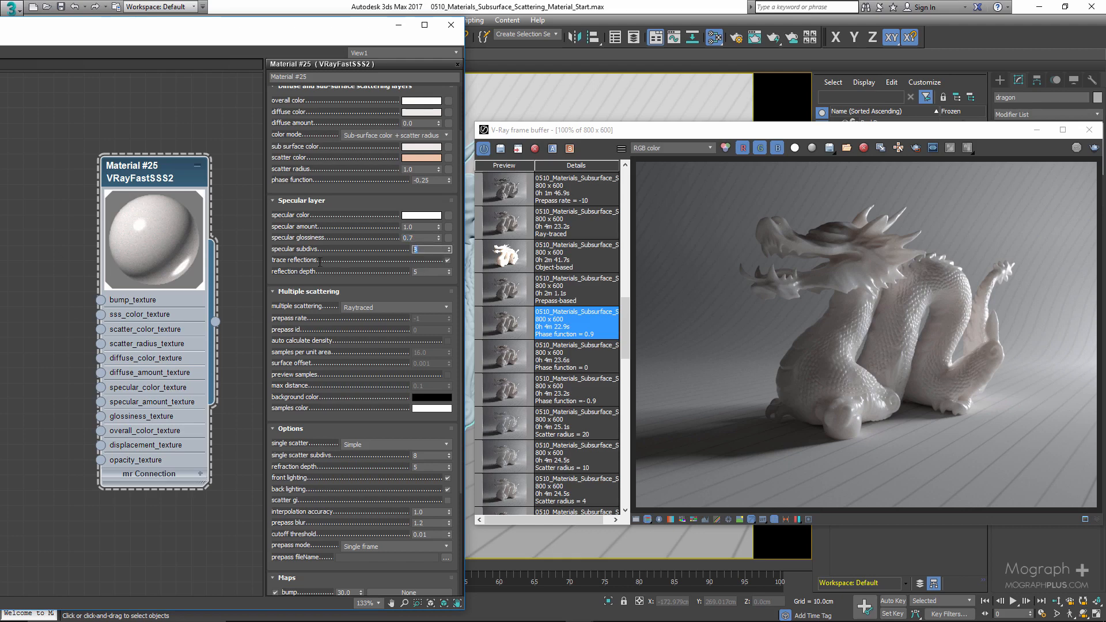
# - Turn trace reflections off and back on
pyautogui.click(448, 262)
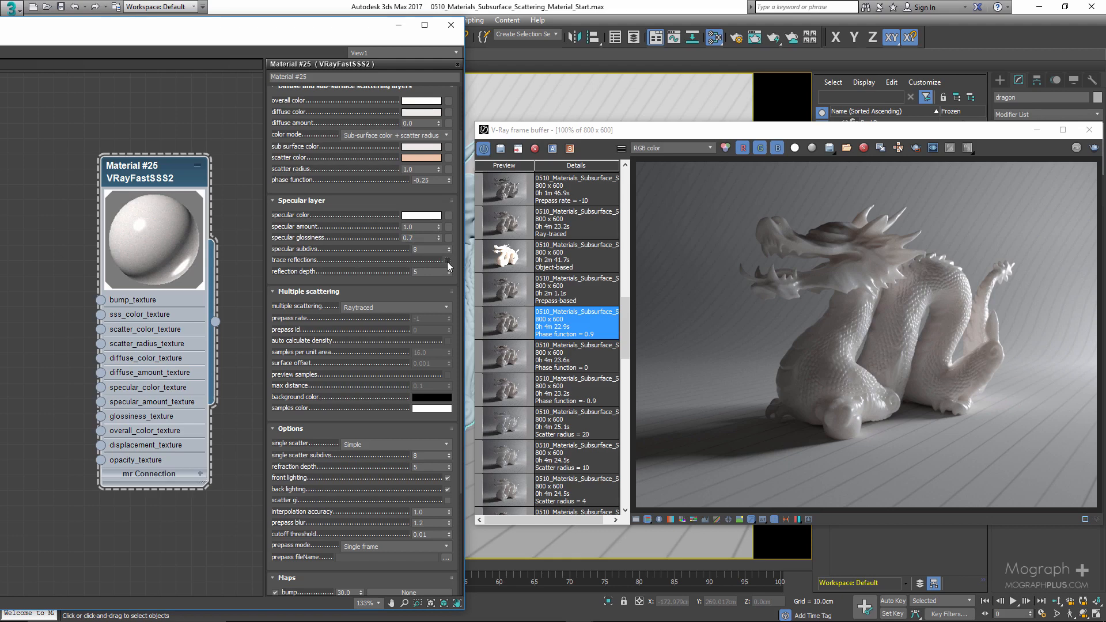
pyautogui.click(448, 261)
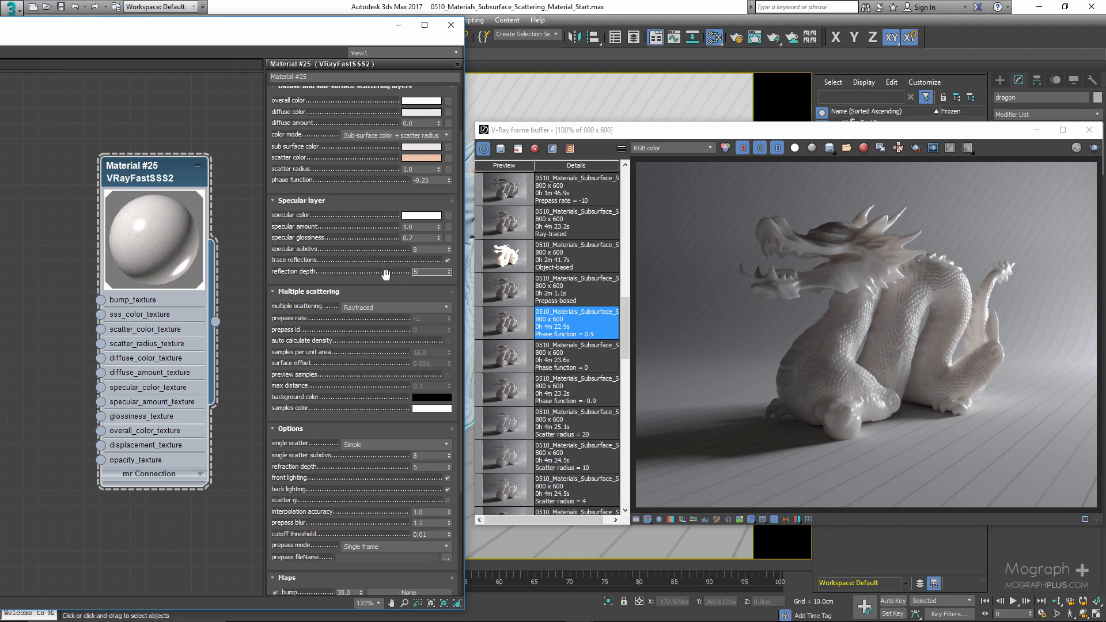
# - Open the multiple scattering mode options
pyautogui.click(378, 308)
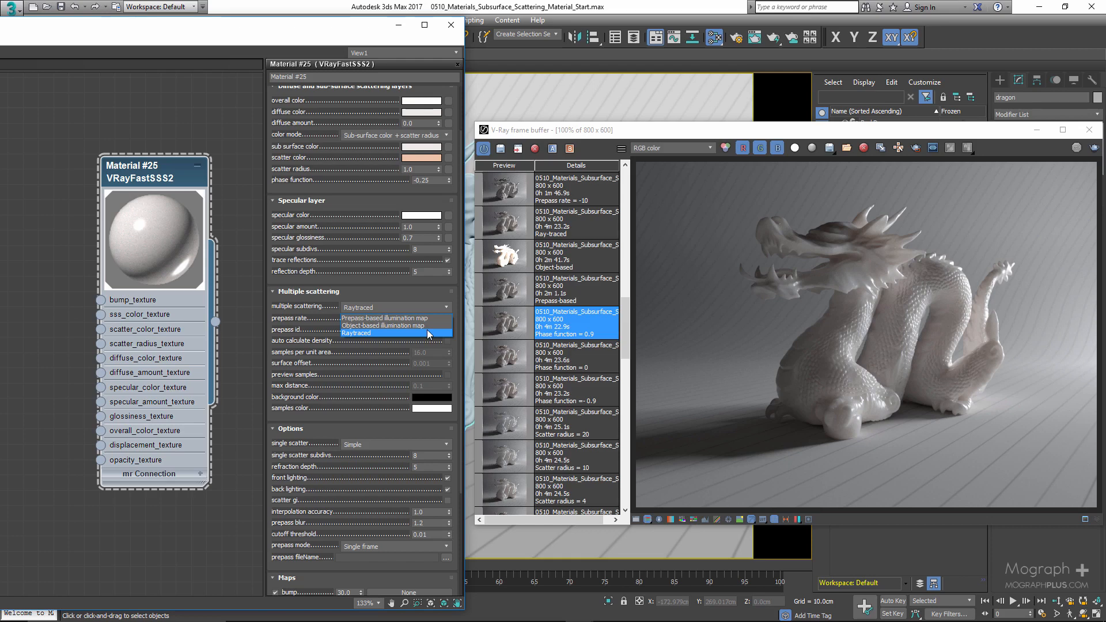
# - Cycle the multiple scattering mode through Prepass-based illumination map, Object-based illumination map and Raytraced to review each mode's parameters
pyautogui.click(426, 332)
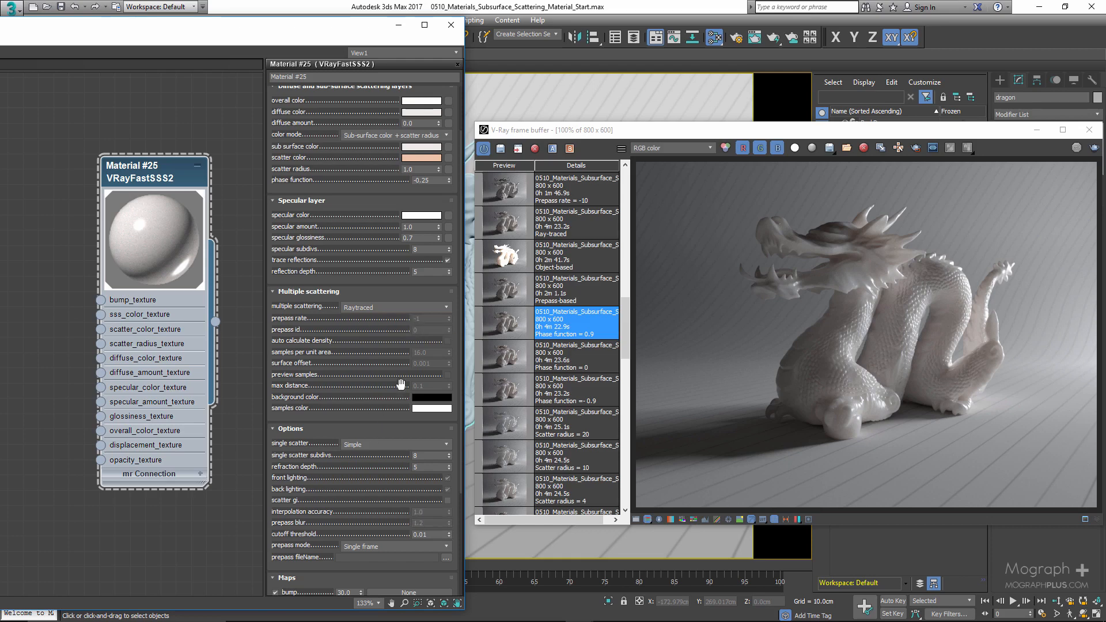
pyautogui.click(402, 310)
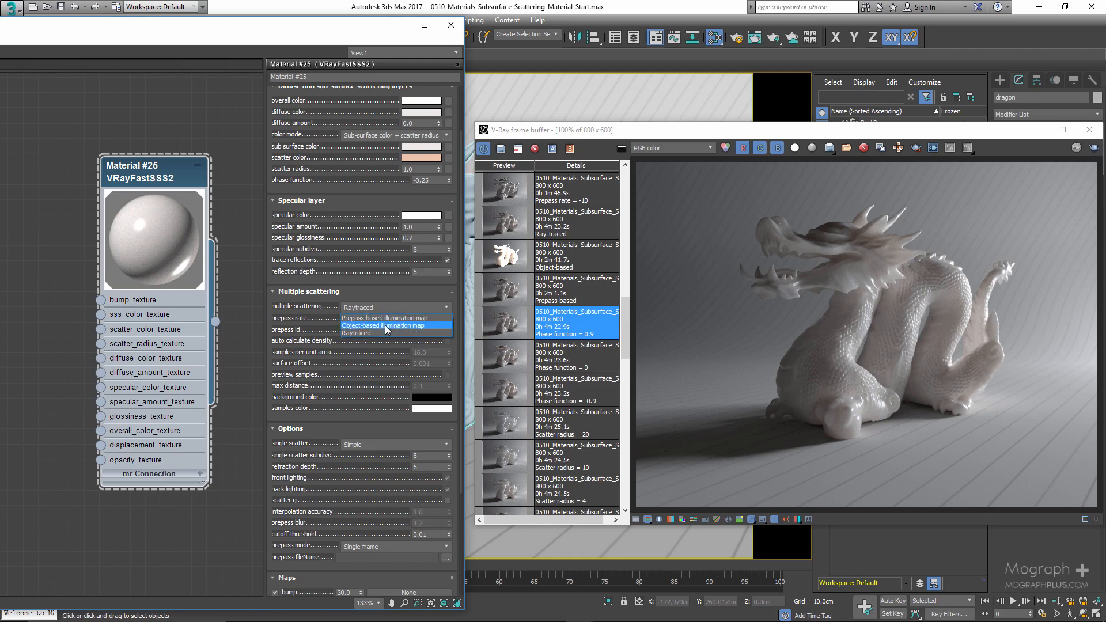
pyautogui.click(385, 318)
pyautogui.click(397, 308)
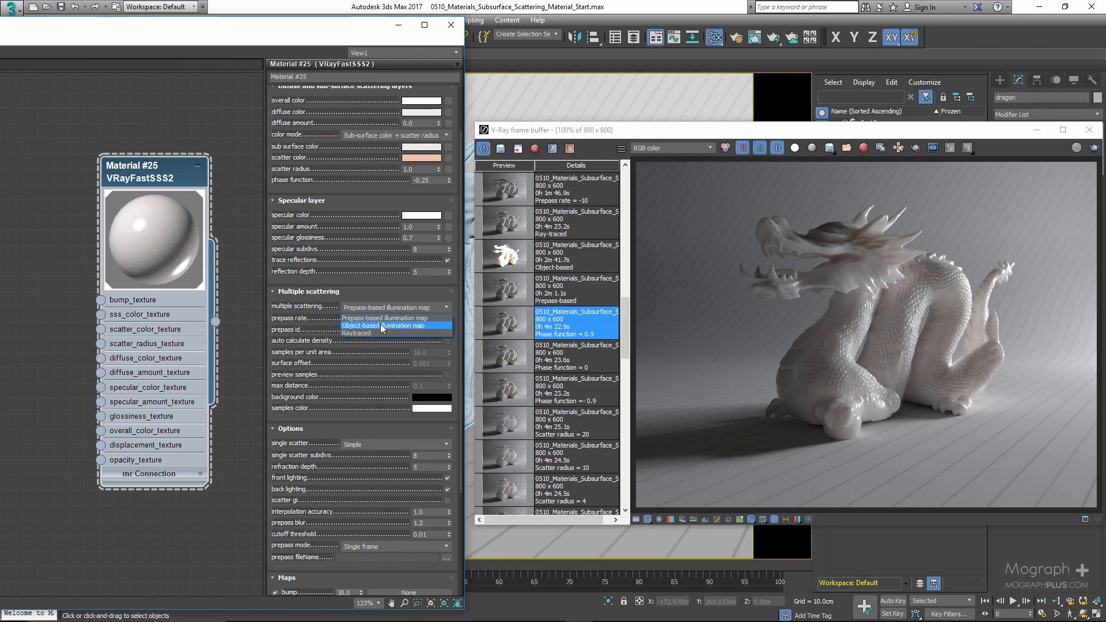
pyautogui.click(382, 326)
pyautogui.click(386, 309)
pyautogui.click(372, 334)
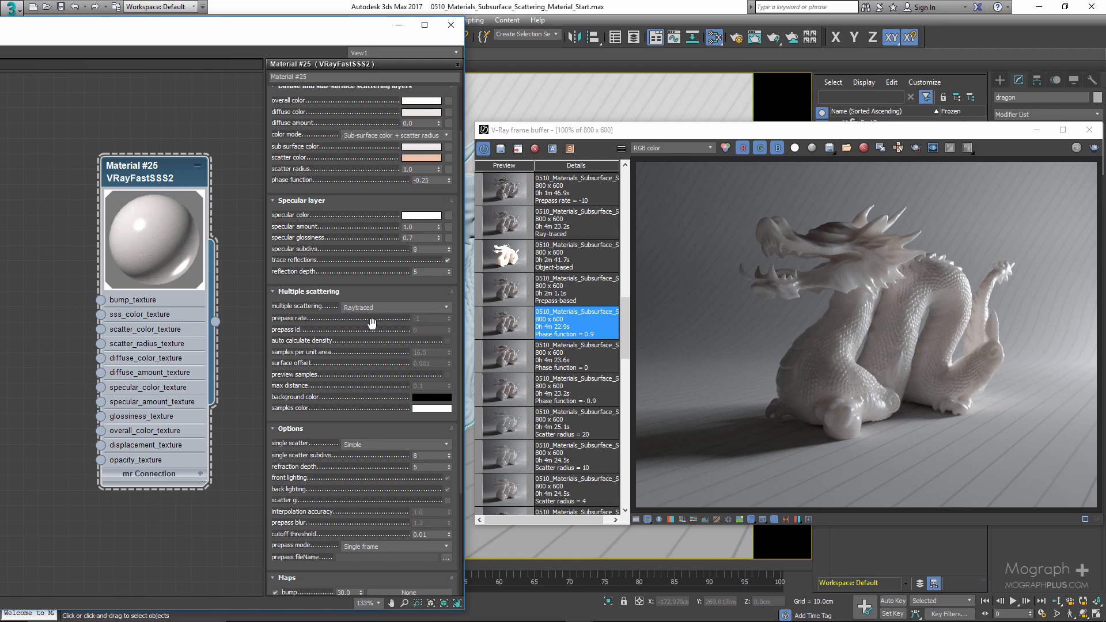
pyautogui.click(378, 305)
pyautogui.click(381, 317)
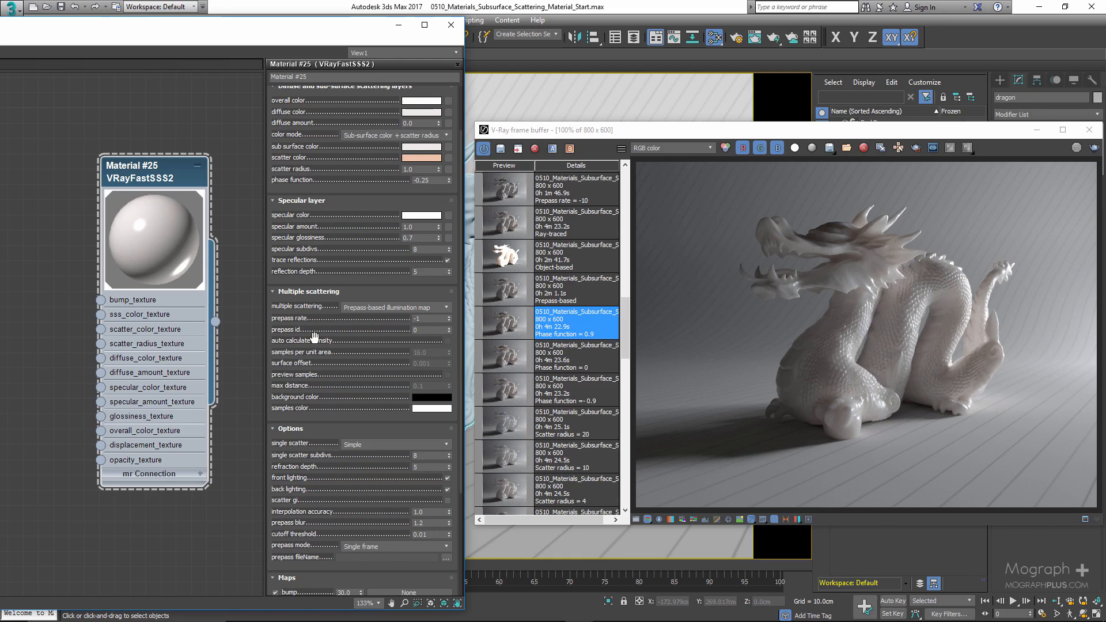
pyautogui.click(376, 306)
pyautogui.click(371, 324)
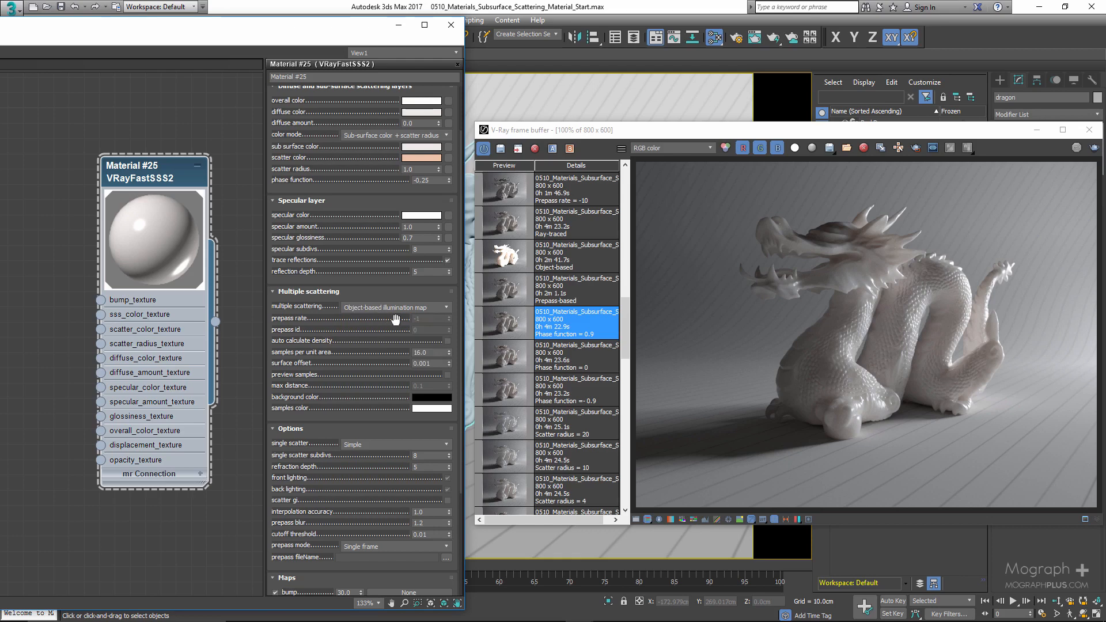
# - Set multiple scattering to Prepass-based illumination map and display the Prepass-based render from the frame buffer history
pyautogui.click(427, 308)
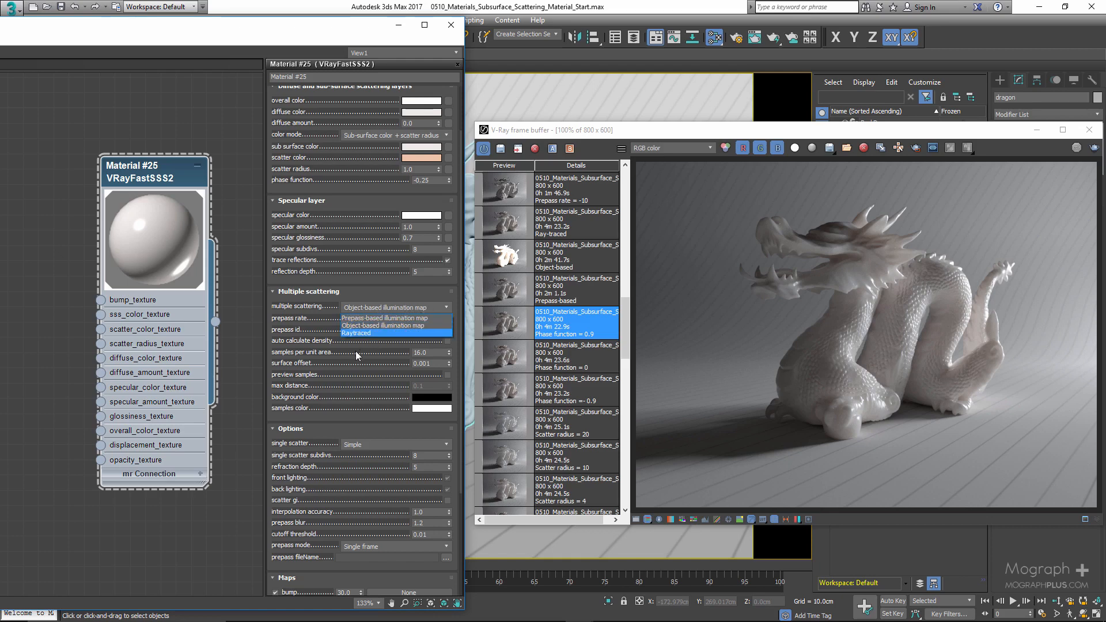
pyautogui.click(375, 319)
pyautogui.click(512, 297)
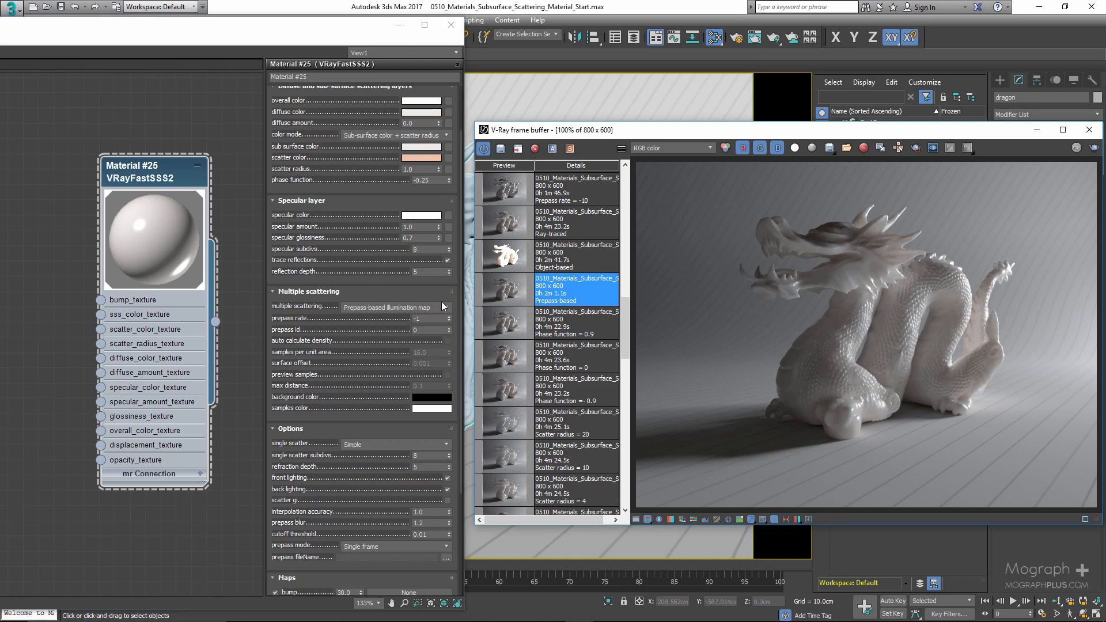
# - Set multiple scattering to Object-based illumination map and load the Object-based render from the frame buffer history
pyautogui.click(389, 307)
pyautogui.click(377, 327)
pyautogui.click(538, 253)
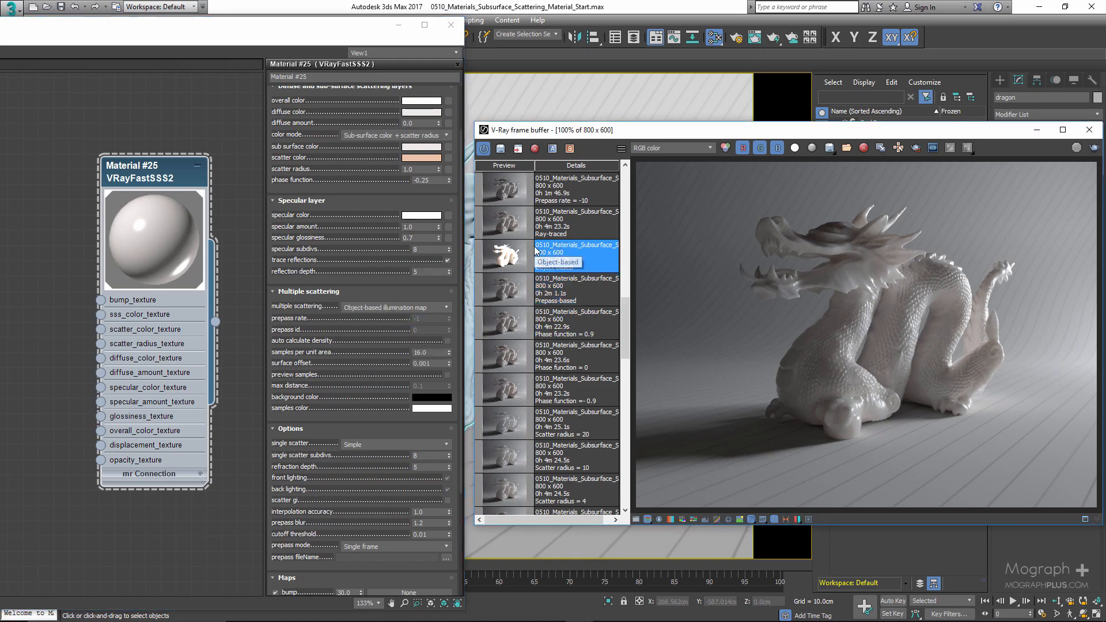
pyautogui.doubleClick(493, 258)
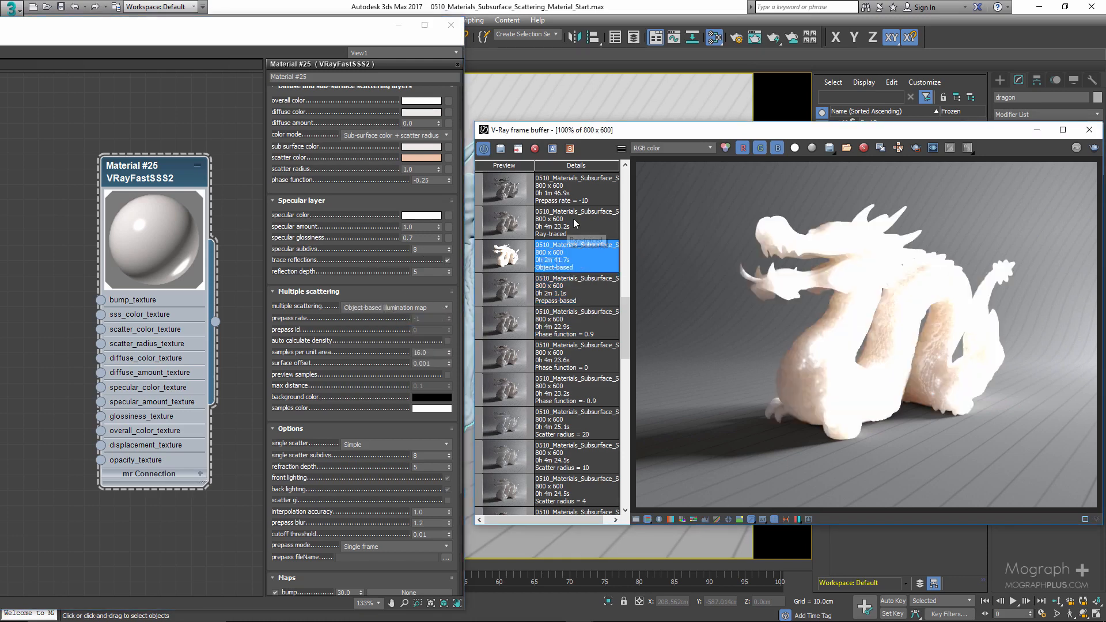
# - Set multiple scattering to Raytraced and load the Ray-traced render from the frame buffer history
pyautogui.click(361, 307)
pyautogui.click(369, 338)
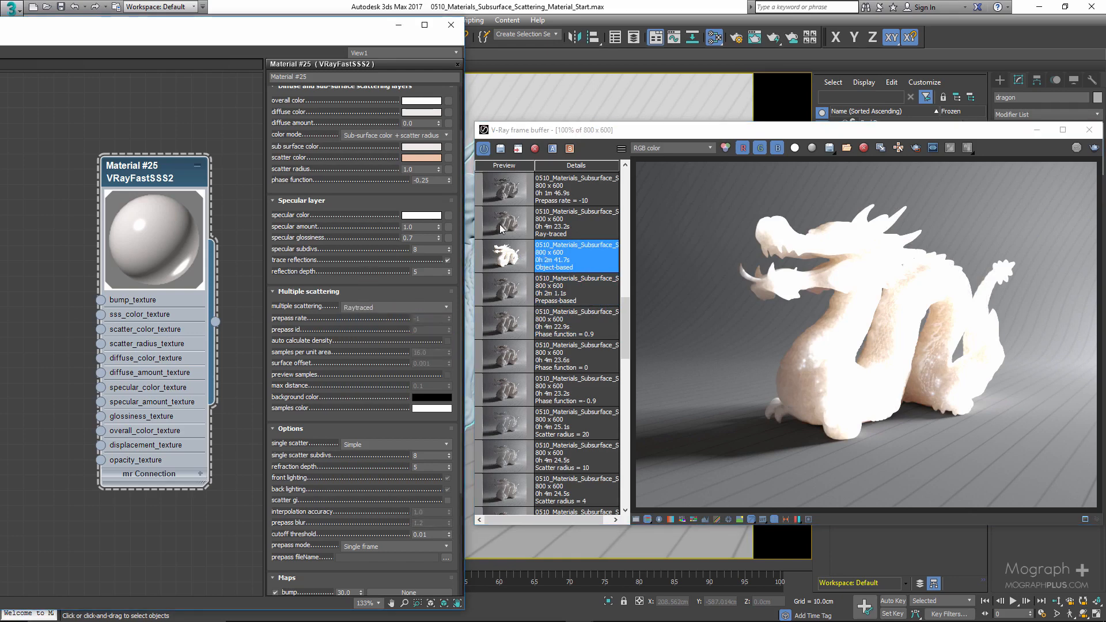
pyautogui.click(500, 228)
pyautogui.doubleClick(500, 228)
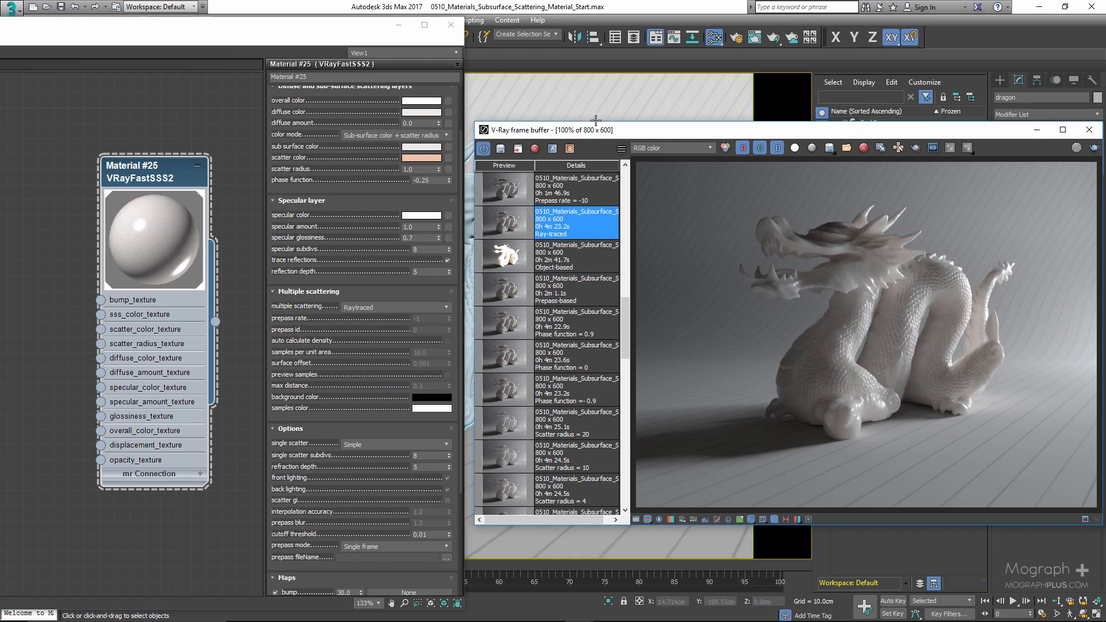
# - Zoom into the dragon's head and toggle between the Ray-traced and Prepass-based history renders to compare them
pyautogui.scroll(2, 831, 247)
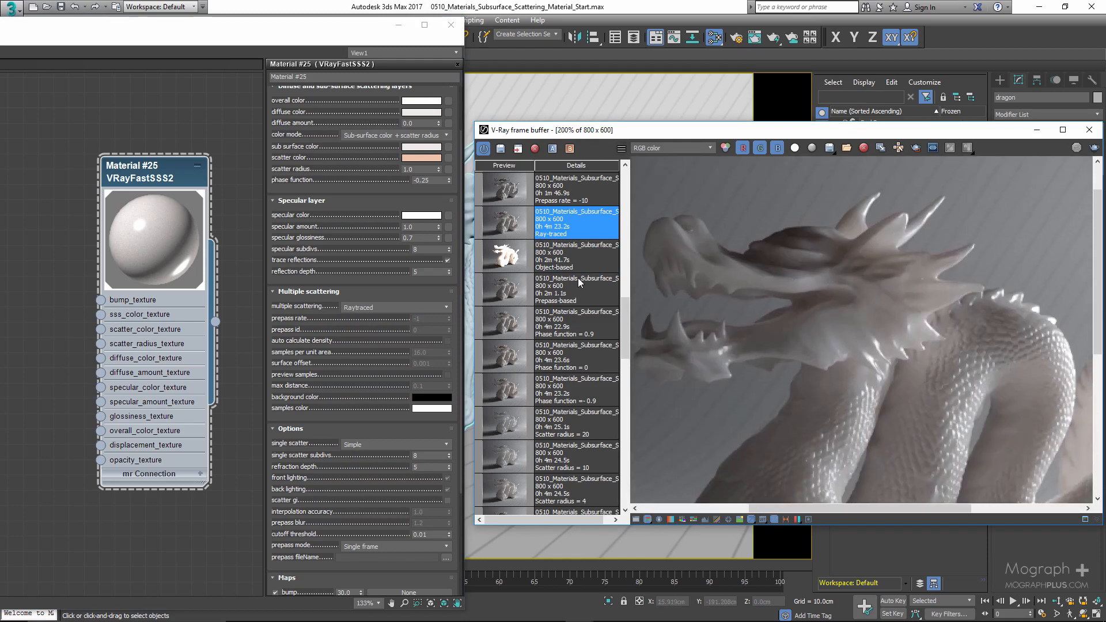
pyautogui.click(508, 295)
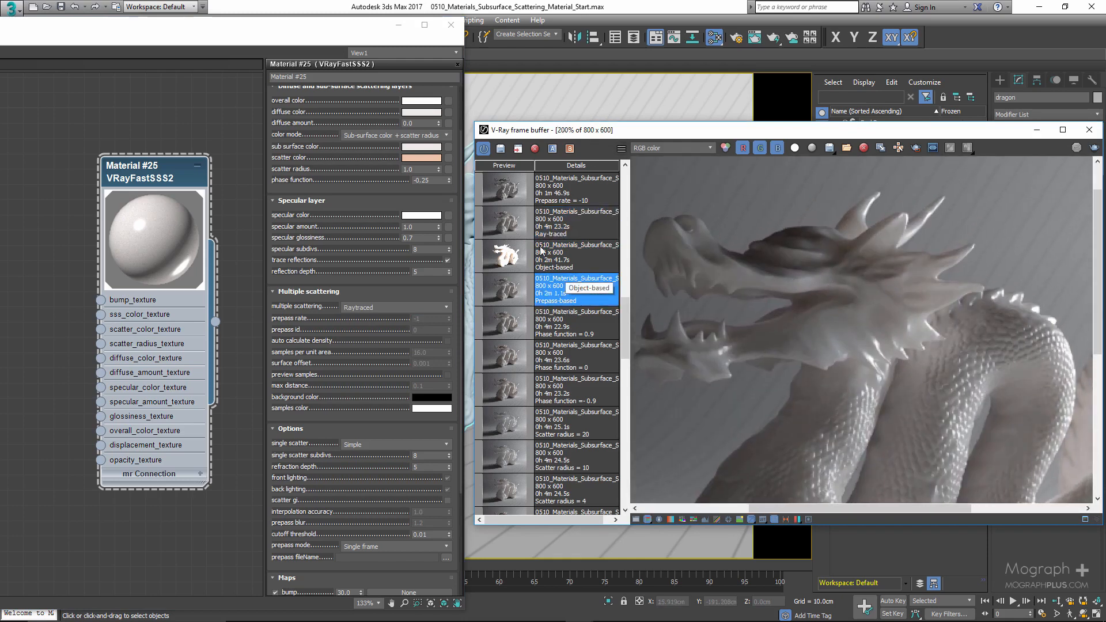
pyautogui.click(513, 225)
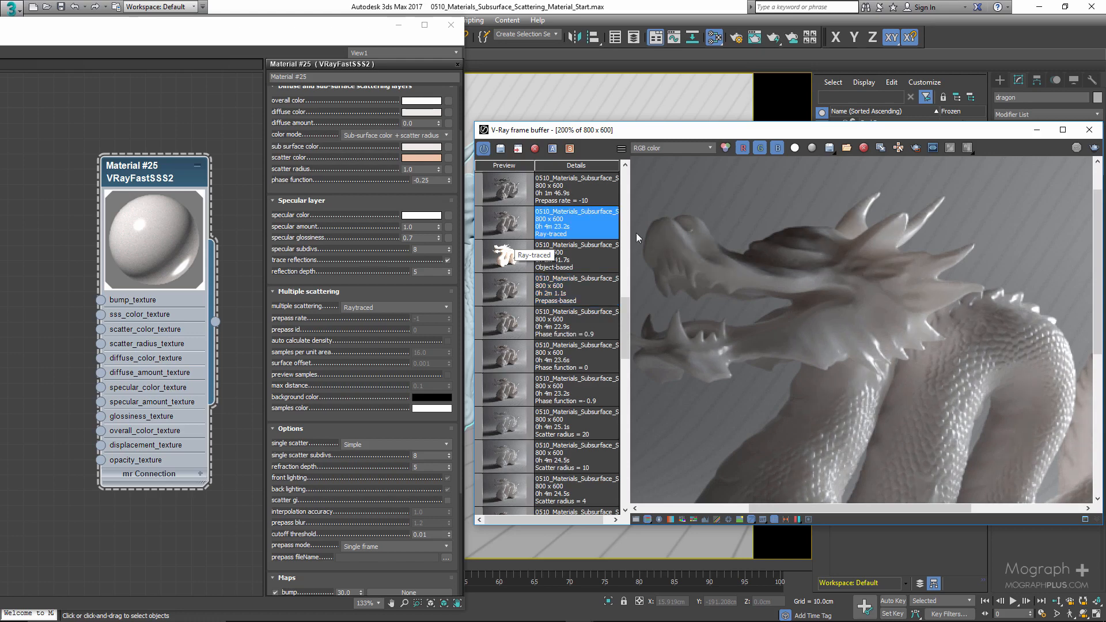
pyautogui.scroll(2, 843, 267)
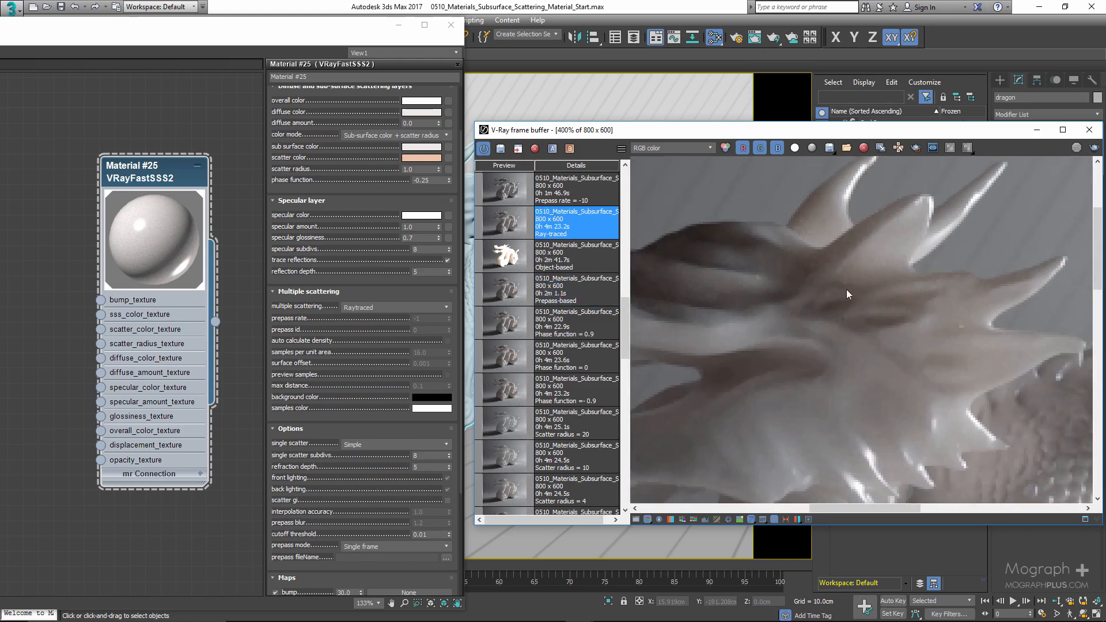
pyautogui.click(511, 289)
pyautogui.click(514, 230)
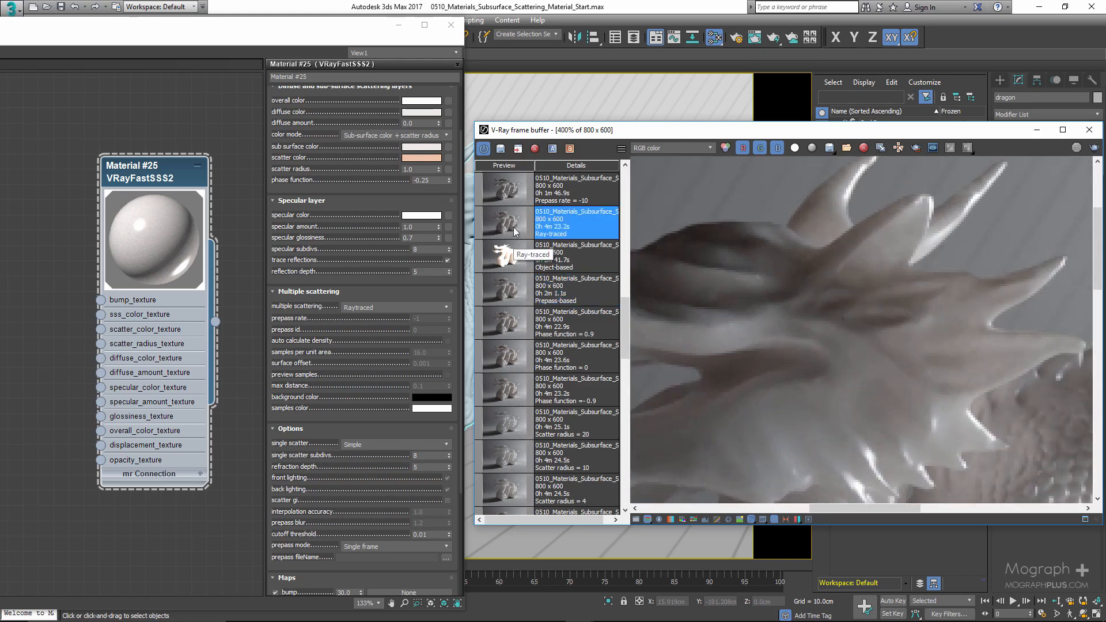
pyautogui.click(498, 291)
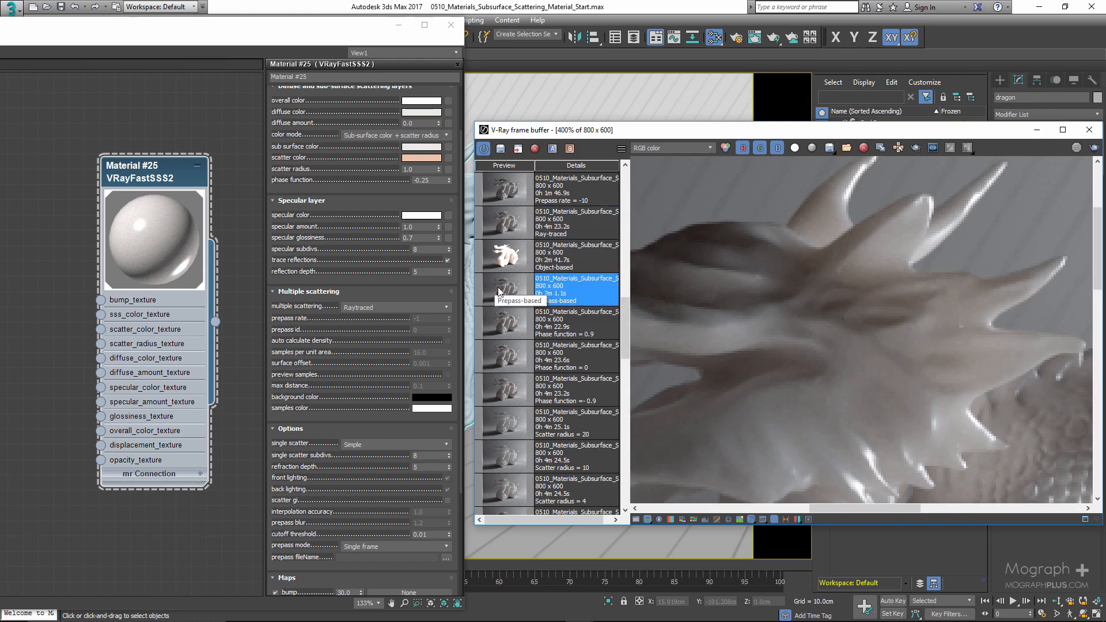
pyautogui.click(507, 233)
pyautogui.scroll(-1, 810, 260)
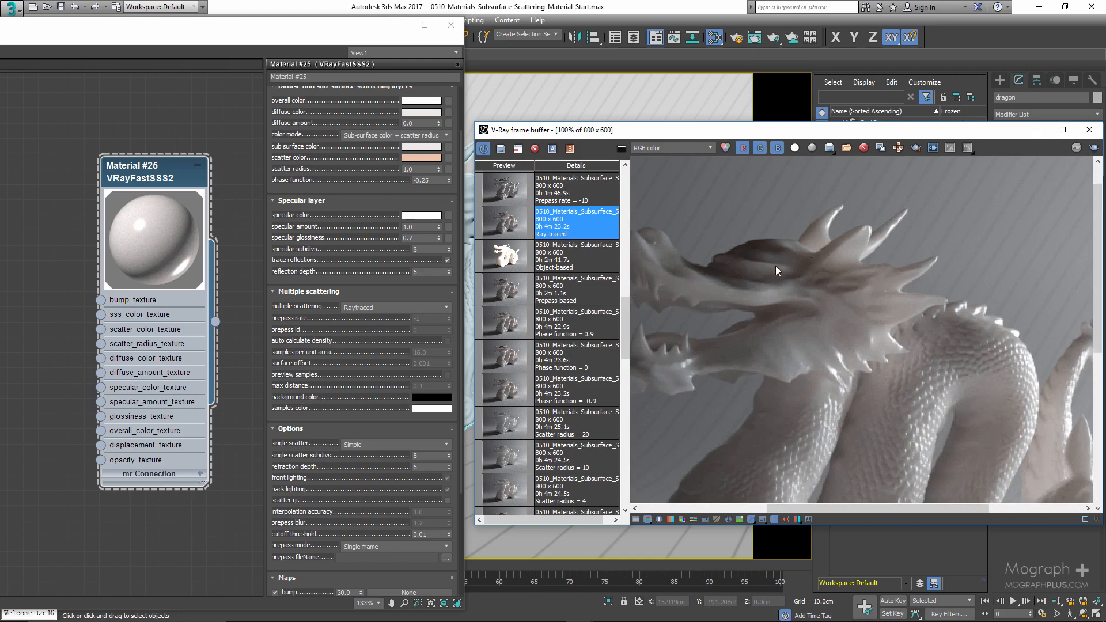
pyautogui.scroll(-1, 775, 269)
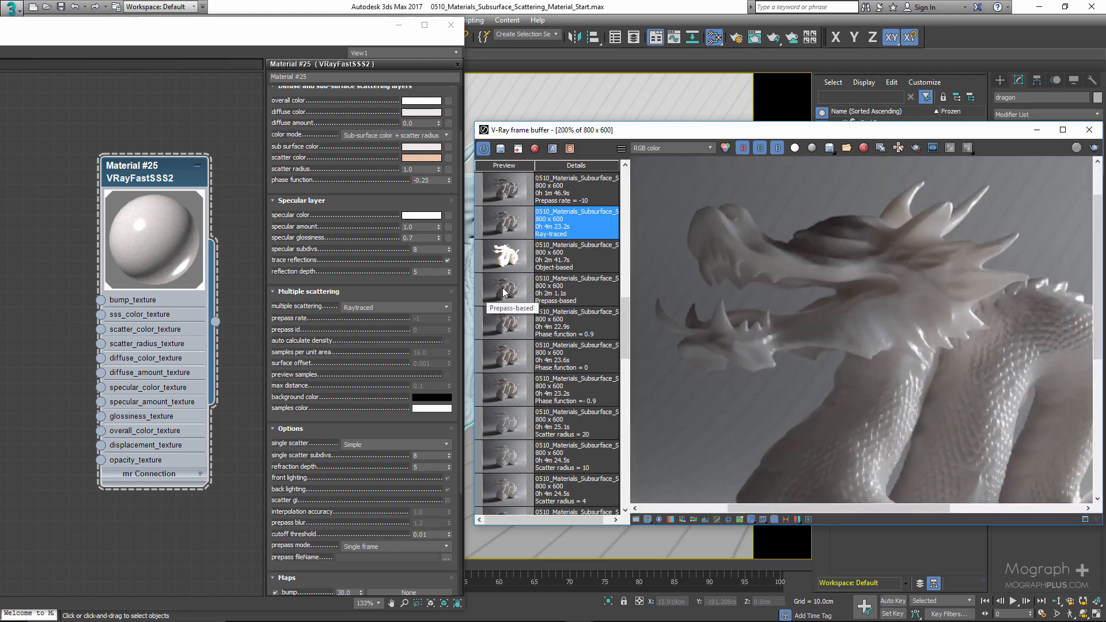
pyautogui.click(504, 291)
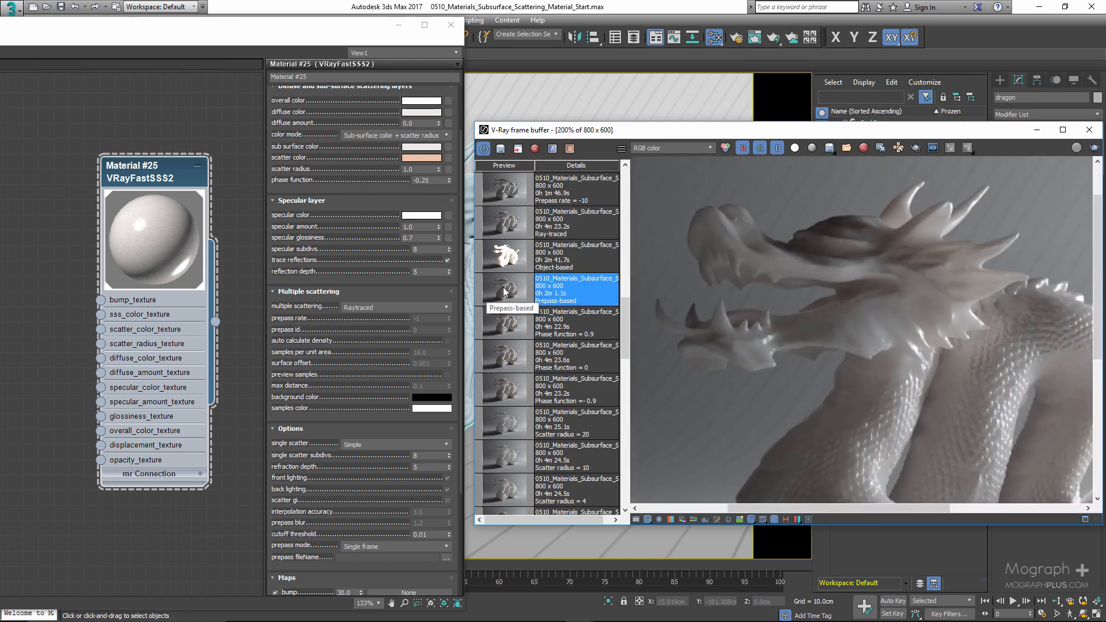
pyautogui.click(508, 229)
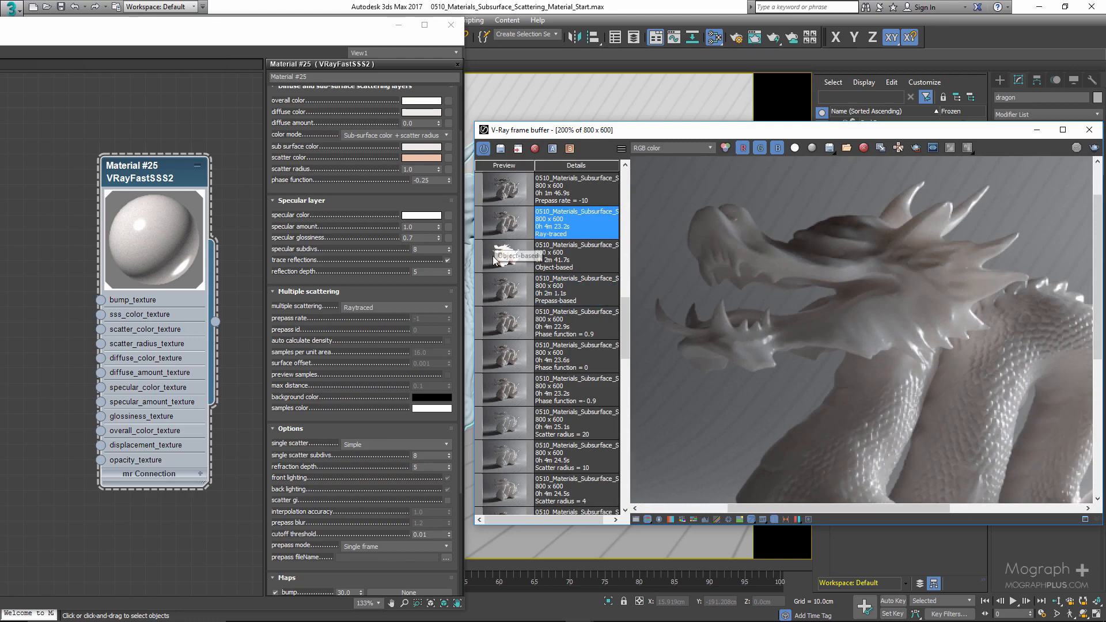
pyautogui.click(503, 293)
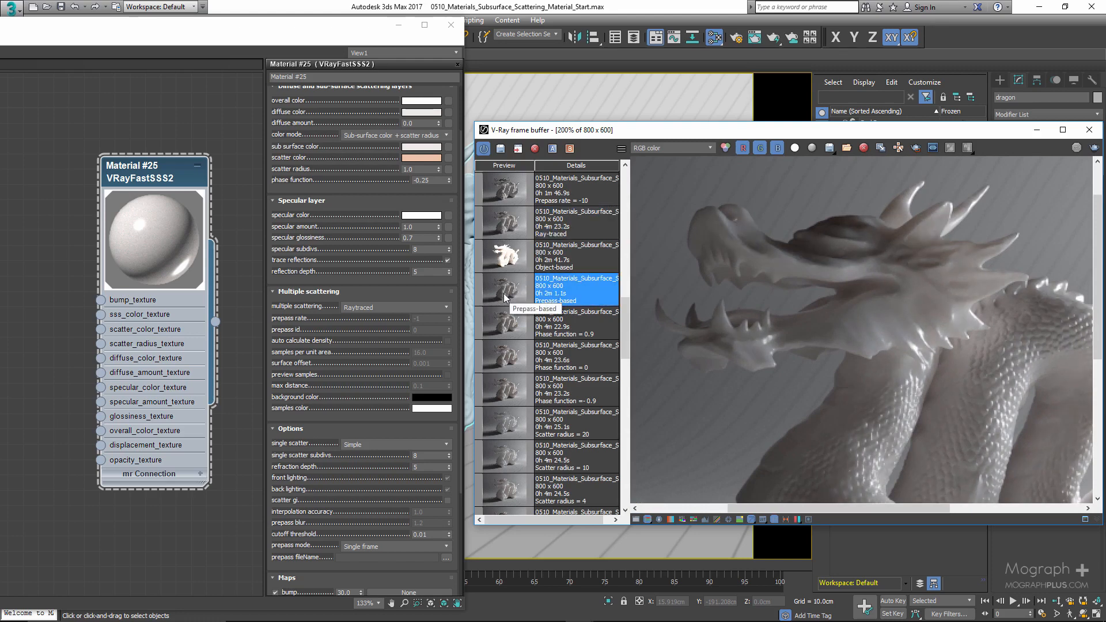
# - Compare the Ray-traced and Prepass-based renders again at different zoom levels around the dragon's head
pyautogui.doubleClick(962, 313)
pyautogui.scroll(2, 872, 264)
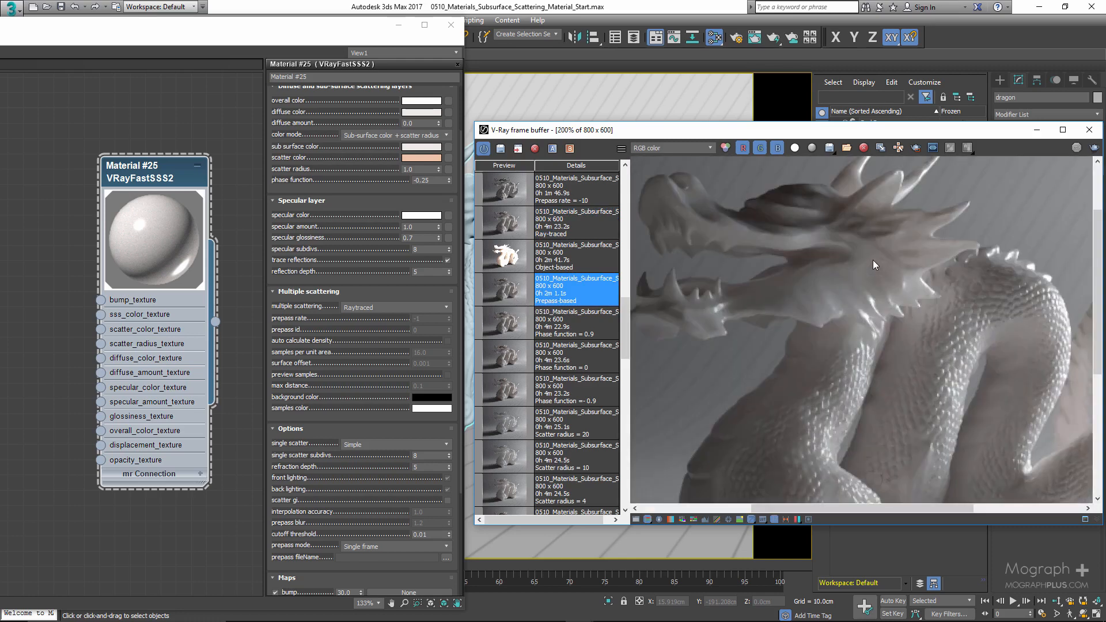
pyautogui.click(497, 222)
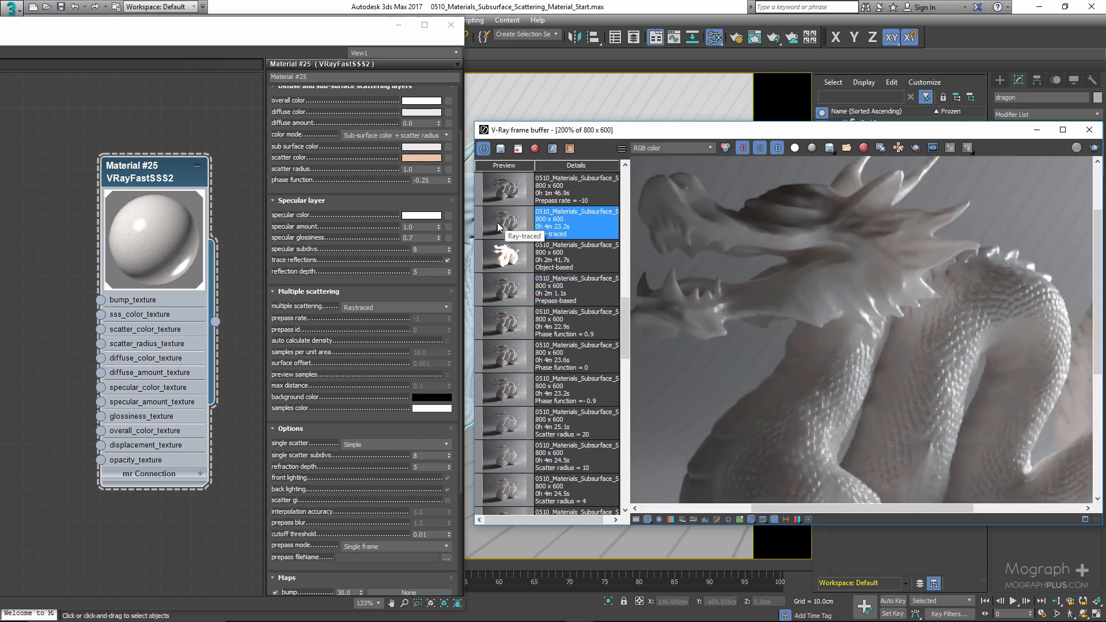
pyautogui.scroll(2, 839, 267)
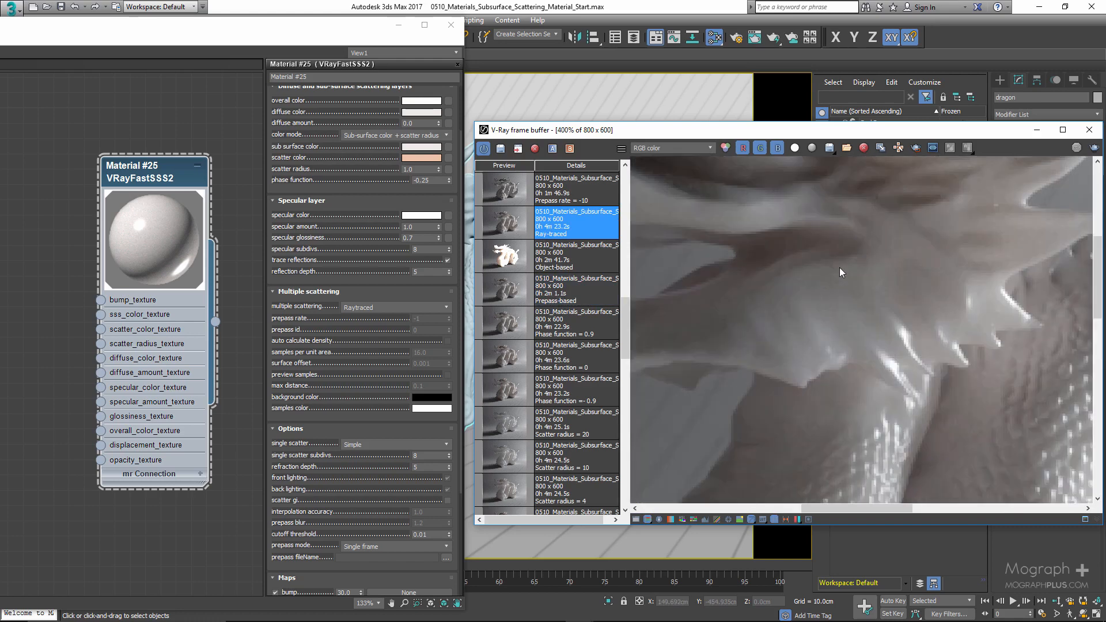
pyautogui.scroll(-2, 838, 267)
pyautogui.scroll(1, 838, 267)
pyautogui.scroll(-1, 838, 268)
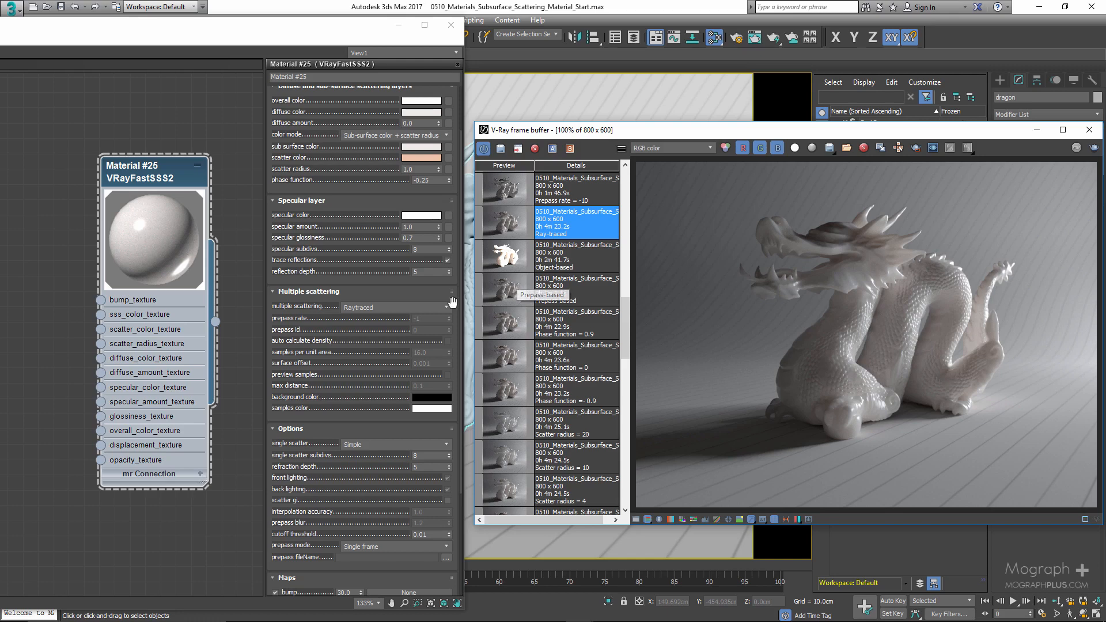
pyautogui.click(499, 292)
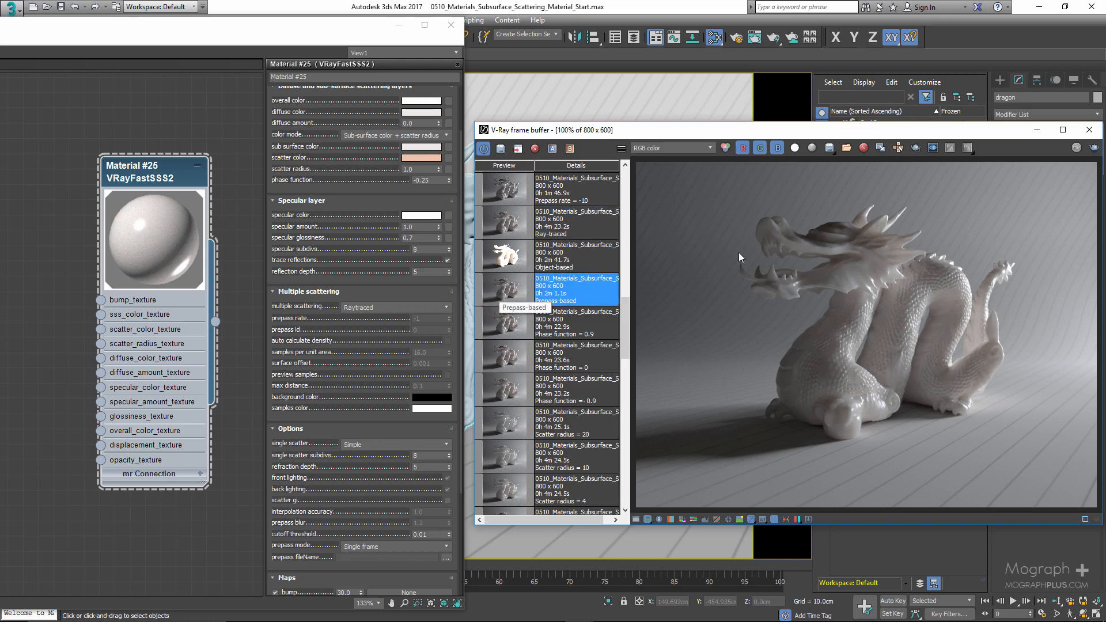
pyautogui.scroll(1, 858, 251)
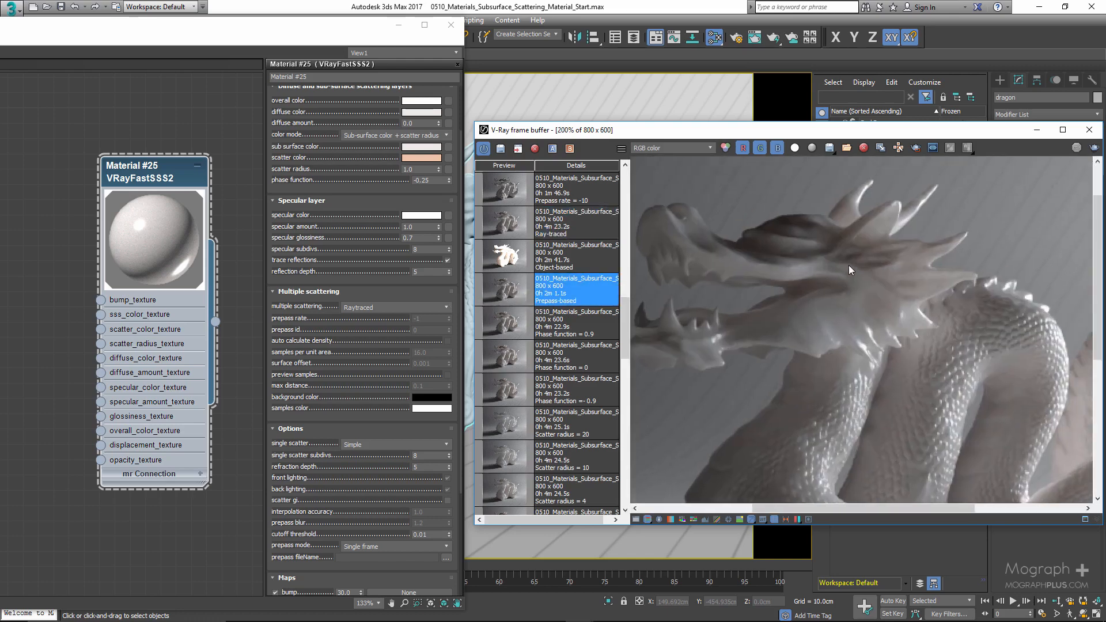
# - Switch multiple scattering to Prepass-based illumination map, show the Ray-traced render, and set the mode back to Raytraced
pyautogui.click(396, 306)
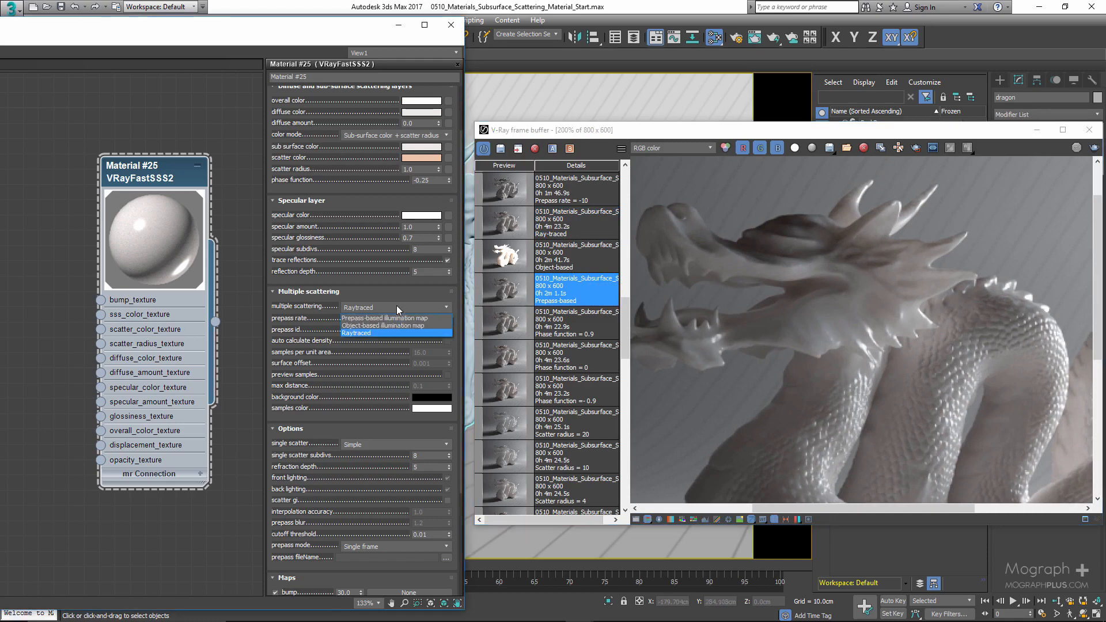
pyautogui.click(392, 314)
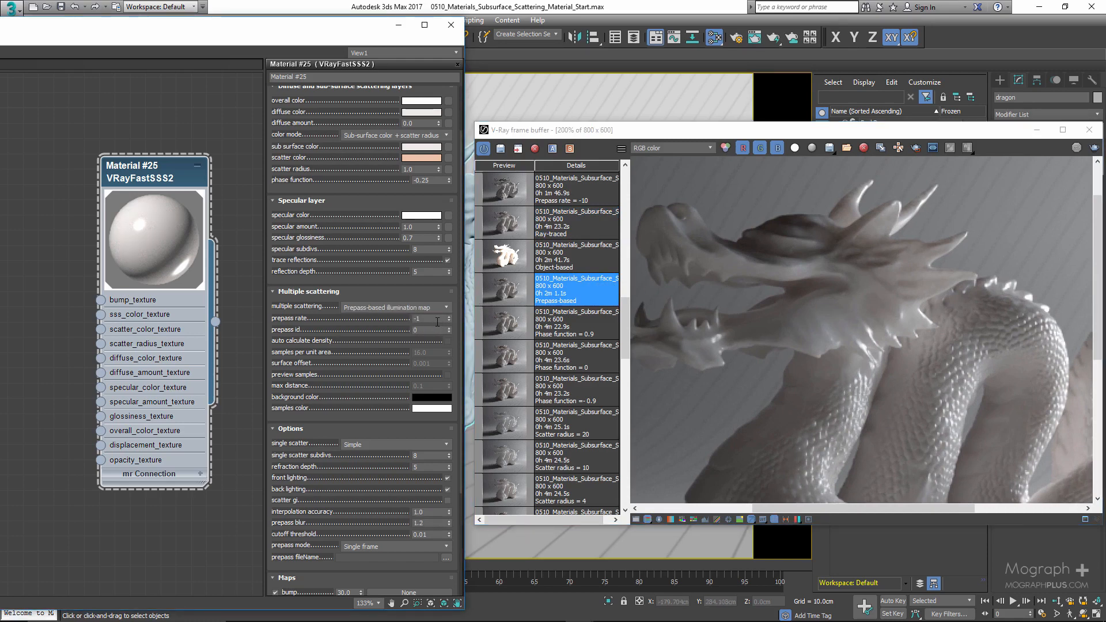
pyautogui.scroll(1, 430, 330)
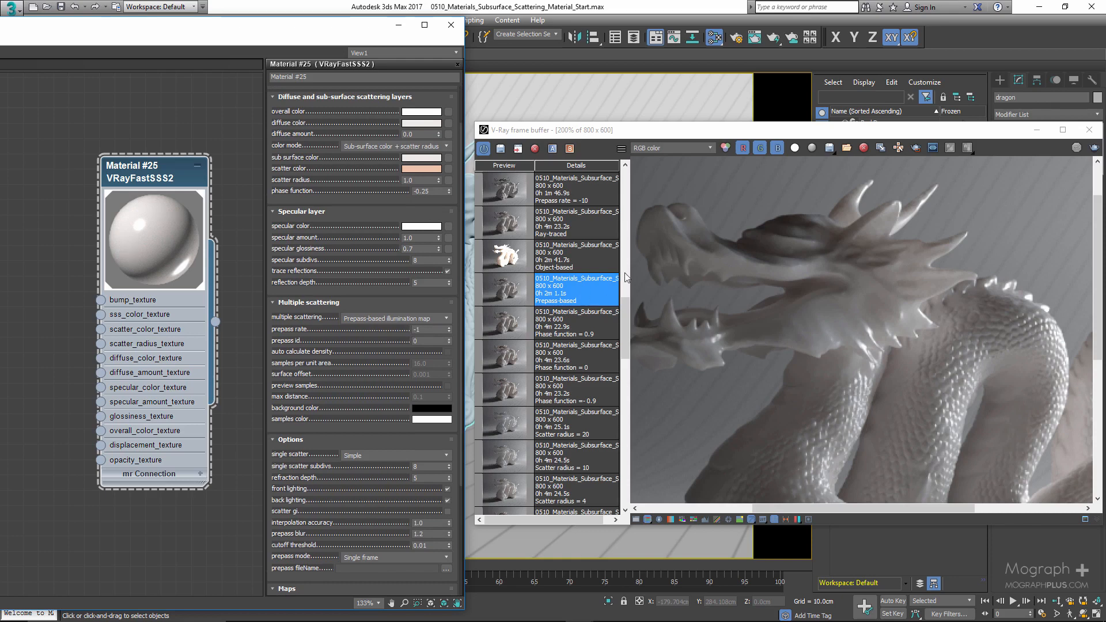
pyautogui.click(595, 224)
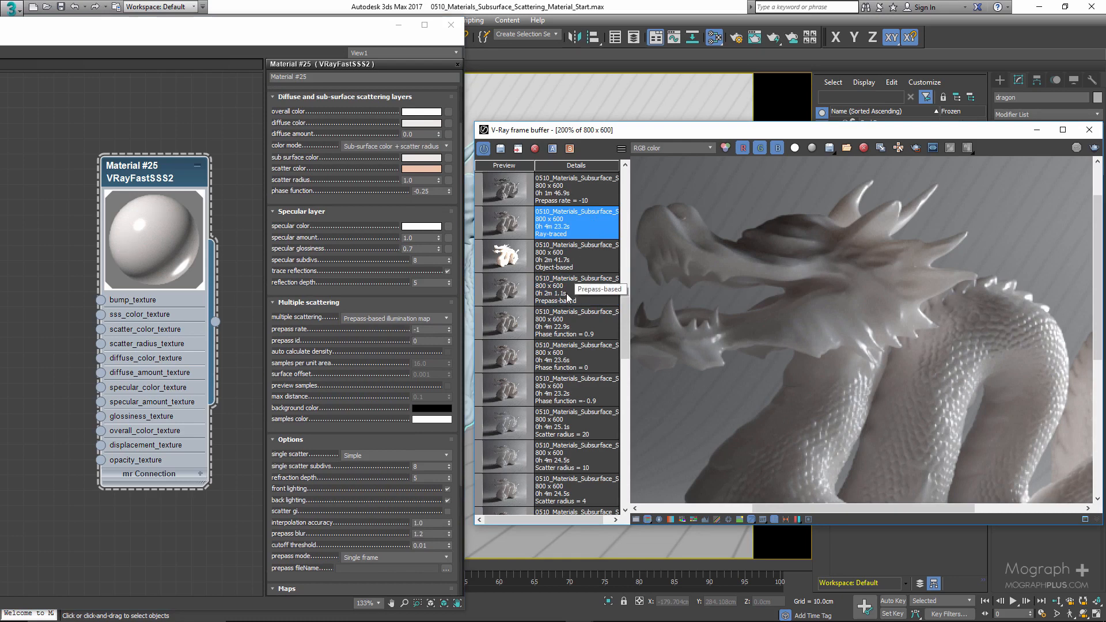
pyautogui.scroll(-2, 368, 322)
pyautogui.click(388, 296)
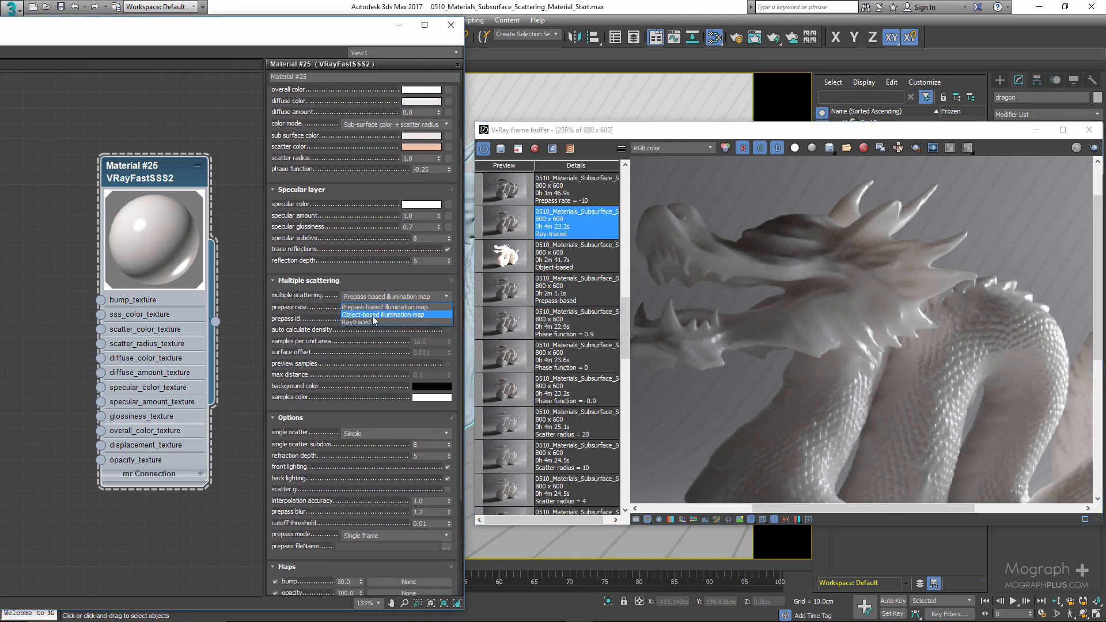
pyautogui.click(372, 322)
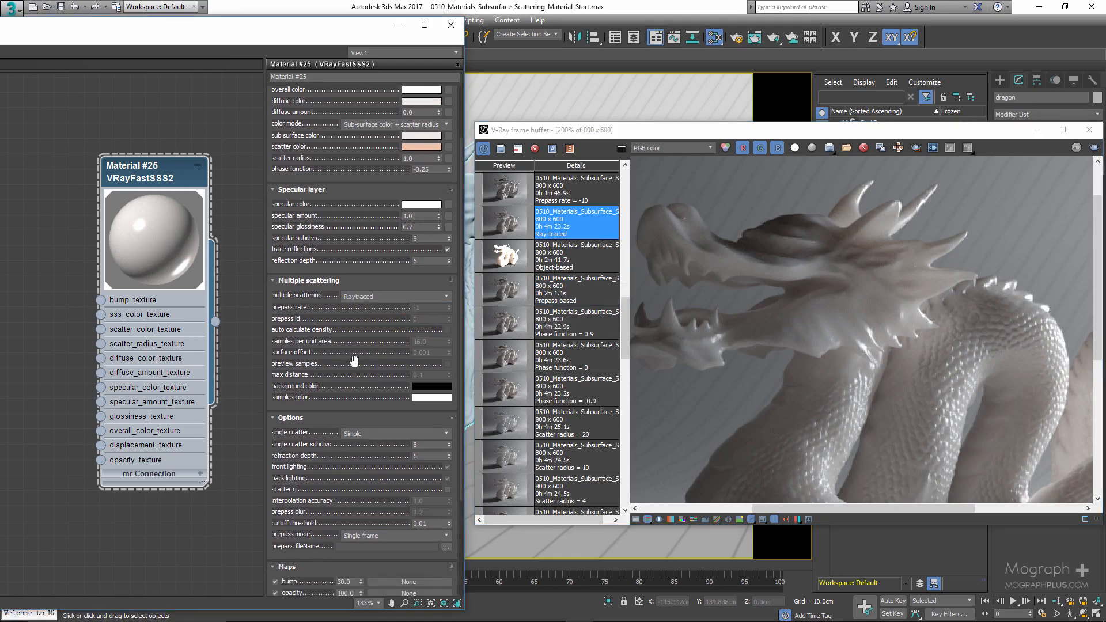
# - Switch the multiple scattering mode to Prepass-based illumination map
pyautogui.scroll(-2, 363, 340)
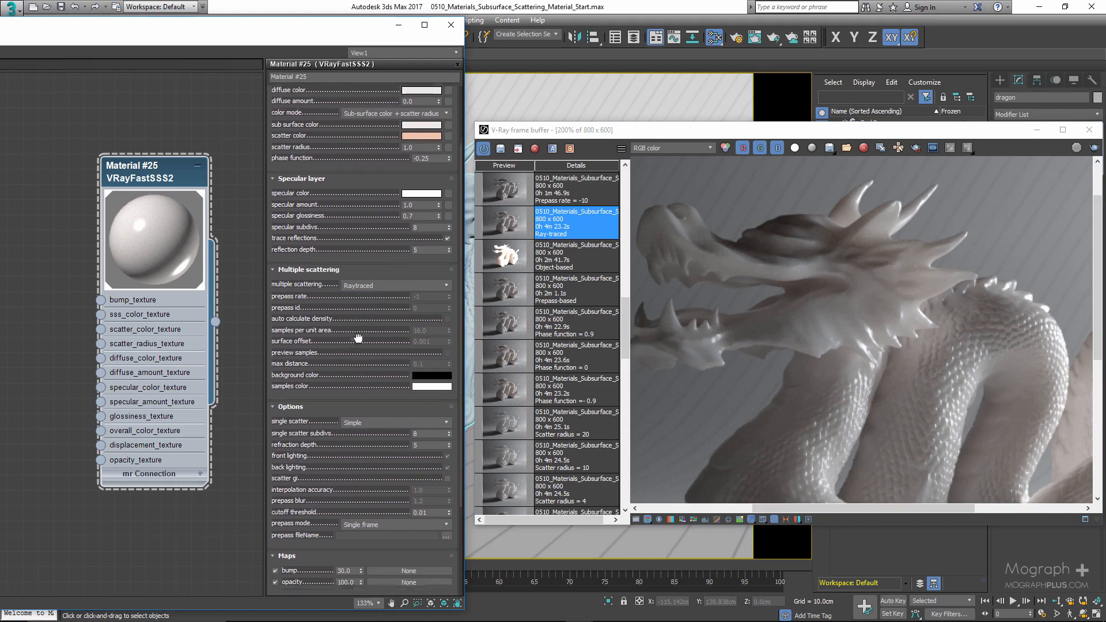
pyautogui.click(391, 276)
pyautogui.click(385, 284)
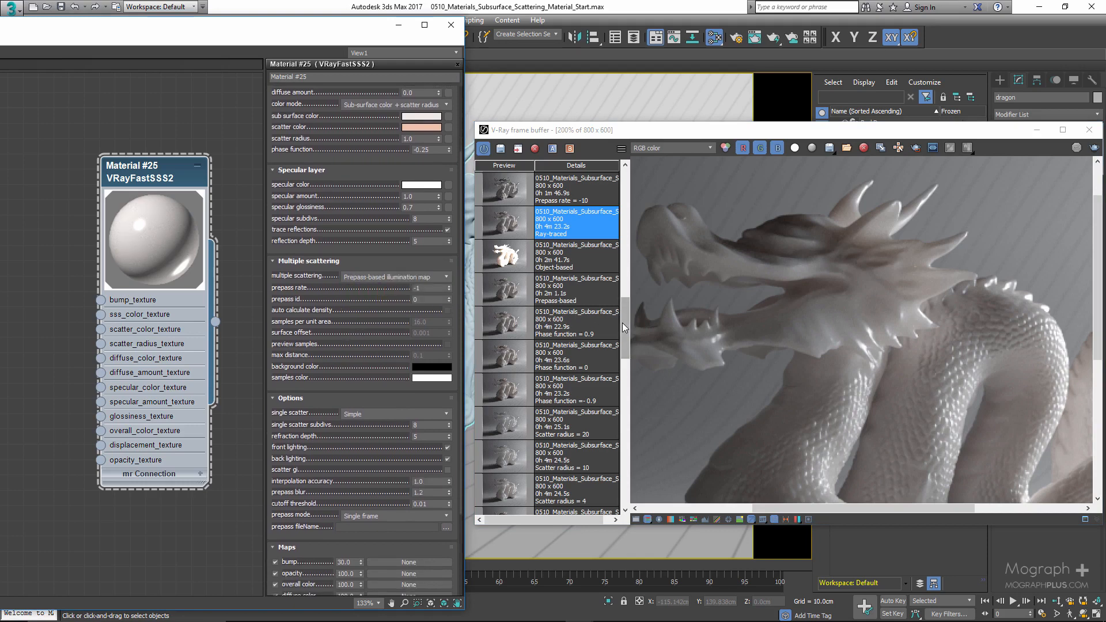
# - Set the prepass rate to -10 and display the Prepass rate = -10 render from the frame buffer history
pyautogui.scroll(7, 594, 345)
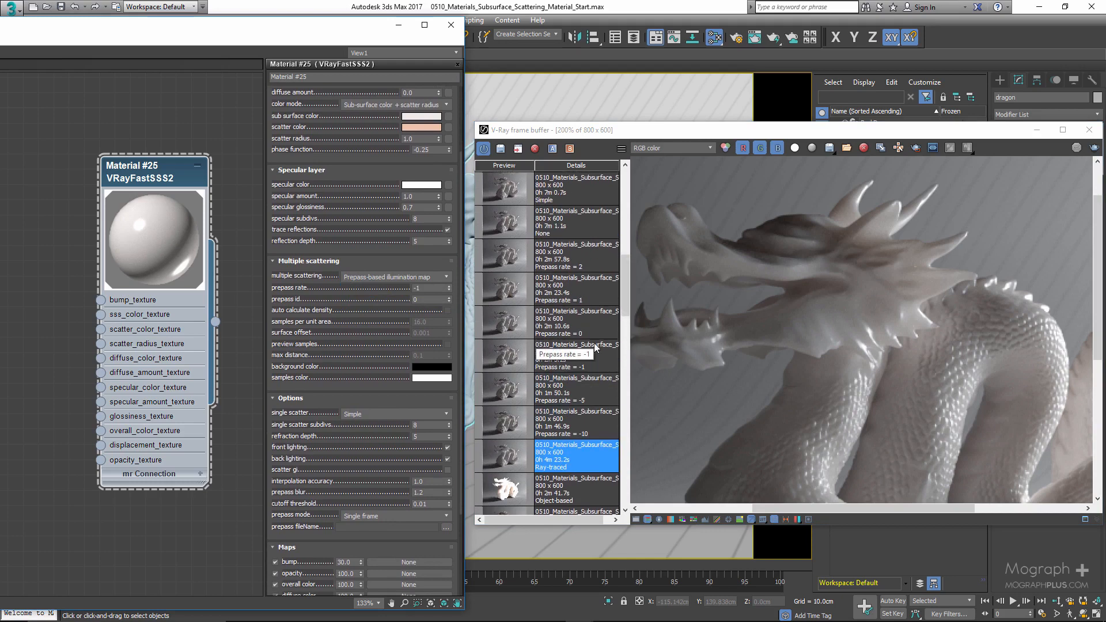
pyautogui.click(423, 287)
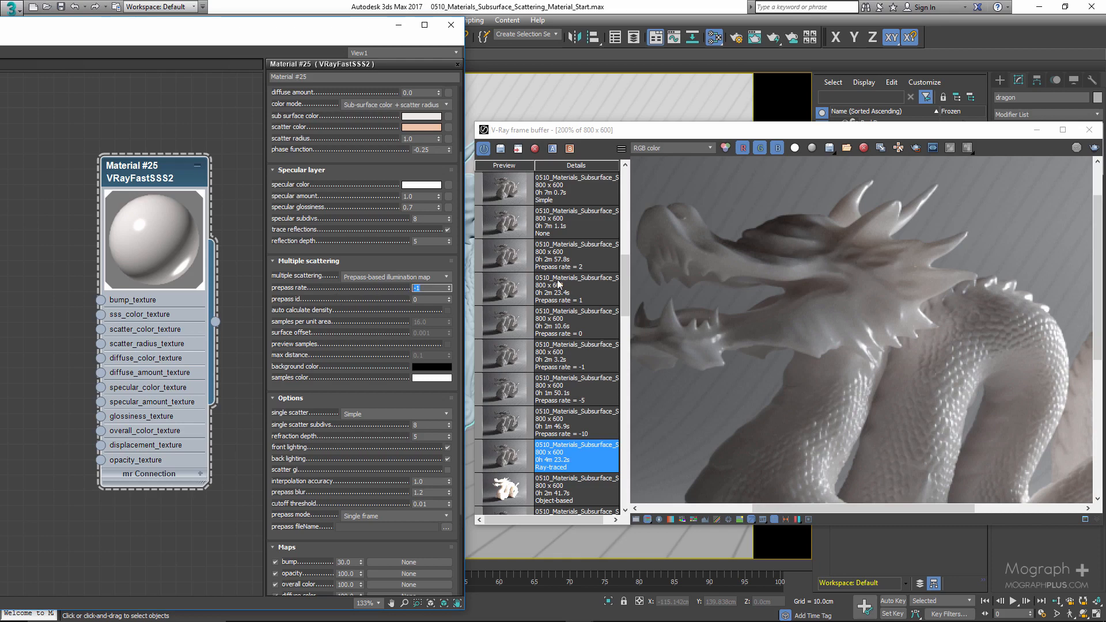
pyautogui.scroll(-1, 820, 257)
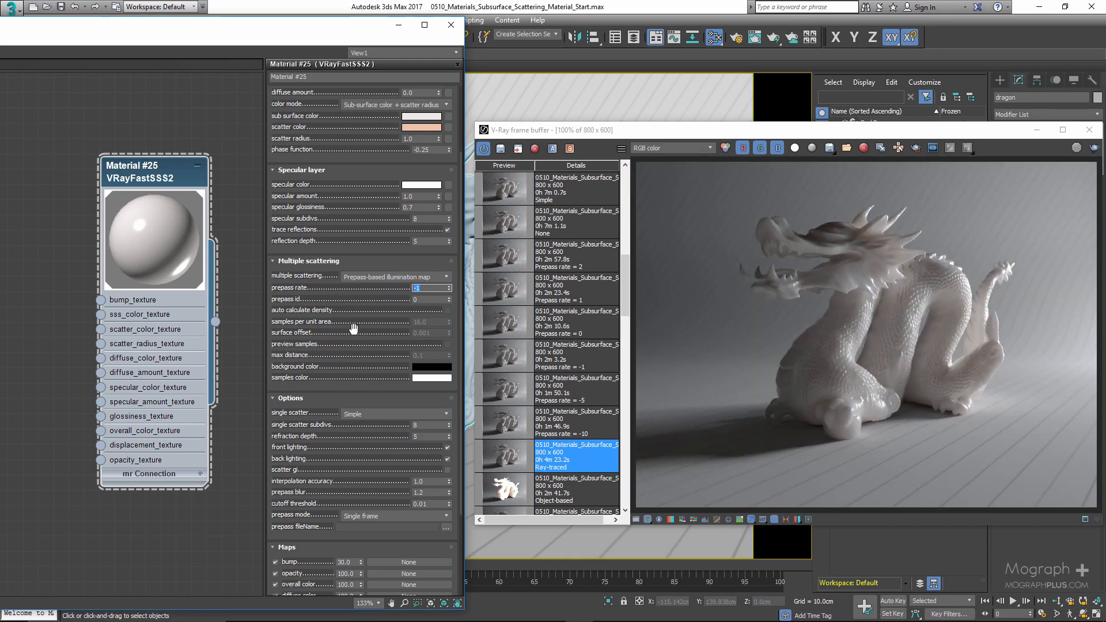
pyautogui.scroll(1, 354, 327)
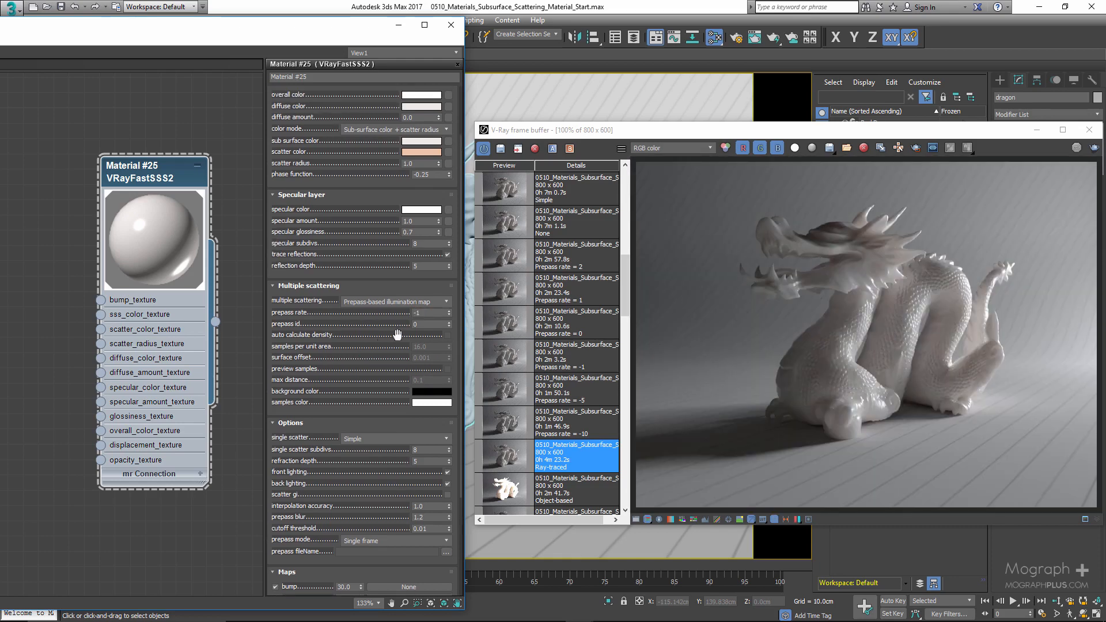
pyautogui.click(435, 314)
pyautogui.write('0')
pyautogui.write('-1')
pyautogui.press('Return')
pyautogui.click(438, 311)
pyautogui.click(501, 427)
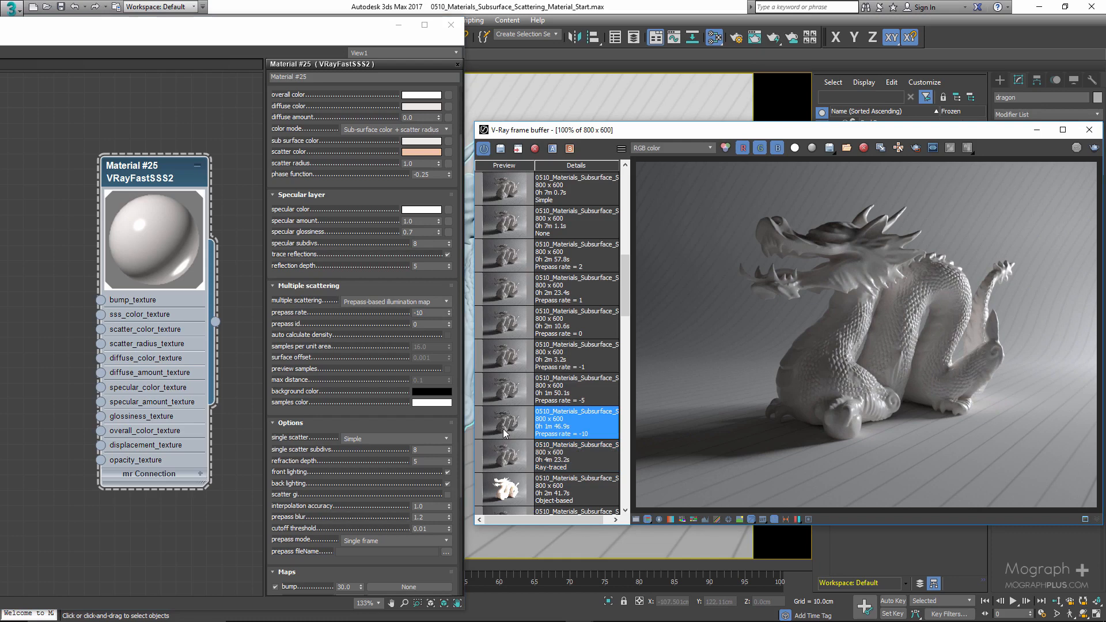
# - Set the prepass rate to -5 and display the Prepass rate = -5 render from the history
pyautogui.click(430, 311)
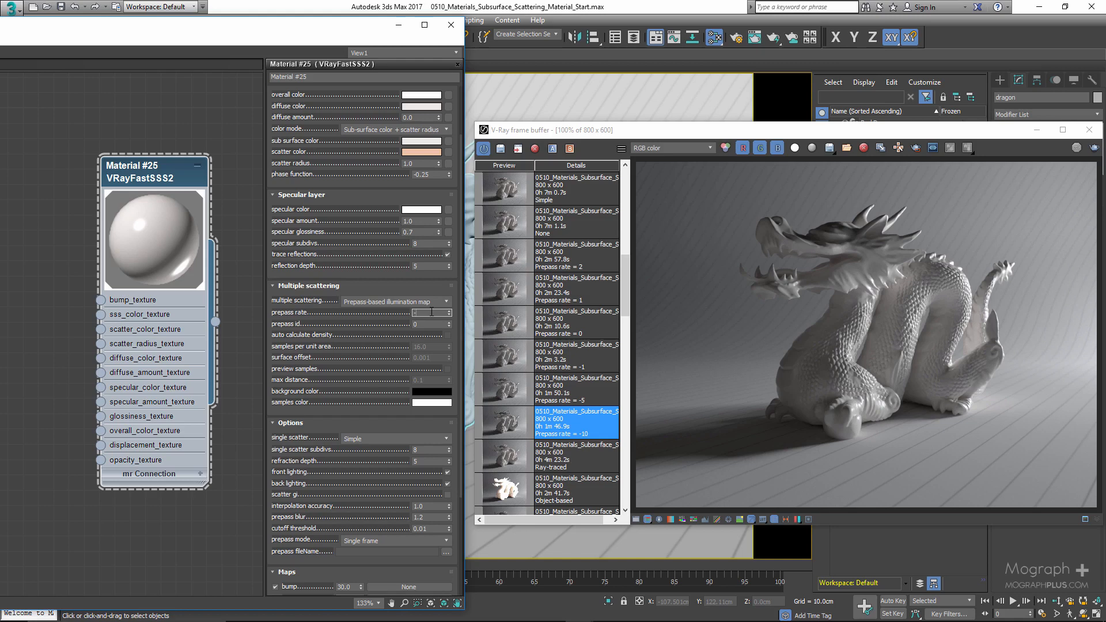
pyautogui.scroll(2, 854, 255)
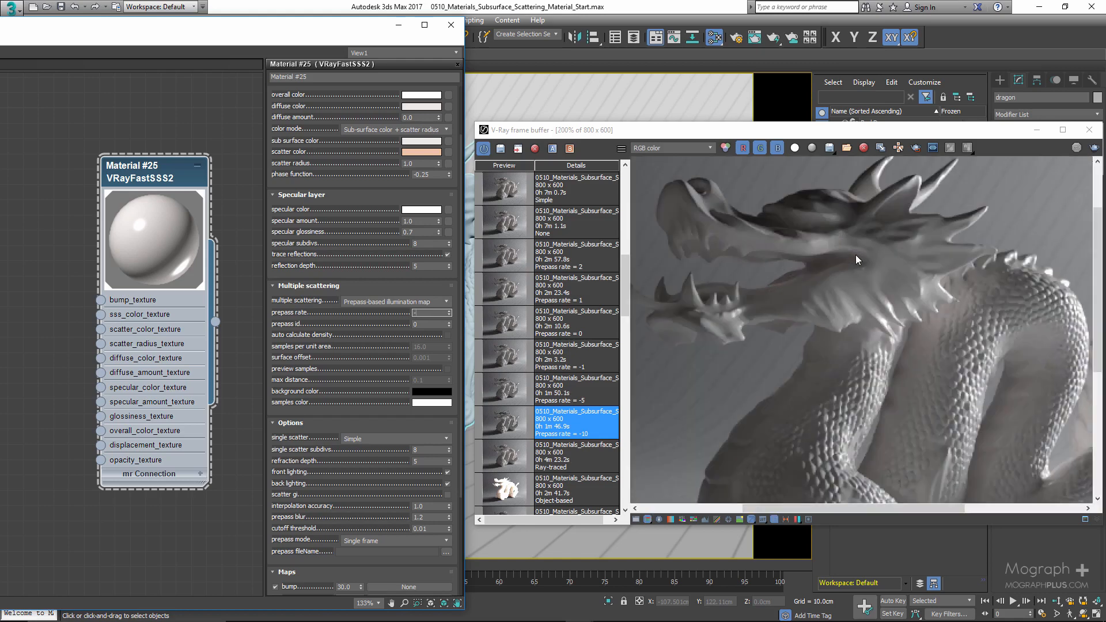
pyautogui.scroll(-2, 855, 255)
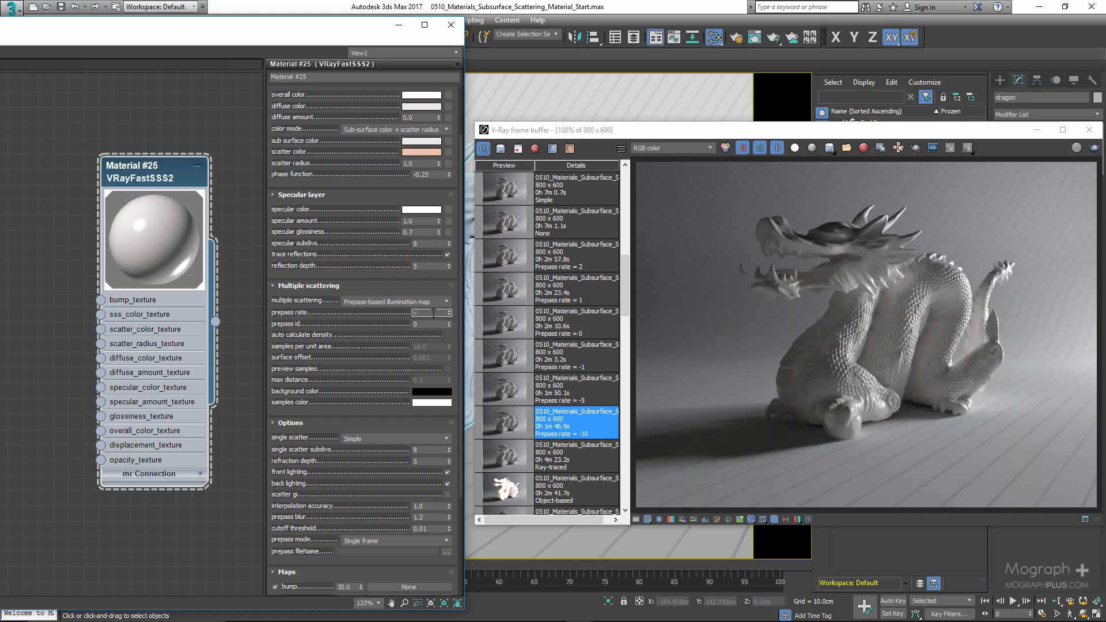
pyautogui.click(510, 390)
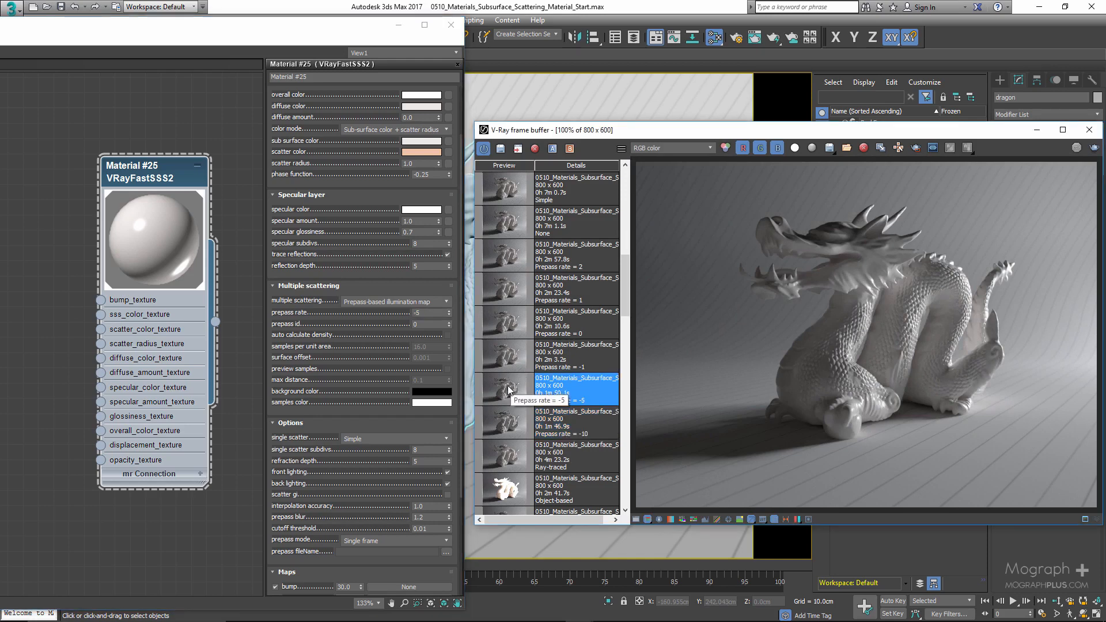
# - Zoom into the dragon's head and toggle between the Prepass rate -5 and -10 history renders to compare them
pyautogui.scroll(1, 803, 315)
pyautogui.moveTo(745, 368); pyautogui.dragTo(727, 428, button='middle')
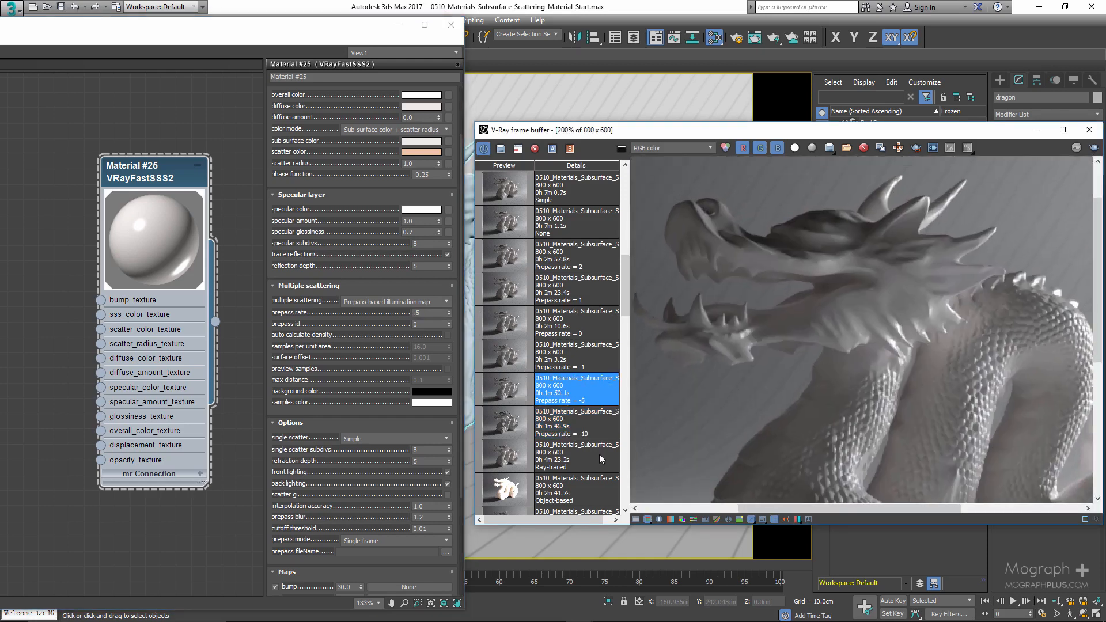
pyautogui.doubleClick(491, 419)
pyautogui.doubleClick(496, 392)
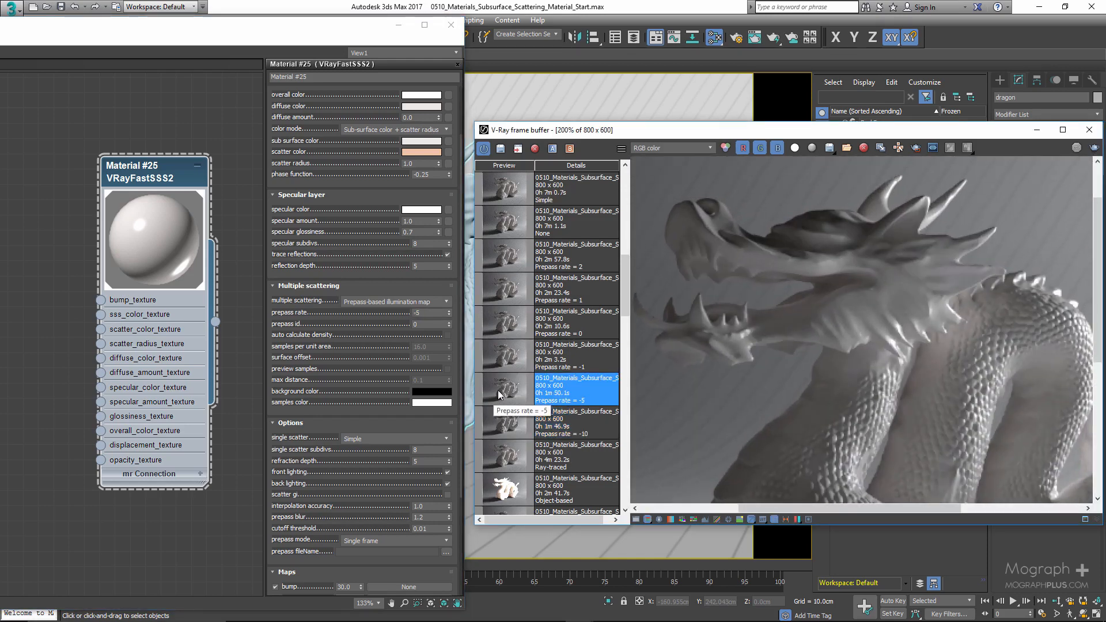
pyautogui.scroll(-1, 827, 363)
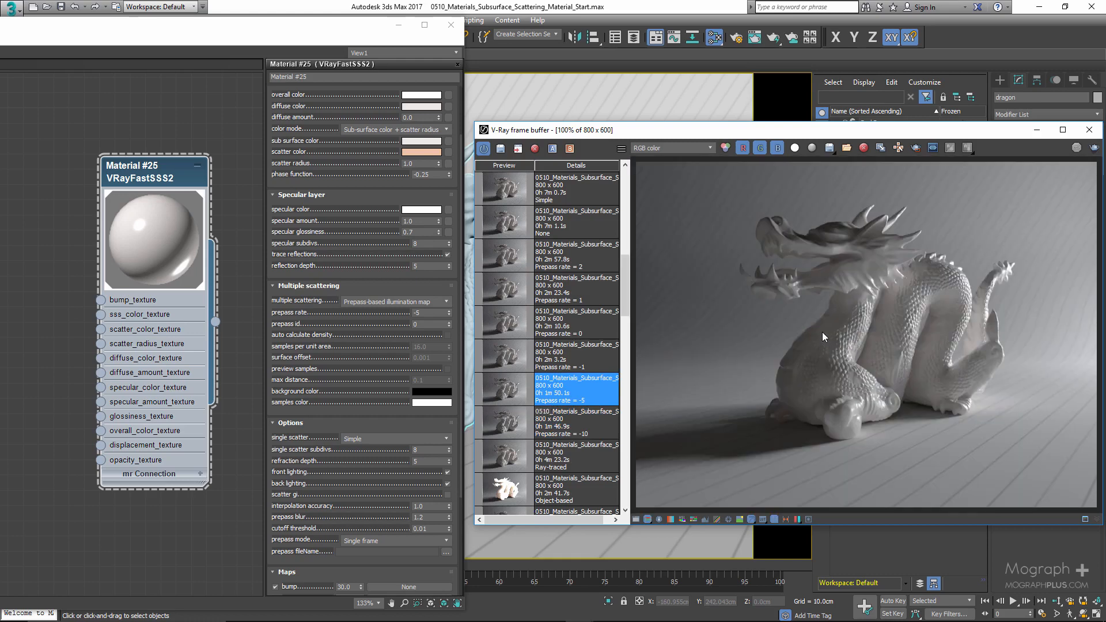
pyautogui.doubleClick(499, 426)
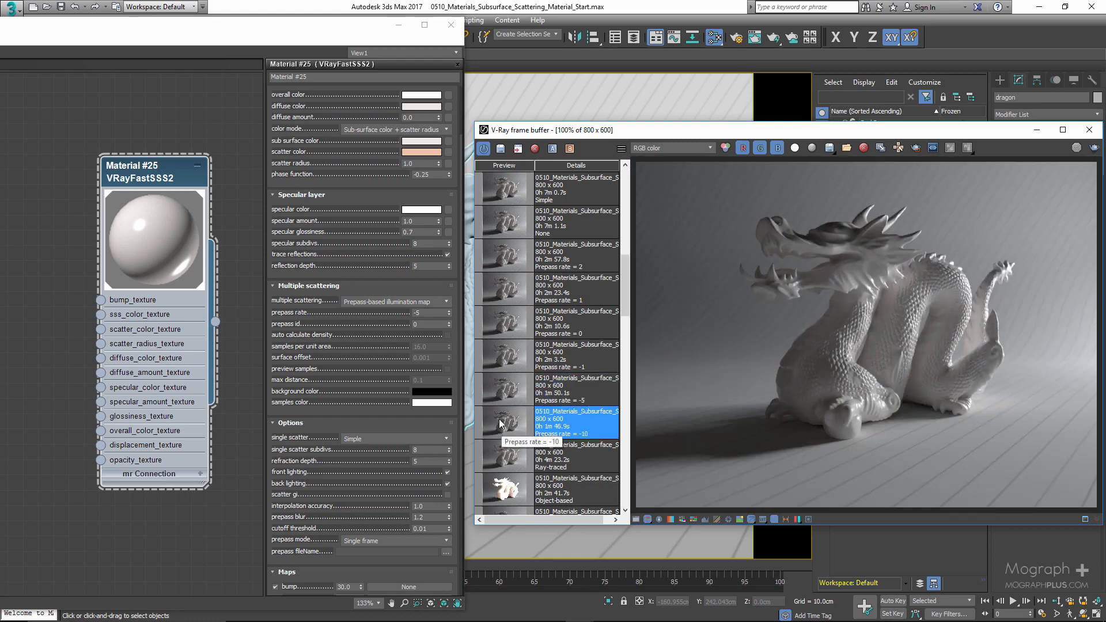
pyautogui.doubleClick(500, 403)
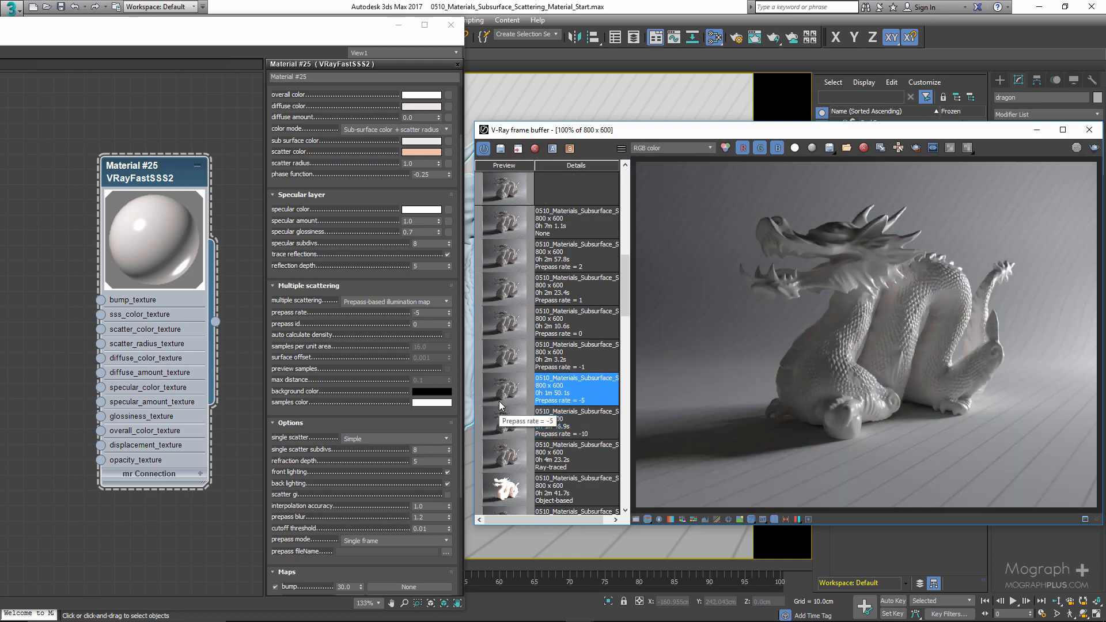
# - Set the prepass rate to -1 and display the Prepass rate = -1 render from the history
pyautogui.click(428, 313)
pyautogui.write('-1')
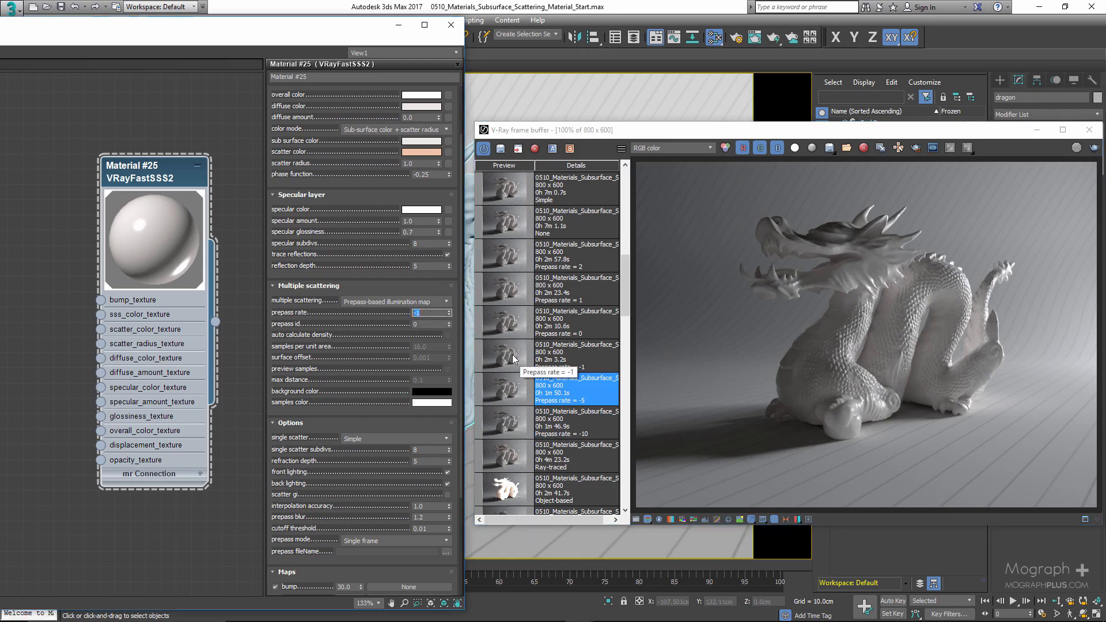
pyautogui.doubleClick(517, 355)
# - Inspect the Prepass rate -1 render closely around the dragon's head spikes at several zoom levels
pyautogui.scroll(5, 846, 241)
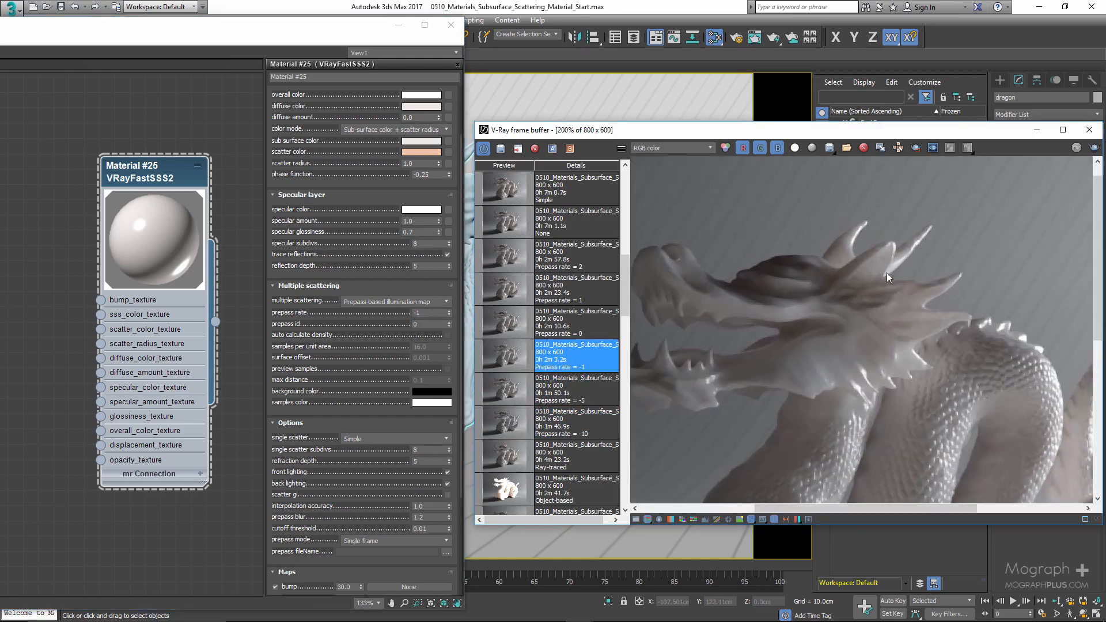
pyautogui.scroll(-1, 851, 266)
pyautogui.scroll(1, 852, 262)
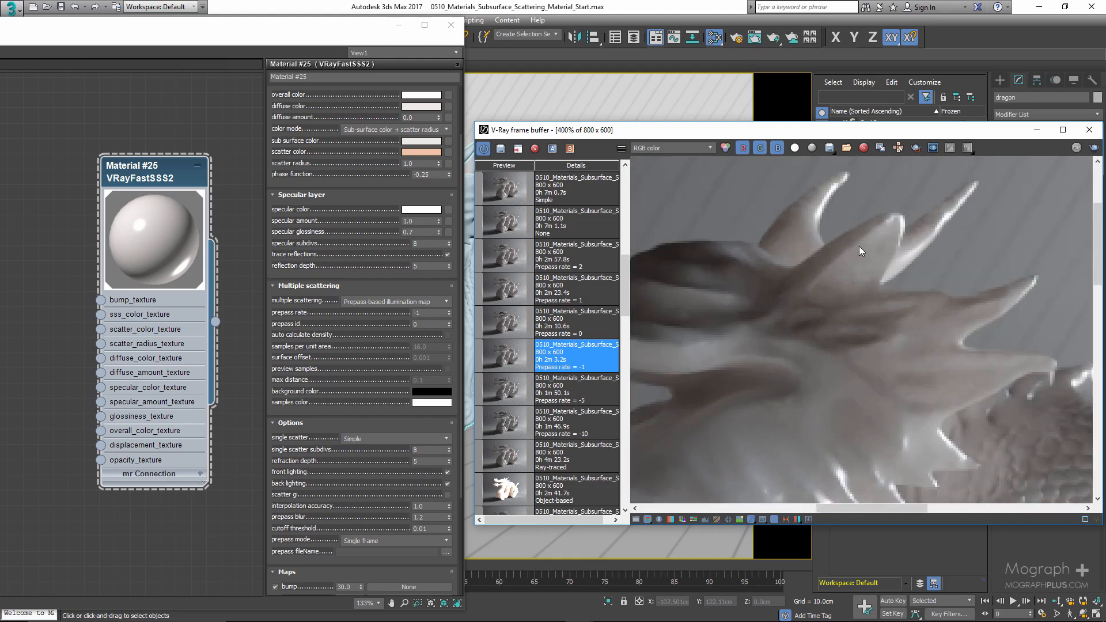
pyautogui.scroll(1, 879, 257)
pyautogui.scroll(-1, 869, 257)
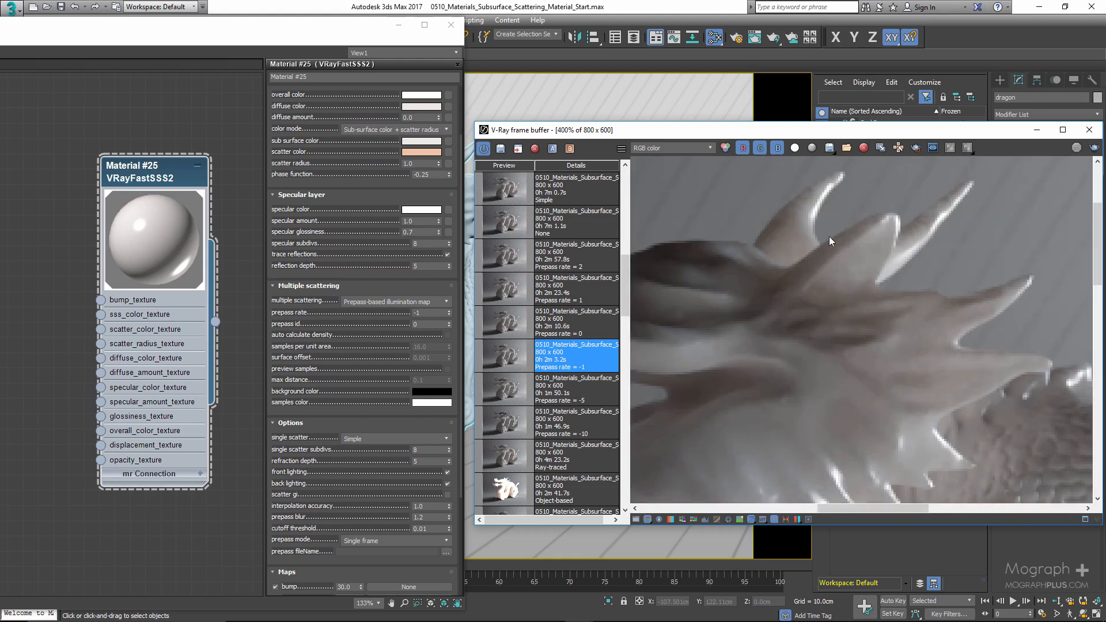
pyautogui.scroll(-1, 882, 245)
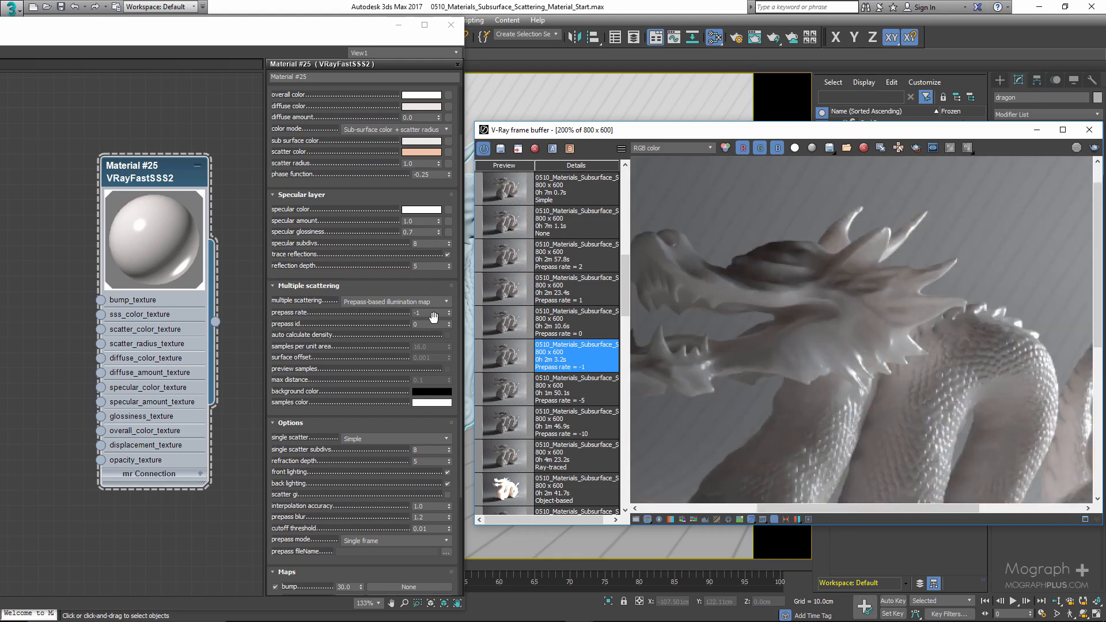
# - Set the prepass rate to 0 and display the Prepass rate = 0 render from the history
pyautogui.moveTo(426, 313); pyautogui.dragTo(372, 312)
pyautogui.write('0')
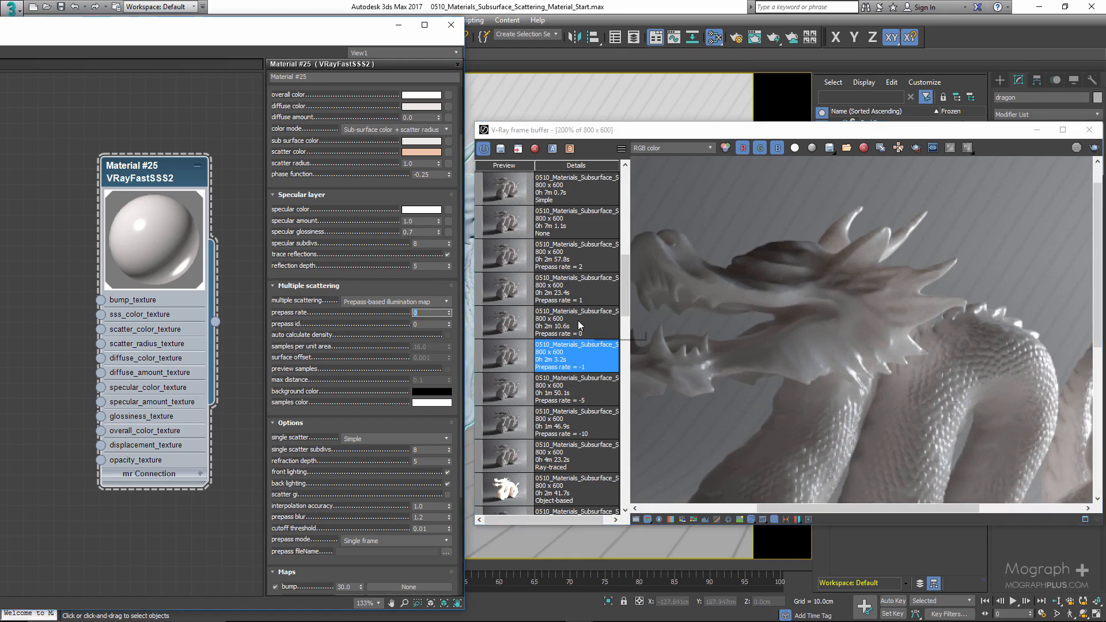
pyautogui.click(575, 320)
# - Compare the Prepass rate 0 and -1 renders at different zoom levels around the dragon's head
pyautogui.scroll(1, 783, 302)
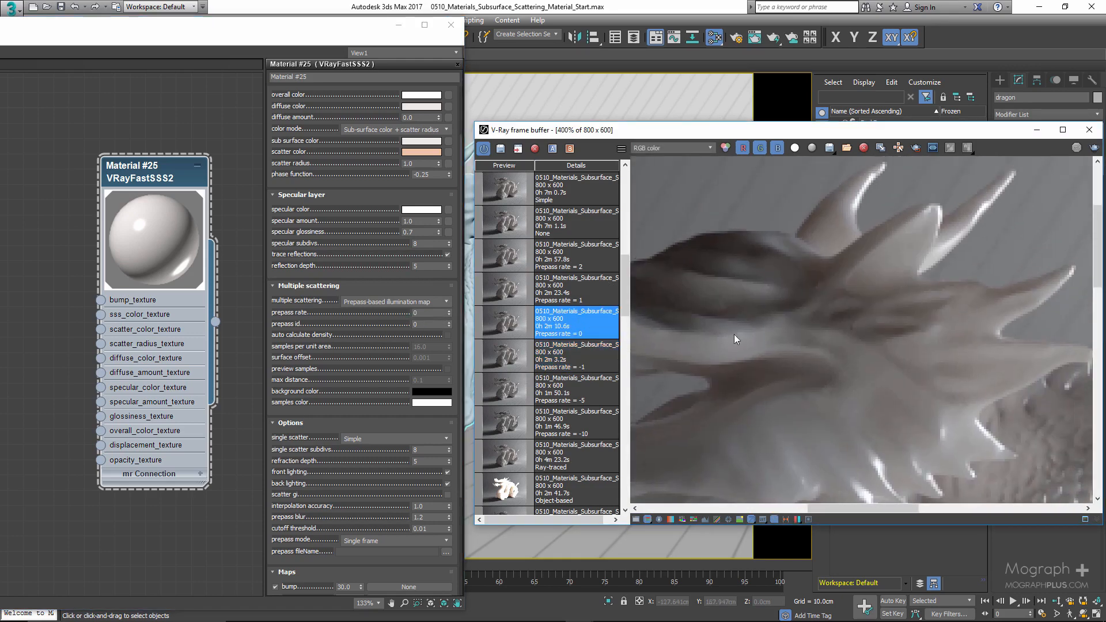
pyautogui.click(515, 355)
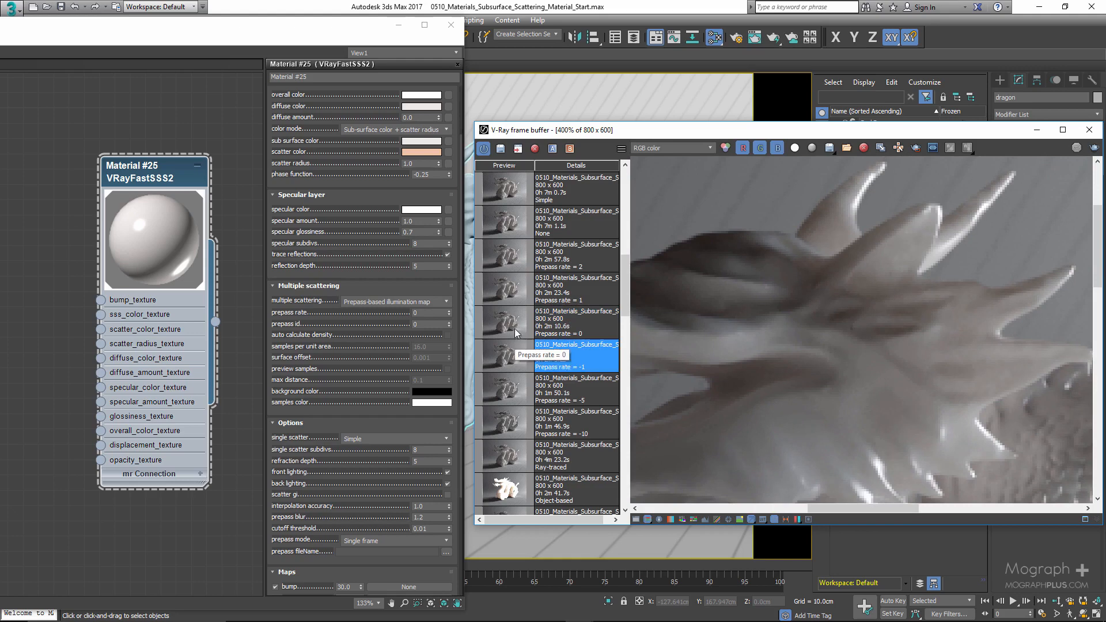
pyautogui.click(514, 328)
pyautogui.scroll(-2, 745, 333)
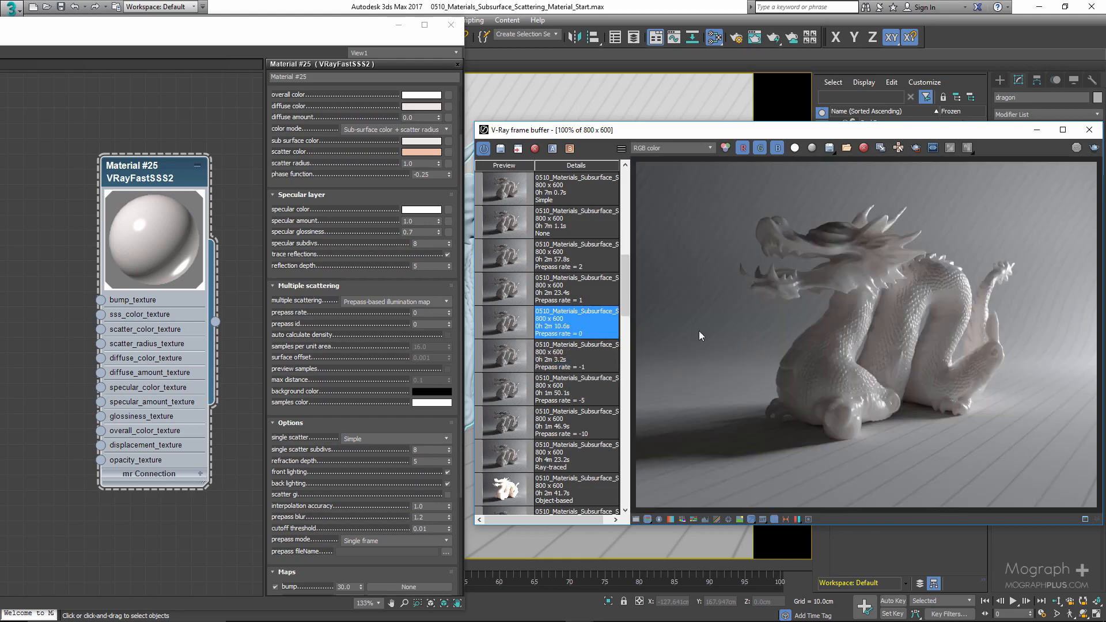
pyautogui.click(495, 358)
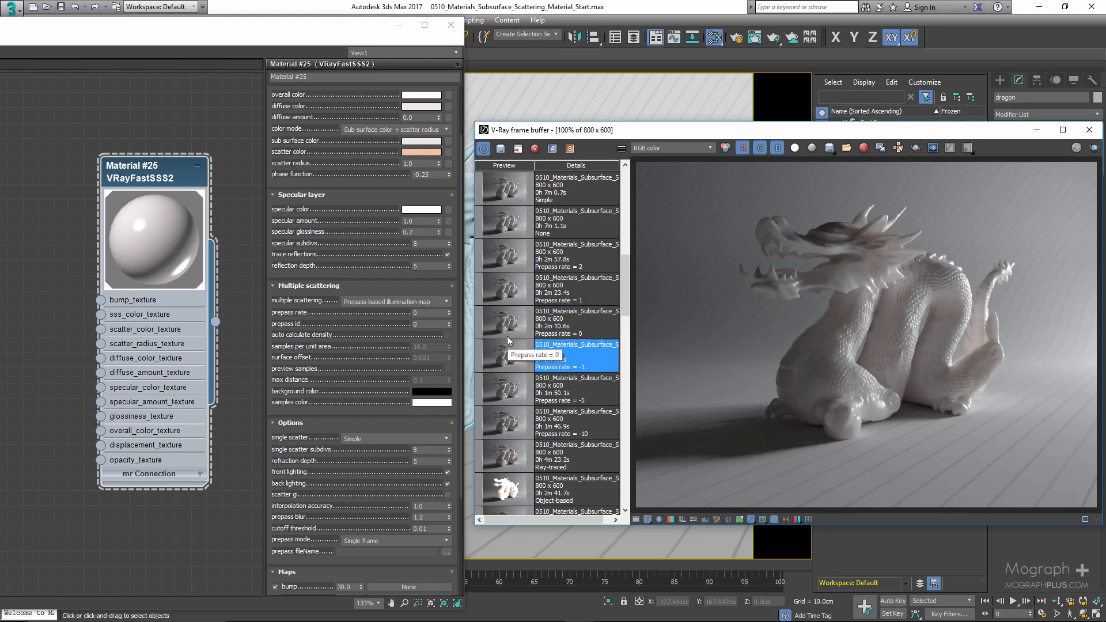
pyautogui.click(506, 336)
pyautogui.scroll(1, 797, 315)
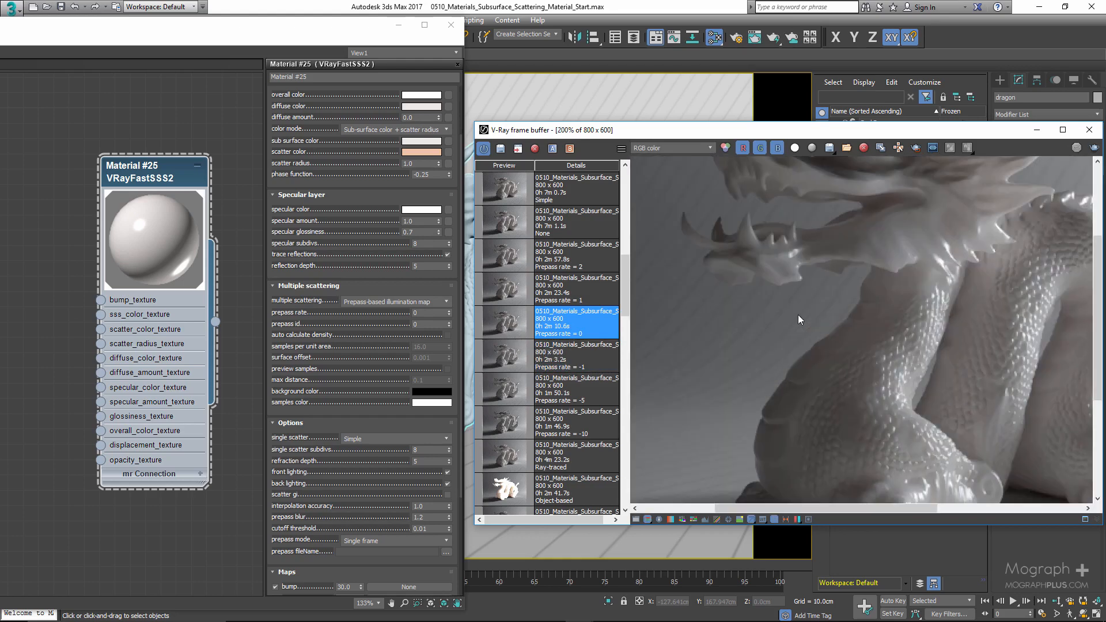
pyautogui.moveTo(797, 315); pyautogui.dragTo(783, 398, button='middle')
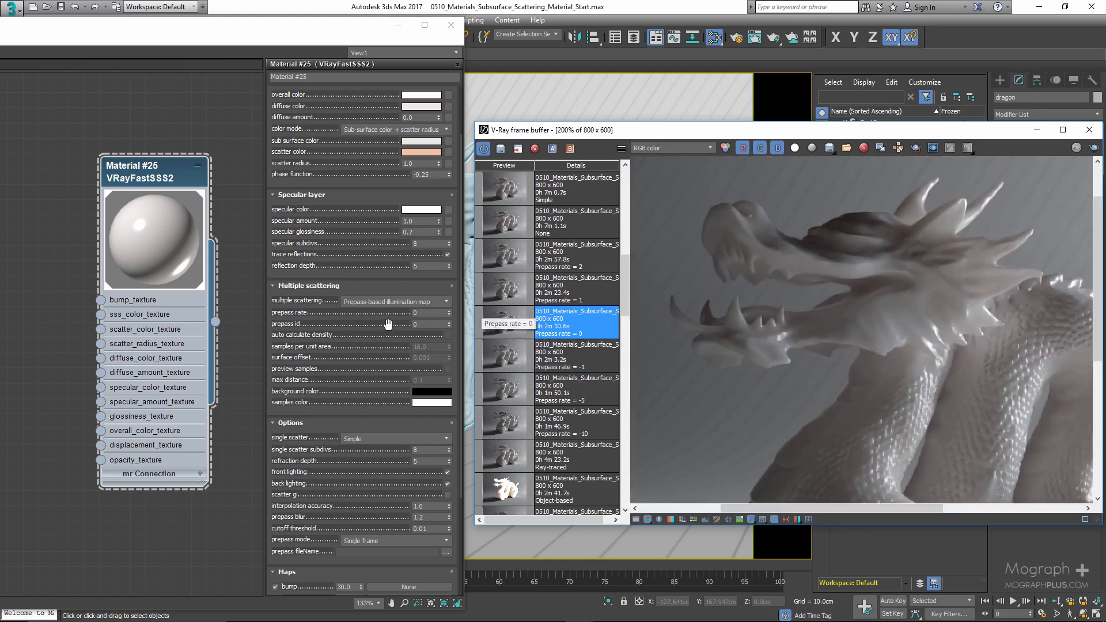
# - Set the prepass rate to 1 and display the Prepass rate = 1 render from the history
pyautogui.click(429, 312)
pyautogui.write('1')
pyautogui.click(499, 295)
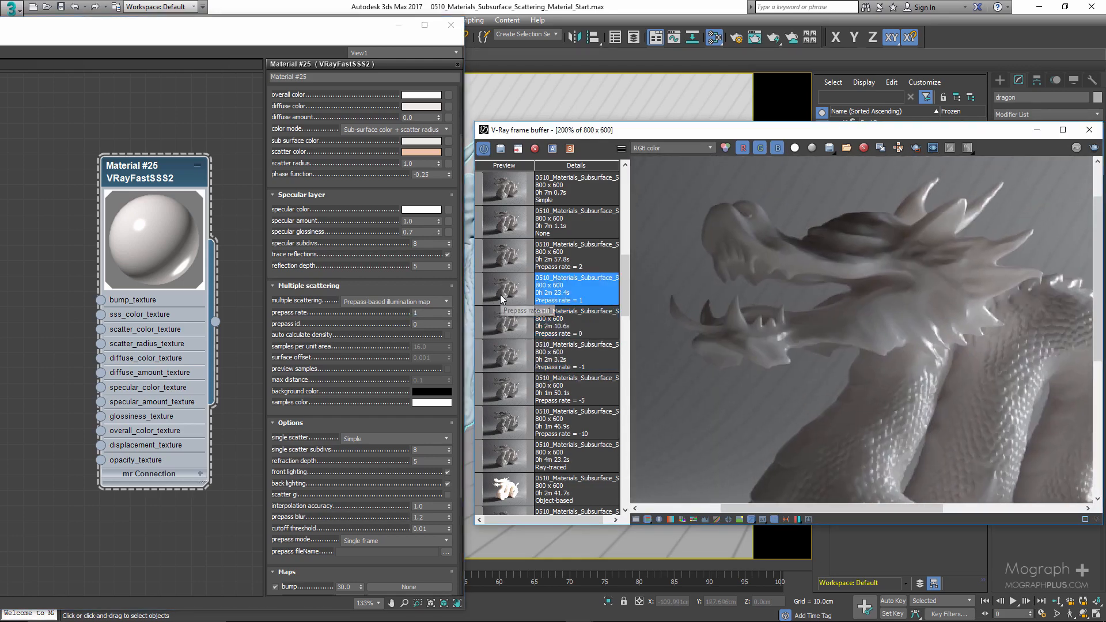
# - Set the prepass rate to 2 and display the Prepass rate = 2 render from the history
pyautogui.scroll(-1, 725, 309)
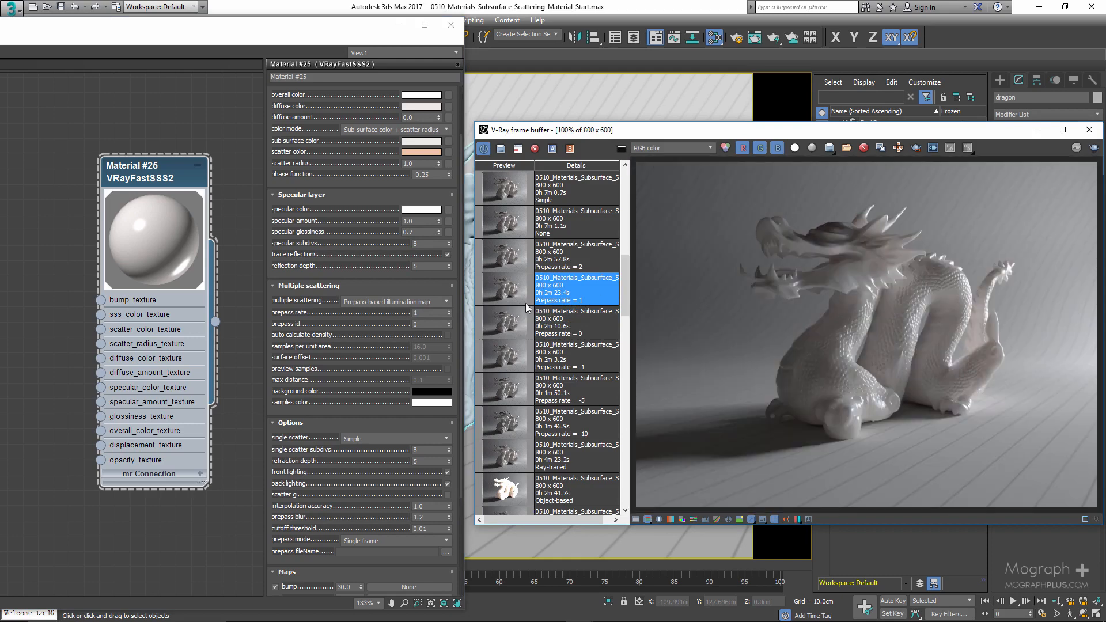
pyautogui.click(429, 313)
pyautogui.write('2')
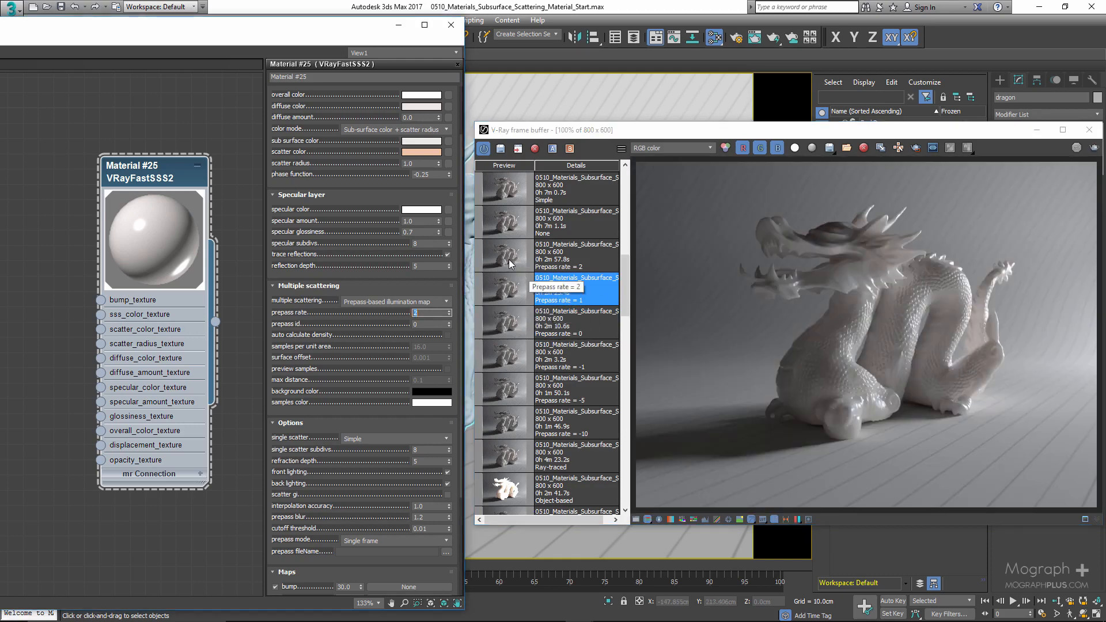
pyautogui.click(509, 264)
# - Zoom into the dragon's head on the Prepass rate 2 render and compare it with the Prepass rate -1 render
pyautogui.scroll(2, 927, 254)
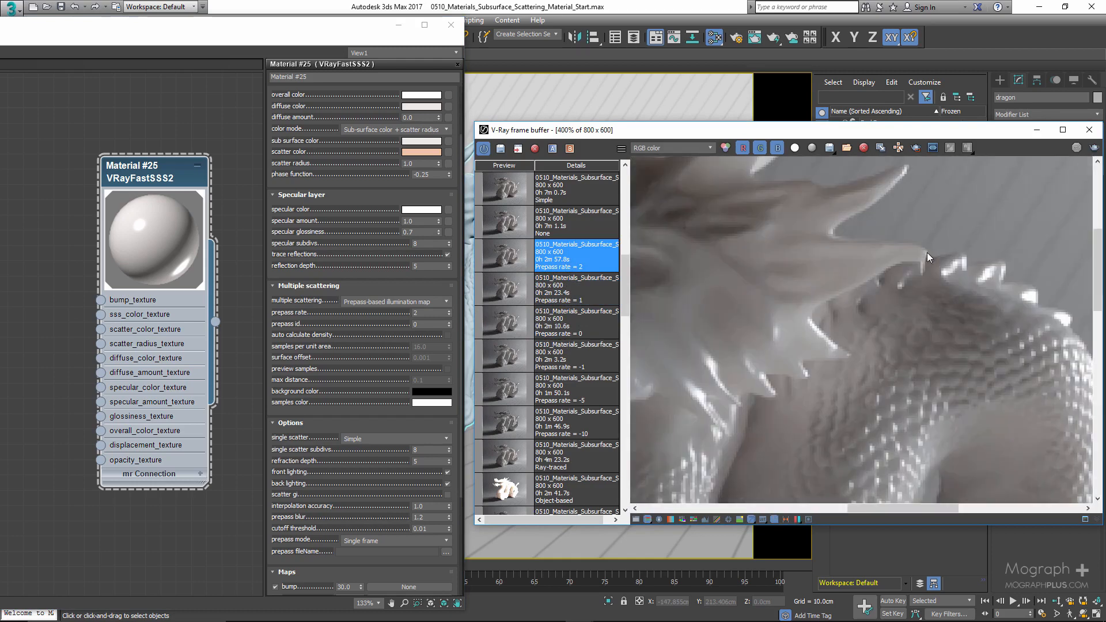
pyautogui.scroll(-1, 927, 252)
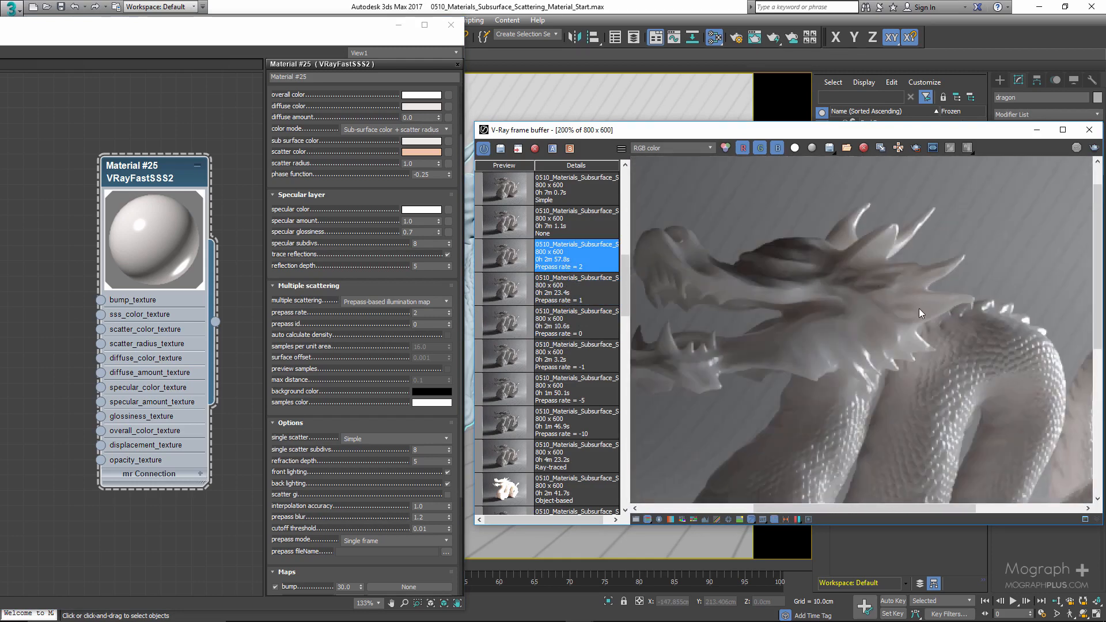
pyautogui.moveTo(919, 308); pyautogui.dragTo(898, 305, button='middle')
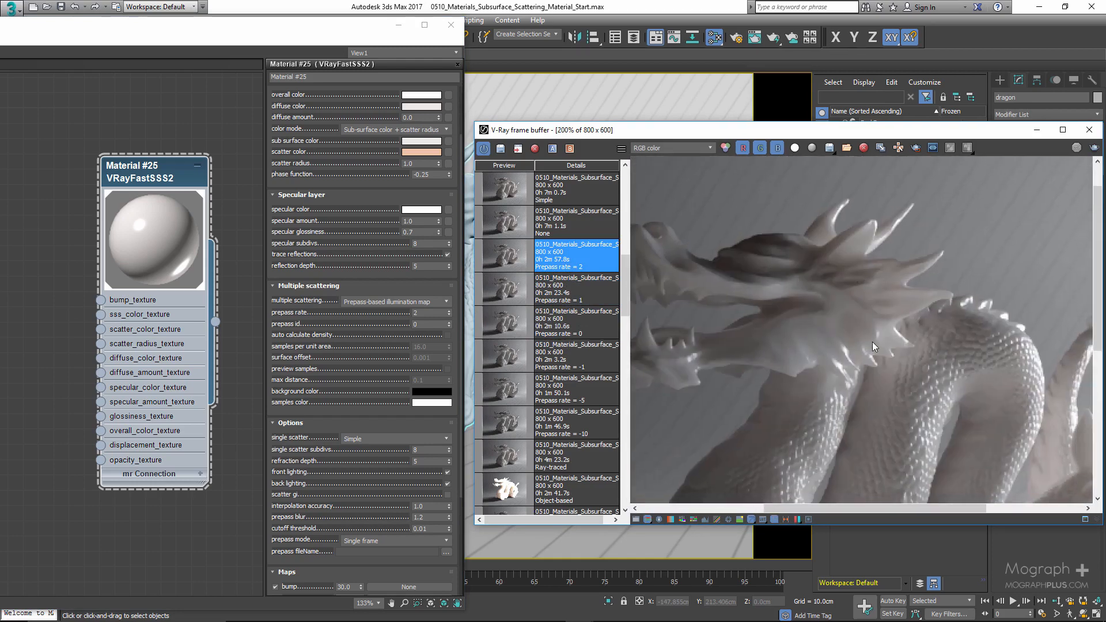
pyautogui.click(508, 358)
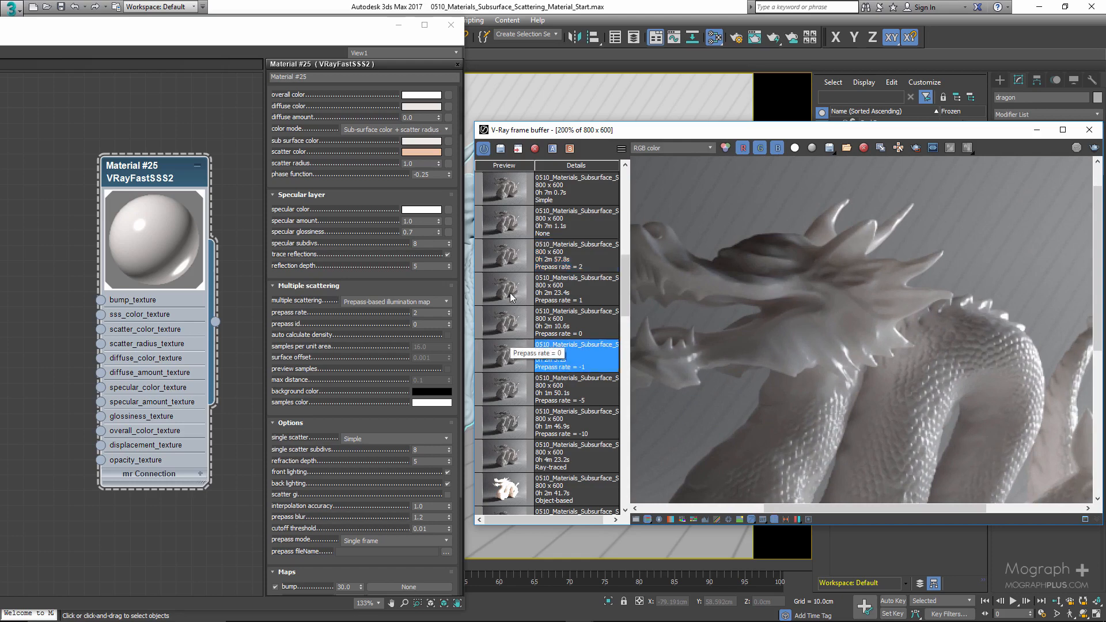
# - Compare the Prepass rate = 2 render with the Ray-traced render in the frame buffer history
pyautogui.click(507, 262)
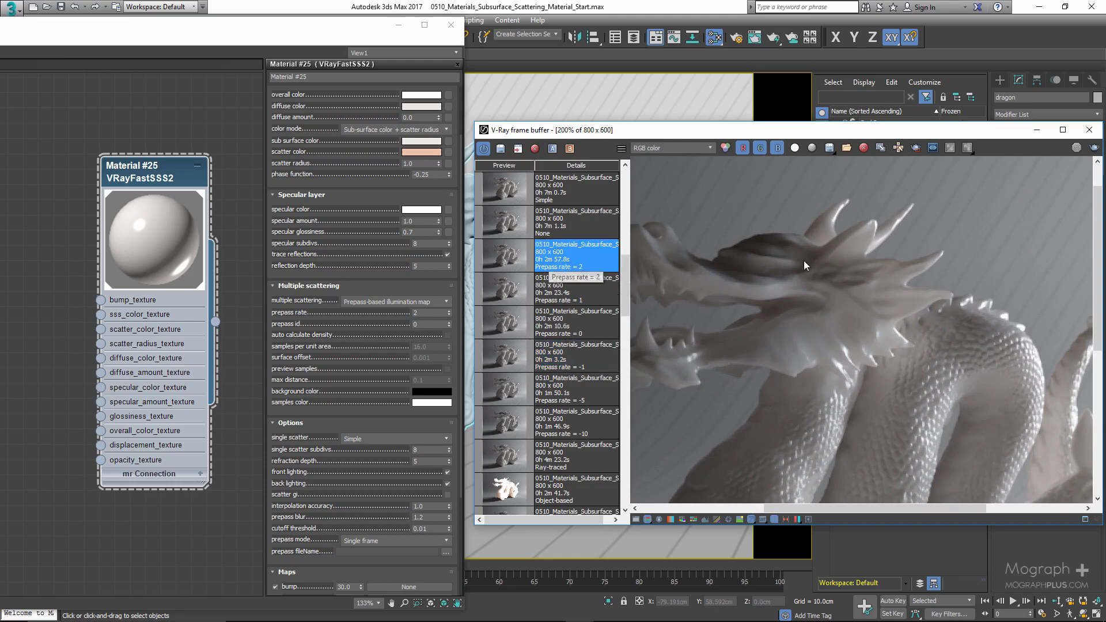
pyautogui.scroll(-1, 804, 261)
pyautogui.scroll(1, 870, 246)
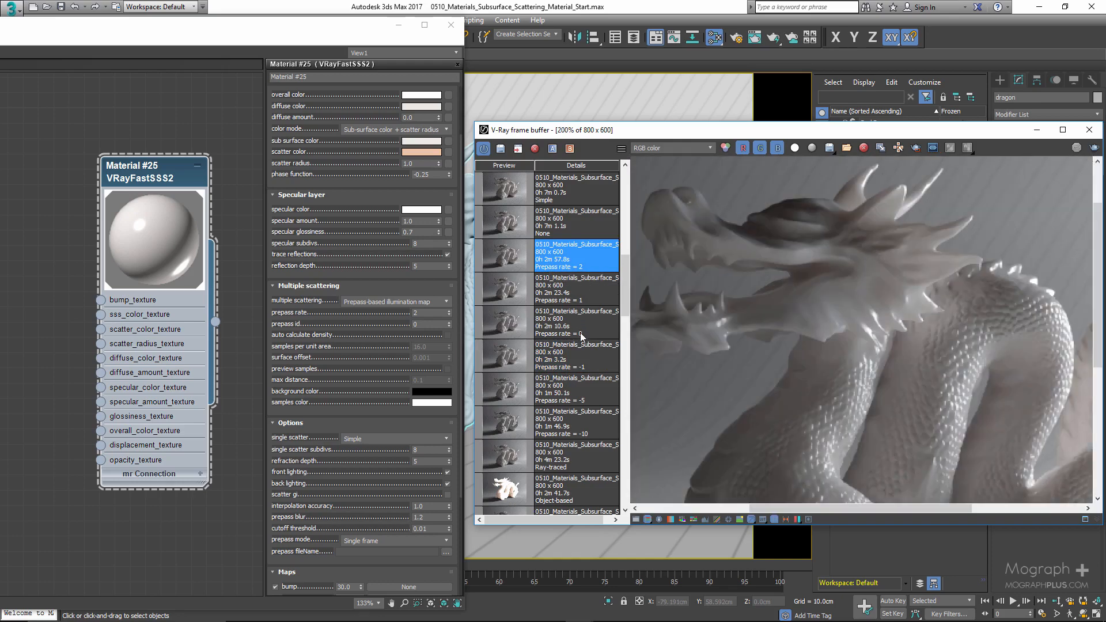
pyautogui.click(599, 459)
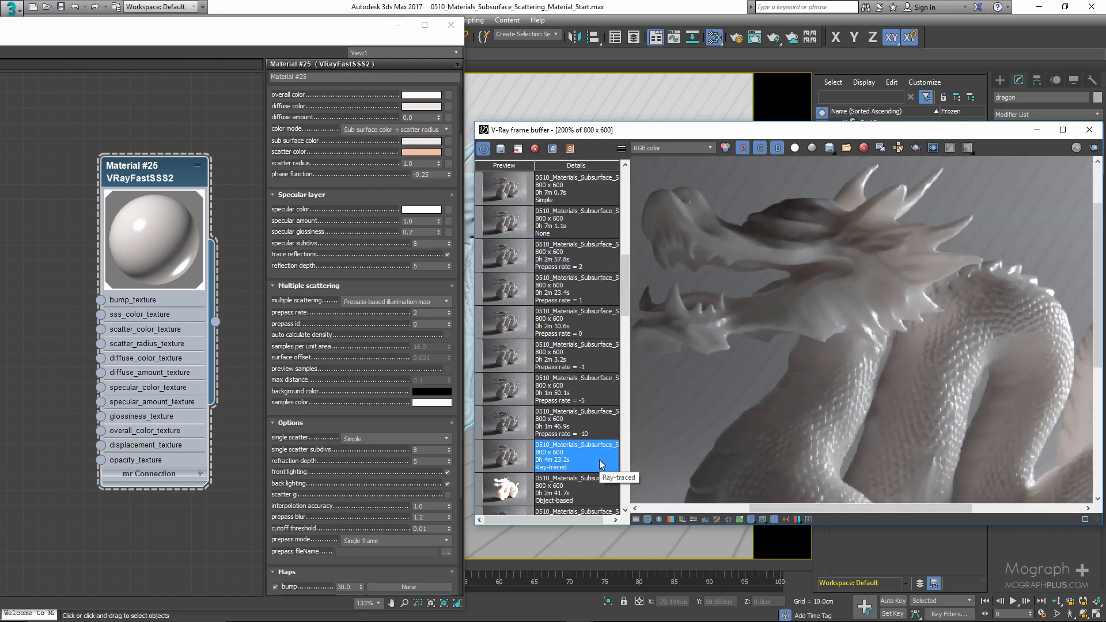
pyautogui.doubleClick(587, 261)
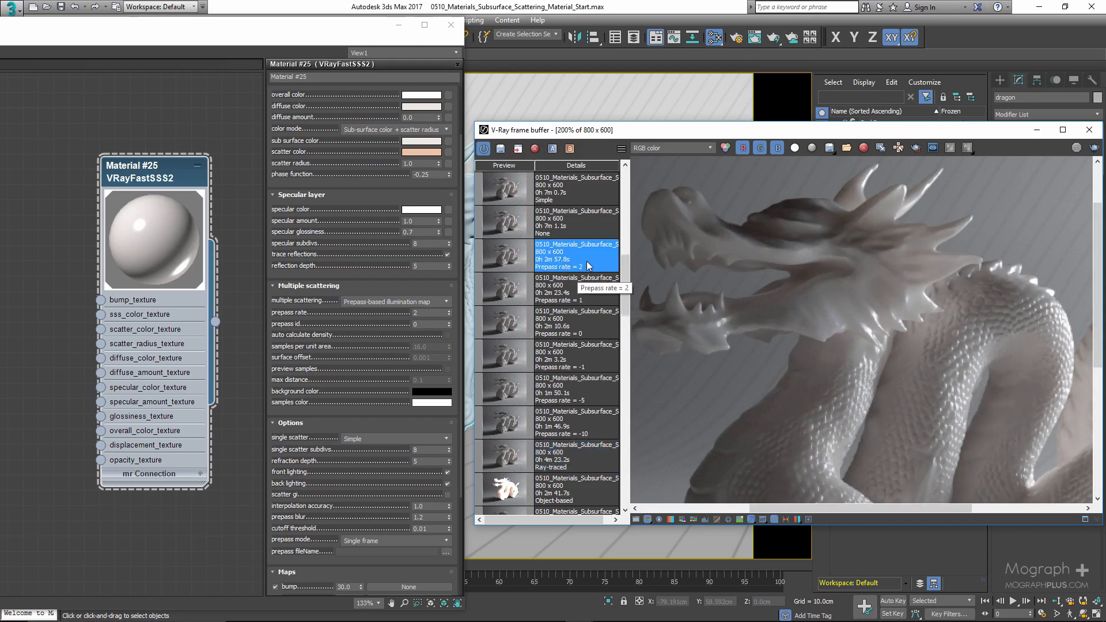
pyautogui.doubleClick(601, 459)
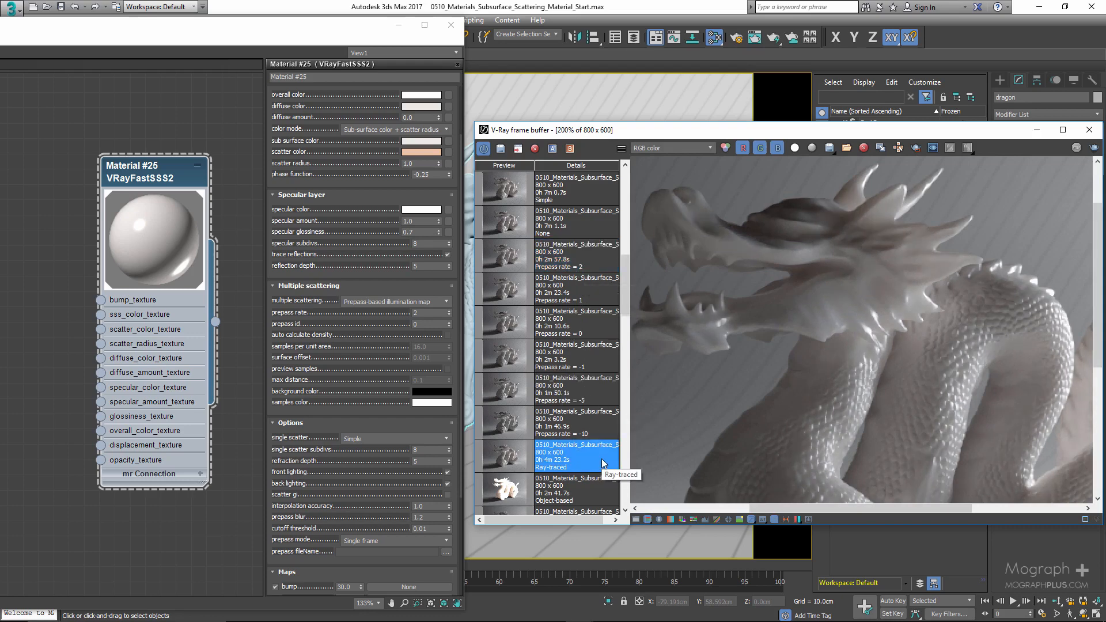
pyautogui.click(582, 258)
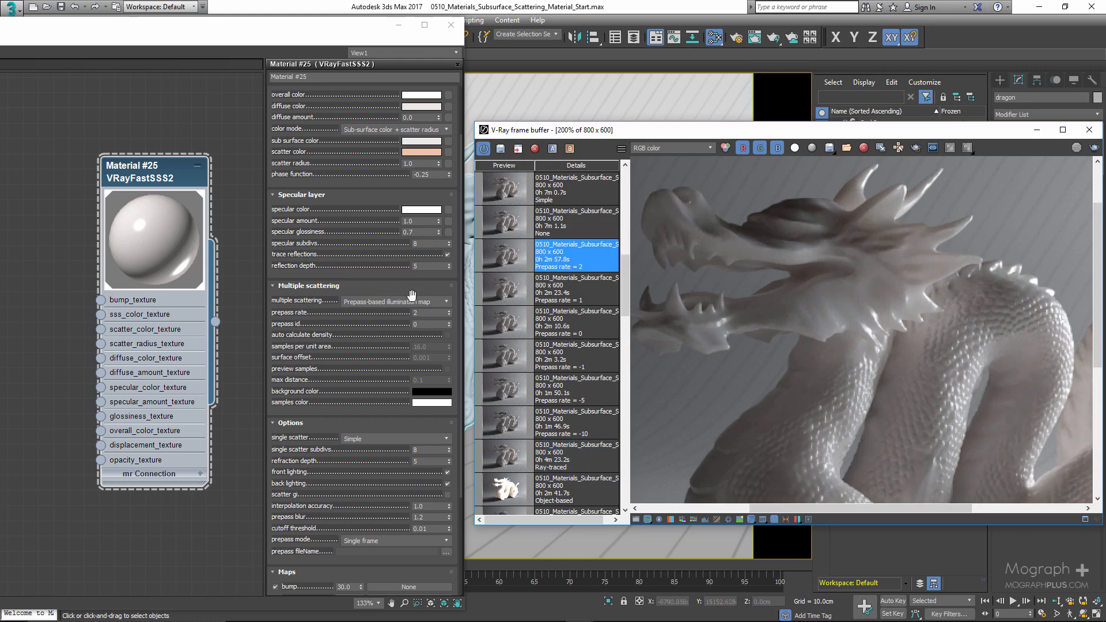
# - Set the prepass rate to -1 and return the frame buffer view to 100% zoom
pyautogui.click(433, 316)
pyautogui.doubleClick(433, 316)
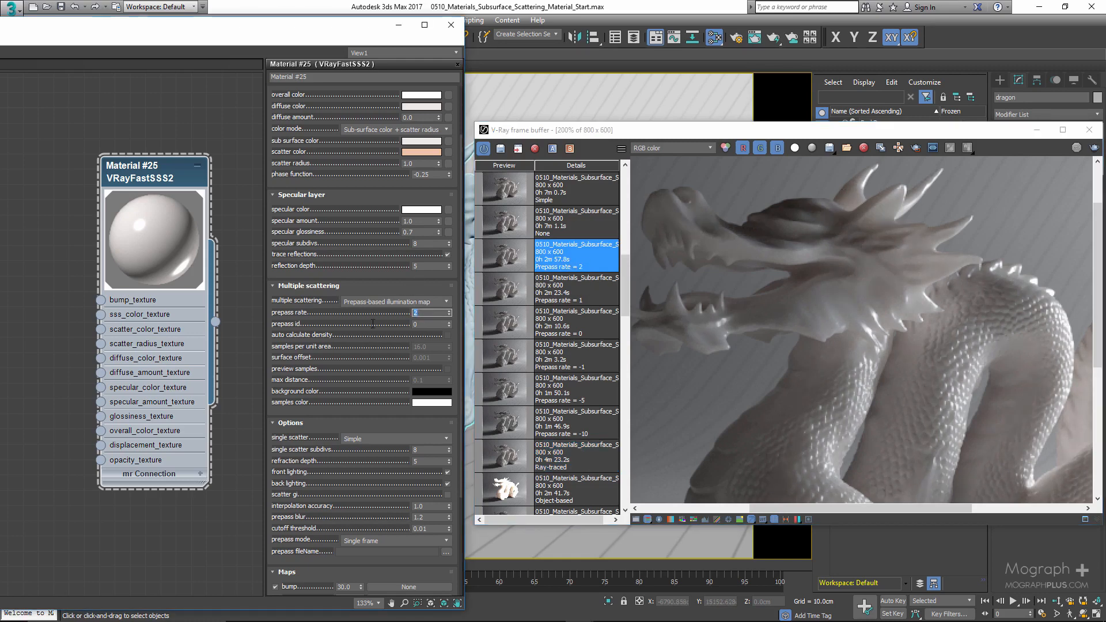
pyautogui.write('-1')
pyautogui.press('Return')
pyautogui.doubleClick(890, 364)
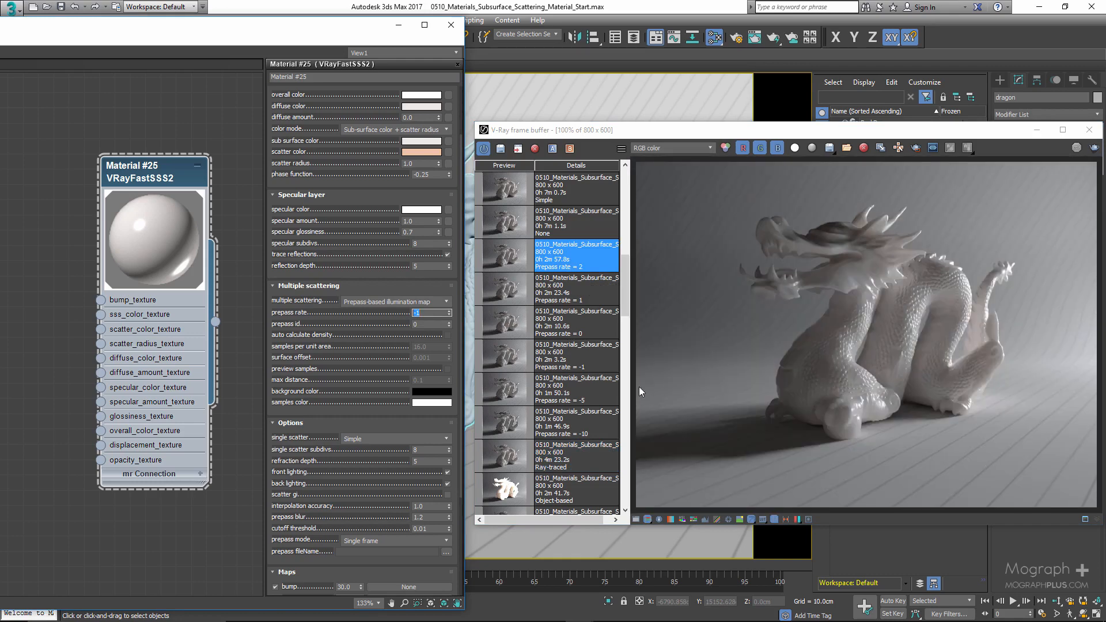
# - Switch the multiple scattering mode to Object-based illumination map
pyautogui.click(351, 334)
pyautogui.click(426, 323)
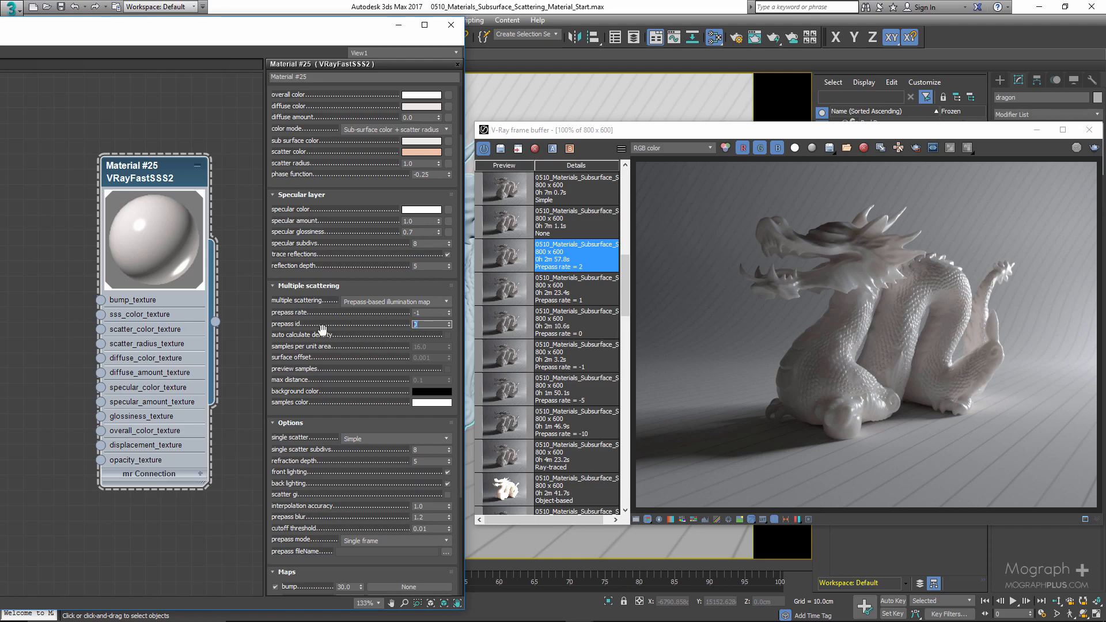
pyautogui.moveTo(367, 343); pyautogui.dragTo(377, 391)
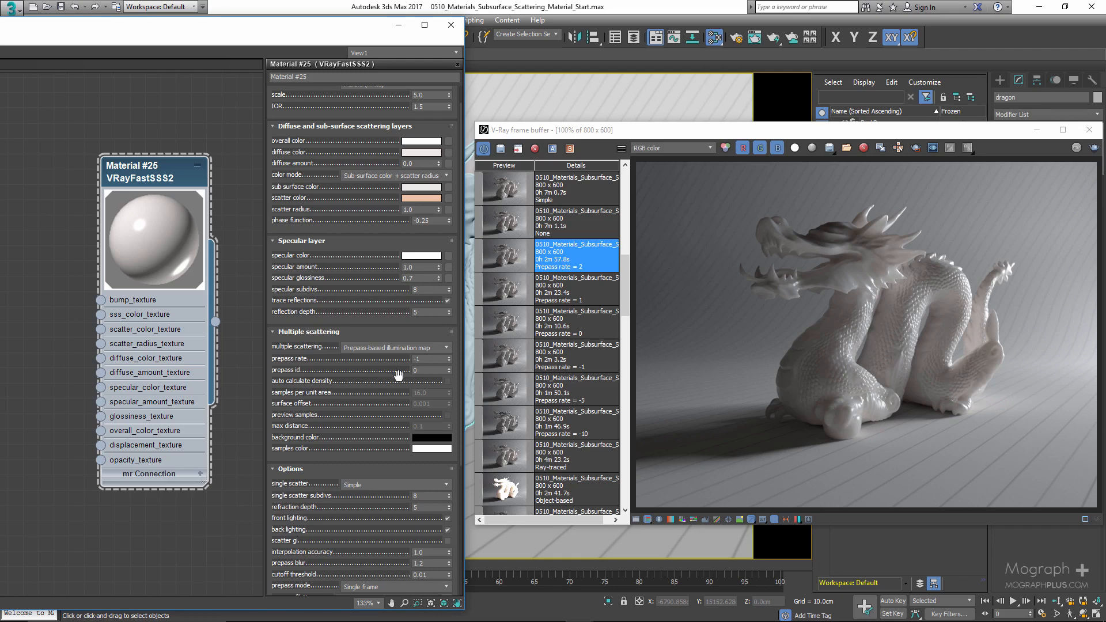
pyautogui.click(448, 368)
pyautogui.click(448, 368)
pyautogui.doubleClick(432, 370)
pyautogui.click(381, 348)
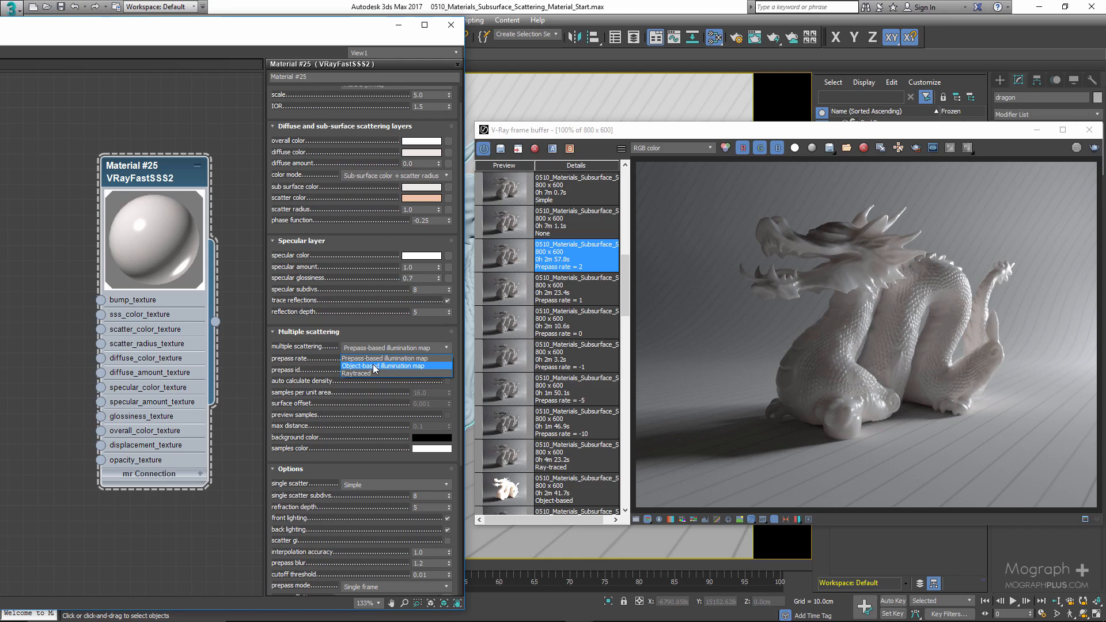
pyautogui.click(374, 366)
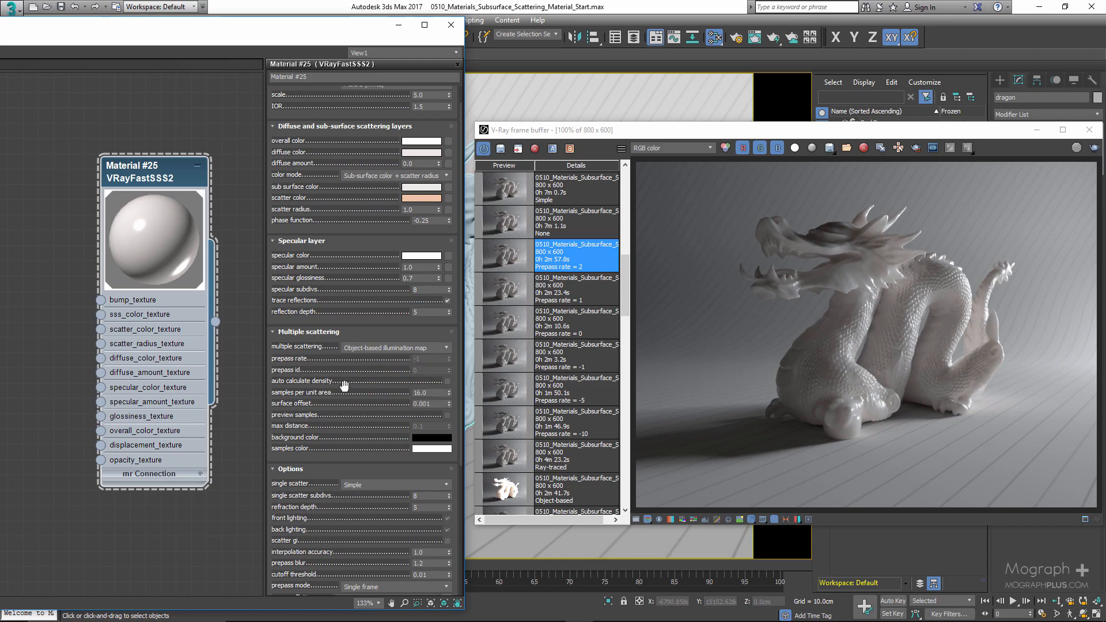
# - Display the Object-based render from the frame buffer history
pyautogui.moveTo(344, 386); pyautogui.dragTo(337, 336)
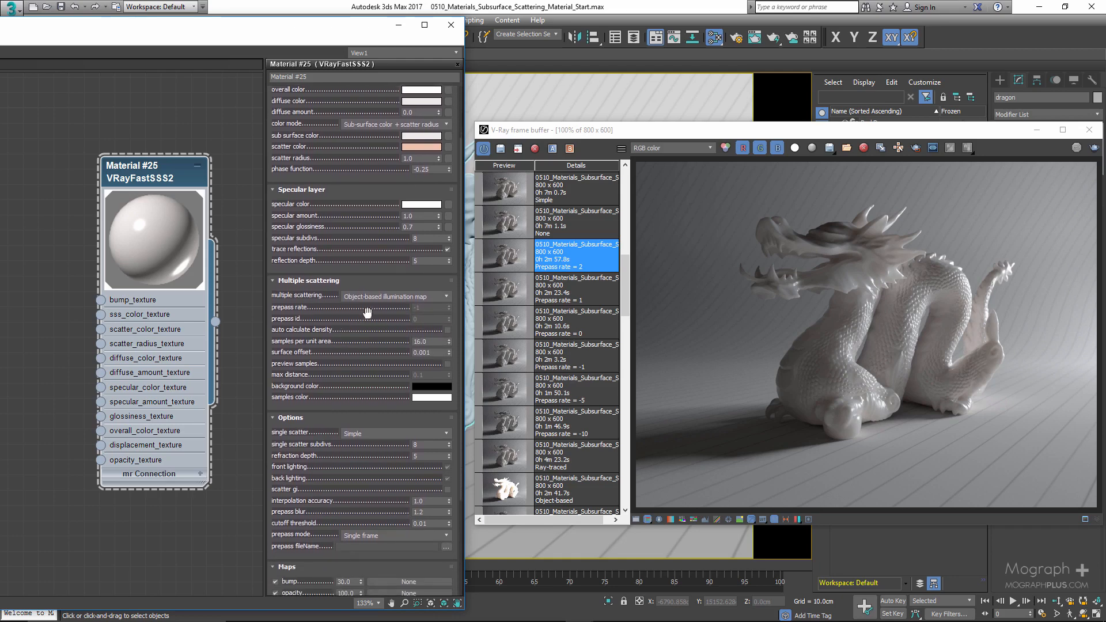
pyautogui.scroll(2, 516, 369)
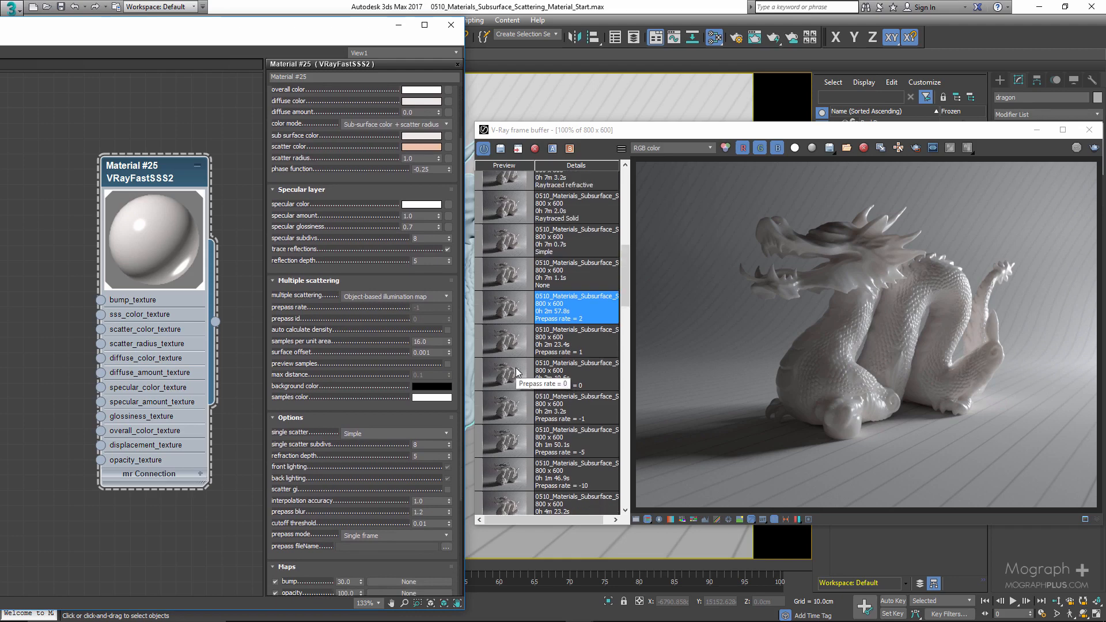
pyautogui.scroll(-2, 516, 369)
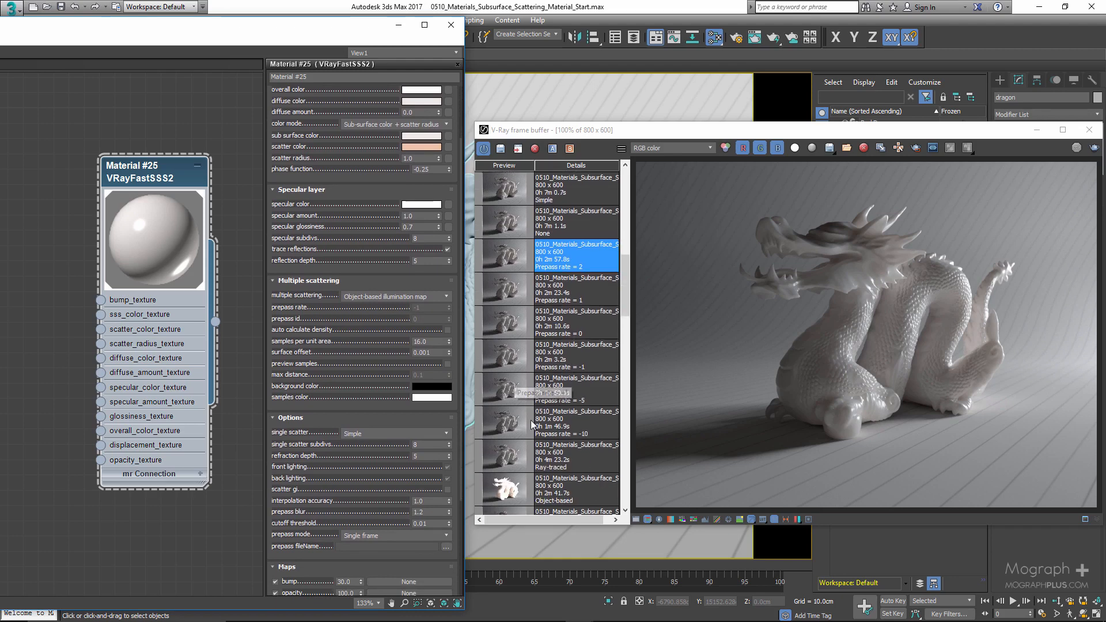
pyautogui.doubleClick(506, 489)
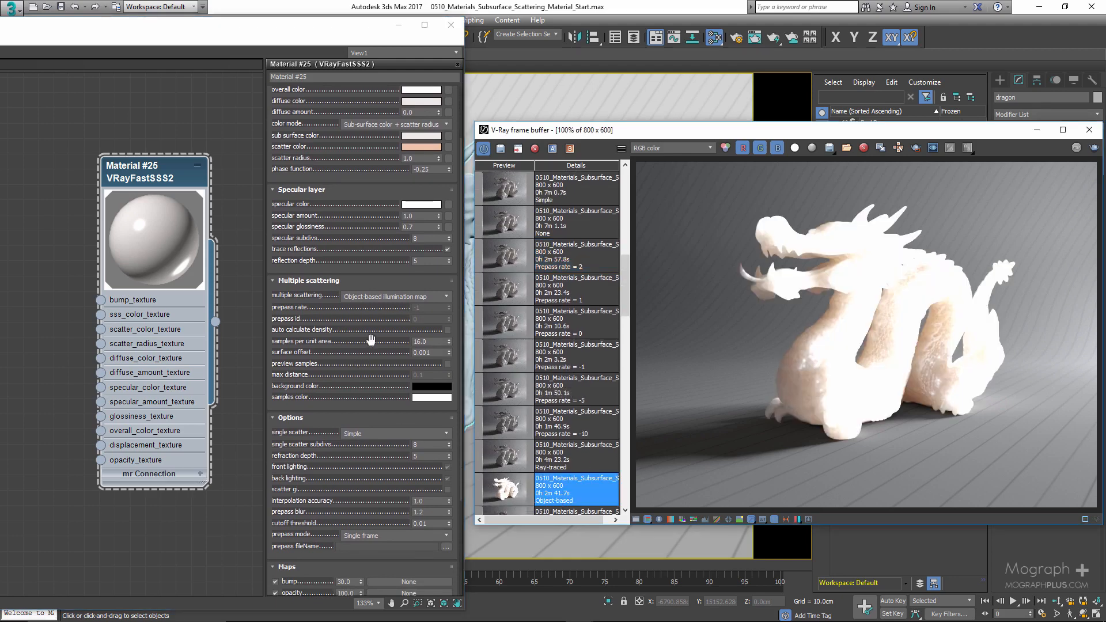
# - Turn on auto calculate density for the object-based sampling
pyautogui.doubleClick(433, 341)
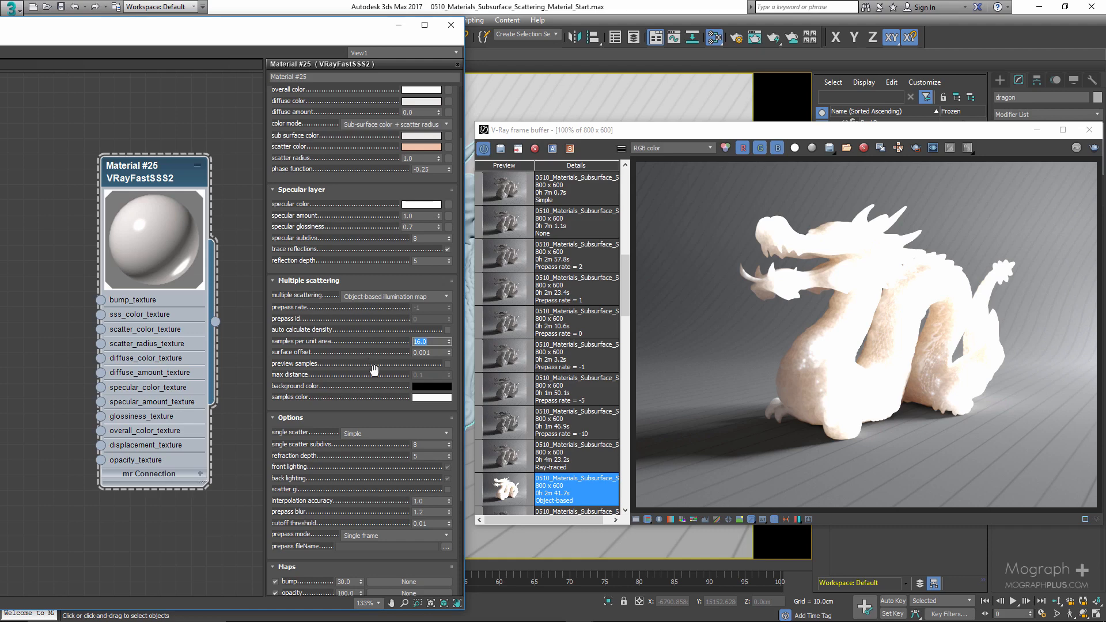
pyautogui.click(436, 341)
pyautogui.scroll(1, 351, 326)
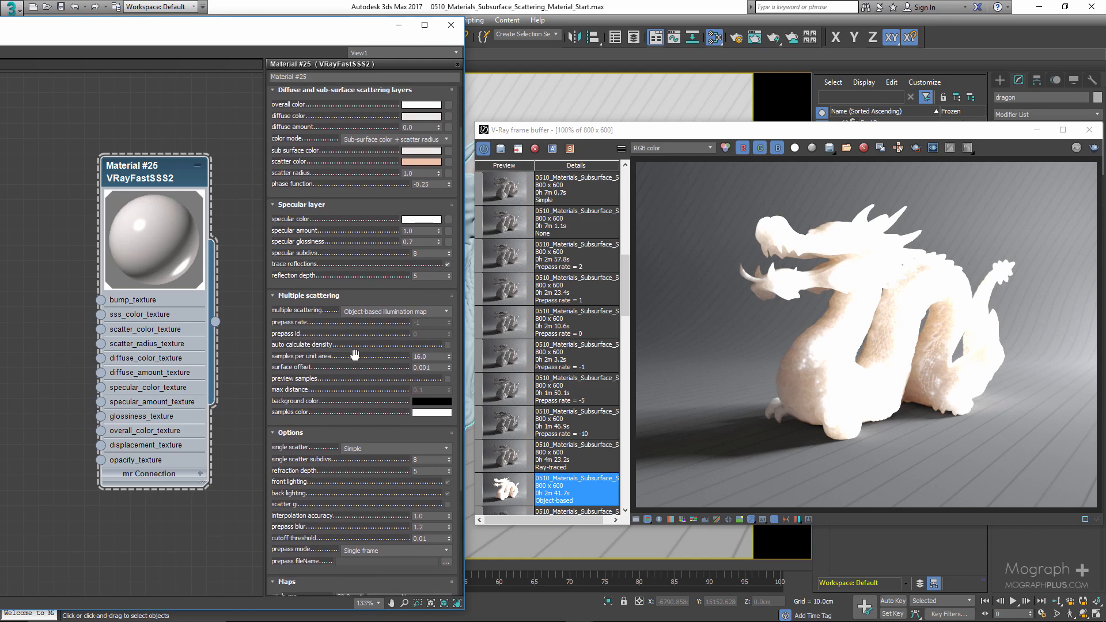
pyautogui.click(447, 344)
# - Browse the frame buffer history and select the Prepass rate = 2 render
pyautogui.scroll(4, 541, 374)
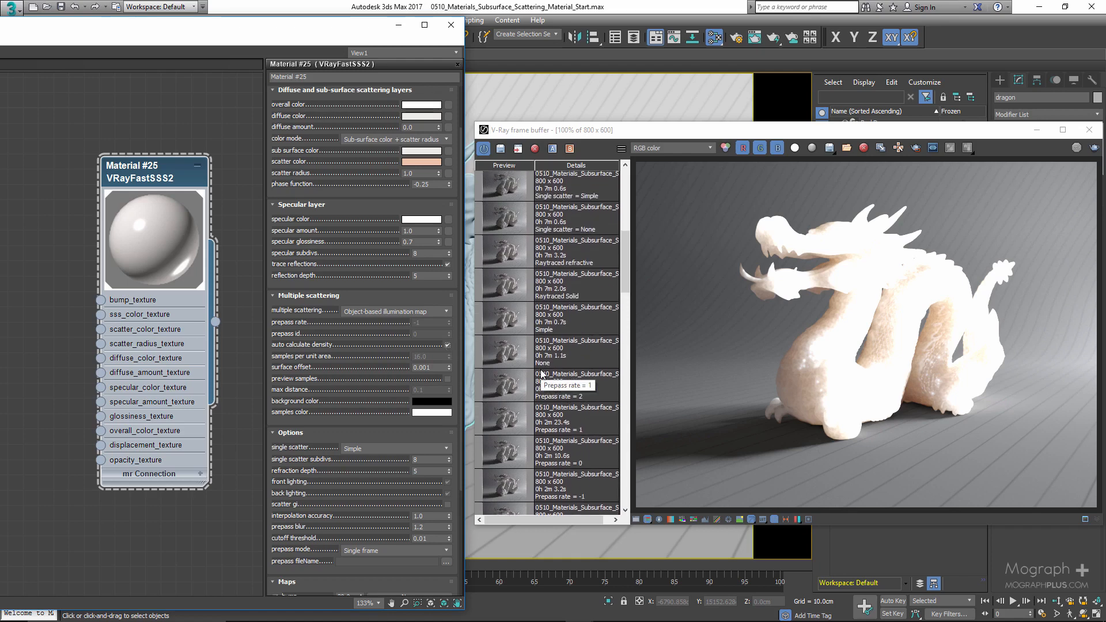
pyautogui.scroll(6, 542, 374)
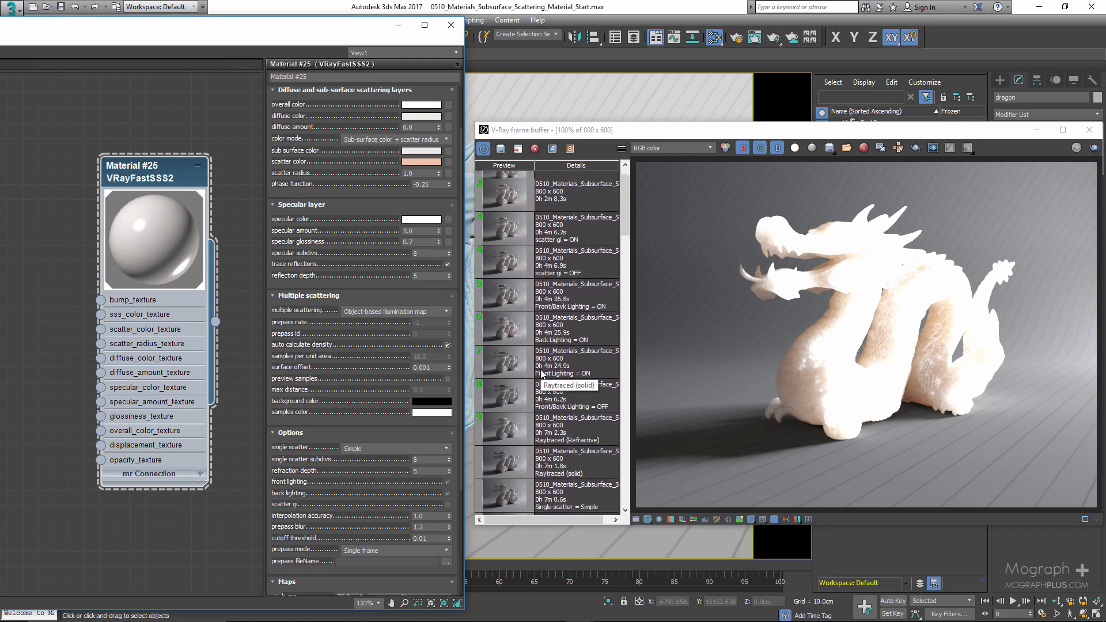
pyautogui.scroll(-5, 541, 373)
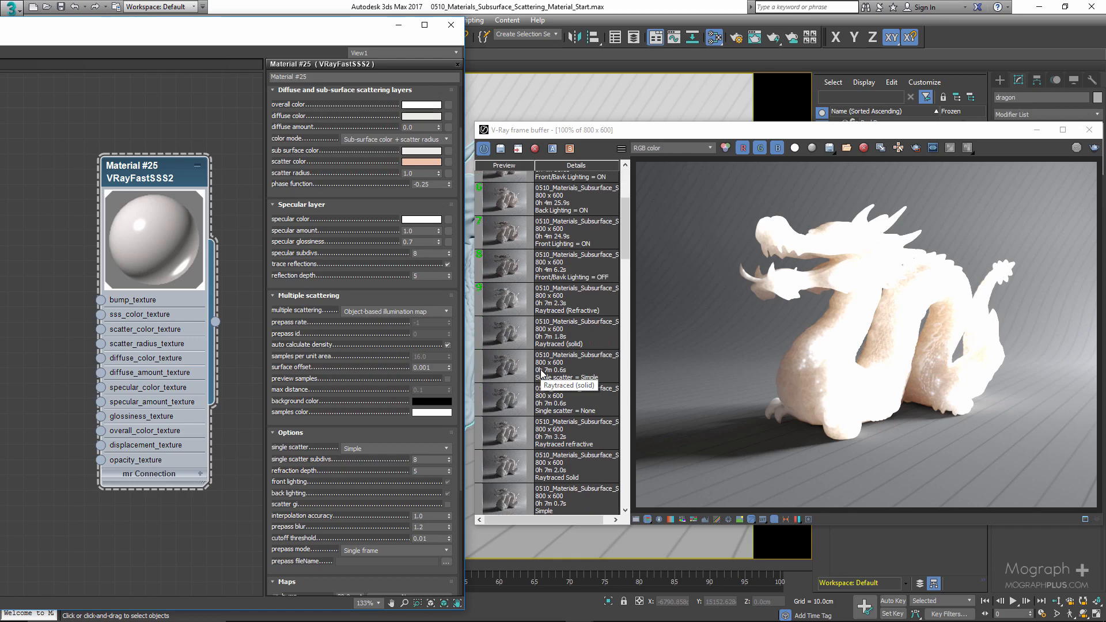
pyautogui.scroll(-6, 557, 373)
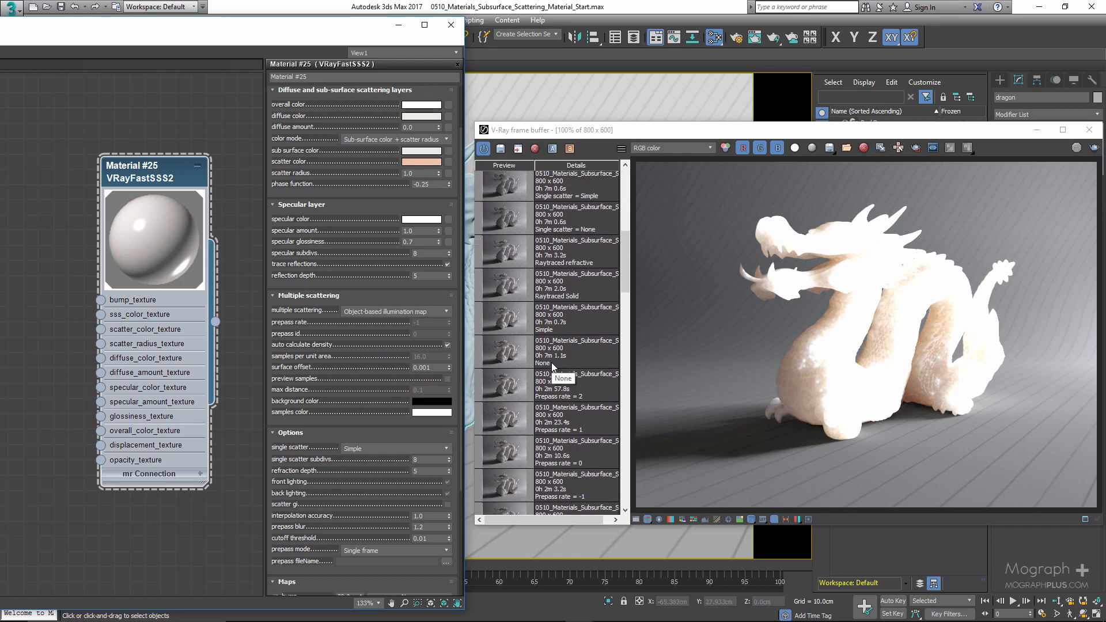
pyautogui.scroll(-4, 556, 373)
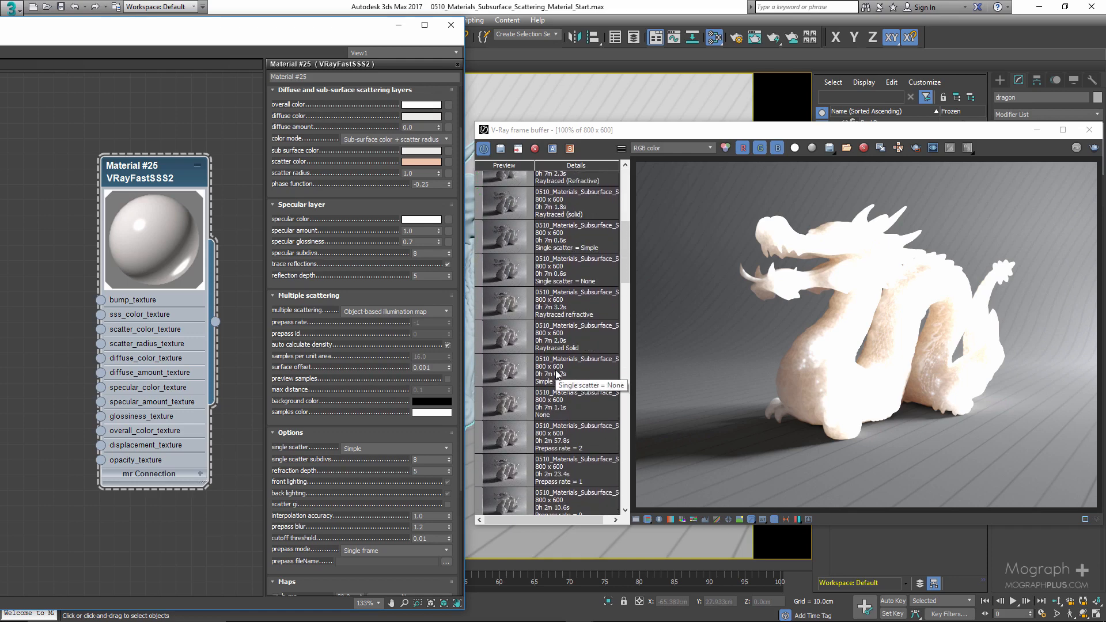
pyautogui.scroll(2, 555, 368)
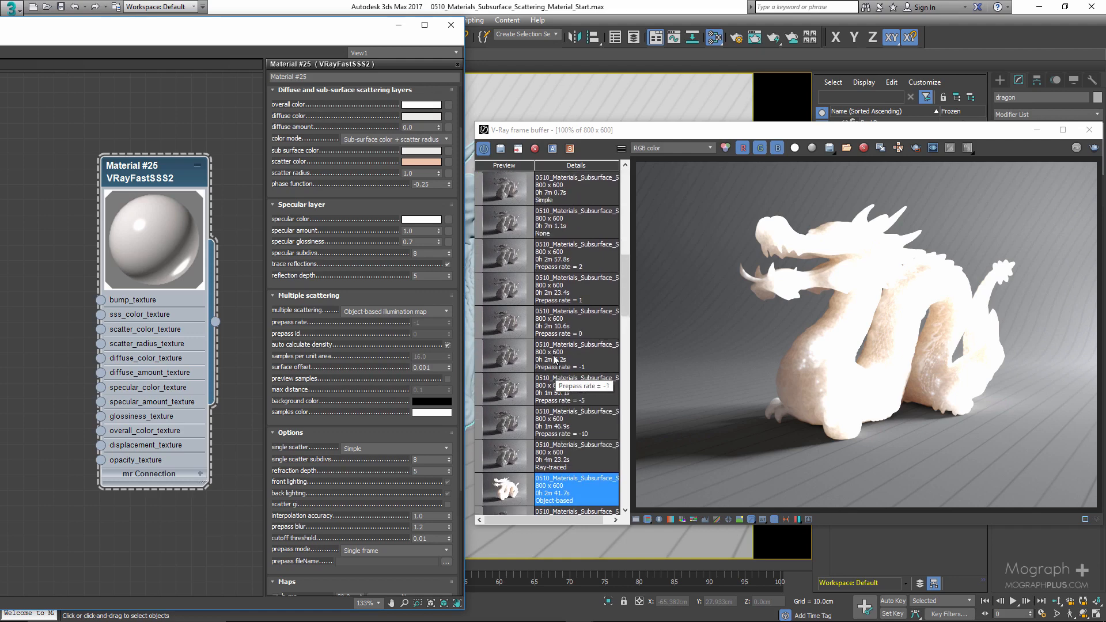
pyautogui.click(589, 265)
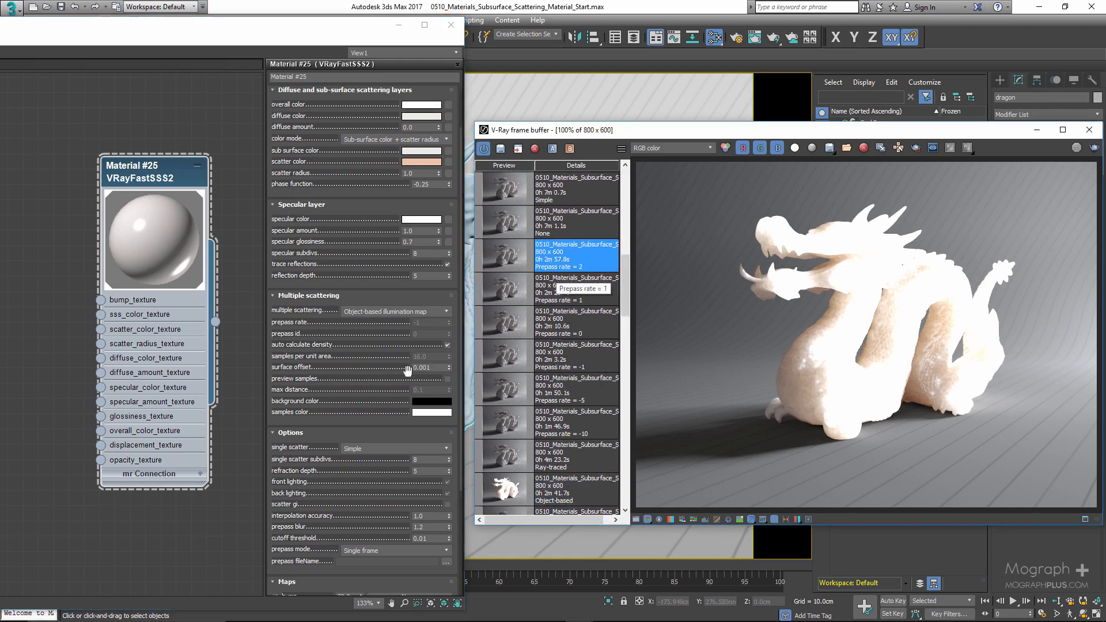
# - Turn off auto calculate density and enable preview samples
pyautogui.click(447, 345)
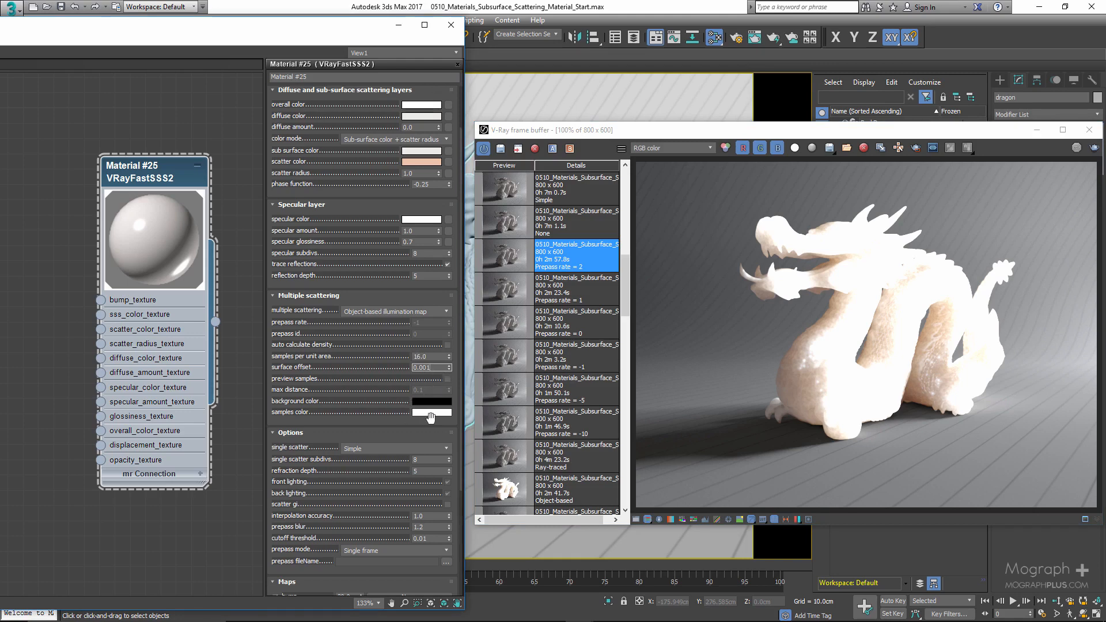
pyautogui.click(448, 379)
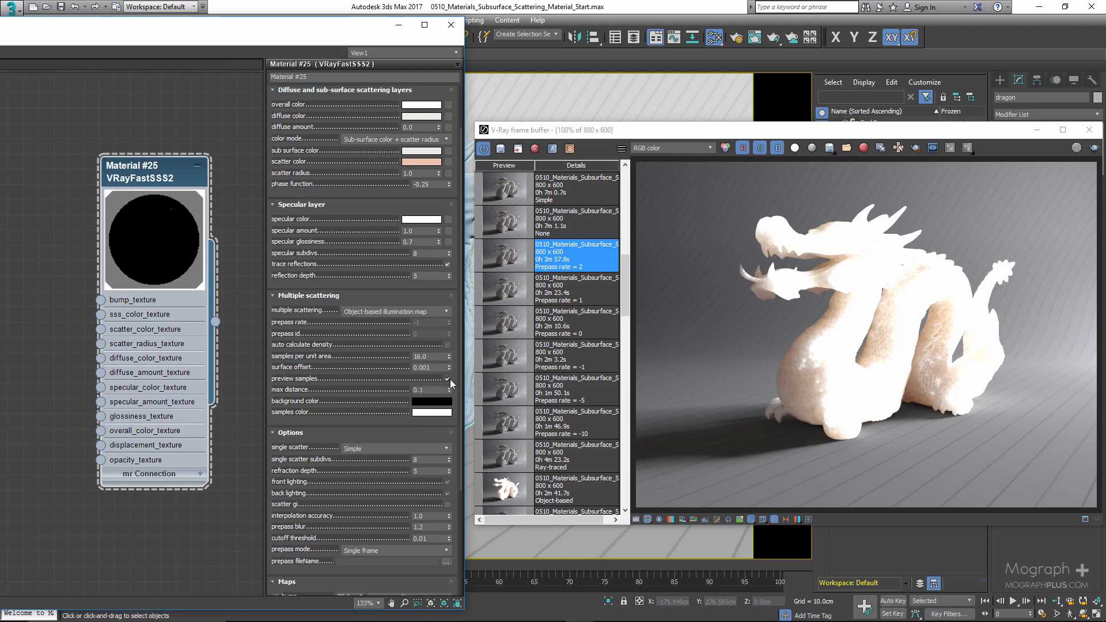
# - Set the samples color to bright green in the color selector
pyautogui.click(429, 412)
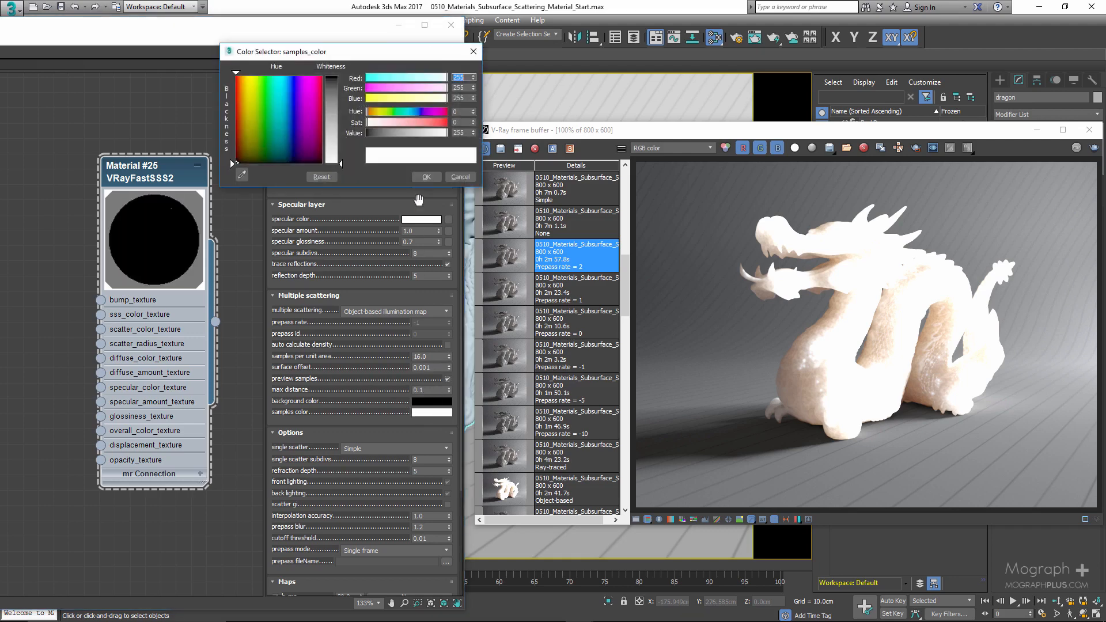
pyautogui.click(394, 111)
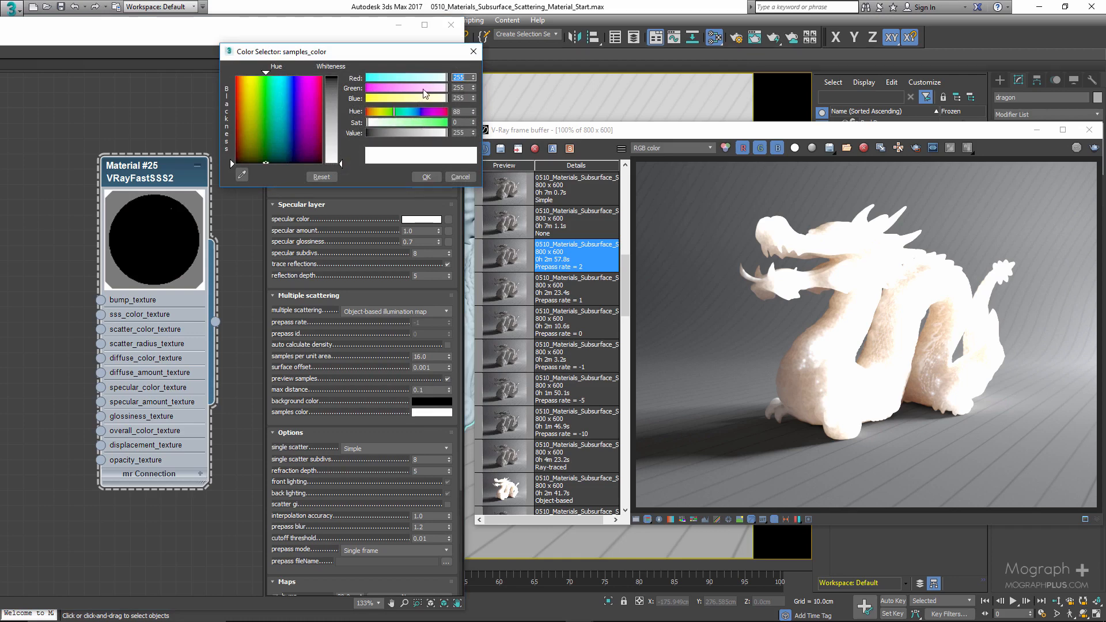
pyautogui.moveTo(445, 88)
pyautogui.mouseDown()
pyautogui.moveTo(400, 92)
pyautogui.moveTo(458, 96)
pyautogui.mouseUp()
pyautogui.moveTo(381, 79); pyautogui.dragTo(365, 99)
pyautogui.click(426, 177)
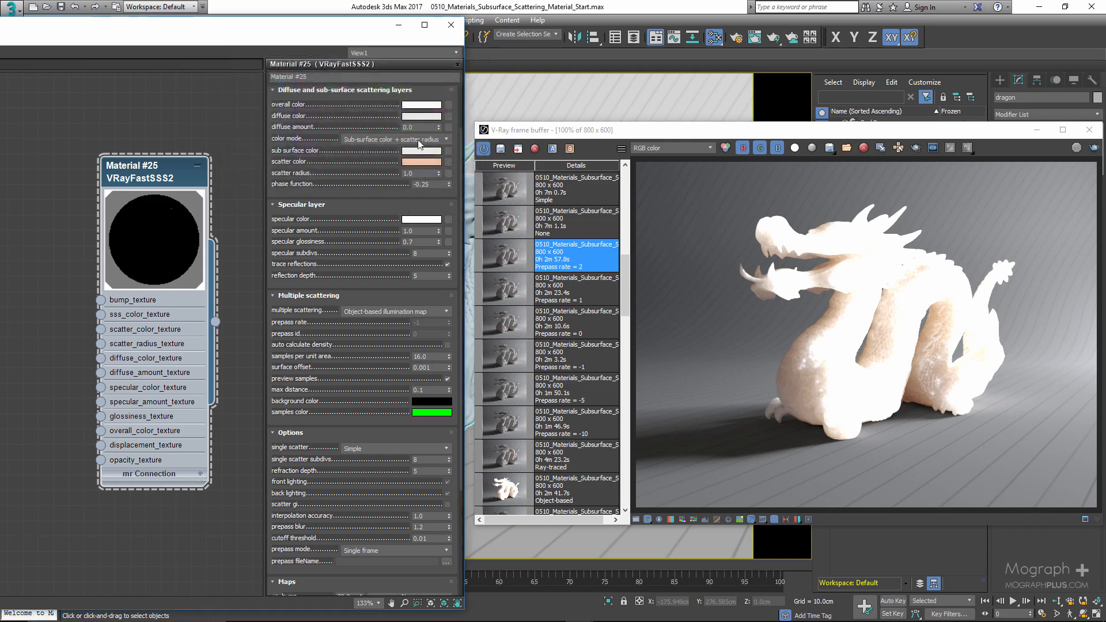
# - Render the scene to preview the sample points on the dragon
pyautogui.moveTo(773, 37); pyautogui.dragTo(772, 98)
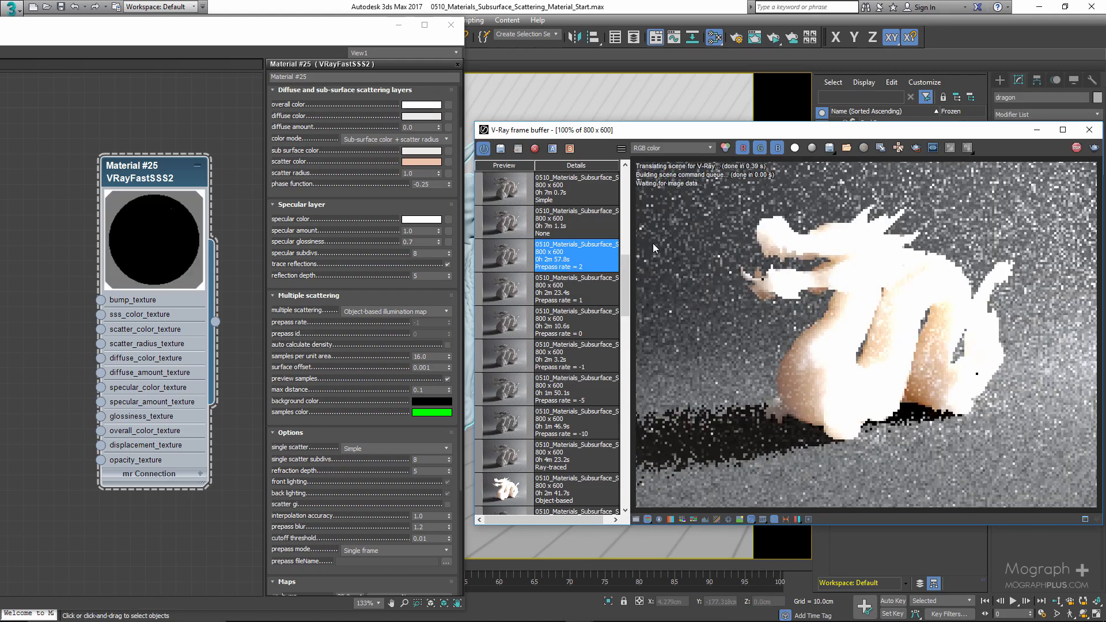
pyautogui.click(1075, 148)
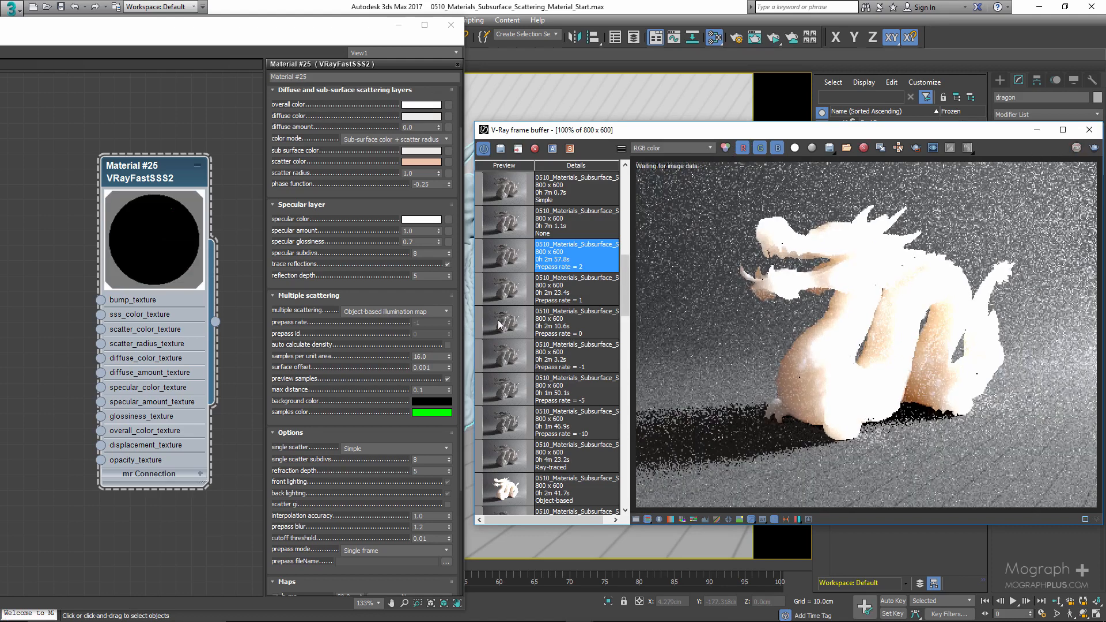
# - Set samples per unit area to 6 and render the sample preview again
pyautogui.click(346, 372)
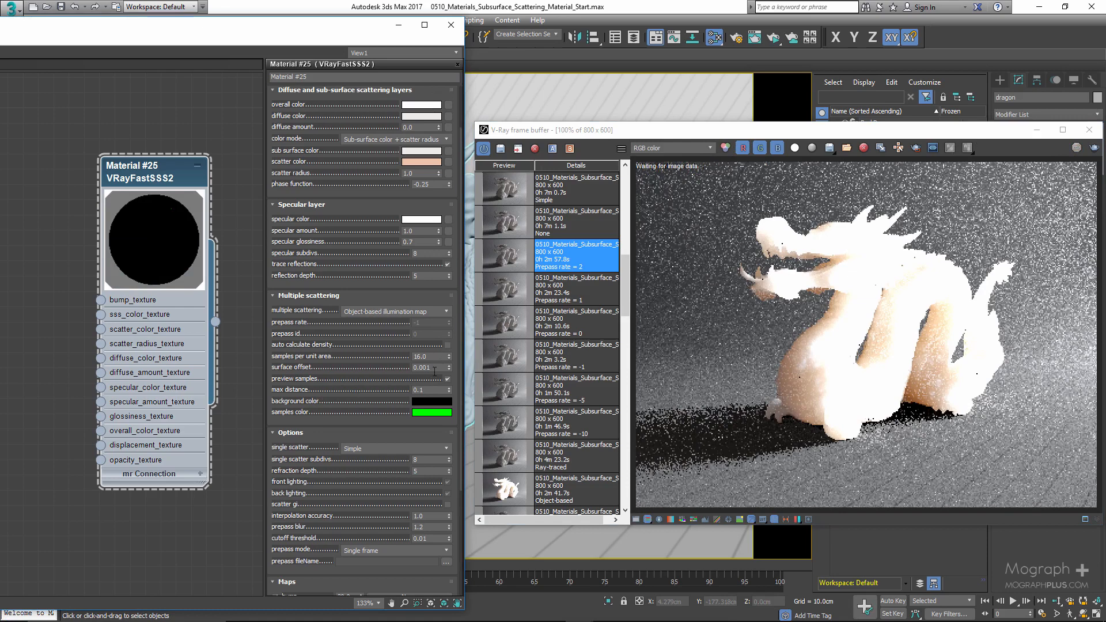
pyautogui.moveTo(433, 356); pyautogui.dragTo(363, 360)
pyautogui.write('6')
pyautogui.press('Return')
pyautogui.moveTo(773, 37); pyautogui.dragTo(774, 56)
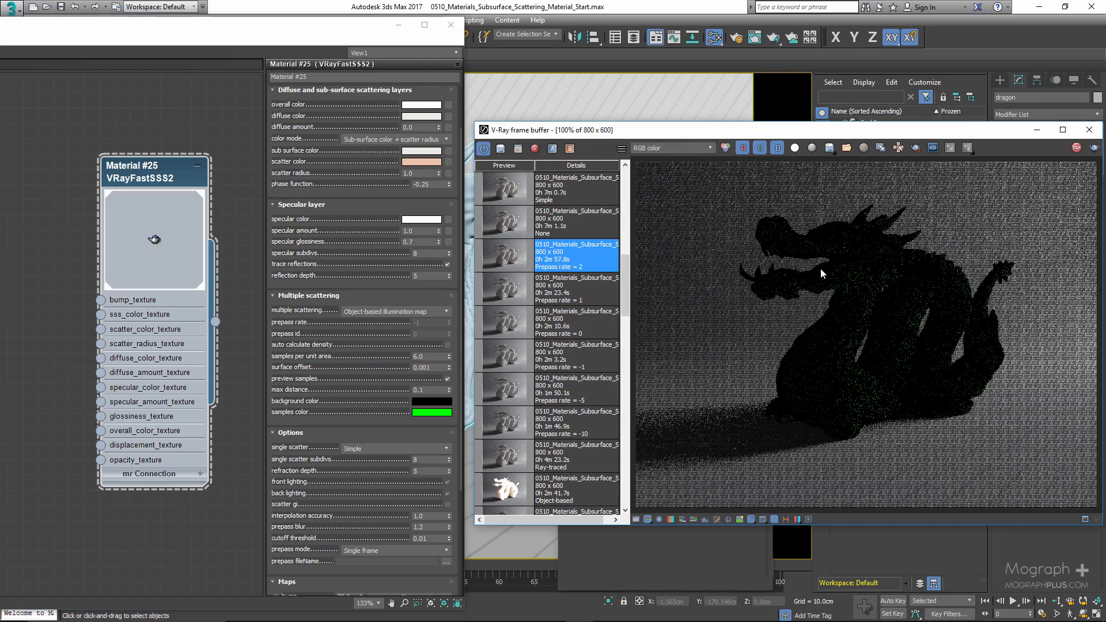
pyautogui.click(1075, 149)
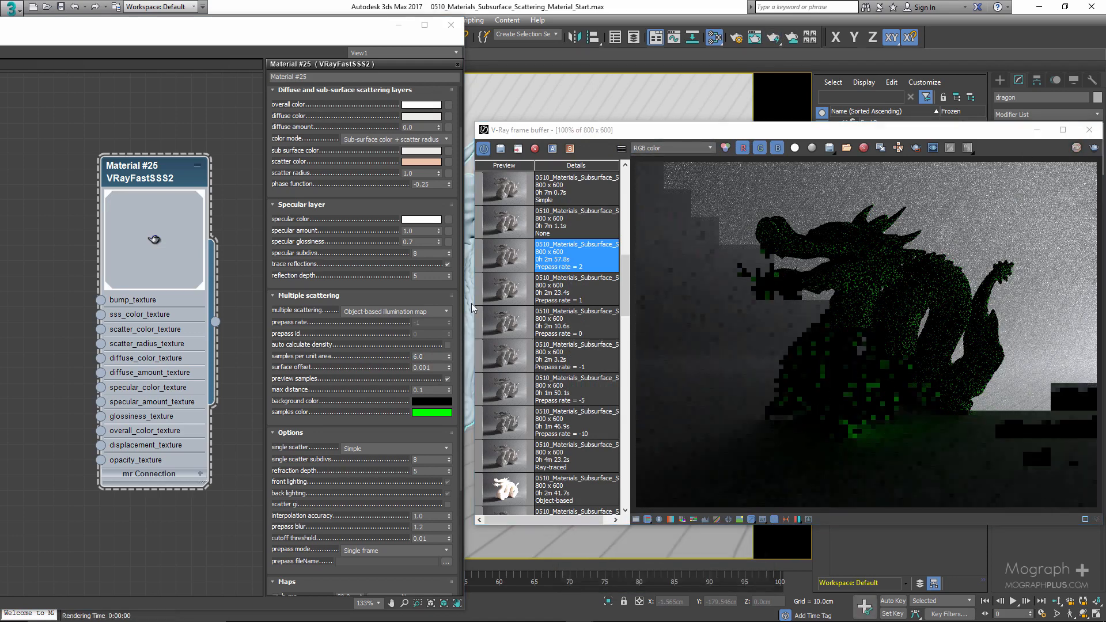
# - Set the samples color to white in the color selector
pyautogui.click(431, 412)
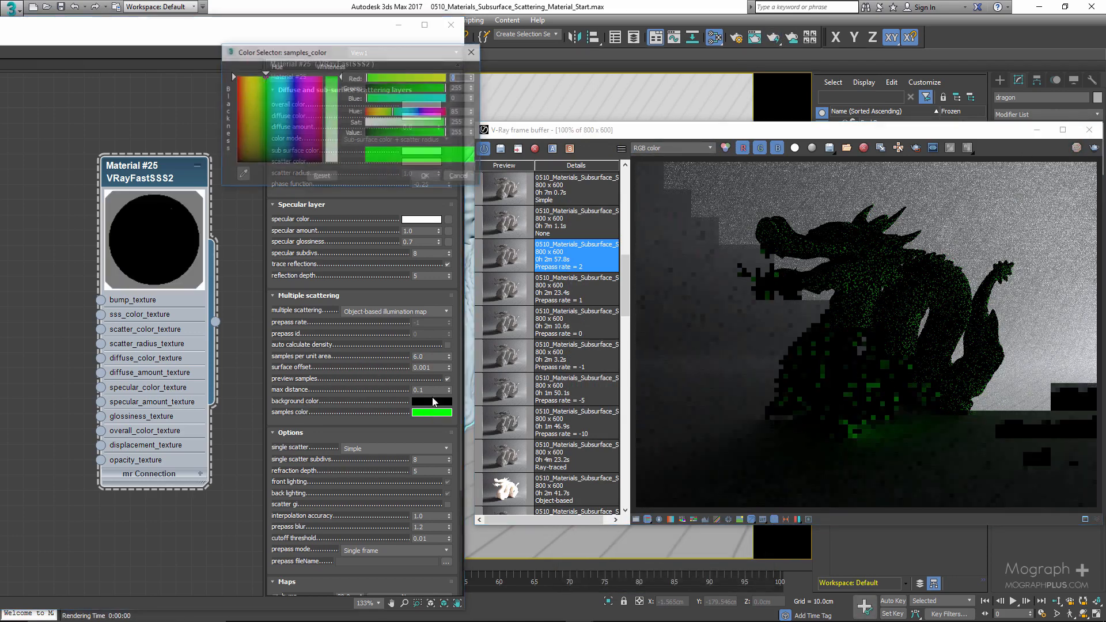
pyautogui.moveTo(392, 123); pyautogui.dragTo(363, 124)
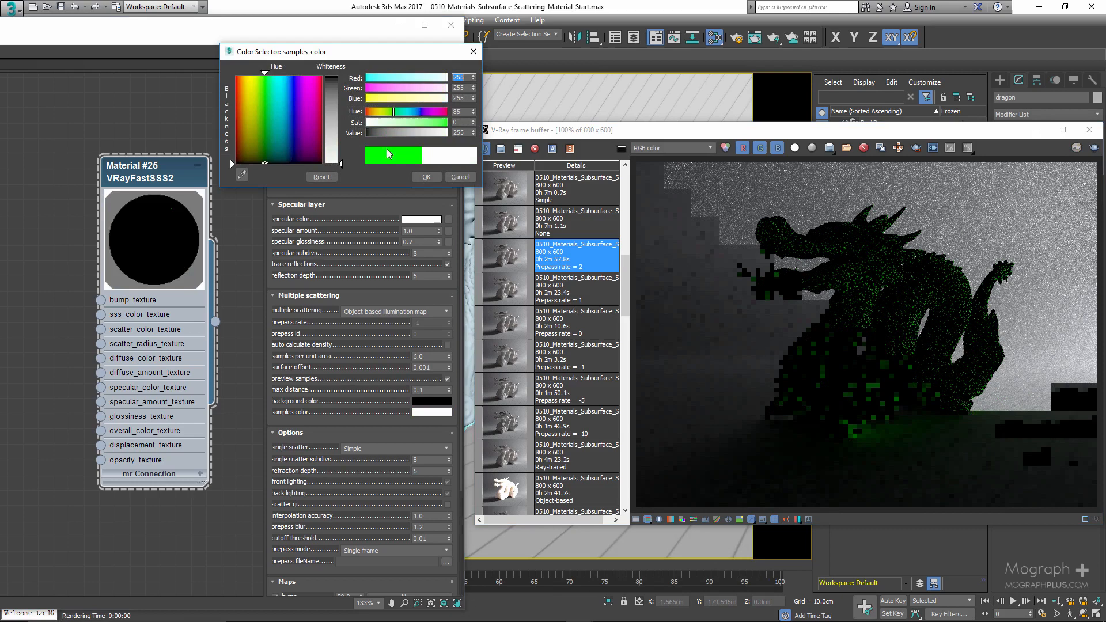
pyautogui.click(426, 178)
# - Turn off preview samples and switch the multiple scattering mode to Raytraced
pyautogui.click(447, 379)
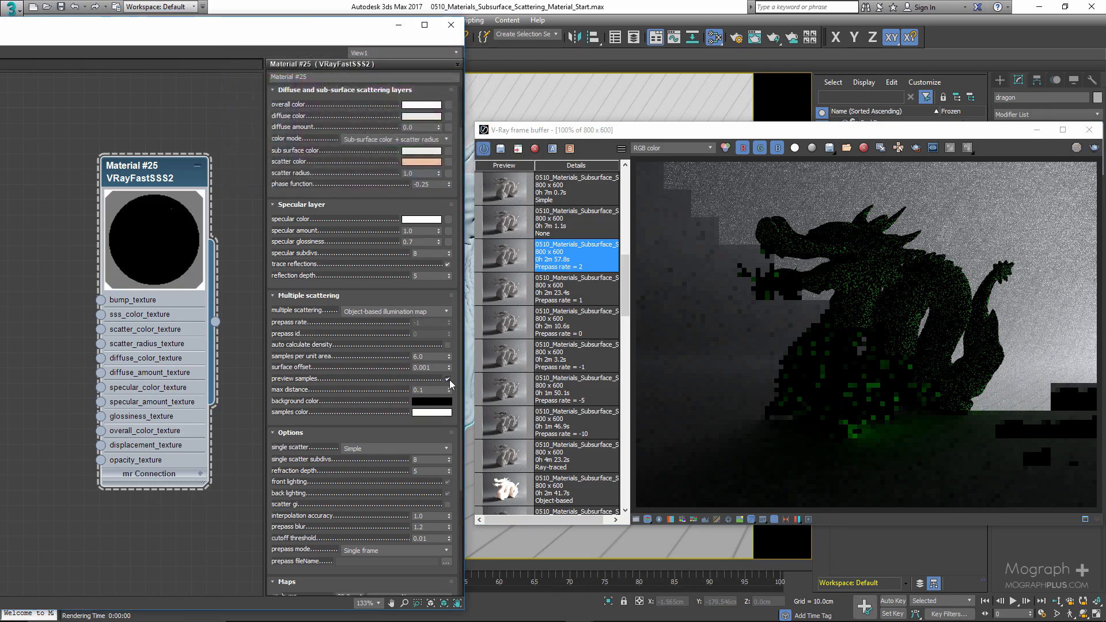
pyautogui.click(378, 312)
pyautogui.click(370, 338)
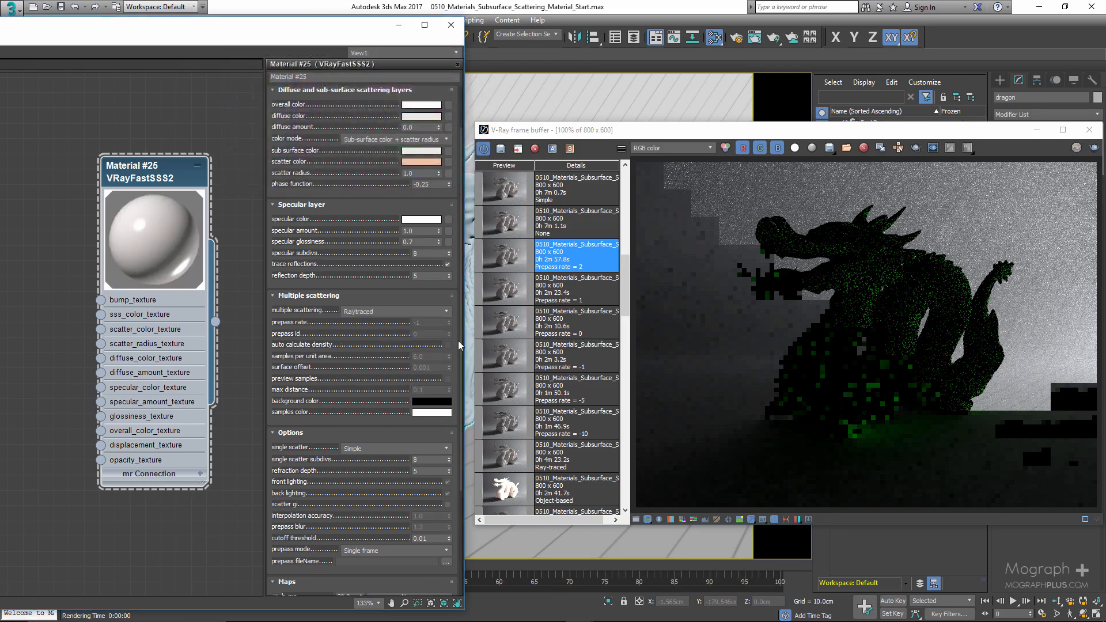
# - Clear all channel data in the V-Ray frame buffer
pyautogui.click(863, 148)
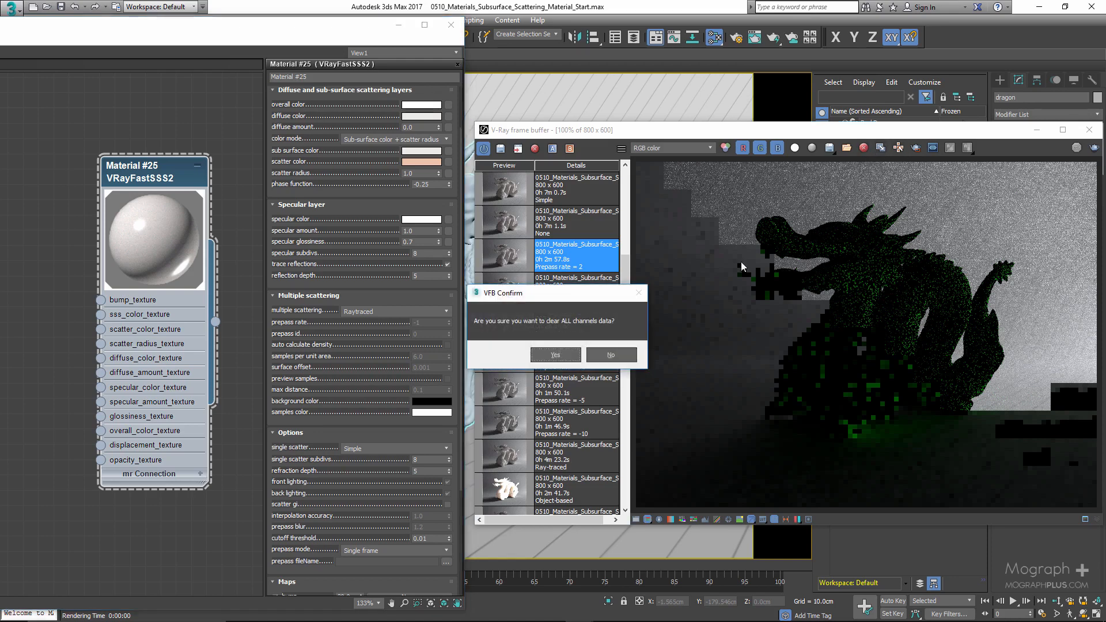
pyautogui.click(555, 355)
# - Load the stored 'None' render from the frame buffer history
pyautogui.moveTo(312, 354); pyautogui.dragTo(352, 162)
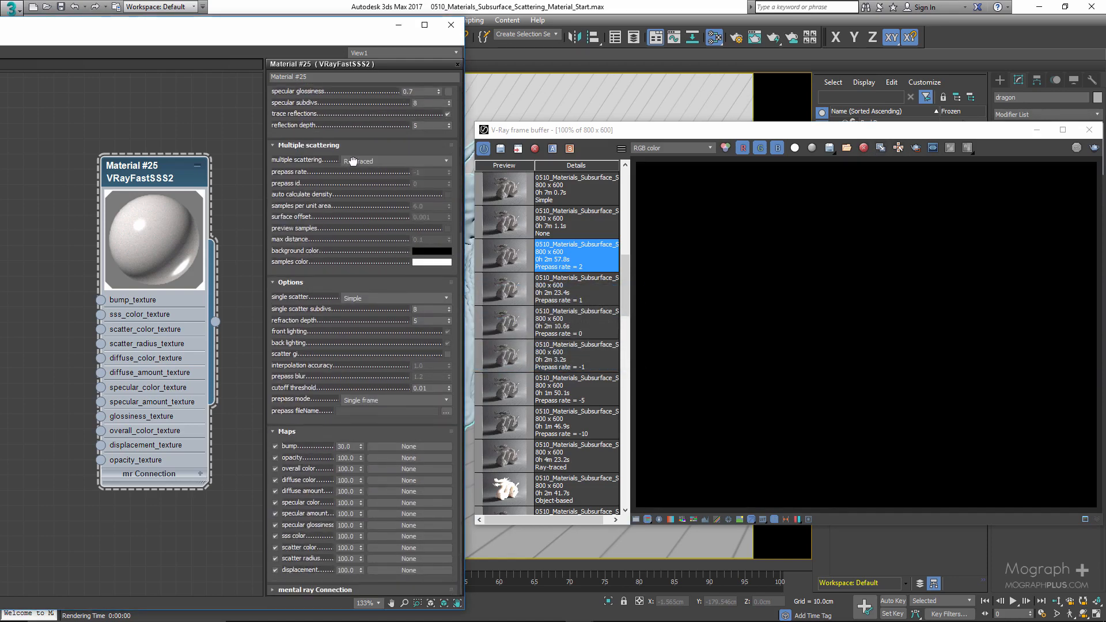
pyautogui.moveTo(315, 302); pyautogui.dragTo(313, 317)
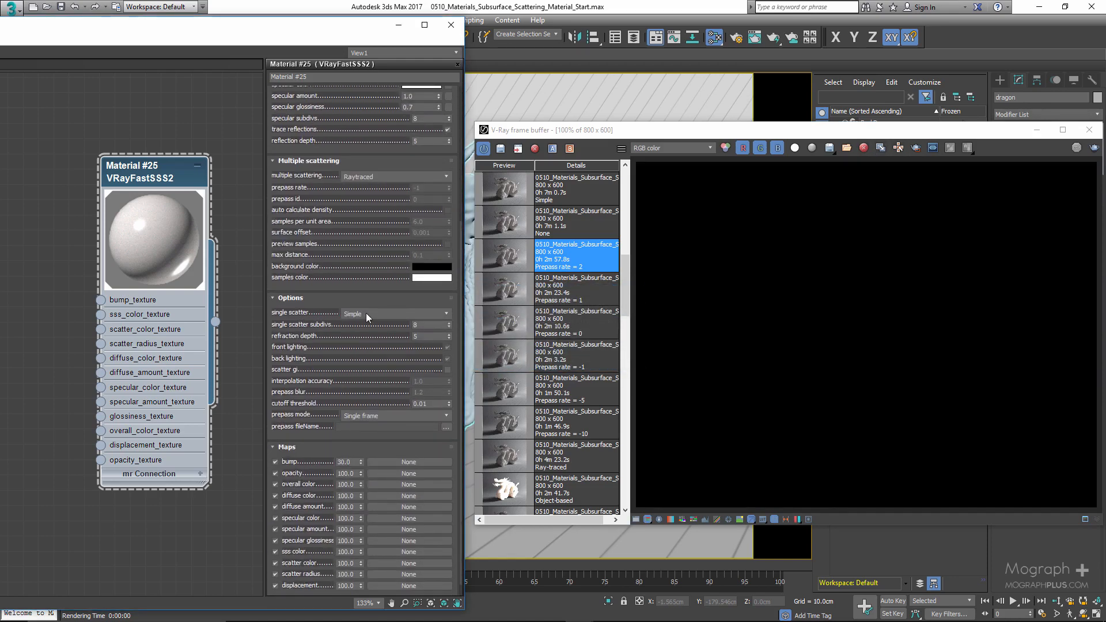
pyautogui.click(512, 228)
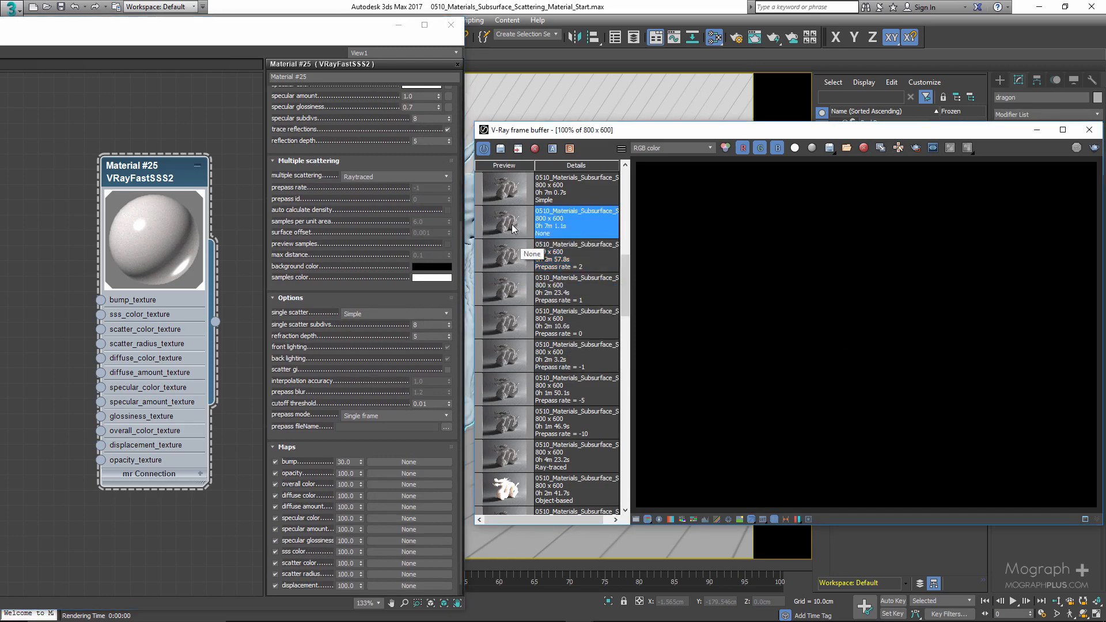
pyautogui.doubleClick(513, 228)
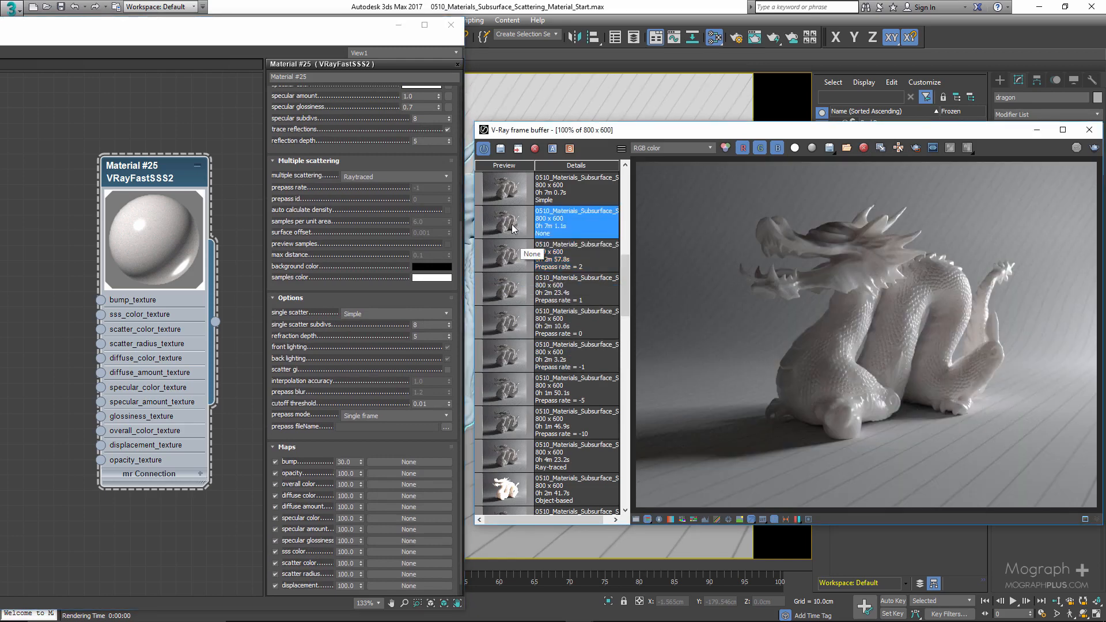
# - Set the single scatter mode to None
pyautogui.click(363, 314)
pyautogui.click(360, 323)
pyautogui.click(383, 315)
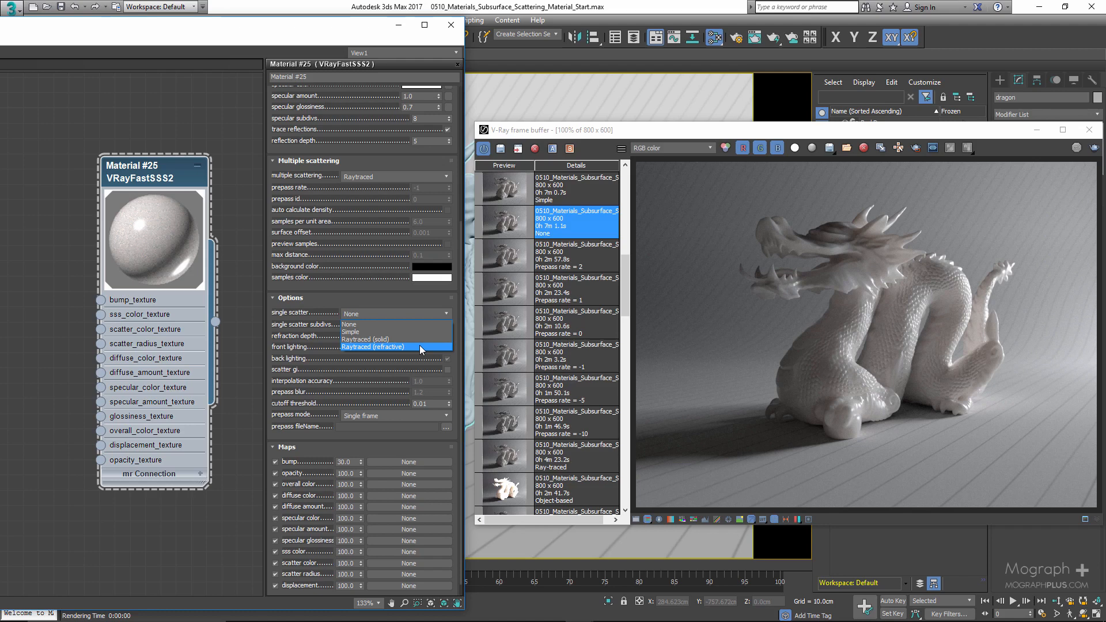
pyautogui.click(307, 310)
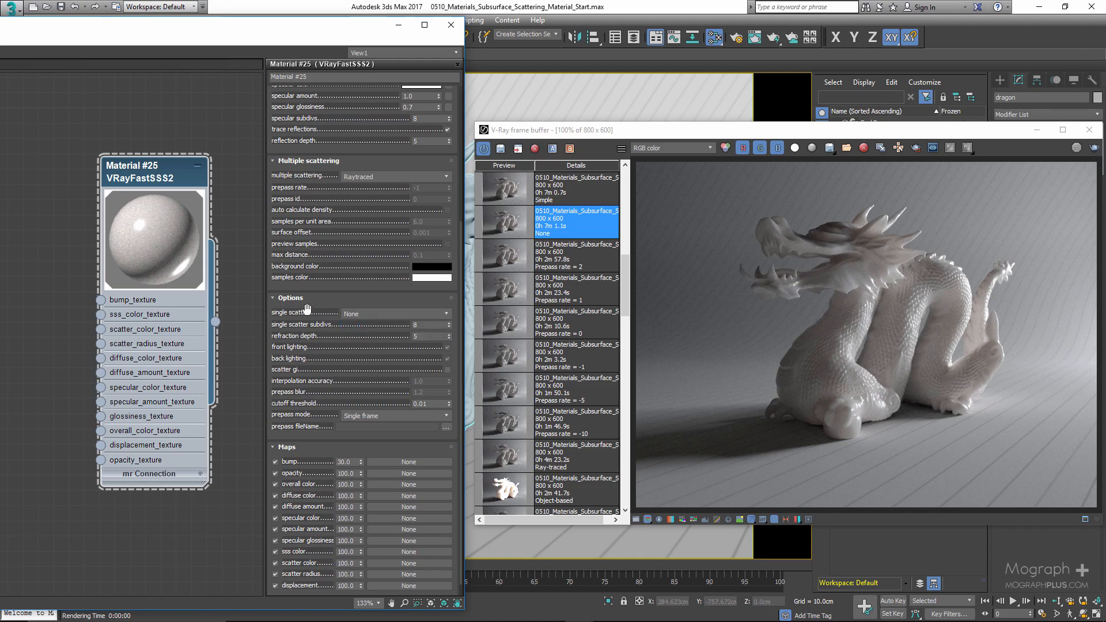
# - Create a new VRayFastSSS2 material node in the material editor
pyautogui.moveTo(129, 173); pyautogui.dragTo(23, 174)
pyautogui.rightClick(108, 203)
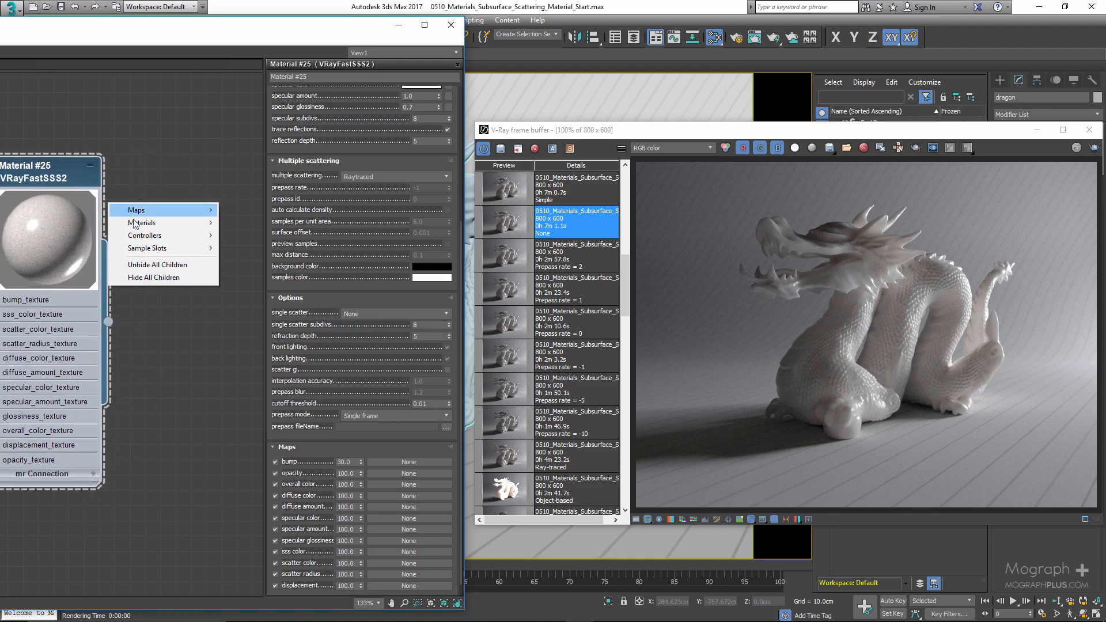
pyautogui.moveTo(138, 223)
pyautogui.moveTo(244, 248)
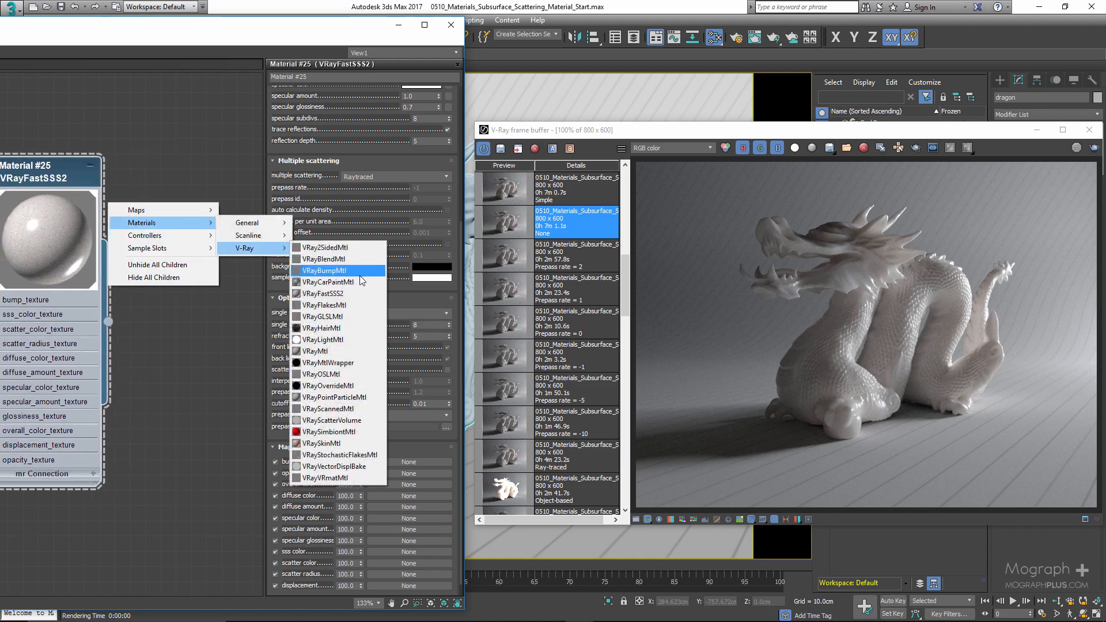
pyautogui.click(334, 294)
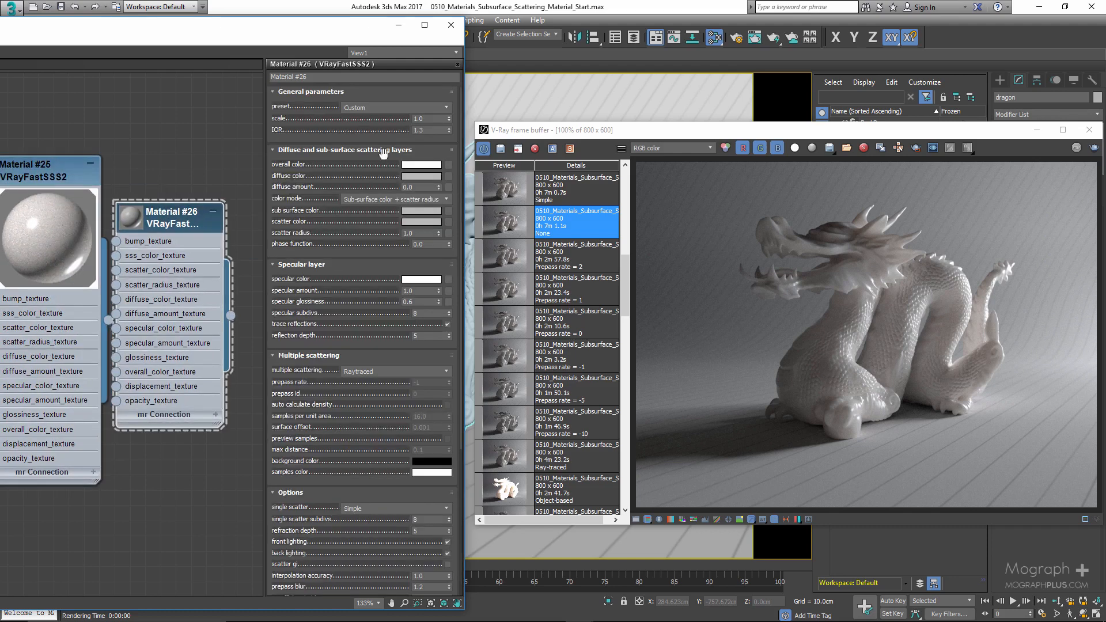
# - Assign the new VRayFastSSS2 material to the selected dragon
pyautogui.rightClick(161, 215)
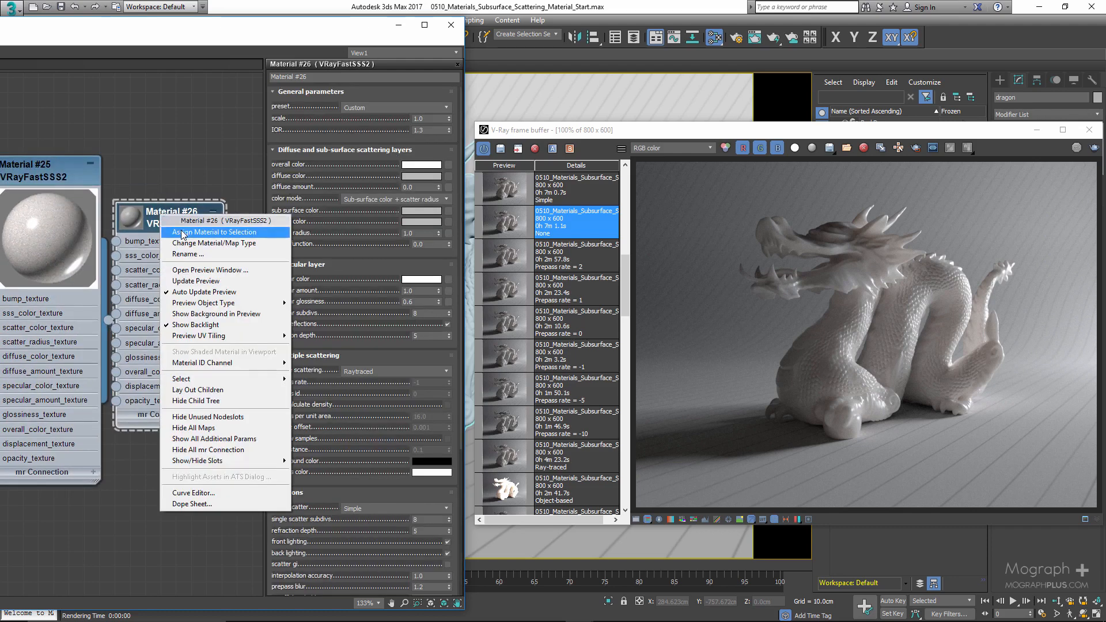
pyautogui.click(182, 233)
pyautogui.moveTo(201, 217); pyautogui.dragTo(216, 218)
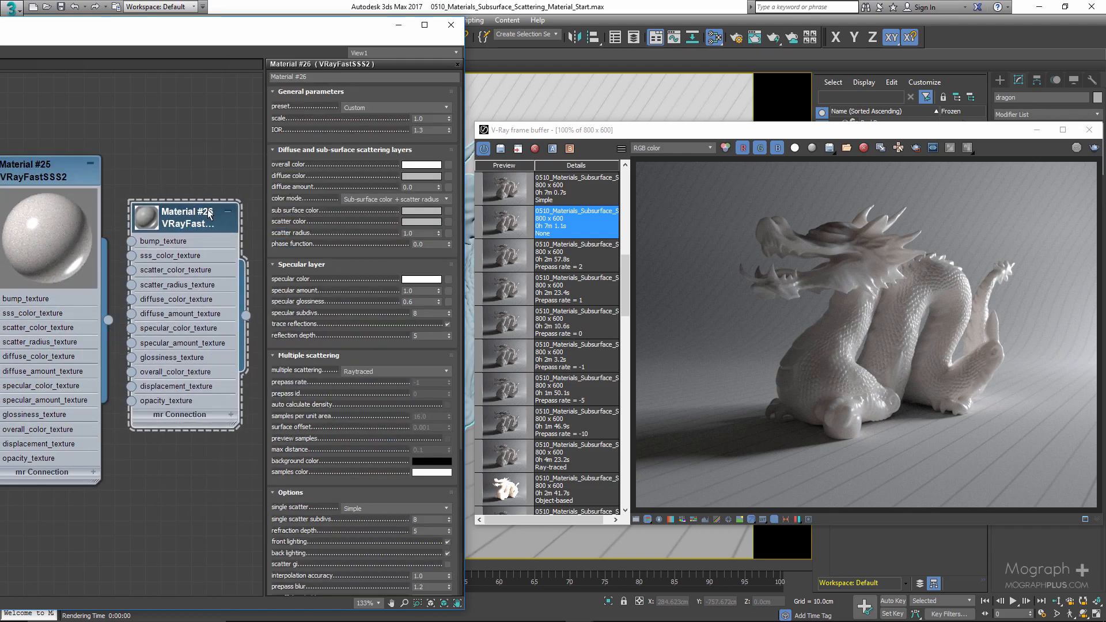
# - Open the new material's parameters and set its scale to 10
pyautogui.moveTo(327, 34)
pyautogui.mouseDown()
pyautogui.moveTo(231, 35)
pyautogui.moveTo(333, 39)
pyautogui.mouseUp()
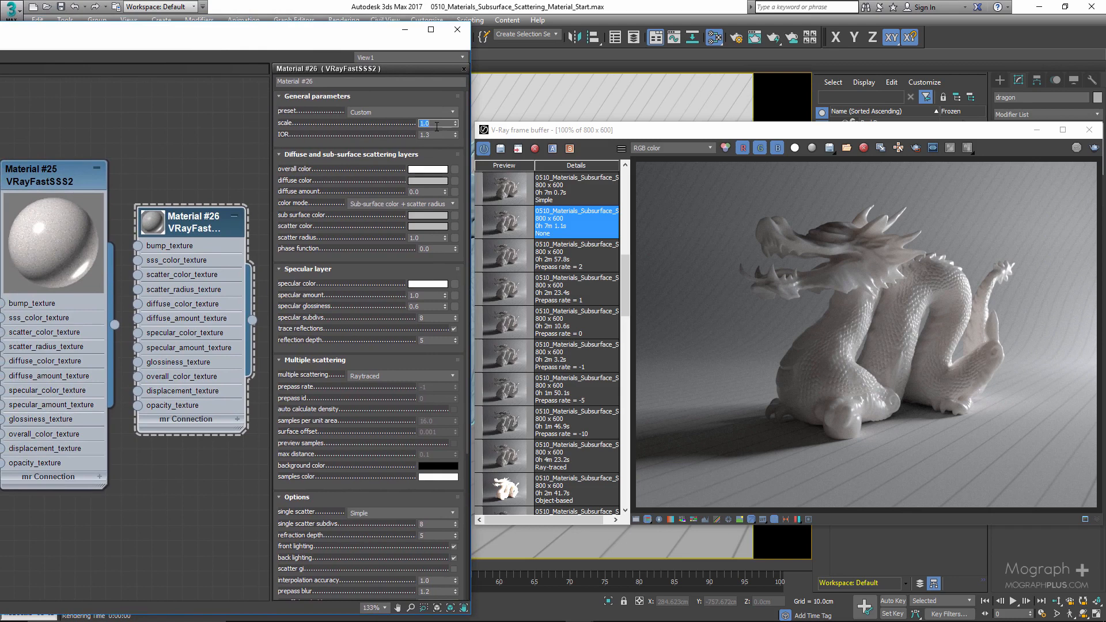
pyautogui.doubleClick(162, 226)
pyautogui.moveTo(198, 232); pyautogui.dragTo(197, 166)
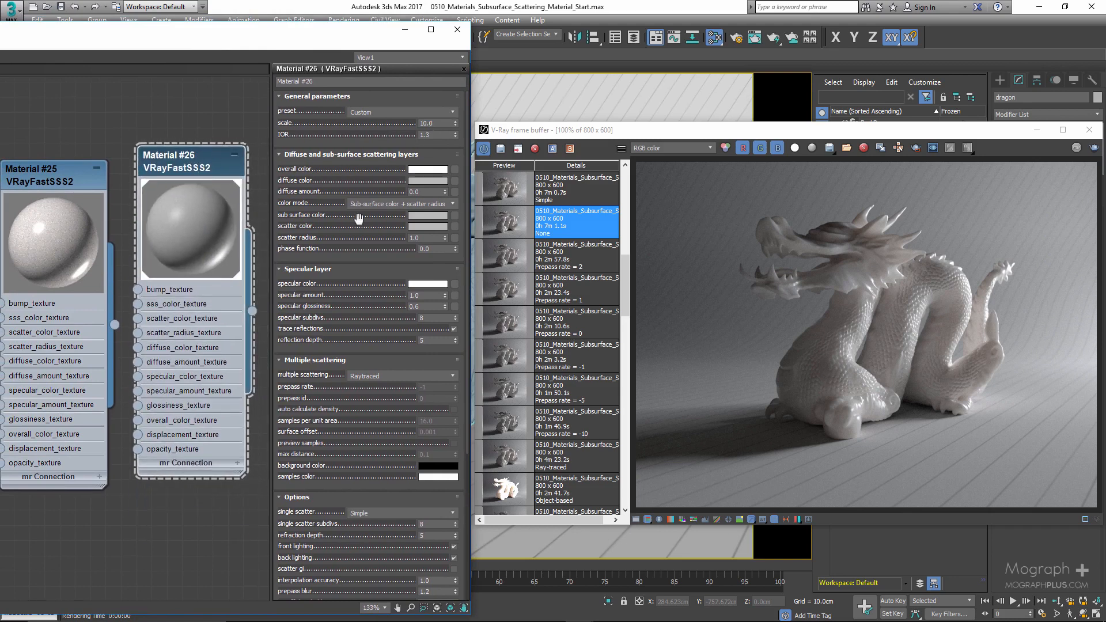
# - Display the stored 'None' render and set the new material's single scatter to None
pyautogui.click(548, 225)
pyautogui.moveTo(329, 337); pyautogui.dragTo(328, 170)
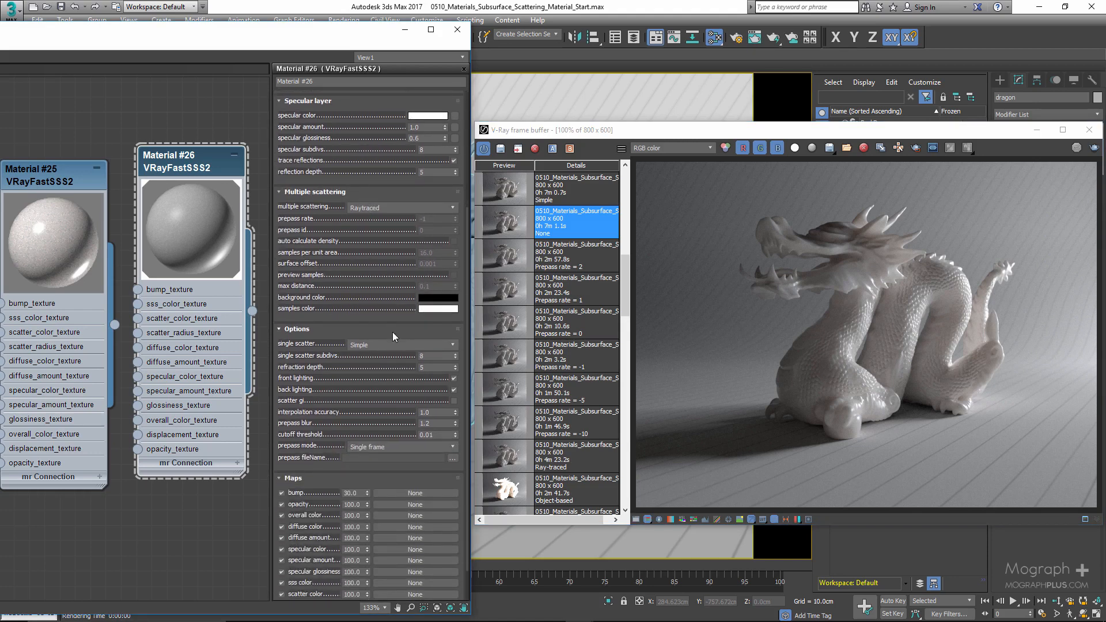
pyautogui.click(385, 344)
pyautogui.click(376, 354)
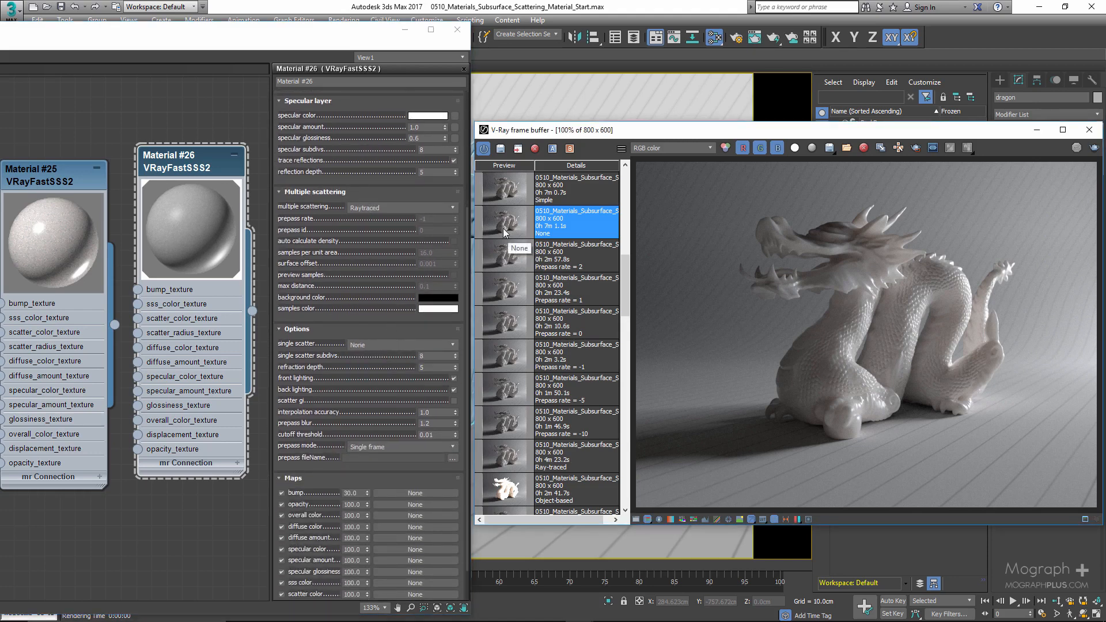
# - Zoom into the dragon render to inspect the surface detail
pyautogui.scroll(1, 848, 315)
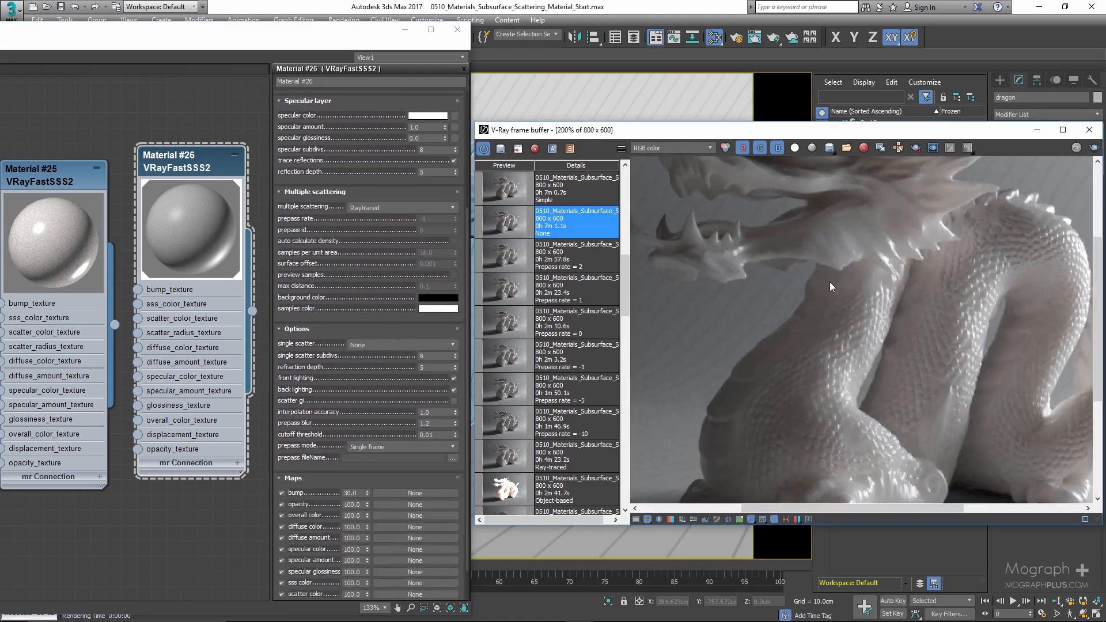
pyautogui.scroll(-1, 829, 281)
pyautogui.scroll(1, 824, 256)
pyautogui.scroll(-1, 857, 290)
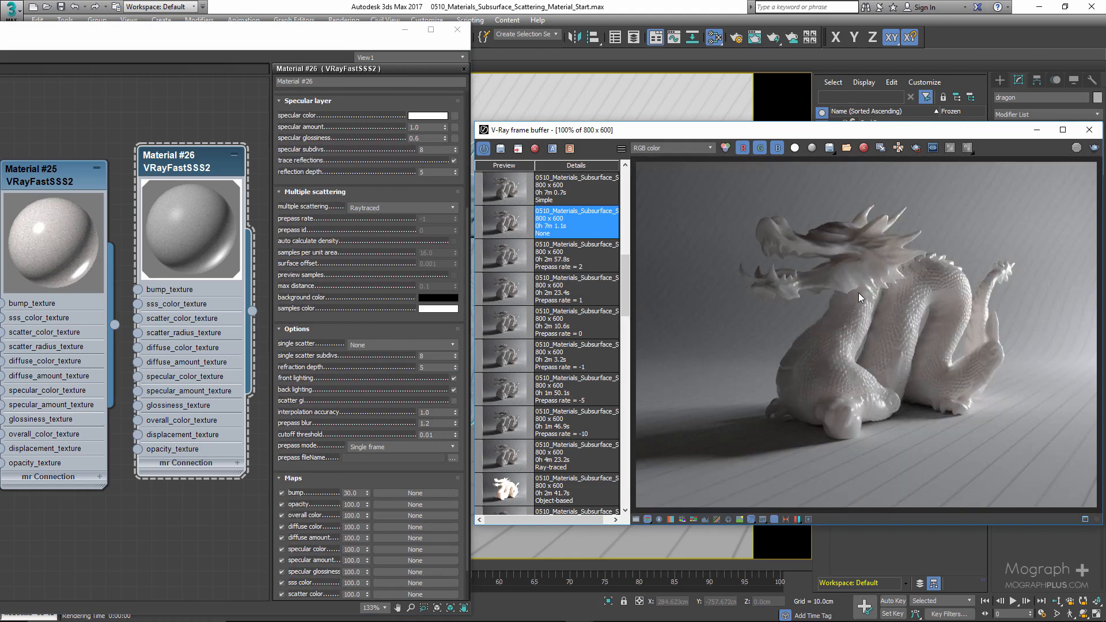
# - Set single scatter to Simple and display the stored 'Simple' render
pyautogui.click(381, 344)
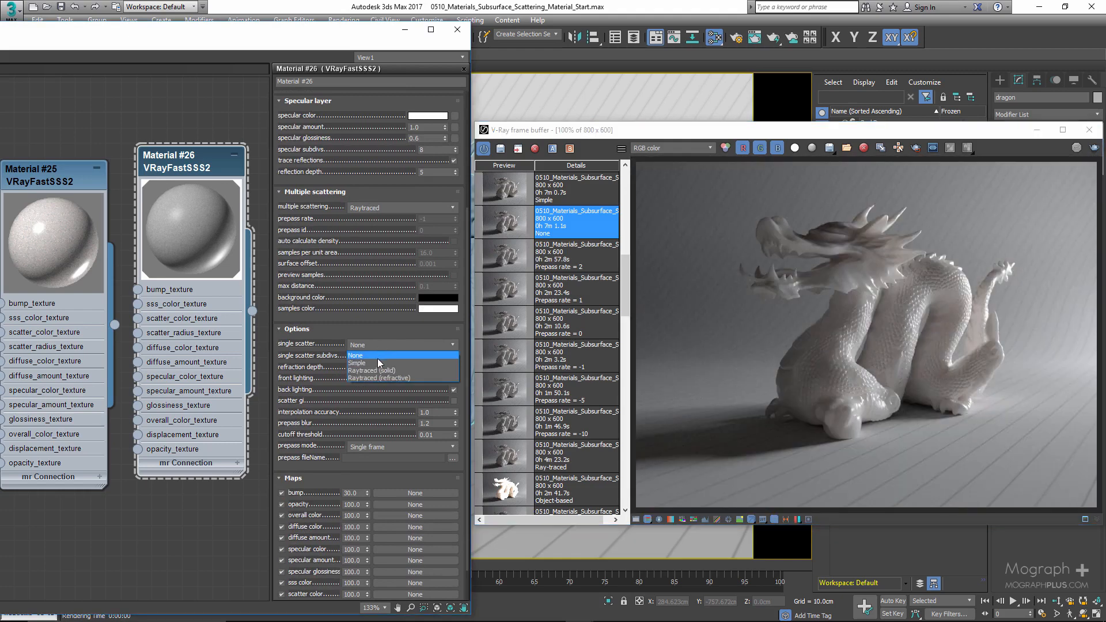
pyautogui.click(376, 361)
pyautogui.click(502, 194)
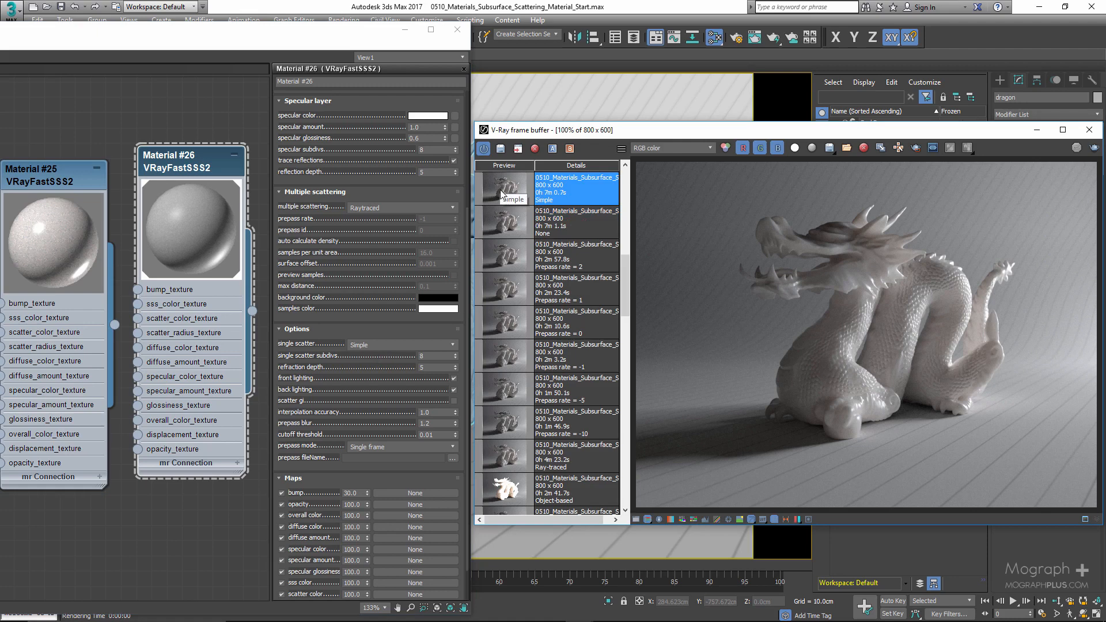
# - Compare the stored 'None' and 'Simple' renders in the history
pyautogui.scroll(5, 502, 195)
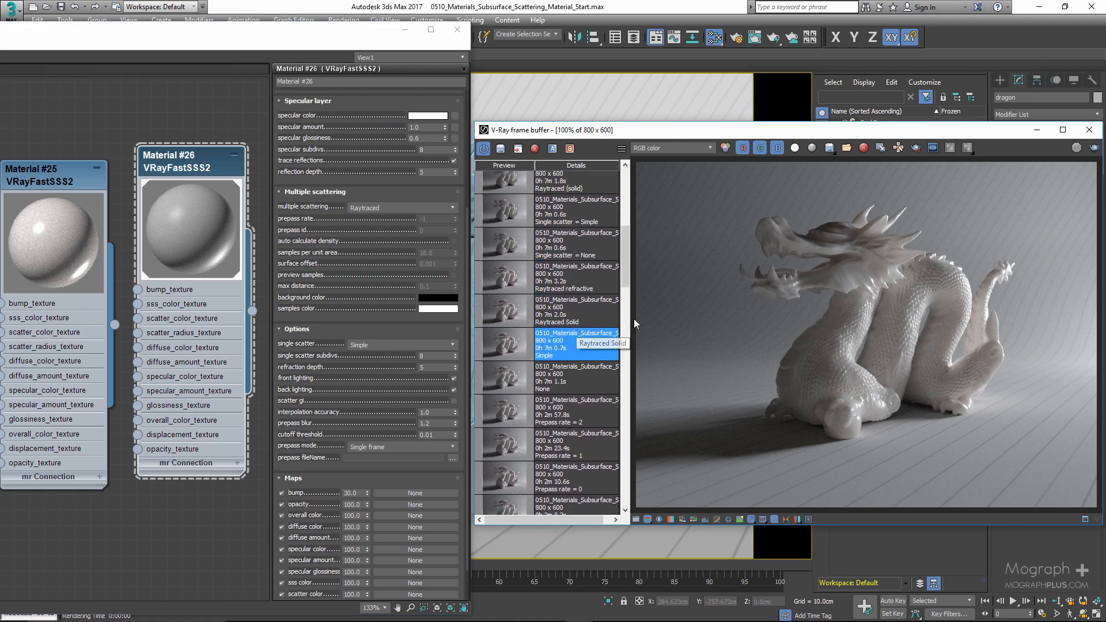
pyautogui.scroll(1, 581, 348)
pyautogui.click(512, 404)
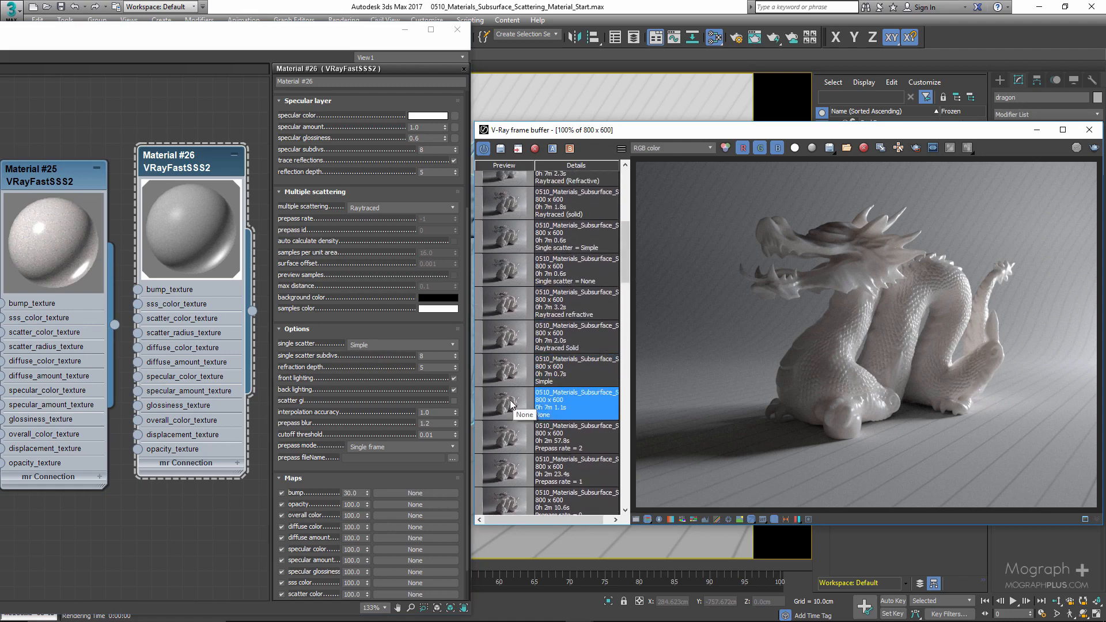
pyautogui.click(508, 375)
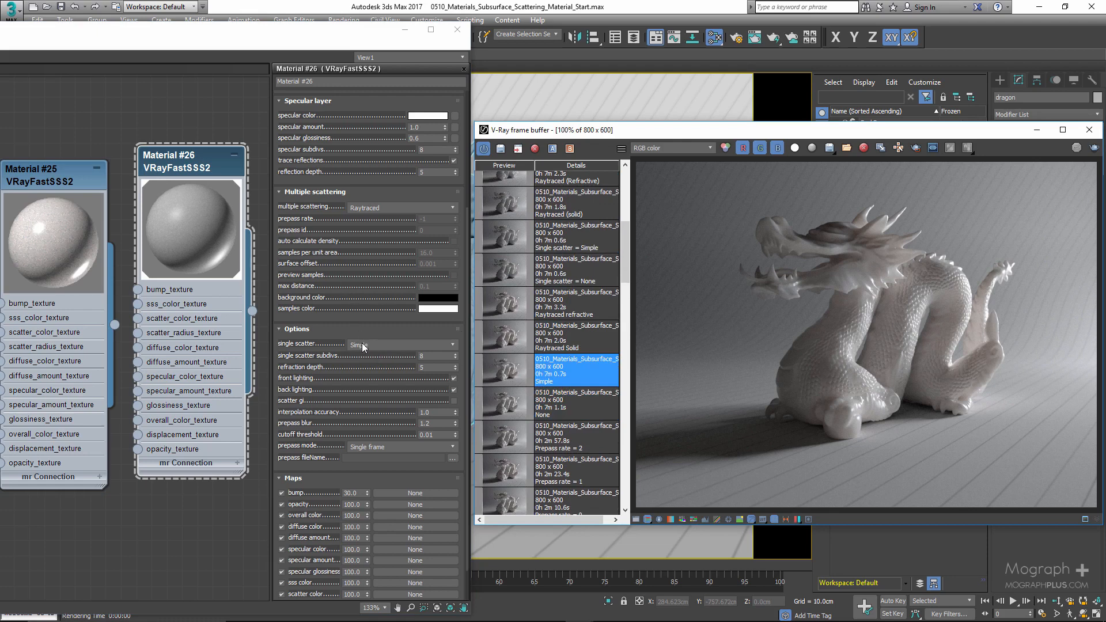
# - Set single scatter to Raytraced (solid) and compare its stored render with the 'Simple' one
pyautogui.click(364, 346)
pyautogui.click(375, 369)
pyautogui.click(504, 341)
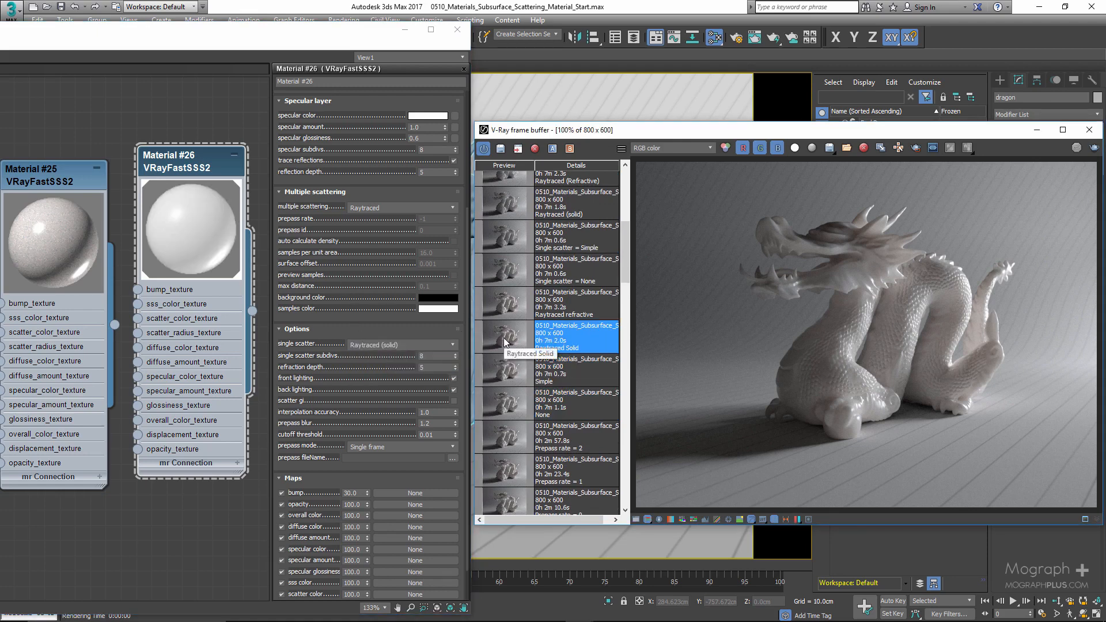
pyautogui.click(500, 371)
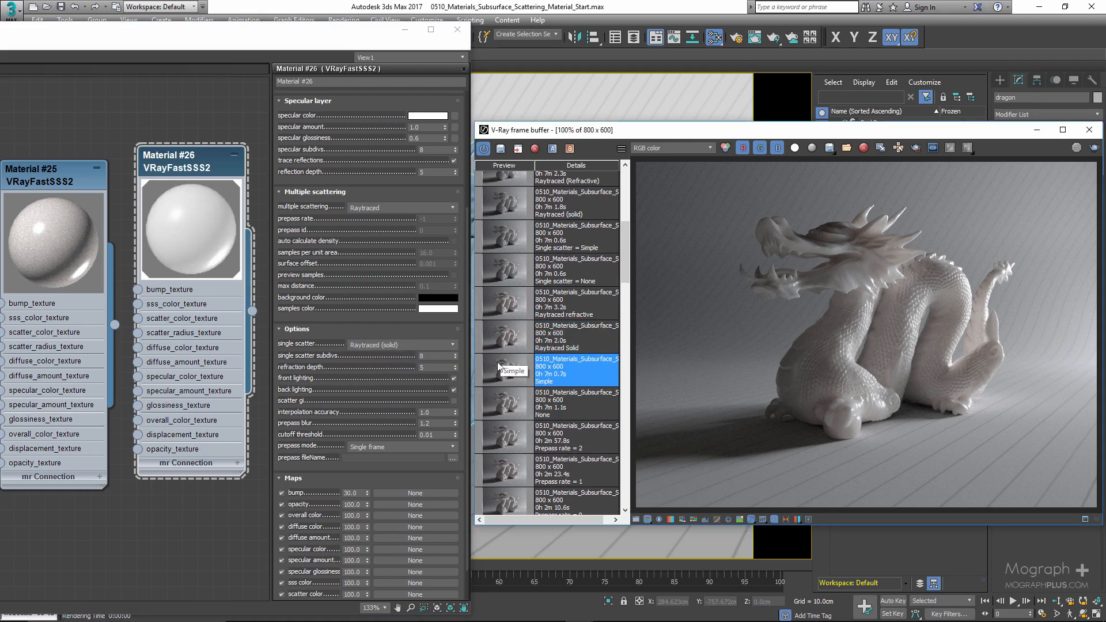
pyautogui.click(503, 340)
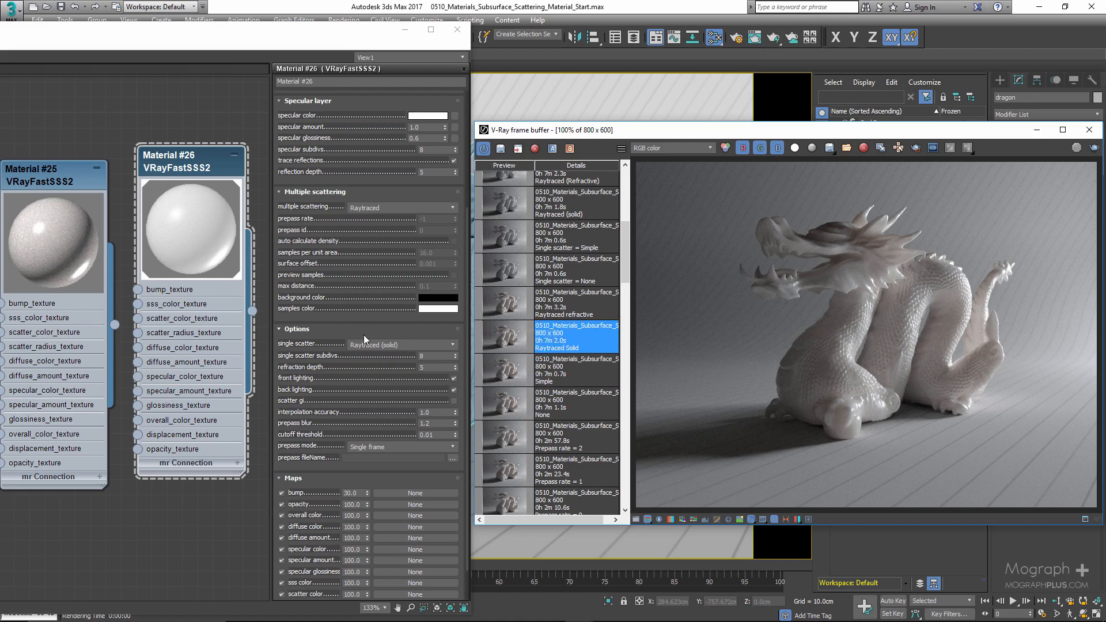
# - Set single scatter to Raytraced (refractive) and display its stored render
pyautogui.click(380, 345)
pyautogui.click(380, 378)
pyautogui.click(503, 313)
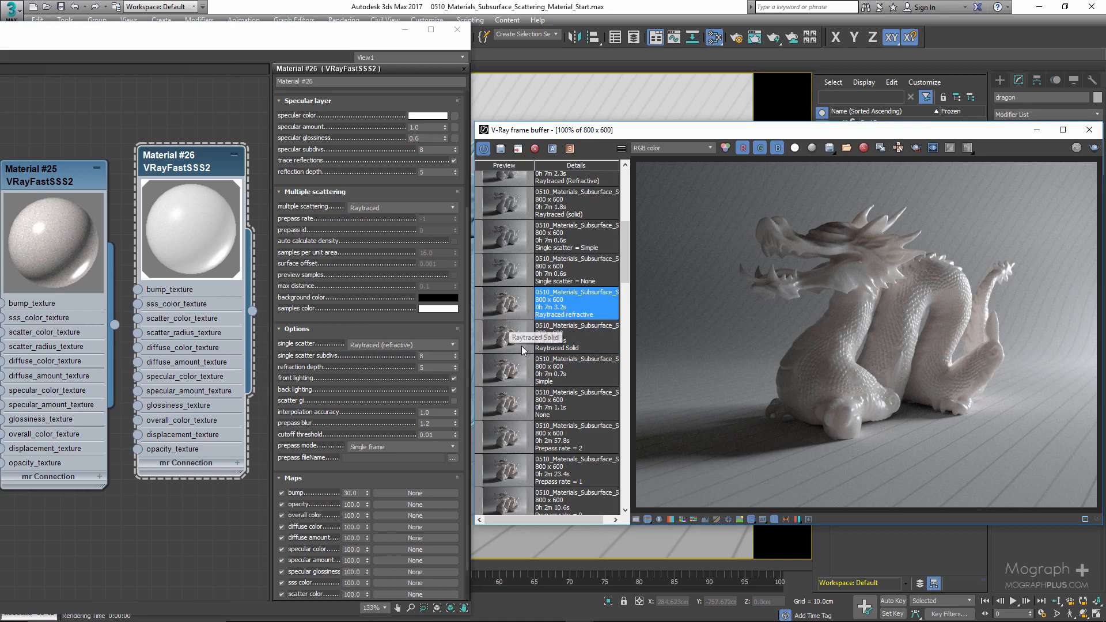
# - Compare the stored single scatter renders in the frame buffer history
pyautogui.scroll(1, 531, 338)
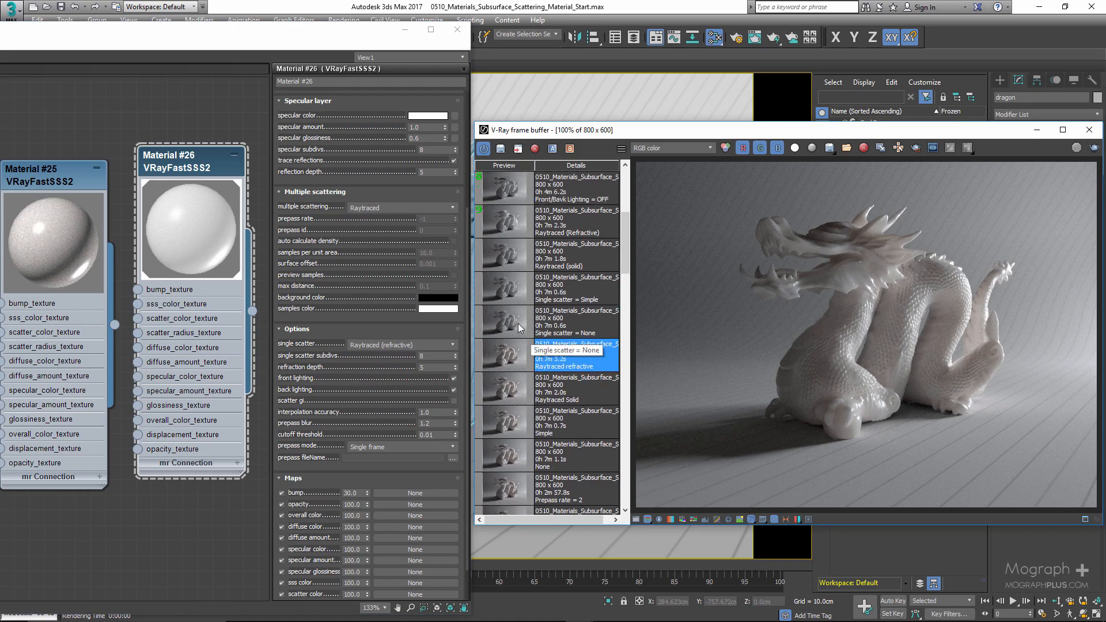
pyautogui.click(519, 327)
pyautogui.click(505, 288)
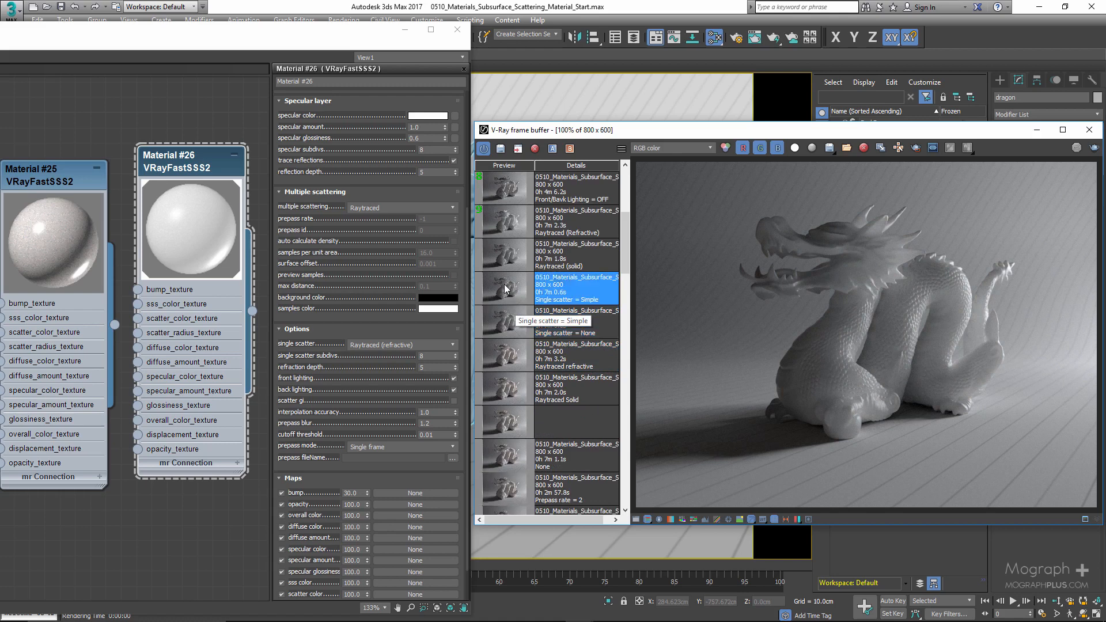
pyautogui.scroll(1, 505, 293)
pyautogui.click(505, 314)
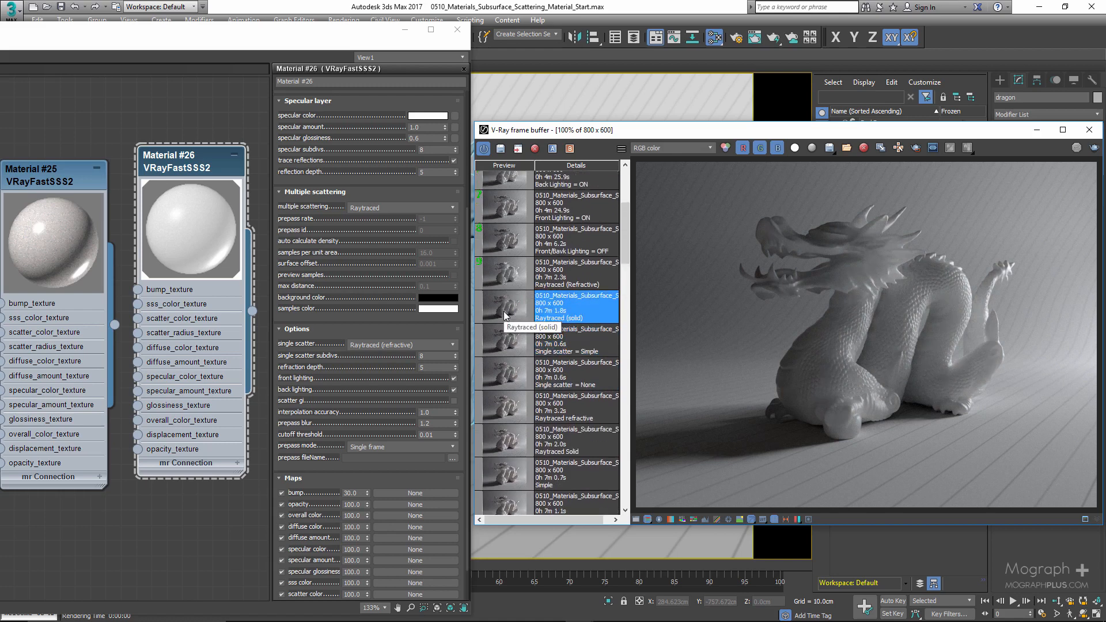
pyautogui.click(505, 282)
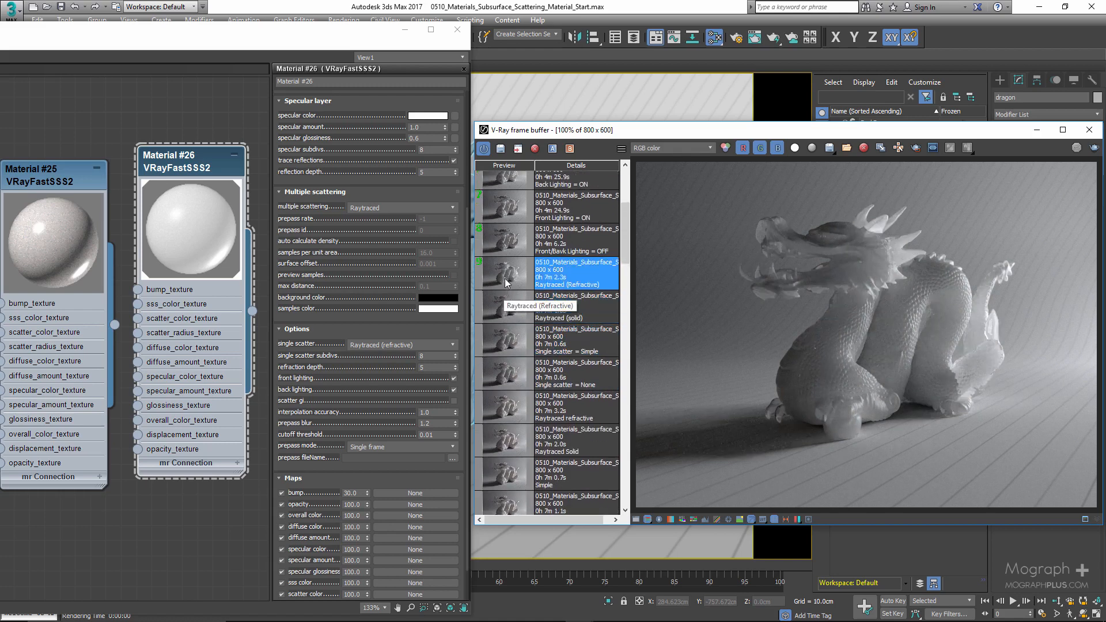
# - Compare the stored Simple, Raytraced (solid) and Raytraced (refractive) renders in the frame buffer history
pyautogui.click(516, 376)
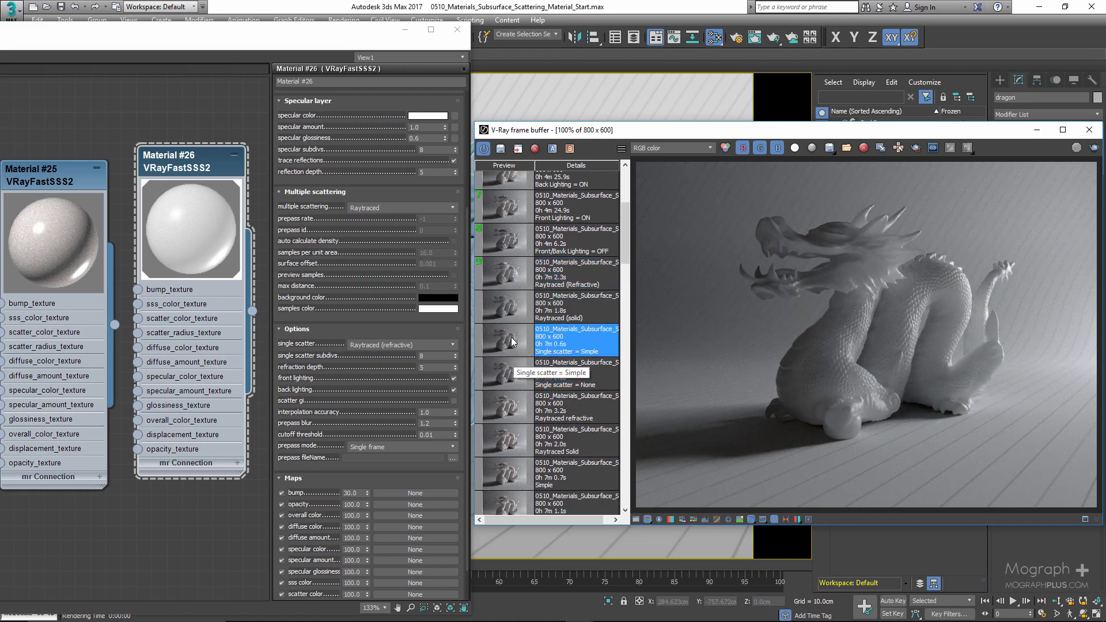
pyautogui.click(508, 315)
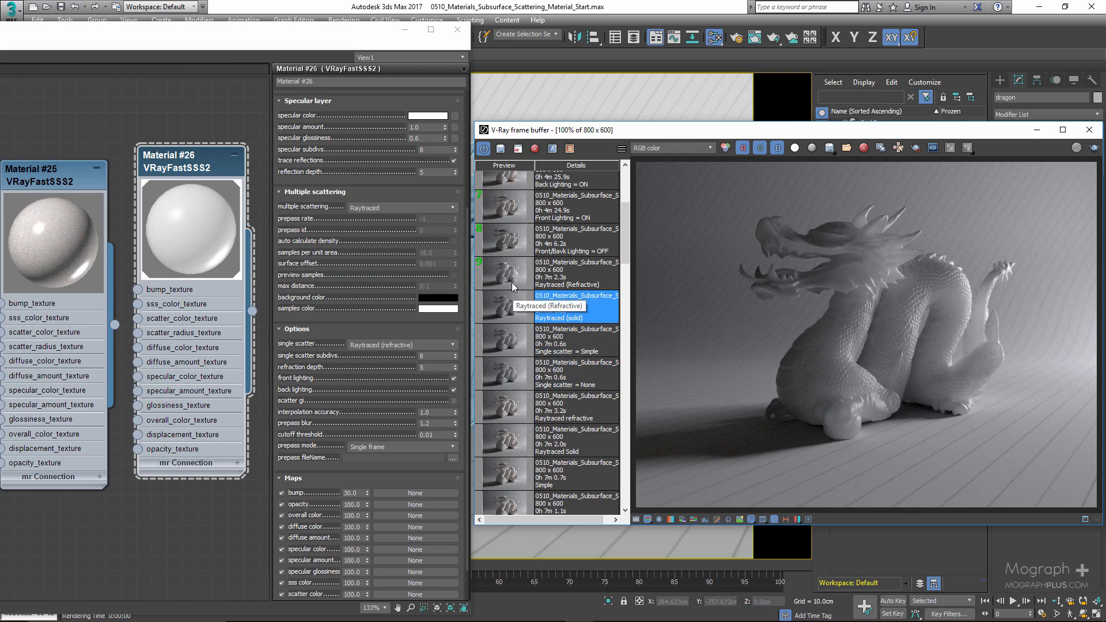
pyautogui.click(513, 286)
# - Set Material #26's single scatter to Simple and assign Material #25 to the selected dragon
pyautogui.click(353, 339)
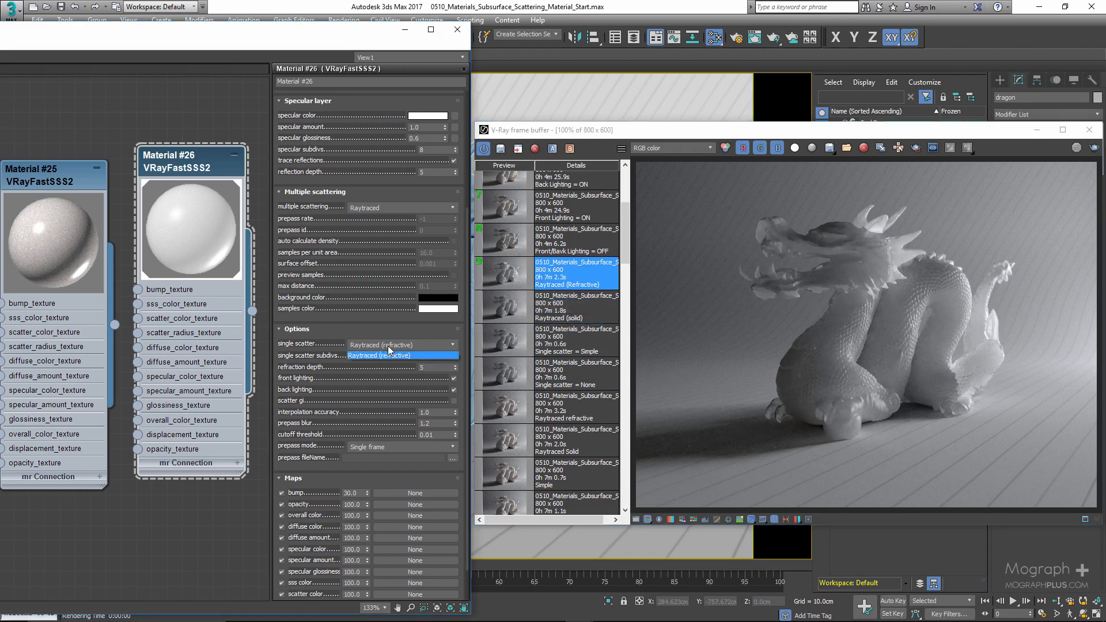
pyautogui.click(369, 359)
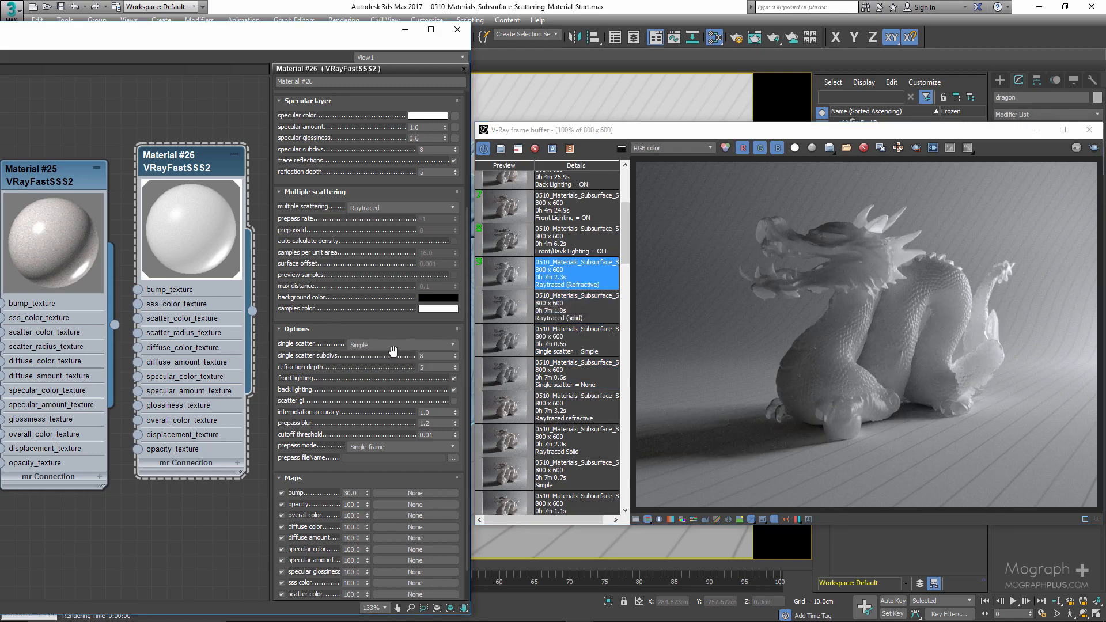
pyautogui.rightClick(62, 184)
pyautogui.click(62, 185)
pyautogui.rightClick(62, 184)
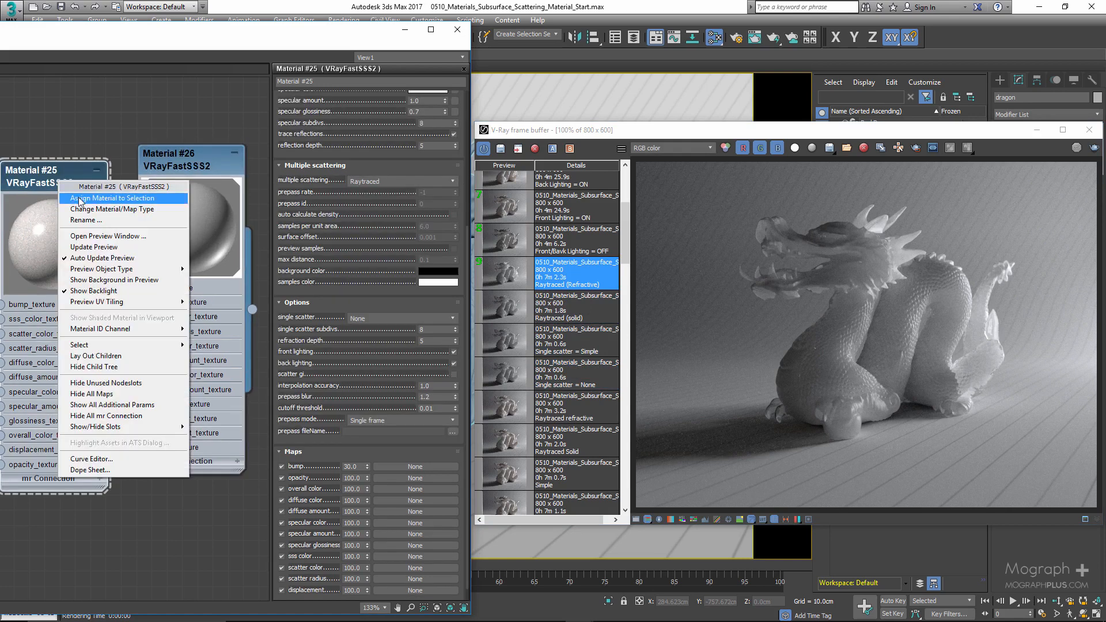
pyautogui.click(79, 198)
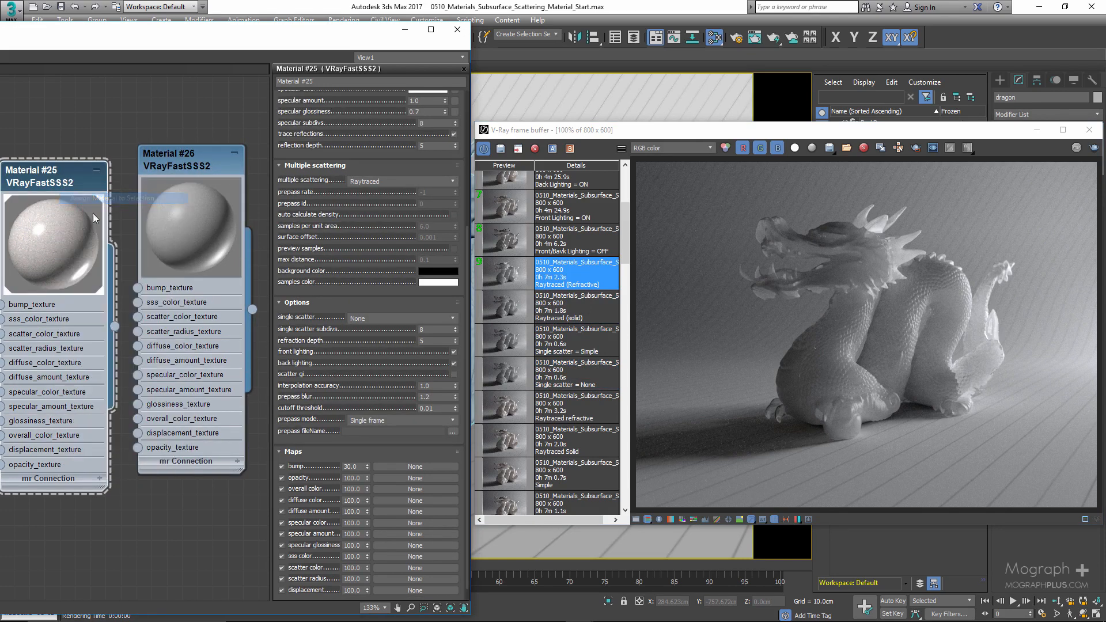
# - Compare the stored single scatter renders from None through Raytraced (refractive) in the history
pyautogui.click(576, 341)
pyautogui.click(586, 384)
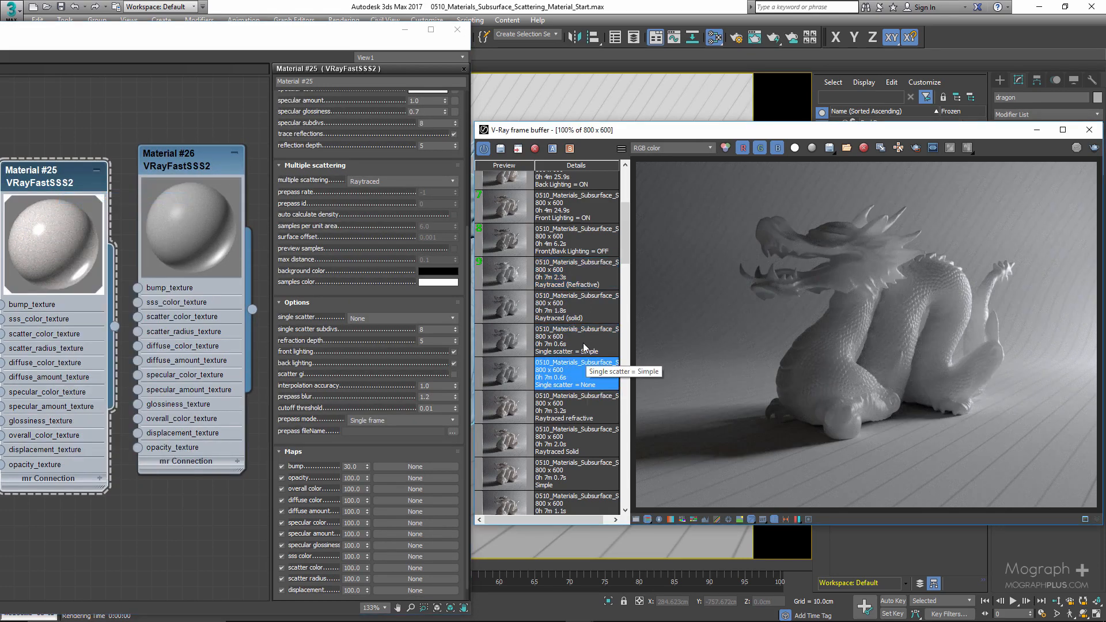
pyautogui.click(606, 341)
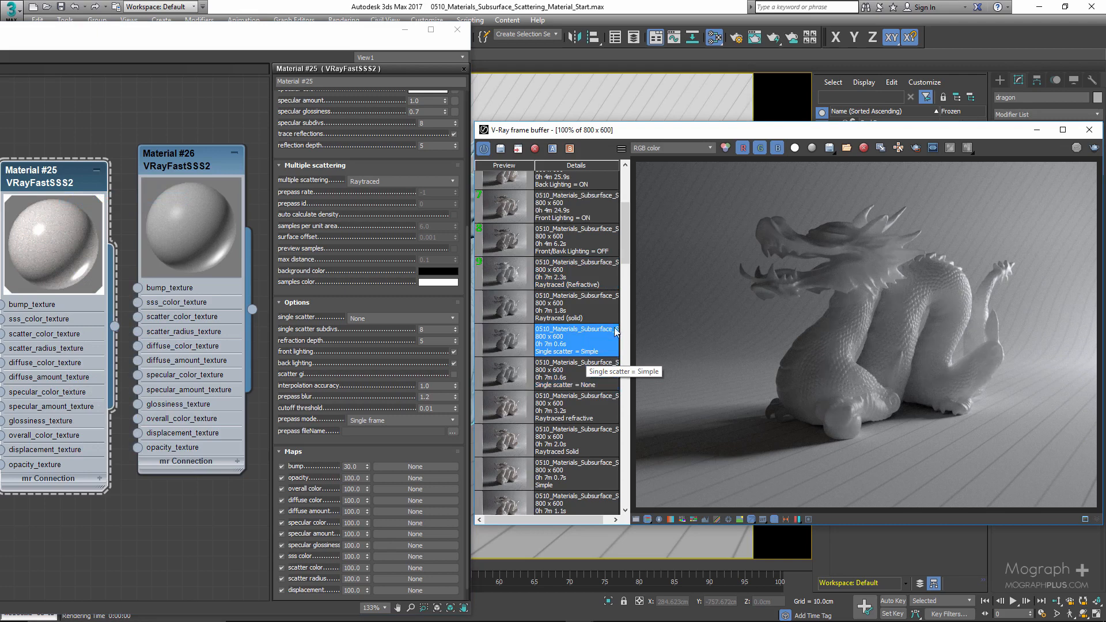
pyautogui.click(612, 314)
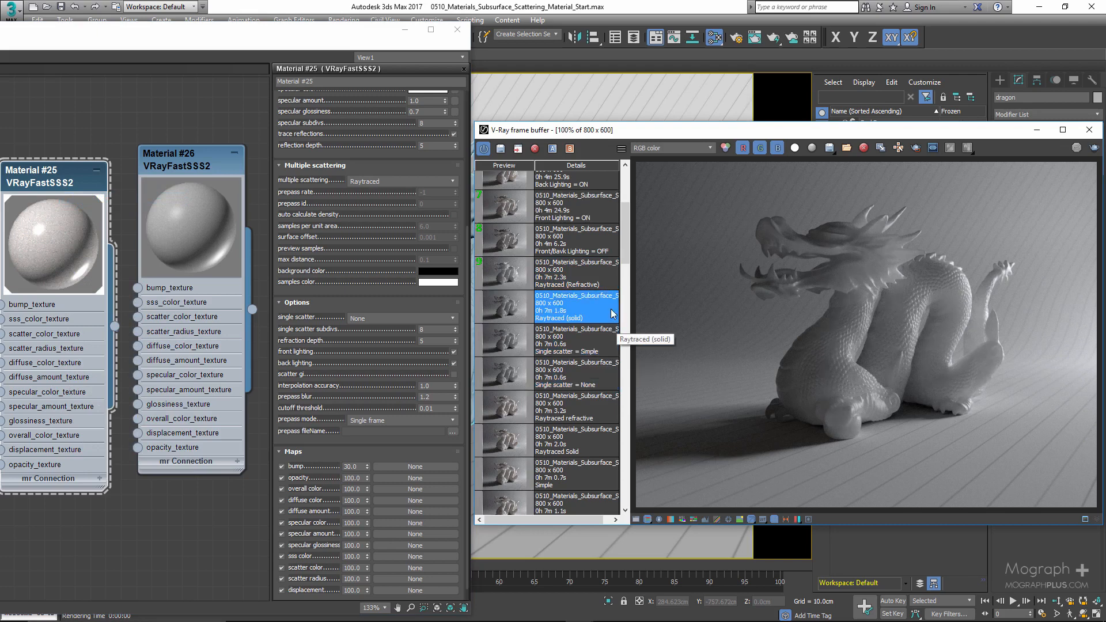
pyautogui.click(613, 279)
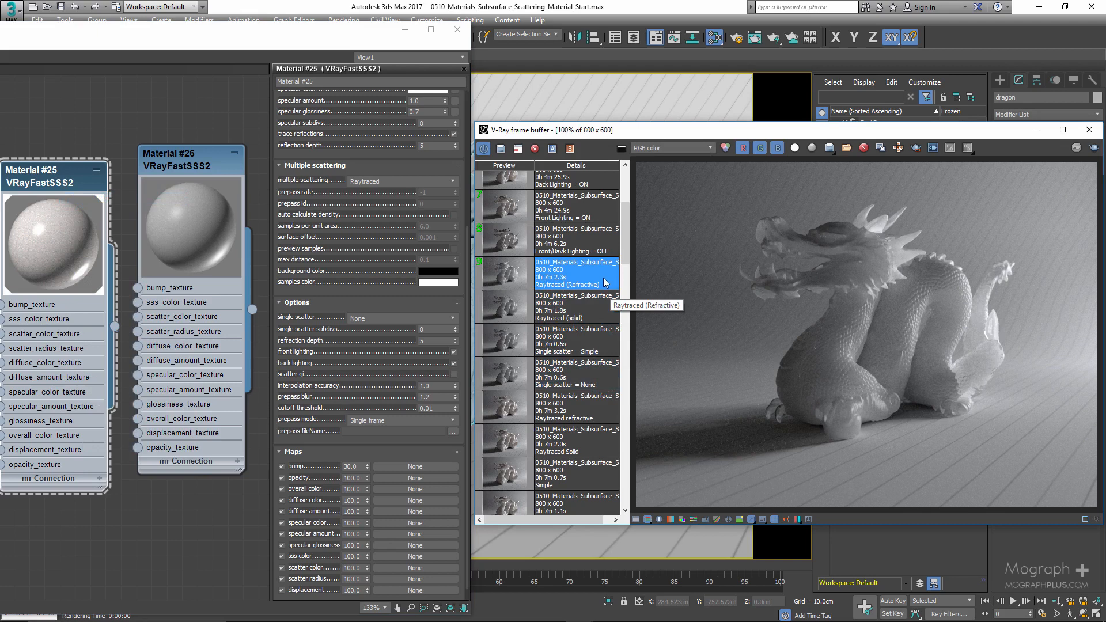
# - Delete the Material #26 node from the view and move the Material #25 node to the center
pyautogui.click(55, 173)
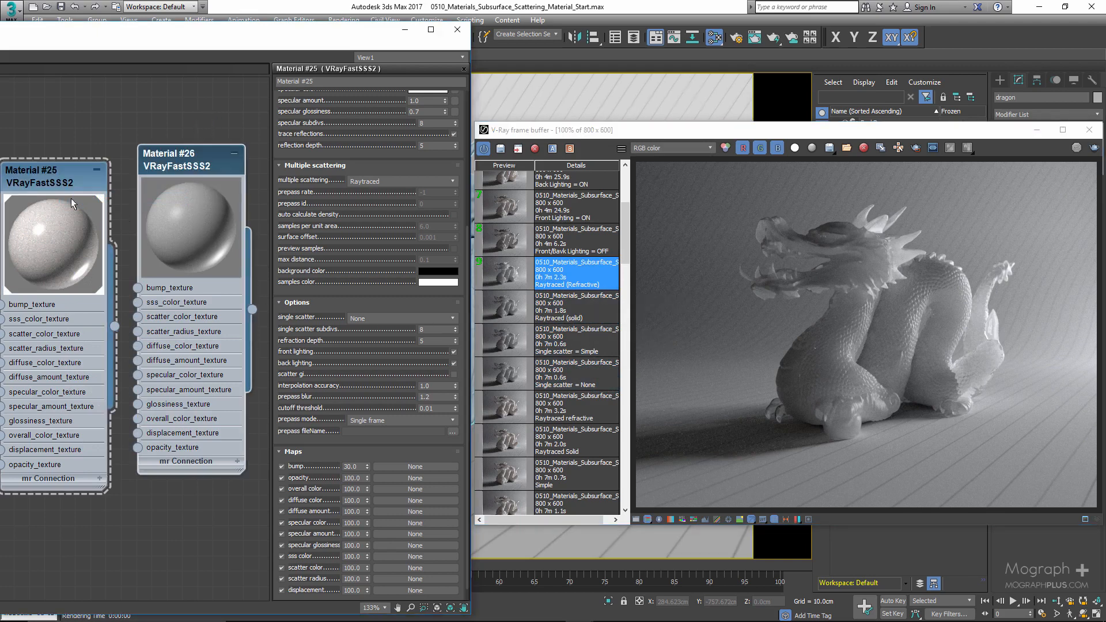
pyautogui.press('Delete')
pyautogui.moveTo(47, 177); pyautogui.dragTo(153, 177)
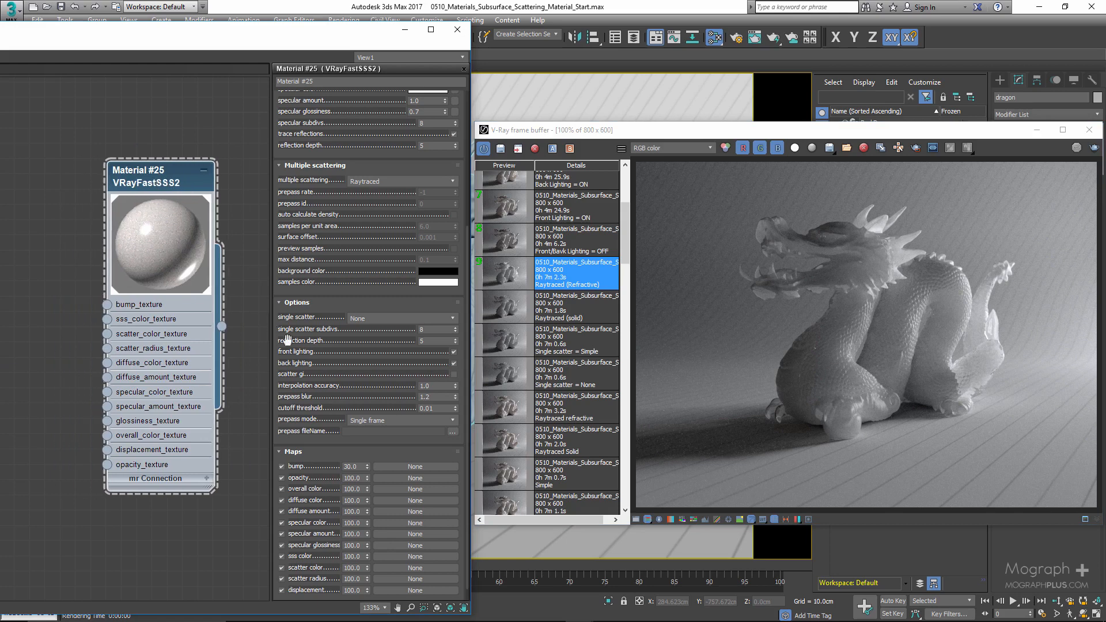
# - Display the stored render with front and back lighting turned off
pyautogui.moveTo(353, 340); pyautogui.dragTo(355, 351)
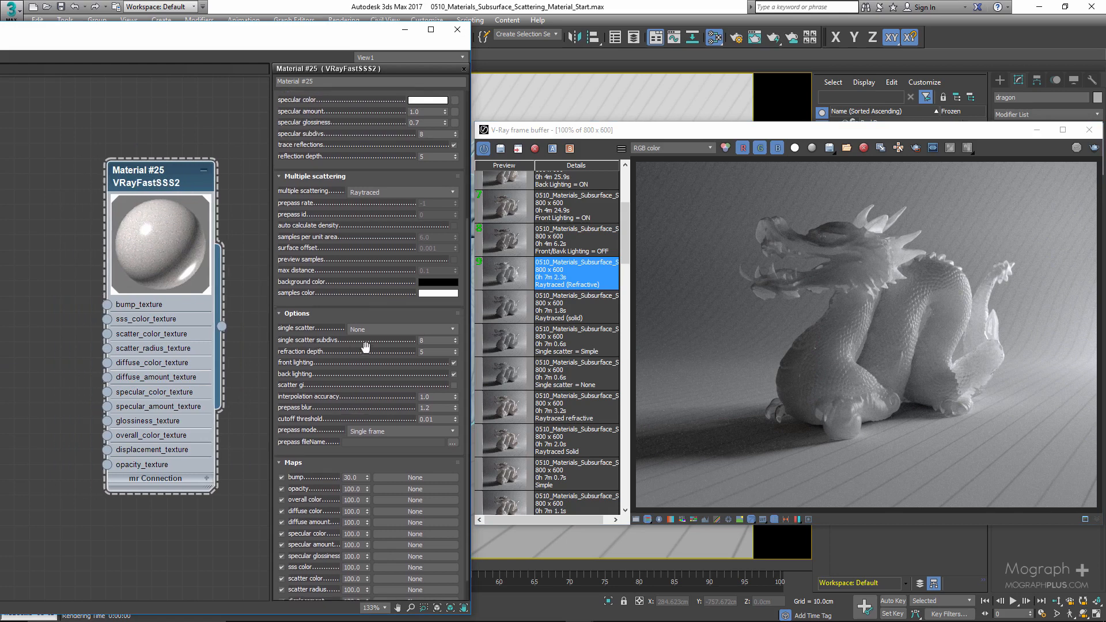
pyautogui.doubleClick(428, 341)
pyautogui.press('Tab')
pyautogui.click(454, 375)
pyautogui.scroll(2, 606, 330)
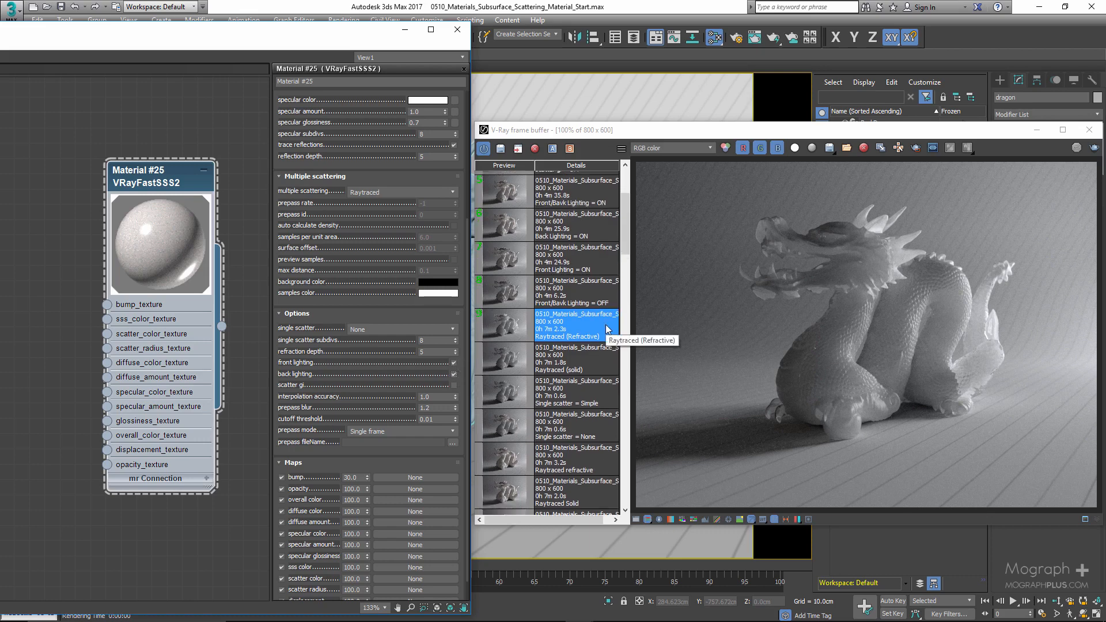
pyautogui.click(519, 292)
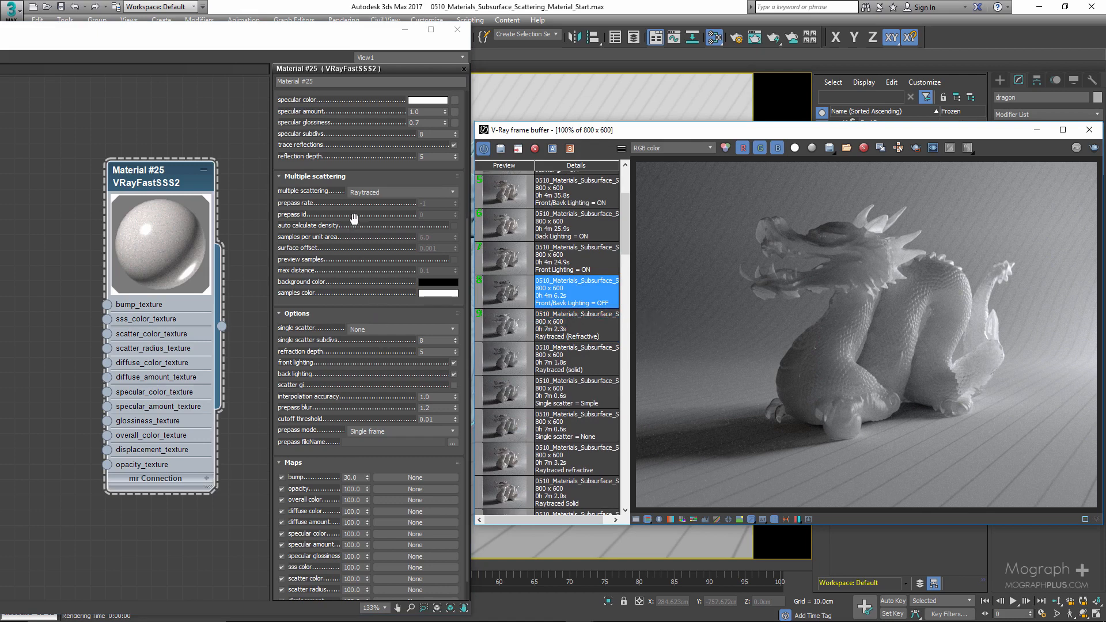
# - Set Material #25's multiple scattering mode to Prepass-based illumination map
pyautogui.click(383, 193)
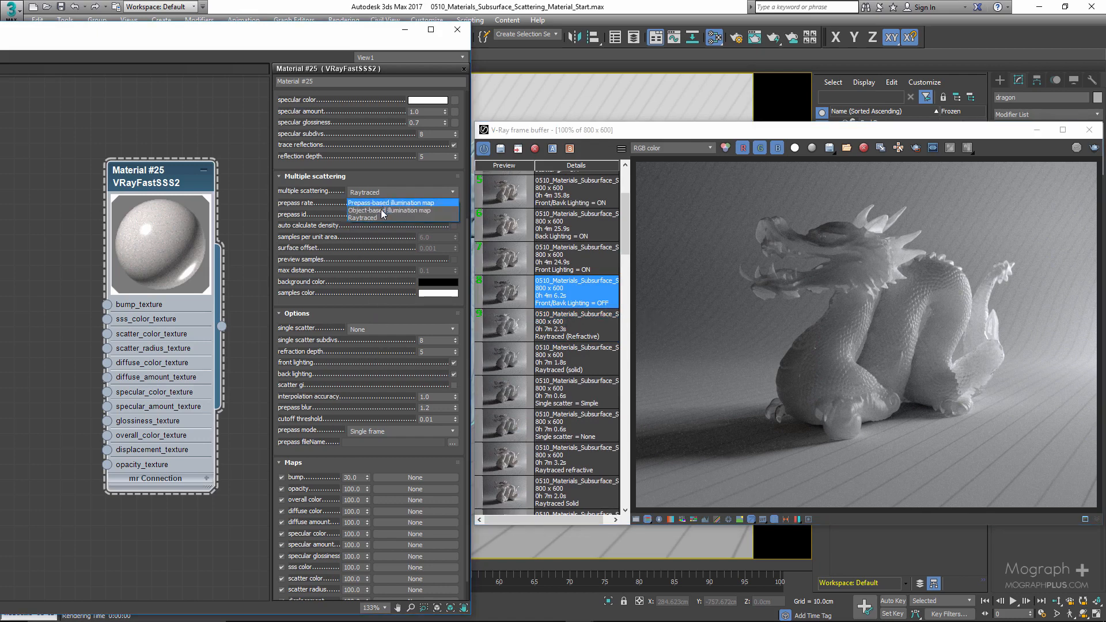
pyautogui.click(382, 211)
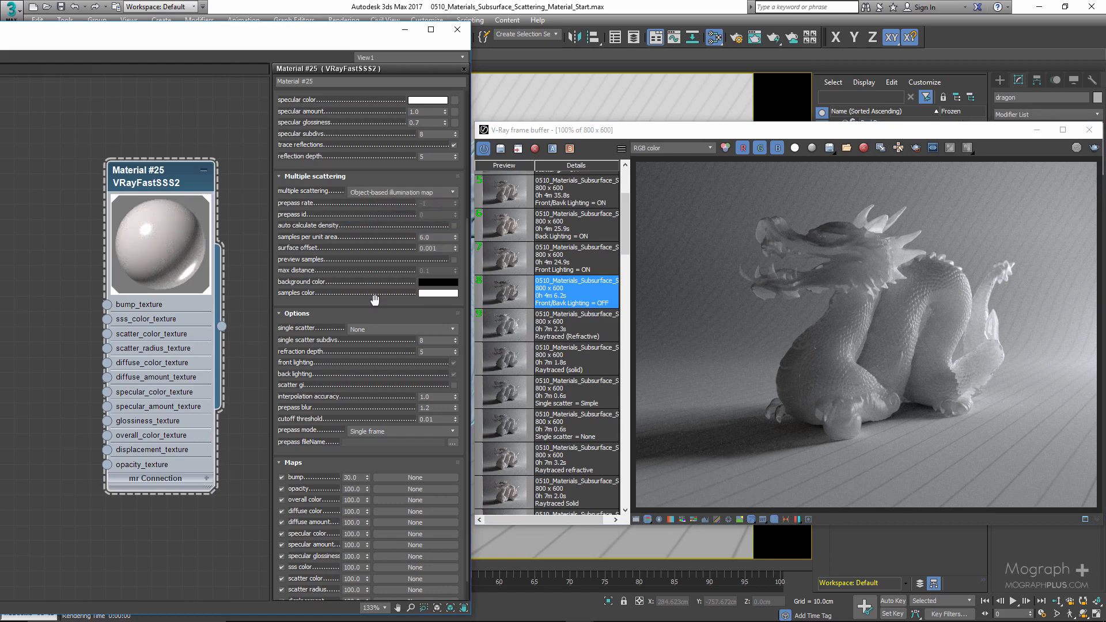
pyautogui.click(385, 193)
pyautogui.click(382, 219)
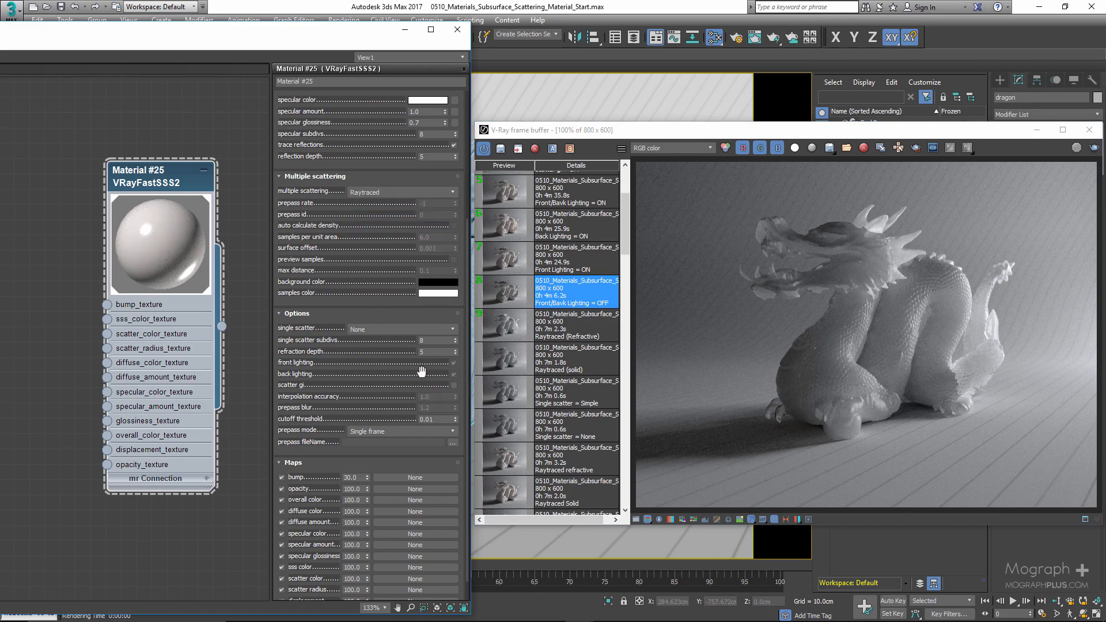
pyautogui.click(385, 193)
pyautogui.click(382, 203)
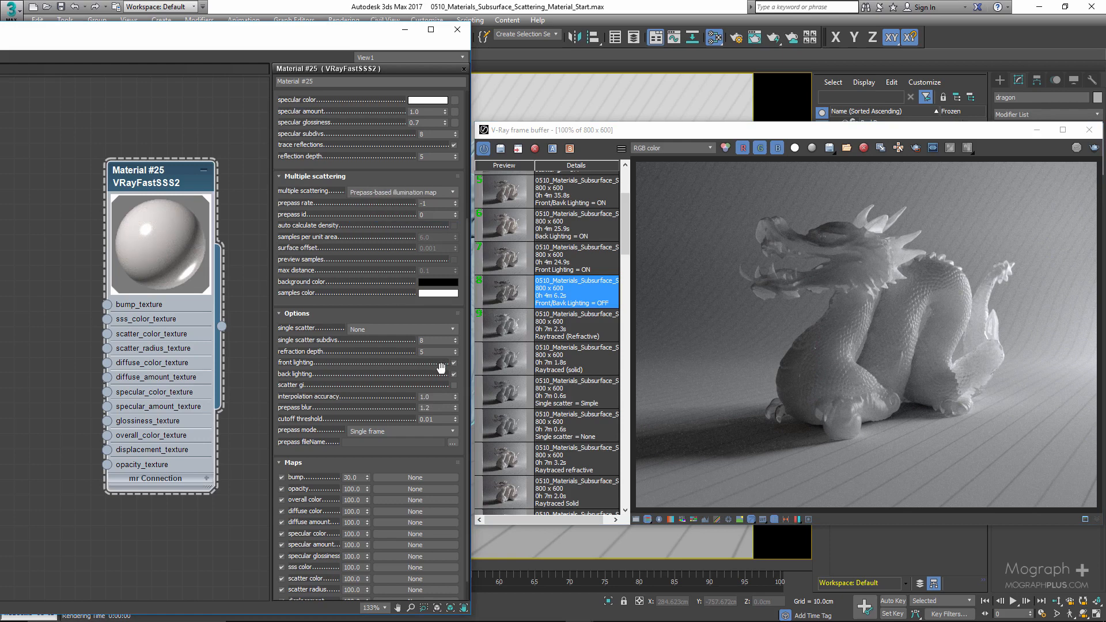
pyautogui.click(405, 192)
pyautogui.click(404, 193)
# - Turn off front and back lighting for Material #25 and compare the stored lighting-off and front-lighting renders
pyautogui.moveTo(370, 365); pyautogui.dragTo(369, 384)
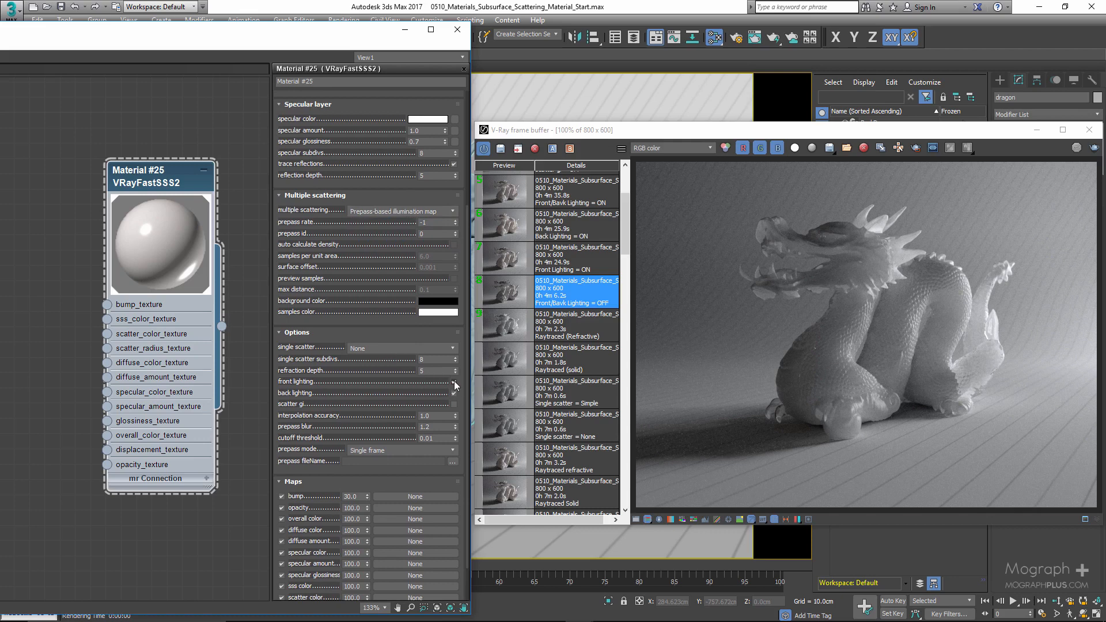
pyautogui.moveTo(401, 387); pyautogui.dragTo(401, 399)
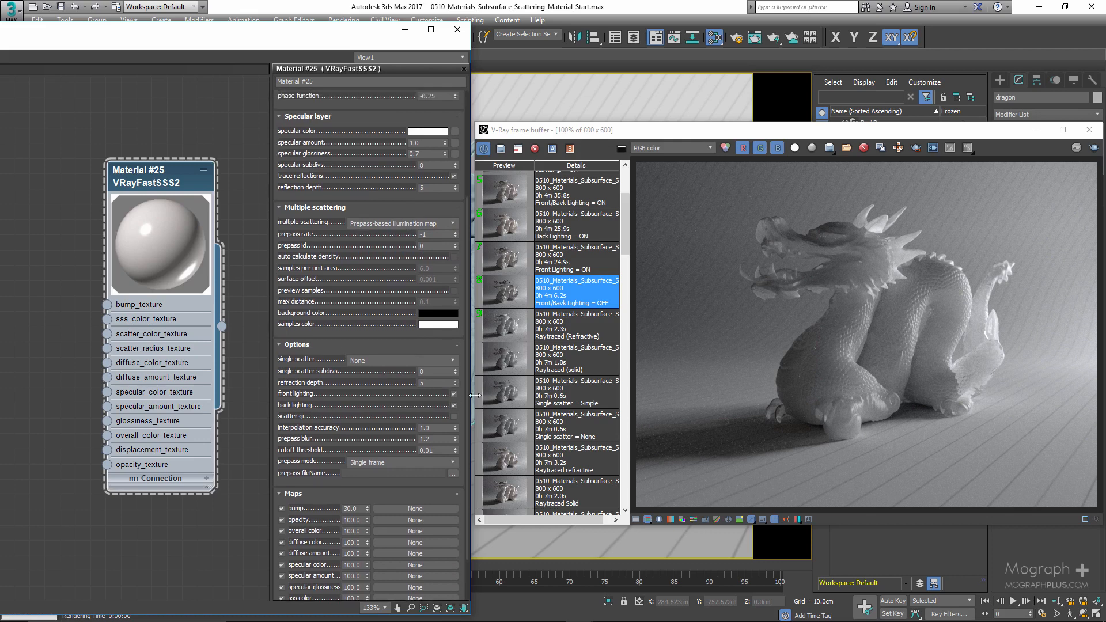
pyautogui.scroll(1, 548, 326)
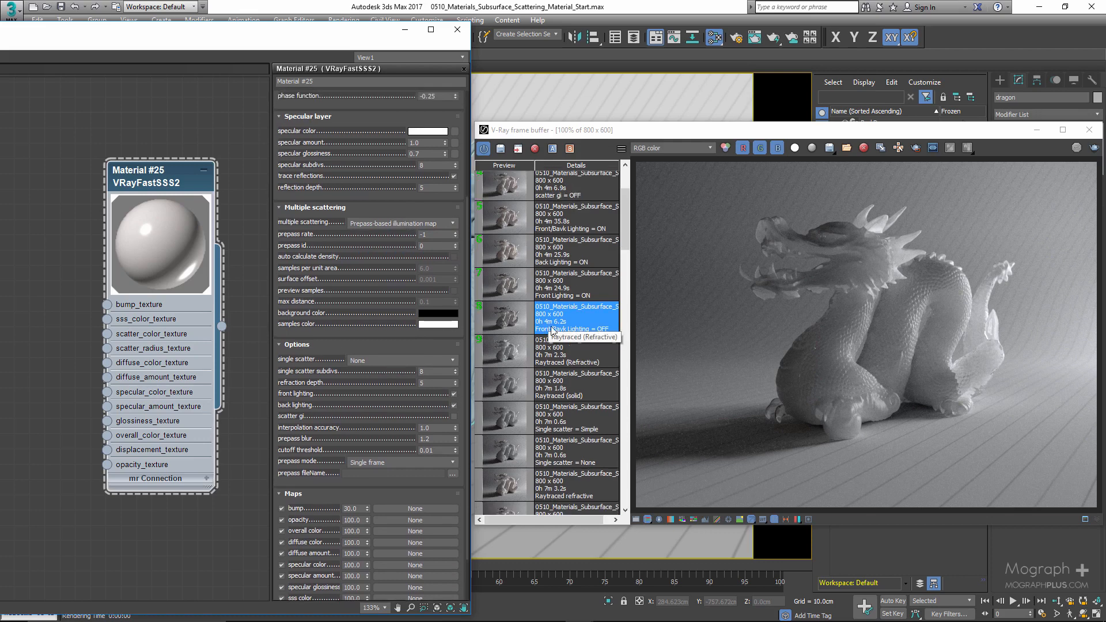
pyautogui.click(453, 406)
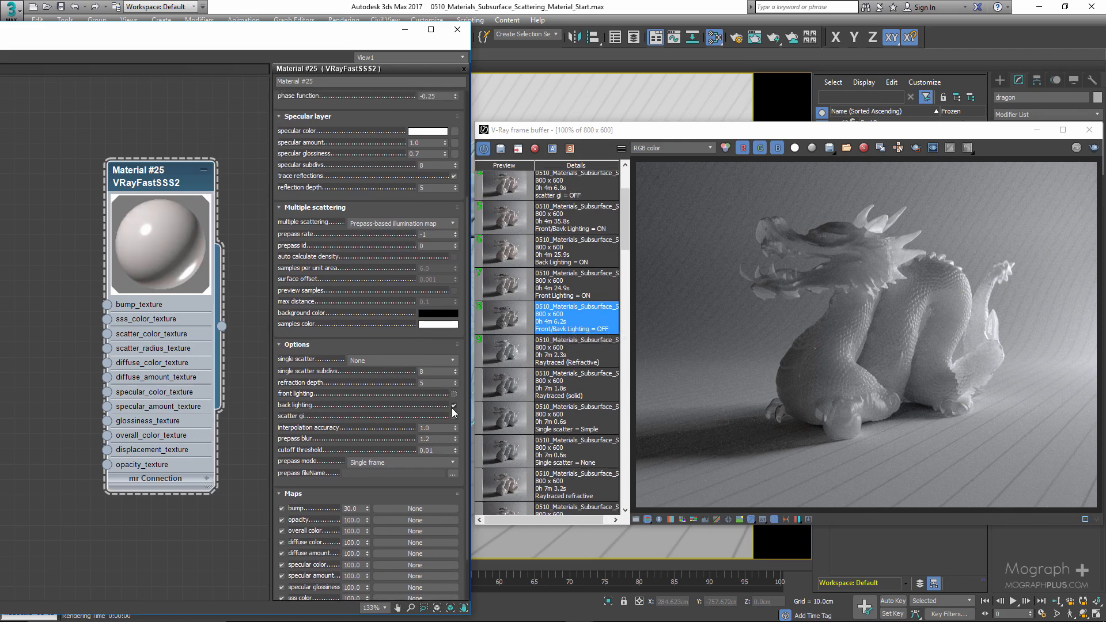
pyautogui.doubleClick(501, 323)
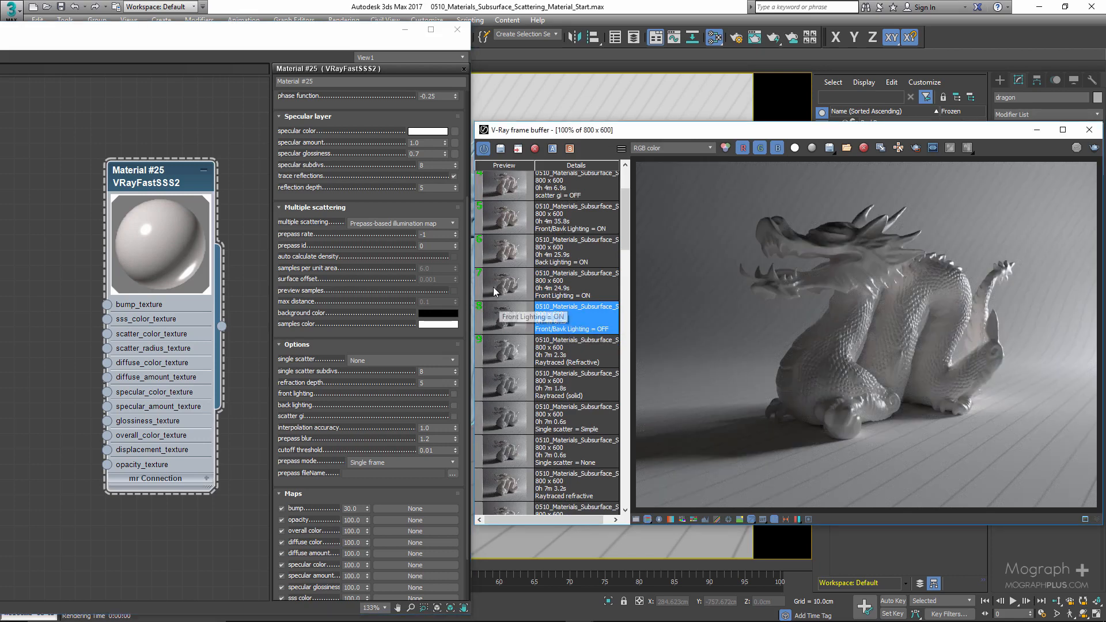
pyautogui.doubleClick(501, 291)
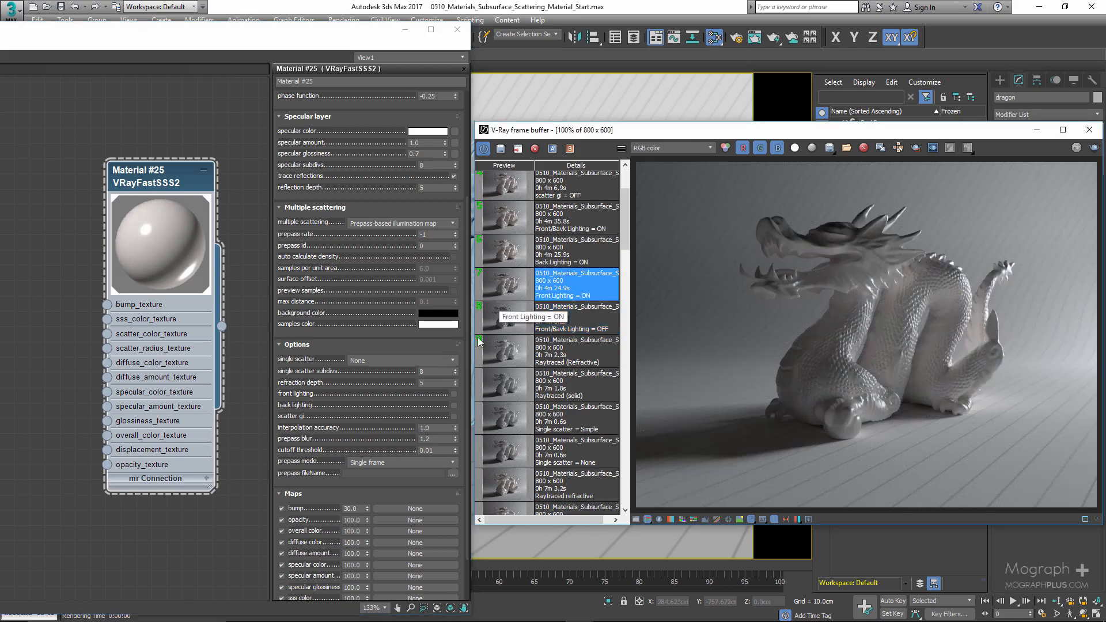
# - Turn front lighting back on and compare the stored front-lit and unlit renders zoomed in
pyautogui.click(454, 394)
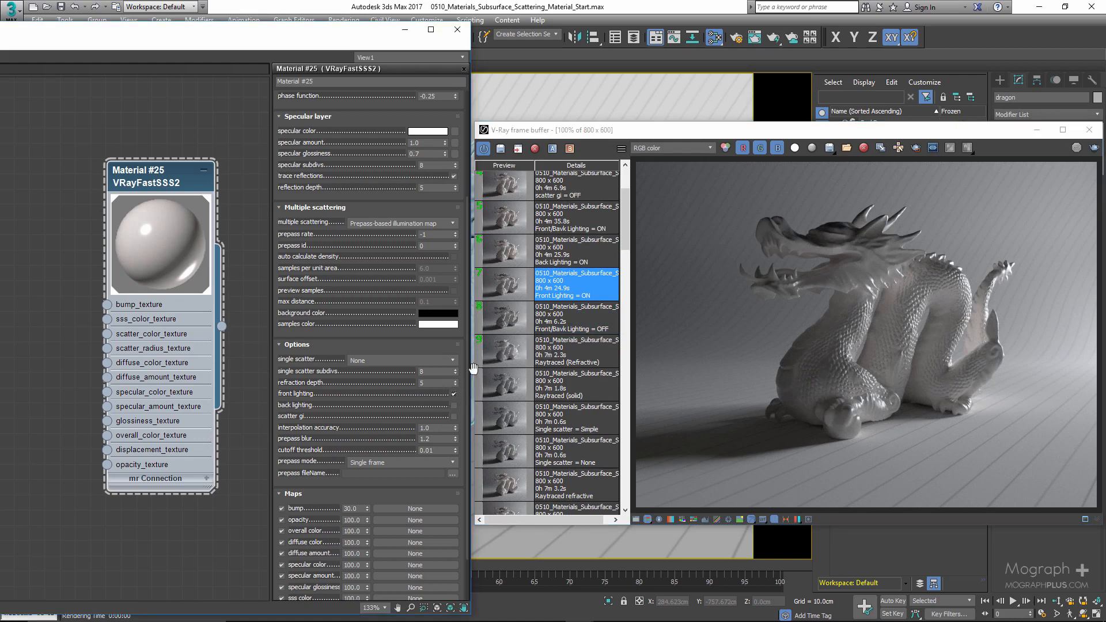
pyautogui.click(513, 290)
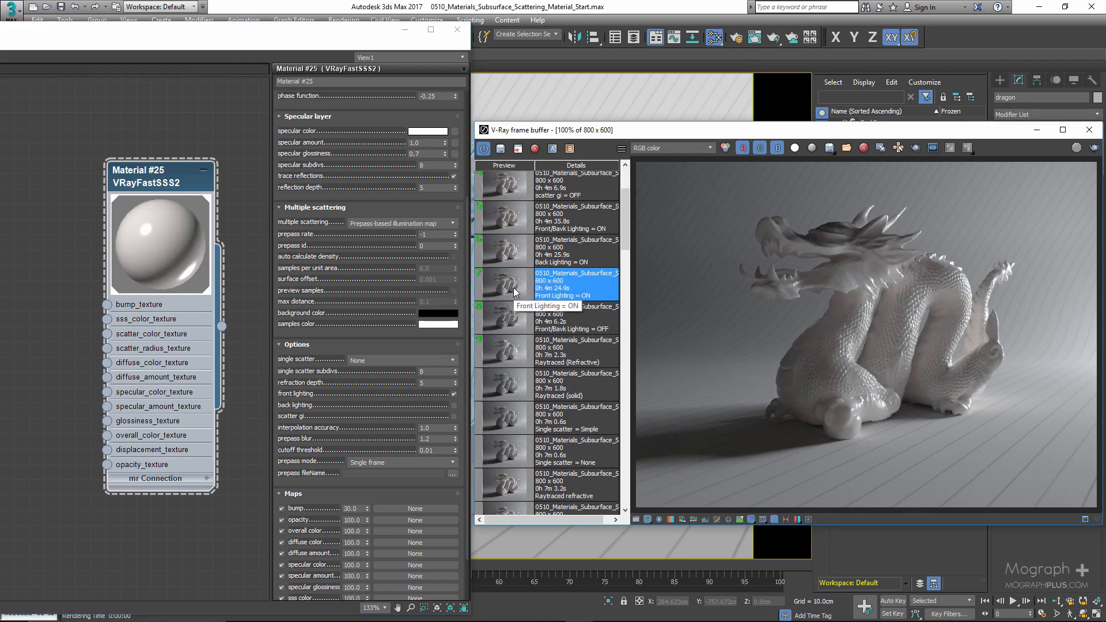
pyautogui.scroll(2, 901, 278)
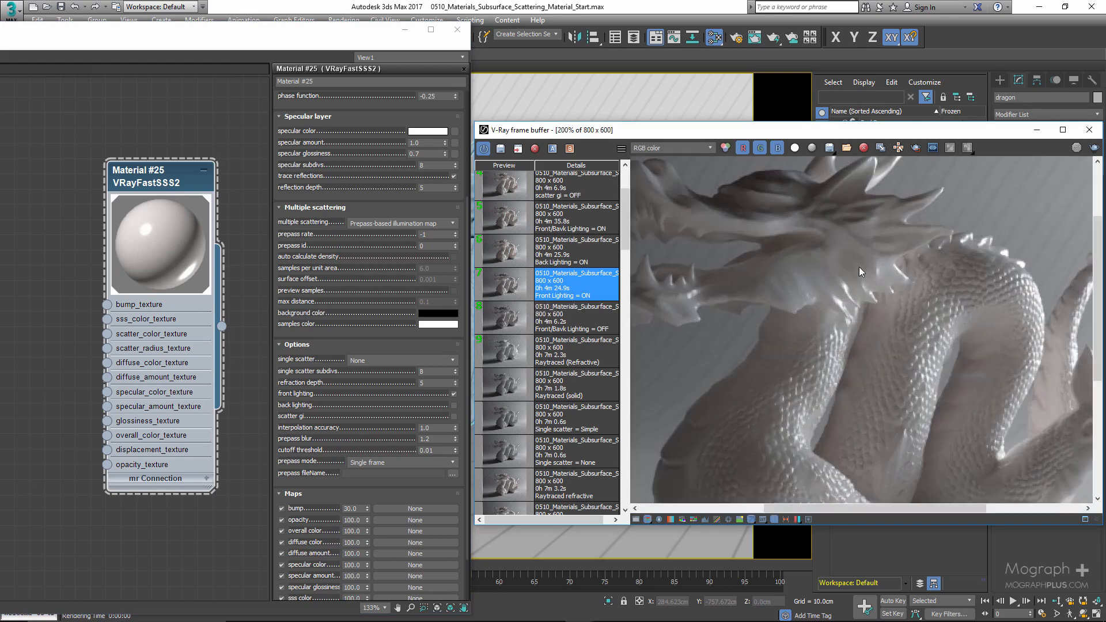
pyautogui.click(509, 324)
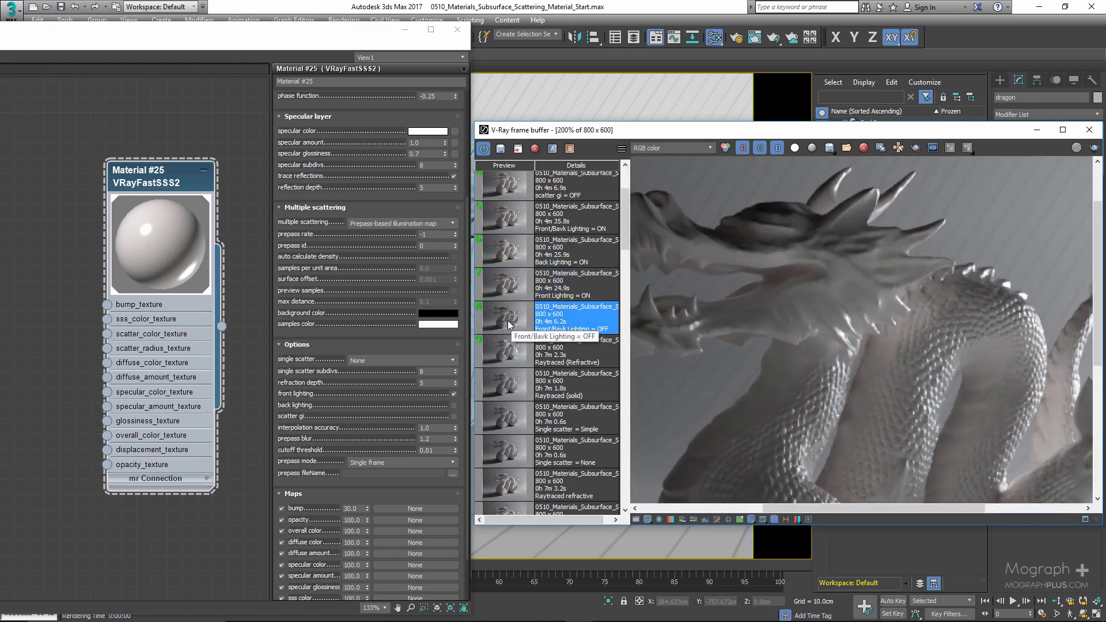
pyautogui.click(503, 290)
pyautogui.scroll(-2, 823, 301)
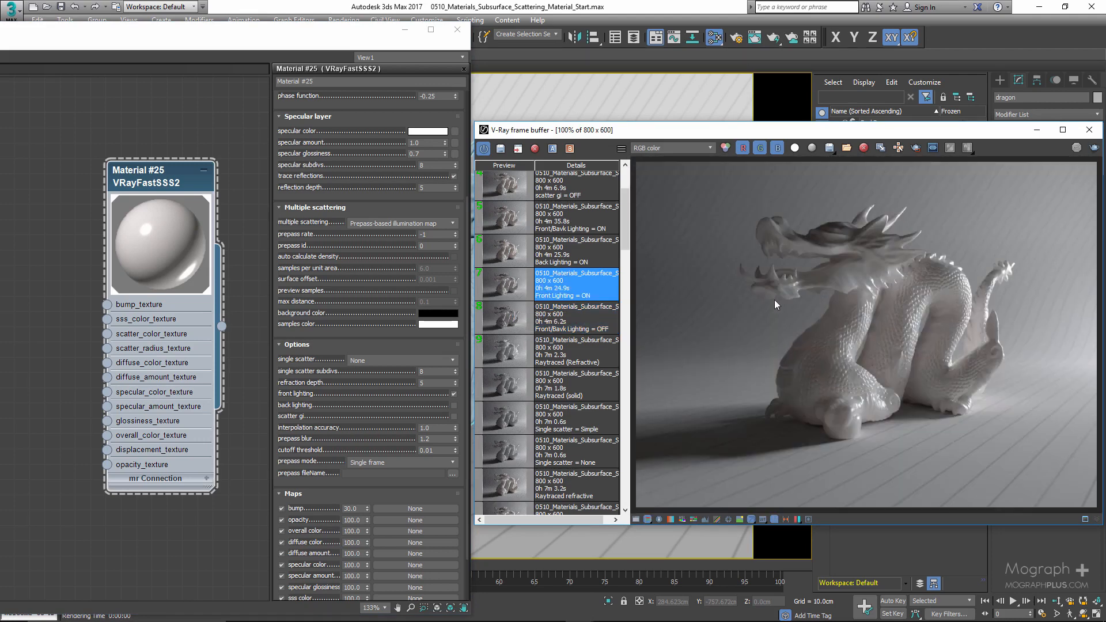
# - Display the stored Back Lighting render and switch the material to back lighting only
pyautogui.click(513, 262)
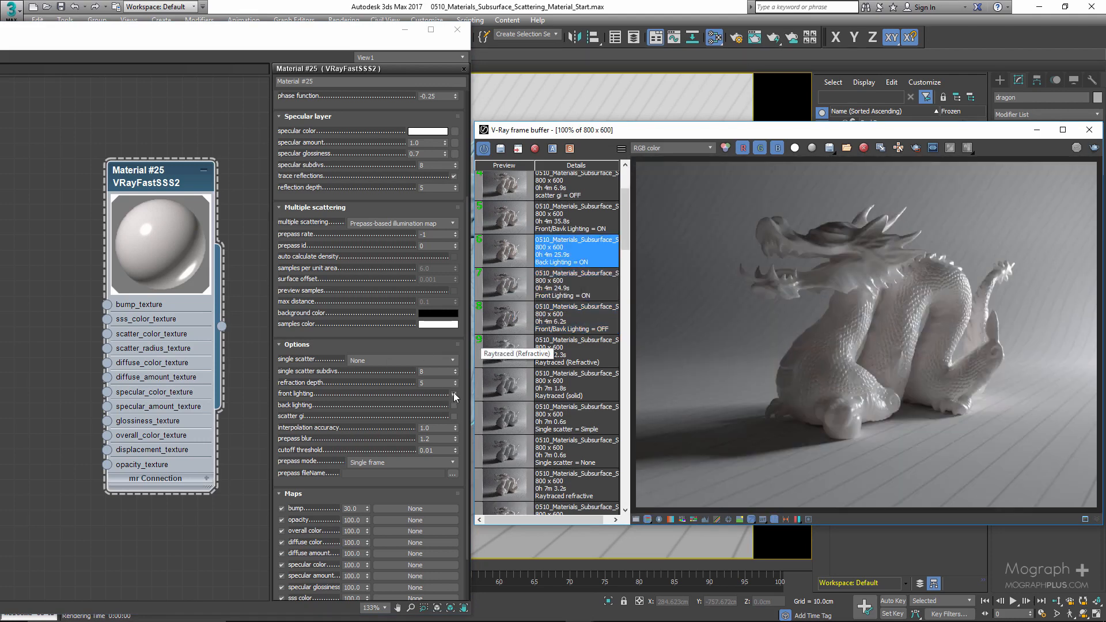
pyautogui.click(454, 394)
pyautogui.click(454, 405)
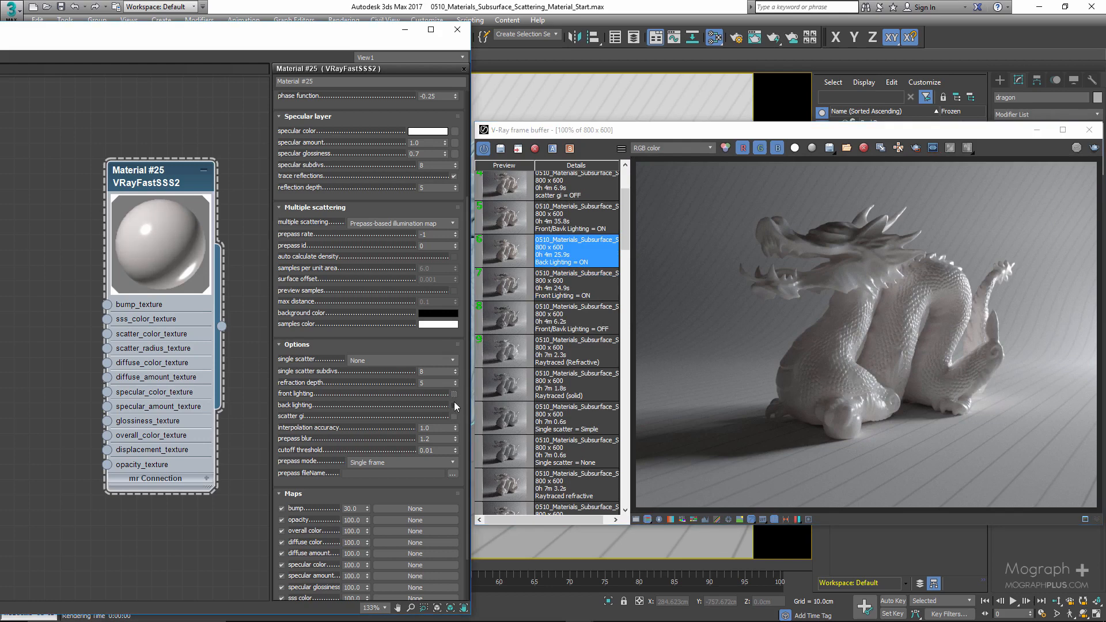
# - Compare the stored front/back-lit, back-lit and front-lit renders, zooming into the dragon
pyautogui.click(514, 228)
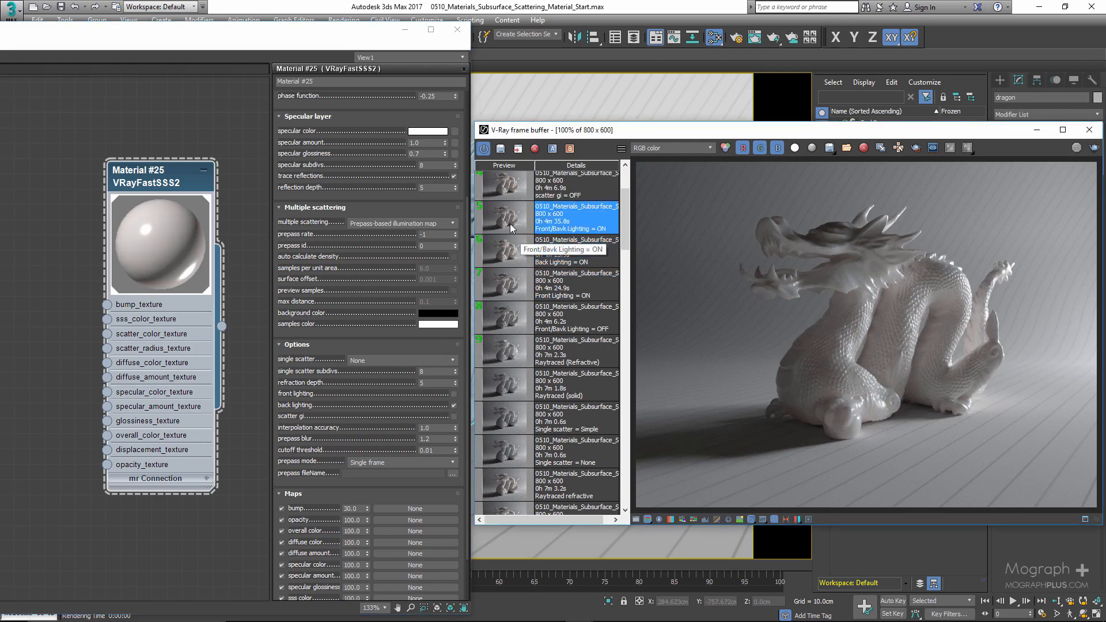
pyautogui.click(516, 254)
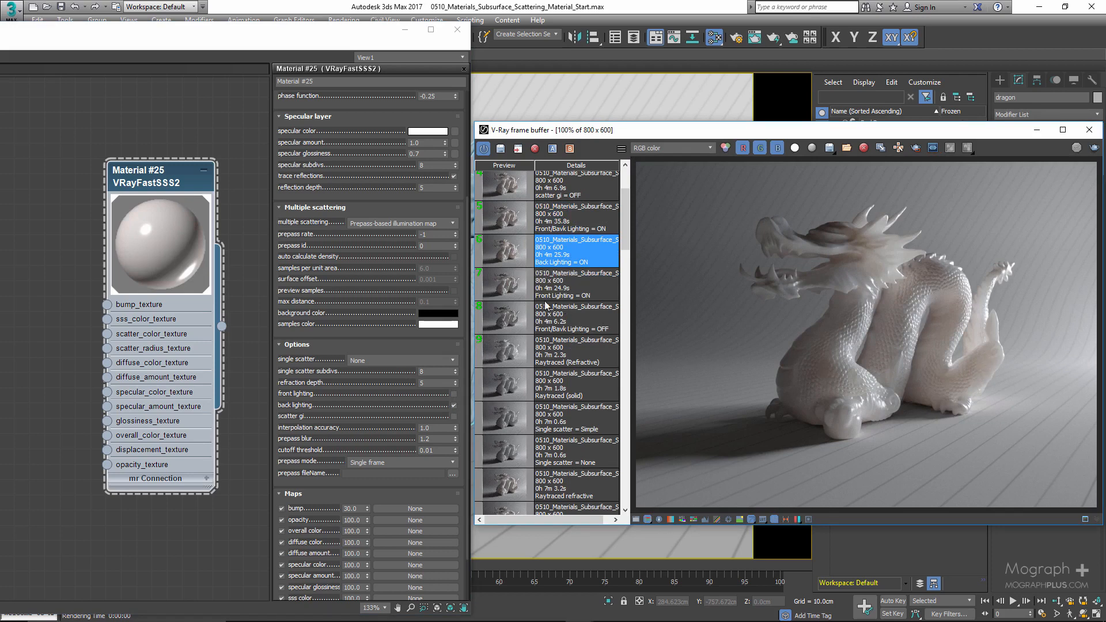
pyautogui.scroll(2, 953, 282)
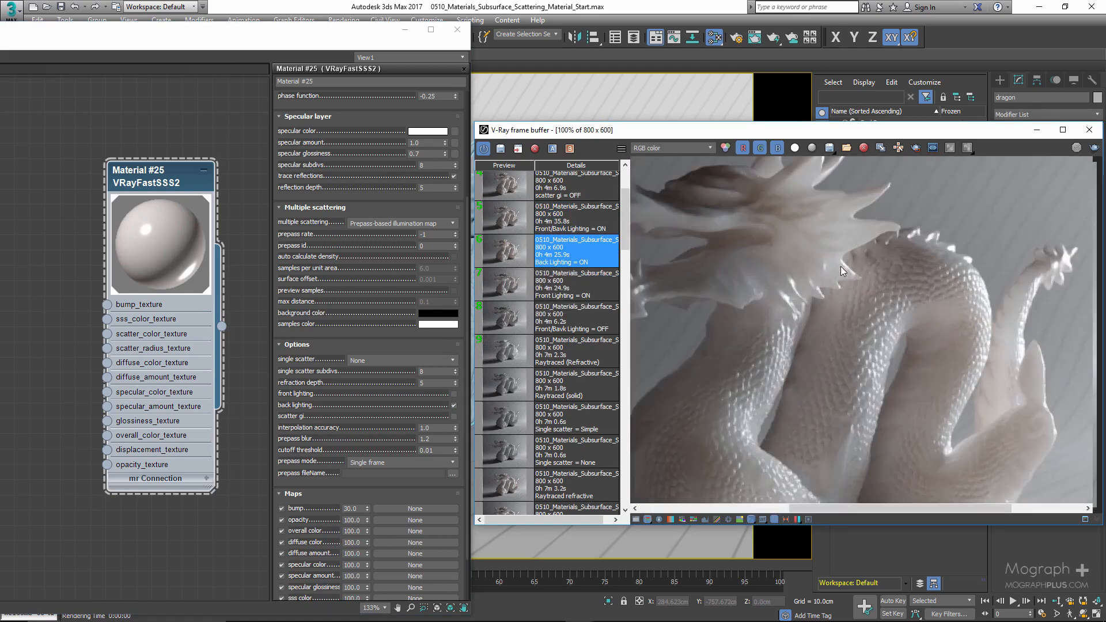
pyautogui.scroll(-2, 841, 271)
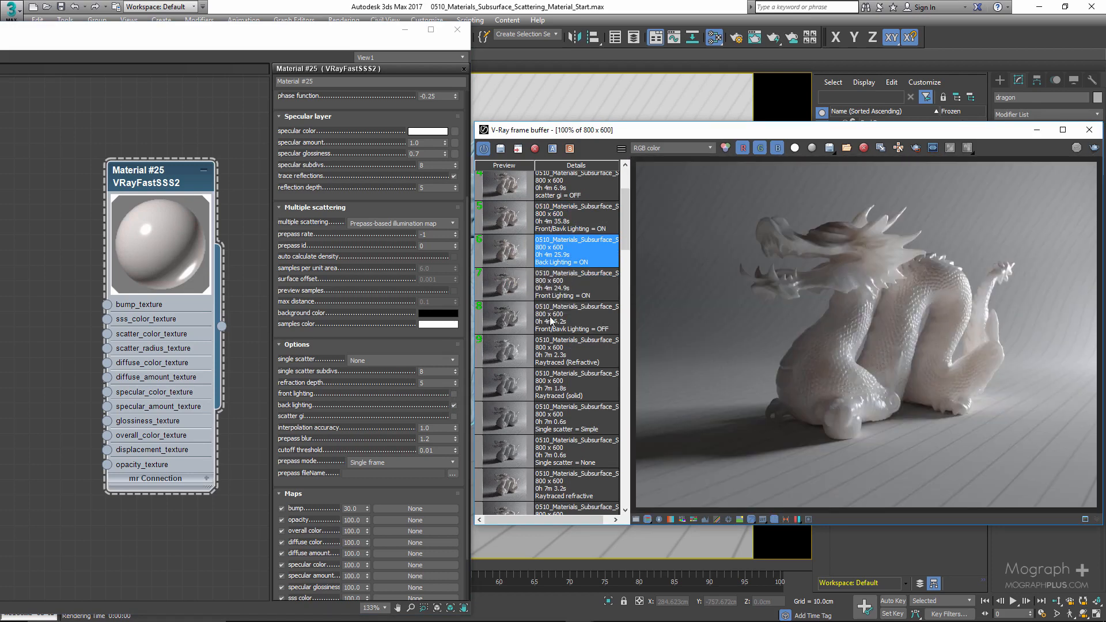
# - Turn front lighting back on for Material #25 and display the stored Front/Back Lighting = ON render
pyautogui.click(513, 255)
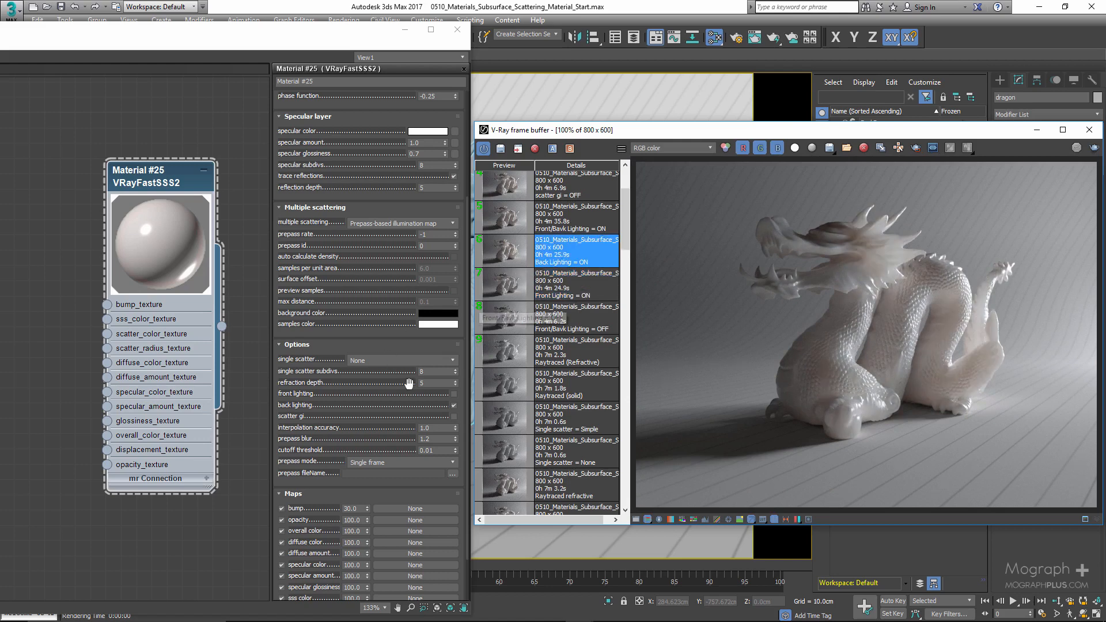
pyautogui.click(453, 394)
pyautogui.click(515, 217)
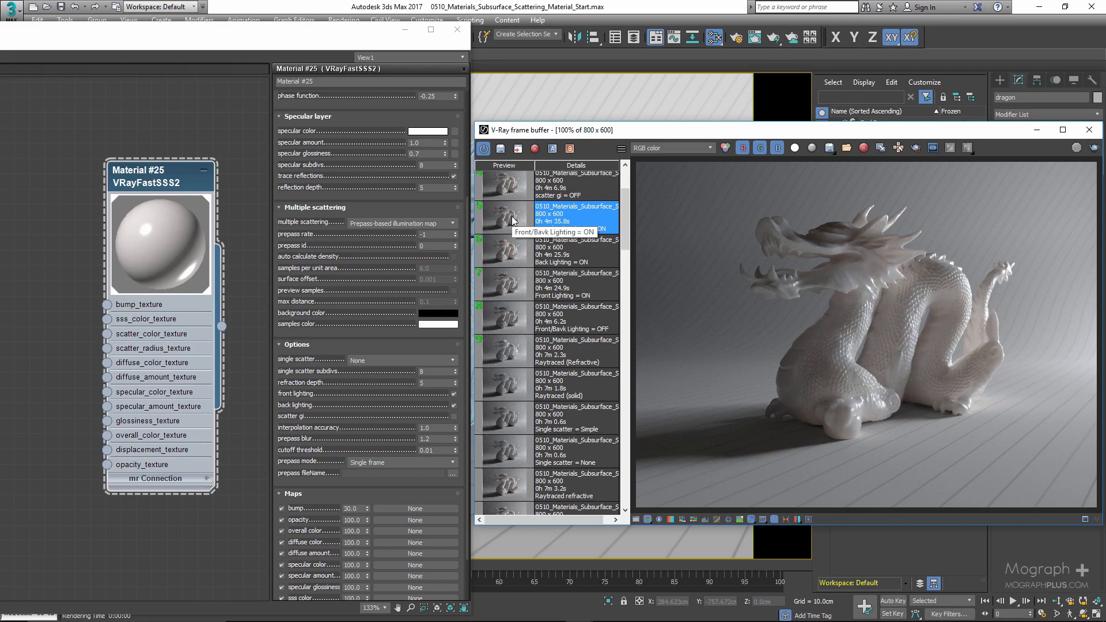
# - Display the stored scatter gi = OFF render and switch the material's multiple scattering to Raytraced
pyautogui.scroll(3, 513, 219)
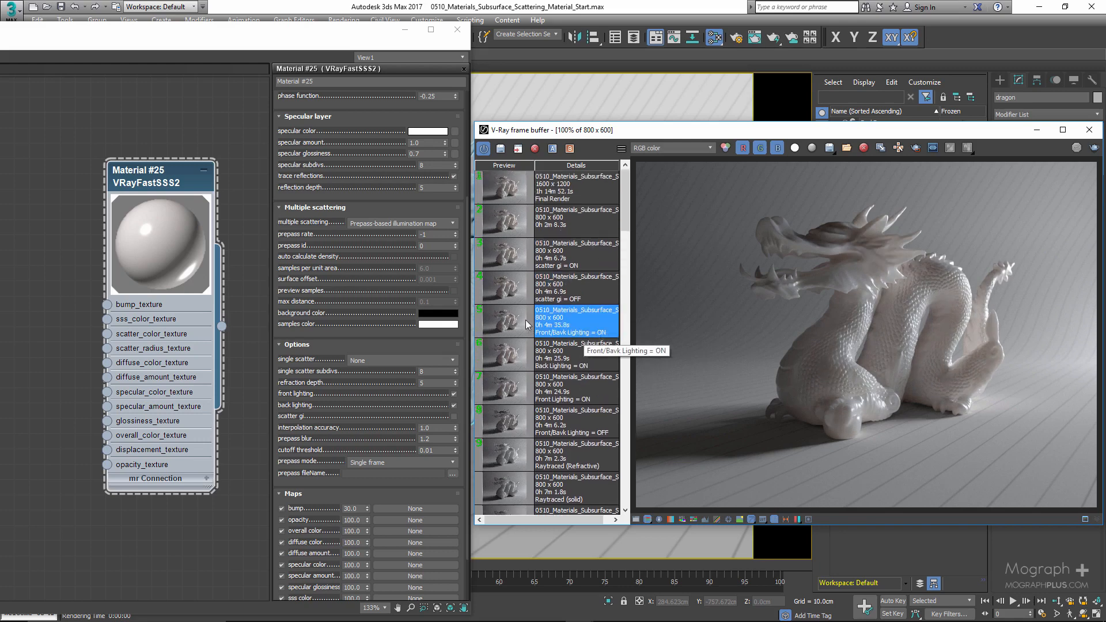
pyautogui.click(509, 294)
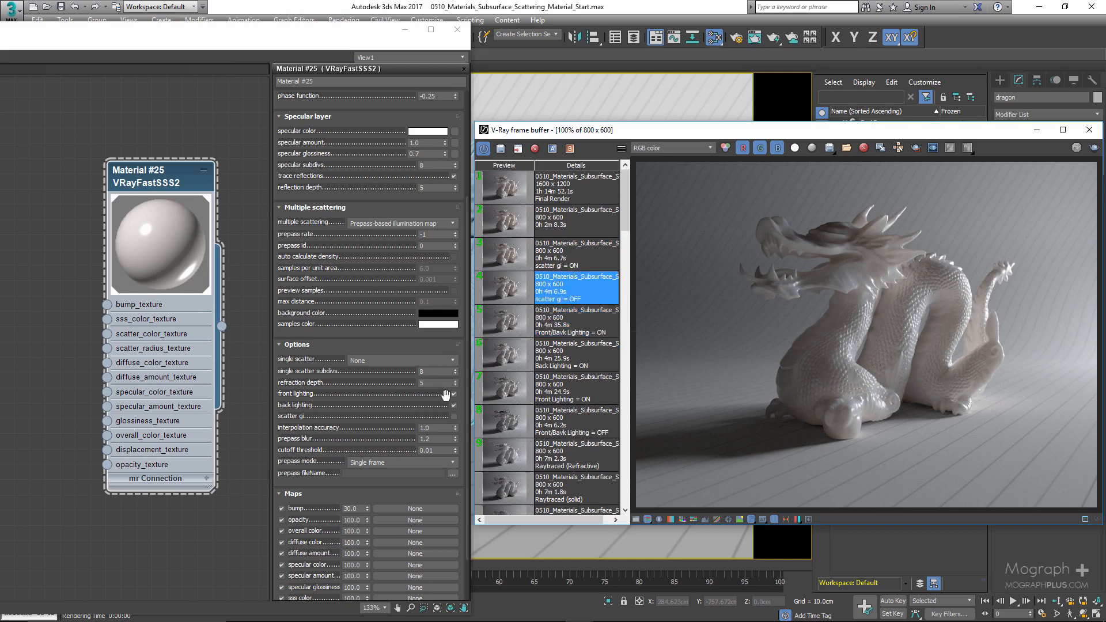
pyautogui.scroll(-2, 428, 374)
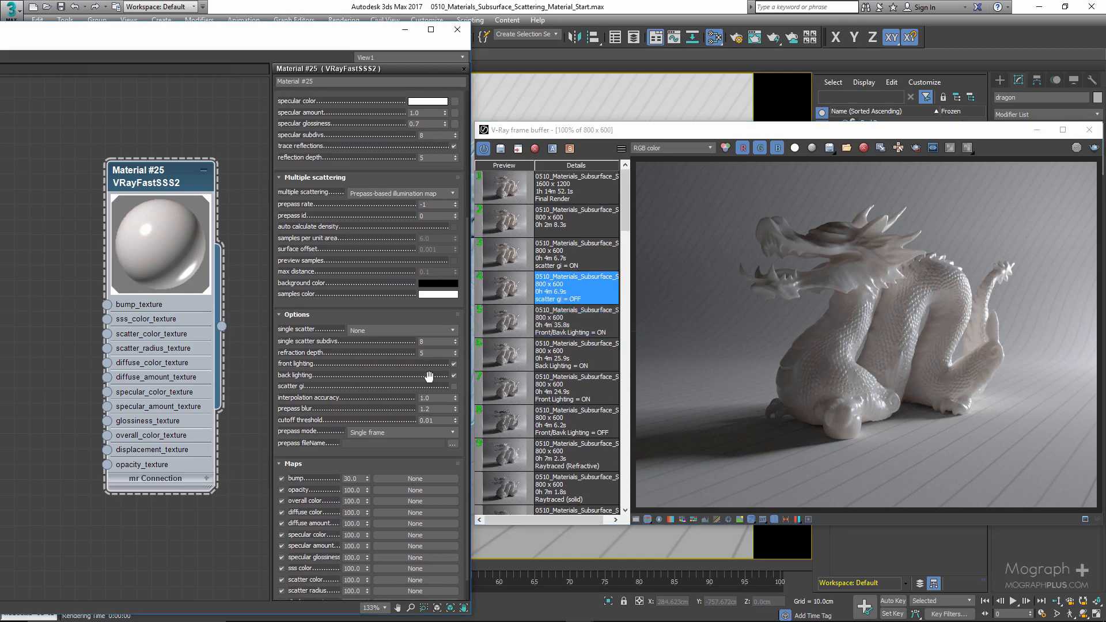
pyautogui.click(368, 194)
pyautogui.click(368, 216)
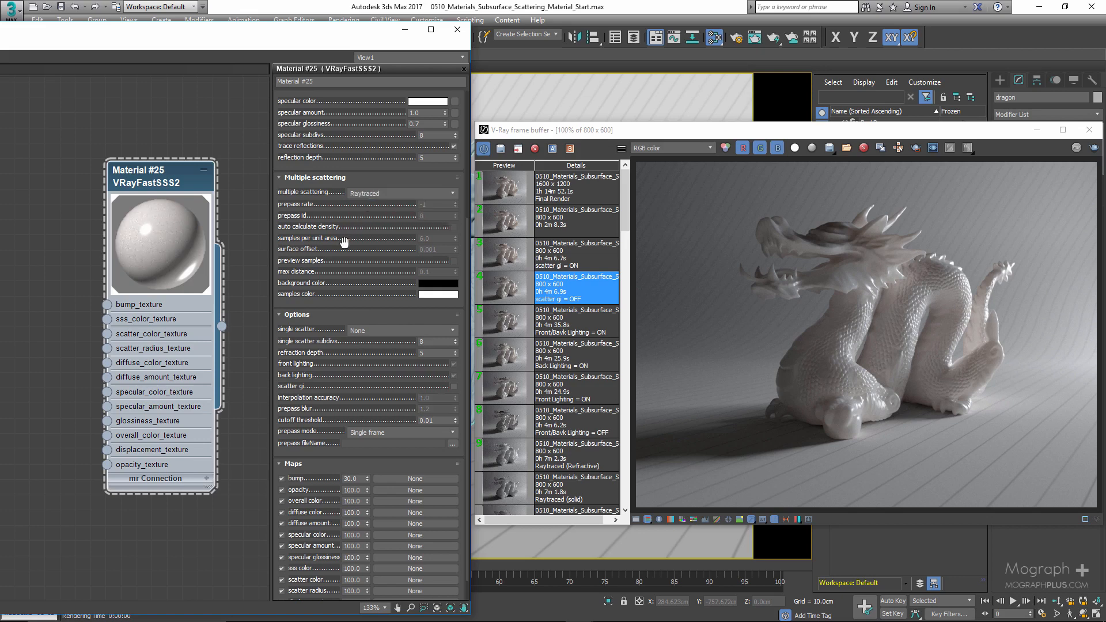
# - Toggle scatter gi while comparing the stored scatter gi ON and OFF renders zoomed in, leaving scatter gi enabled
pyautogui.scroll(-1, 368, 367)
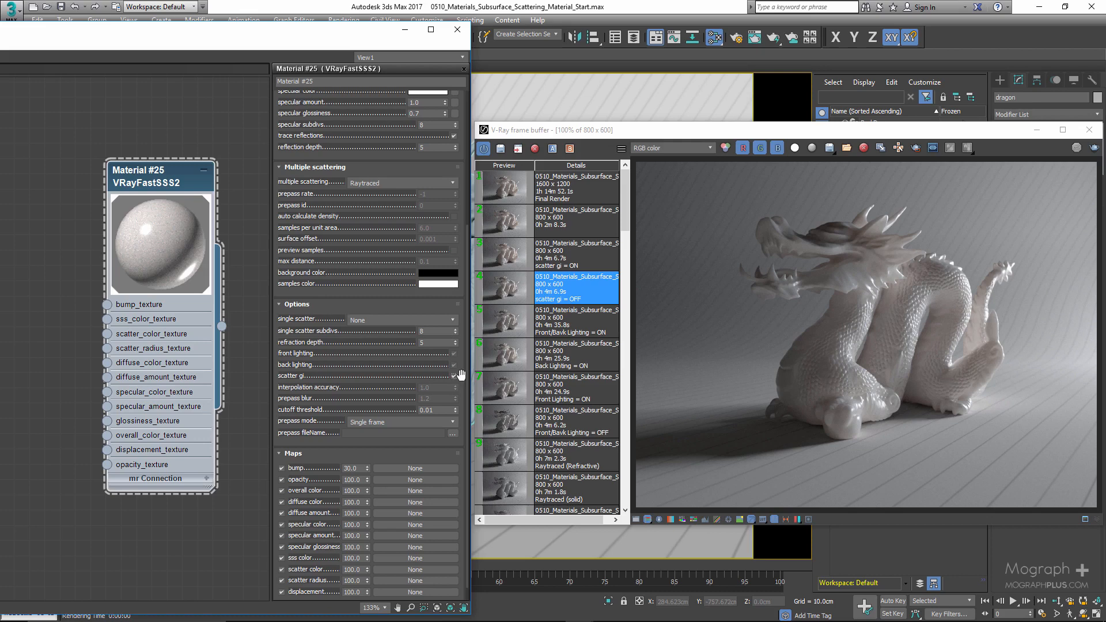
pyautogui.click(453, 377)
pyautogui.doubleClick(502, 289)
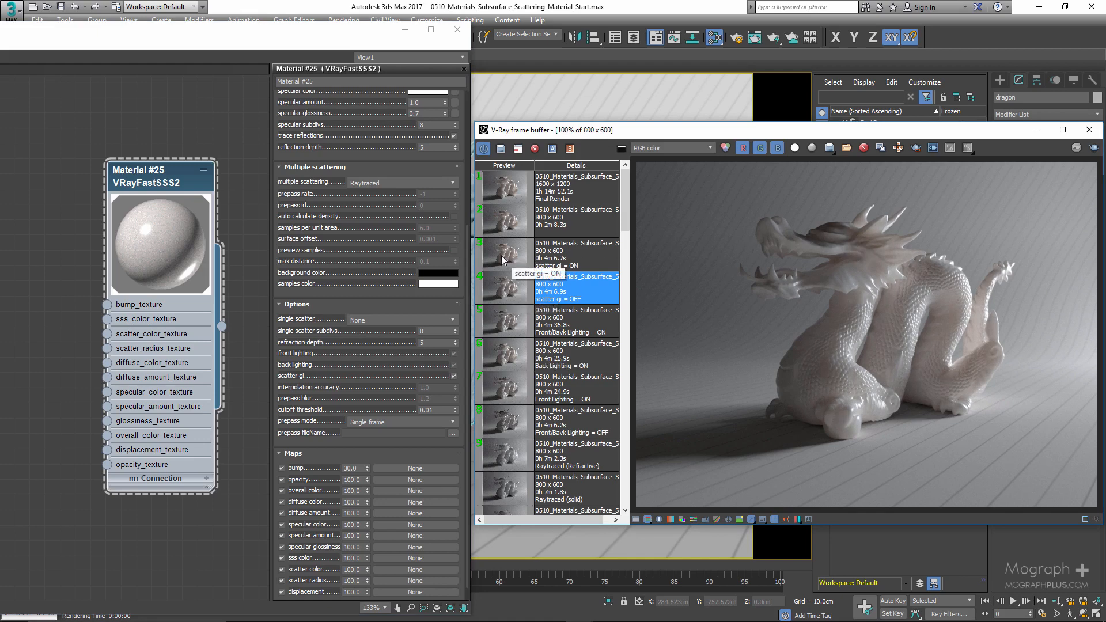
pyautogui.click(454, 376)
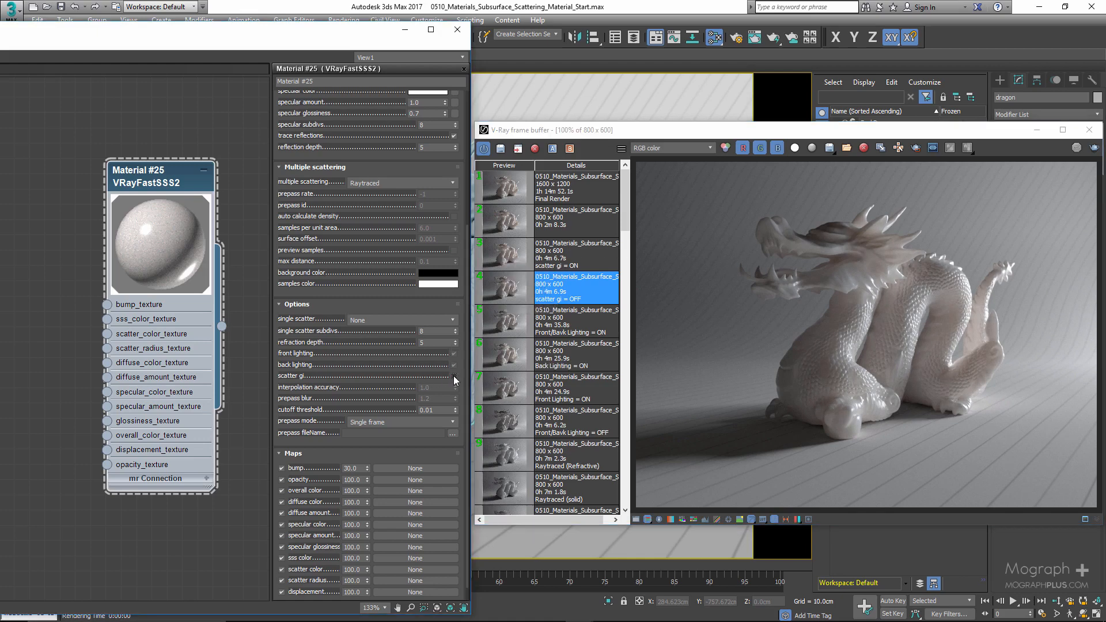
pyautogui.doubleClick(507, 263)
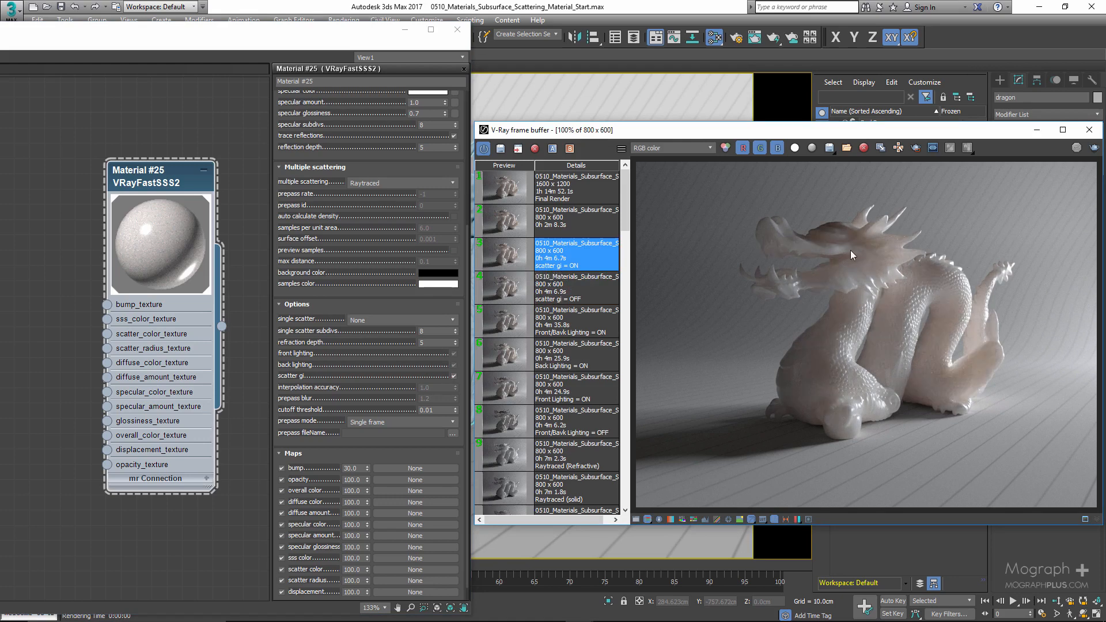
pyautogui.scroll(1, 853, 251)
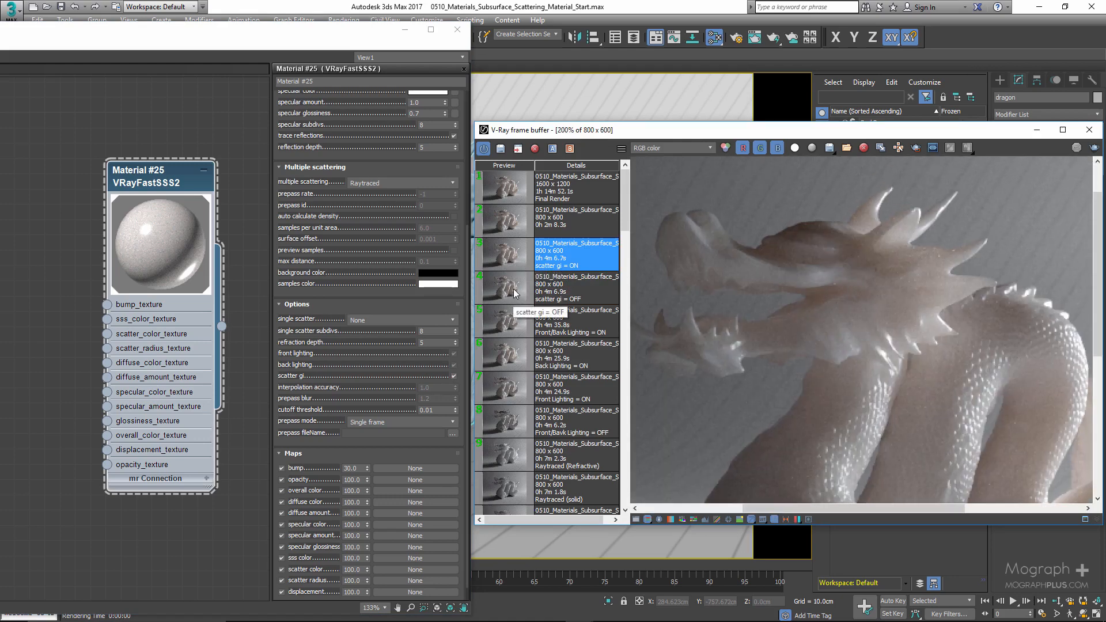
pyautogui.click(509, 294)
pyautogui.click(509, 260)
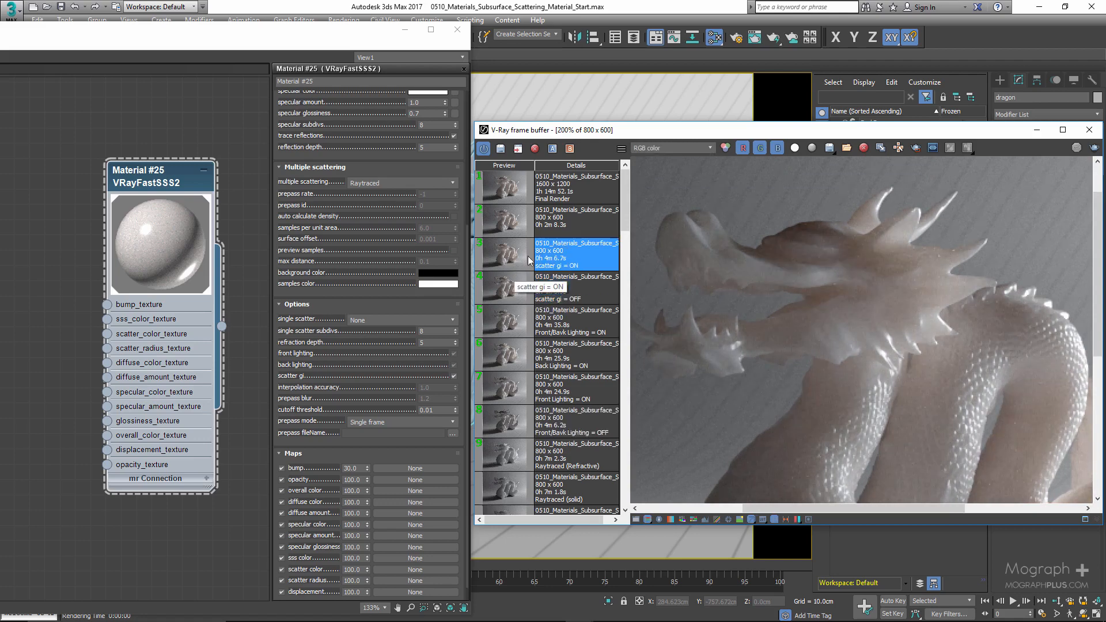
pyautogui.scroll(-1, 776, 273)
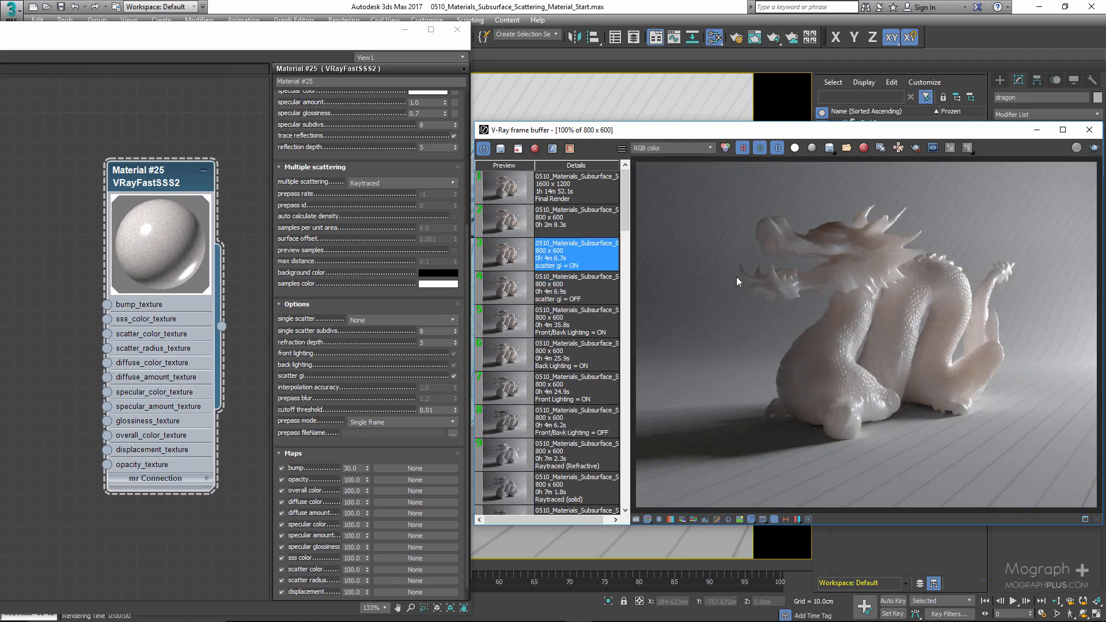
pyautogui.click(455, 376)
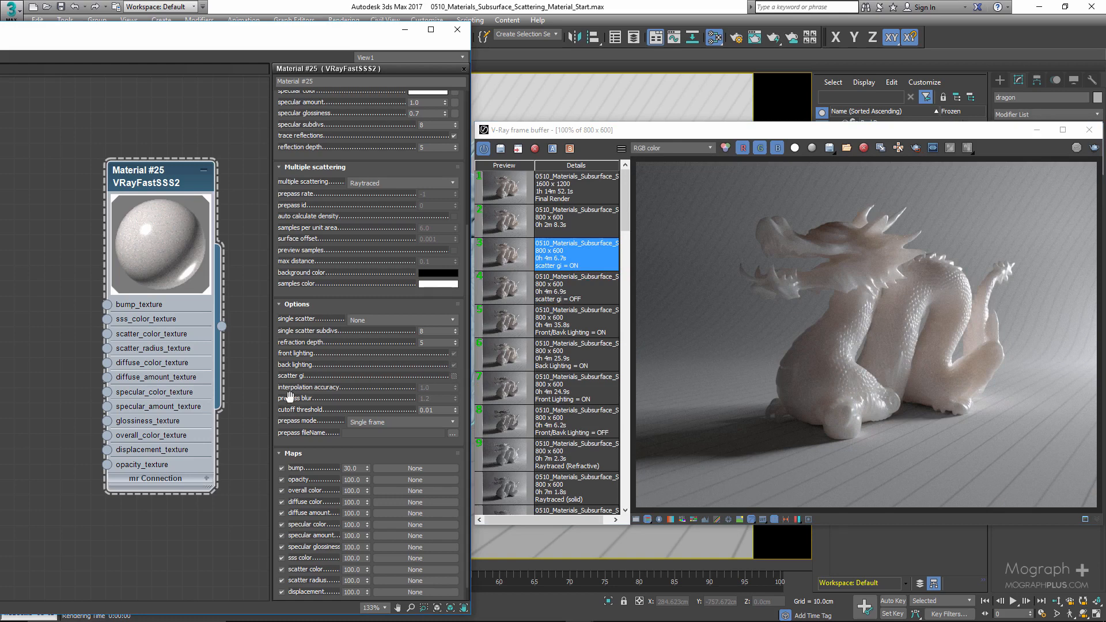
# - Switch multiple scattering to Prepass-based illumination map to examine its prepass settings
pyautogui.scroll(-1, 300, 360)
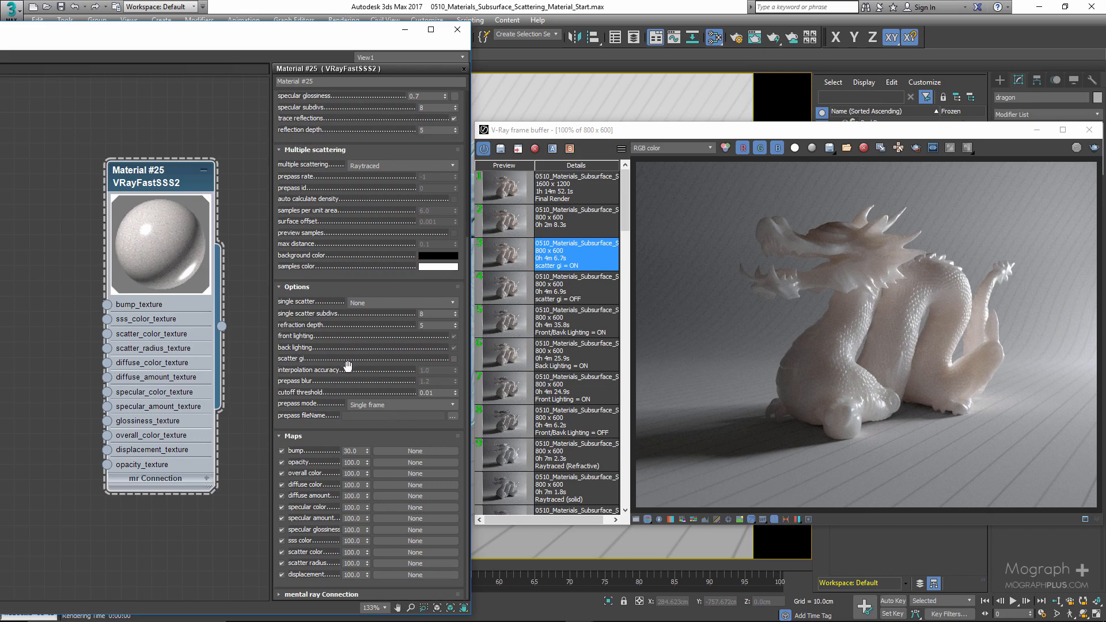
pyautogui.click(375, 166)
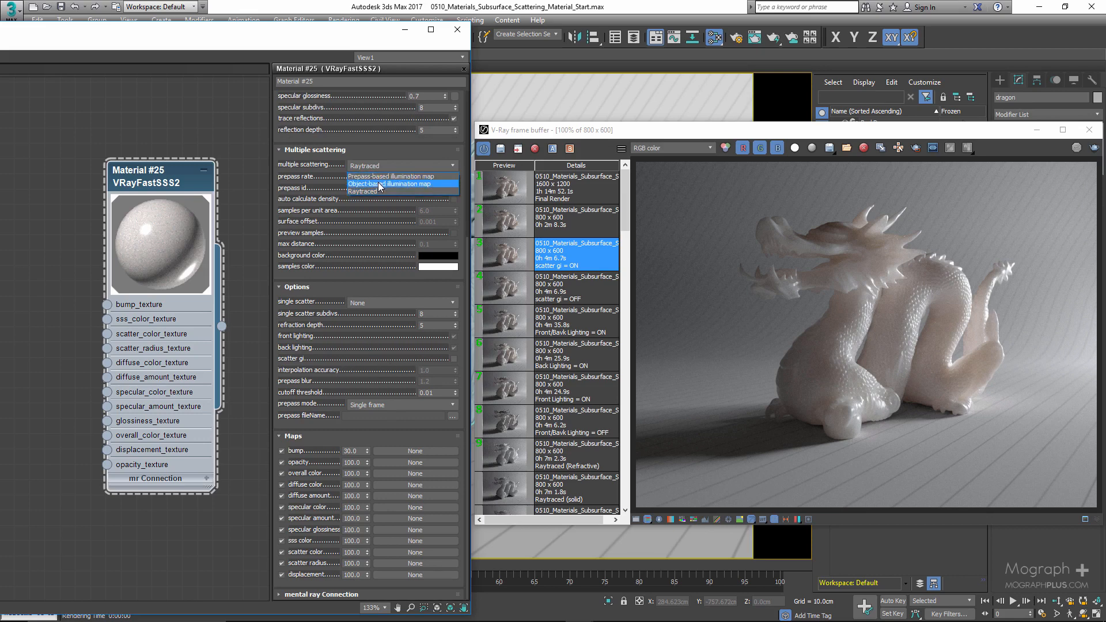
pyautogui.click(380, 177)
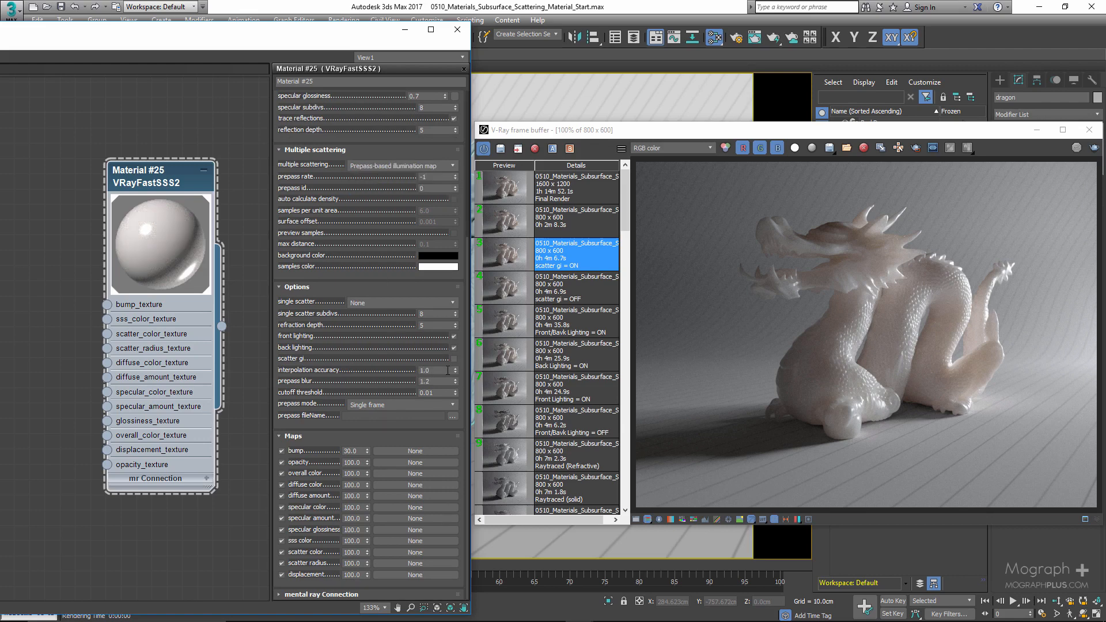
pyautogui.click(385, 165)
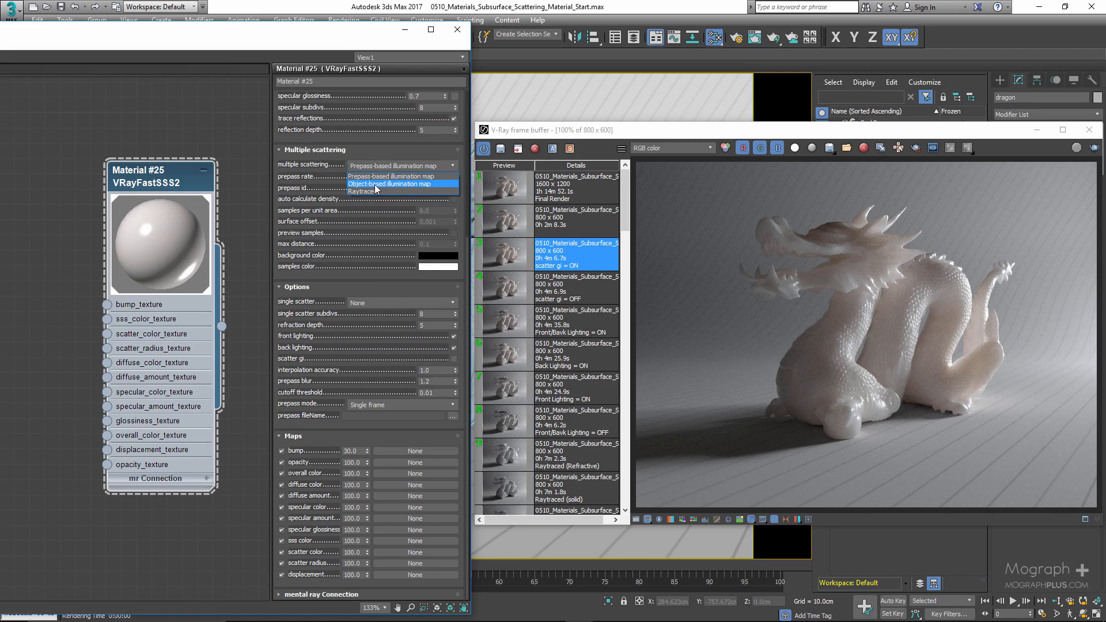
pyautogui.click(352, 226)
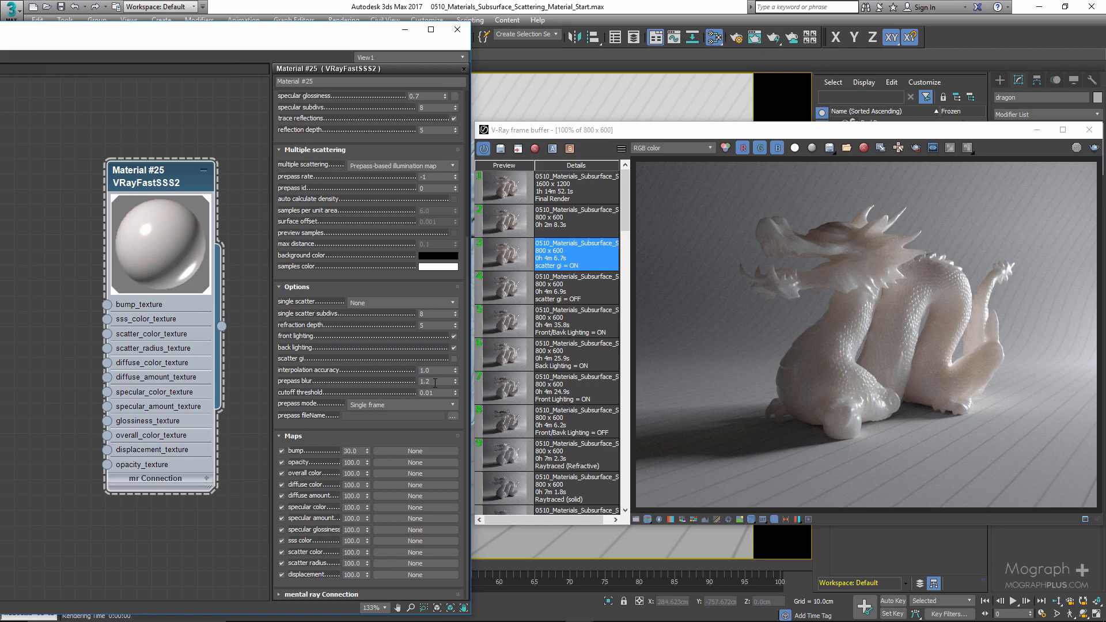
pyautogui.doubleClick(435, 382)
pyautogui.click(432, 393)
# - Browse the prepass mode options, trying Single frame (autosave), From file and Save flythrough map, then return to Single frame
pyautogui.click(426, 404)
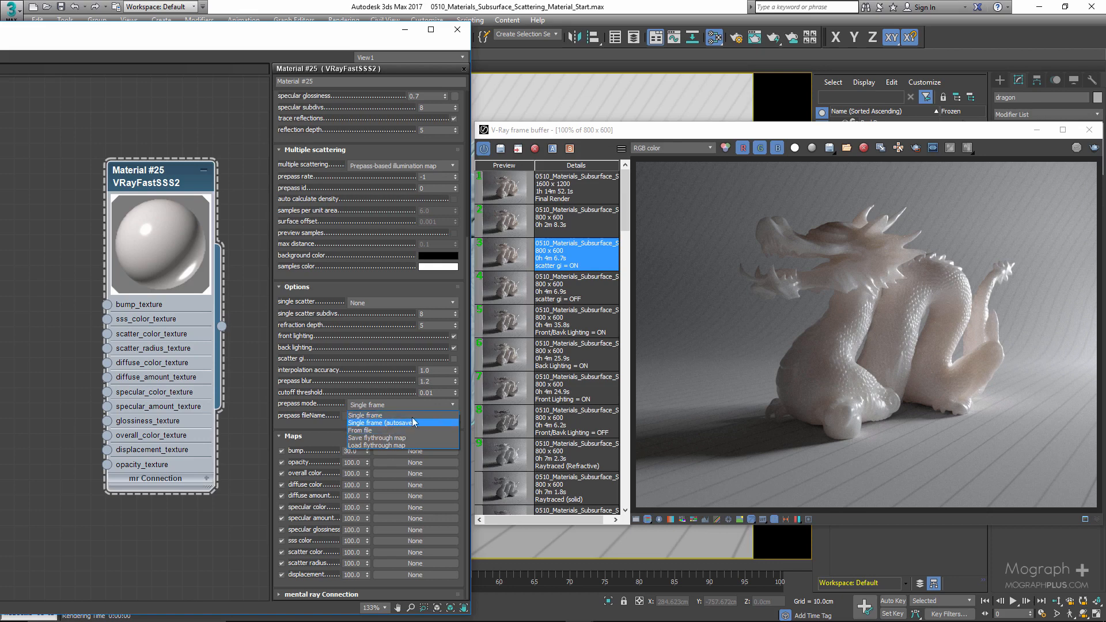
pyautogui.click(414, 422)
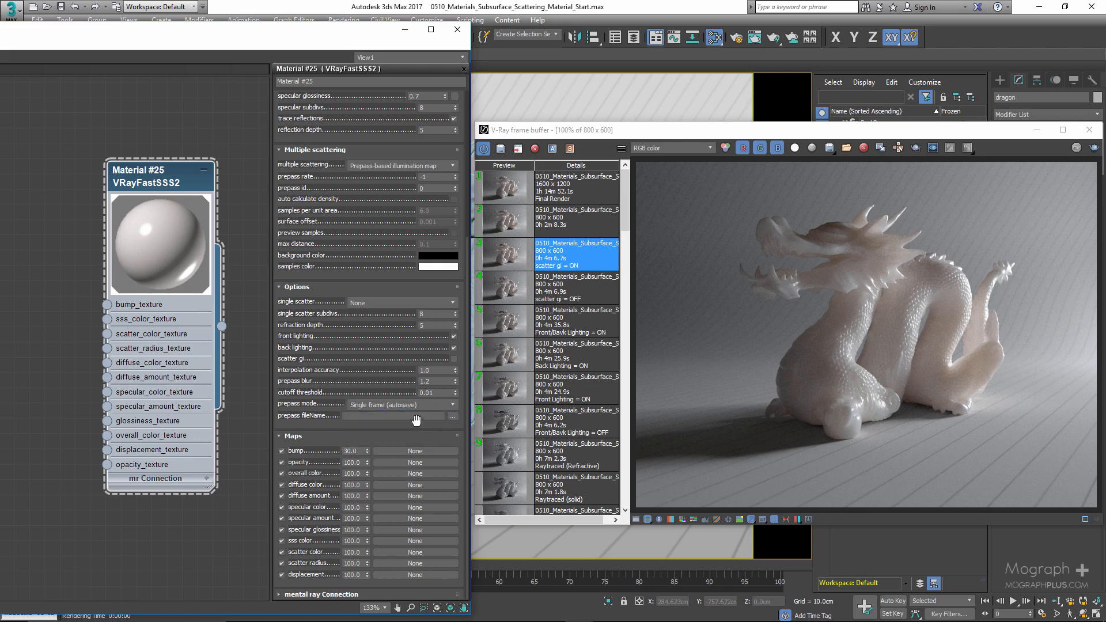
pyautogui.click(422, 416)
pyautogui.click(452, 405)
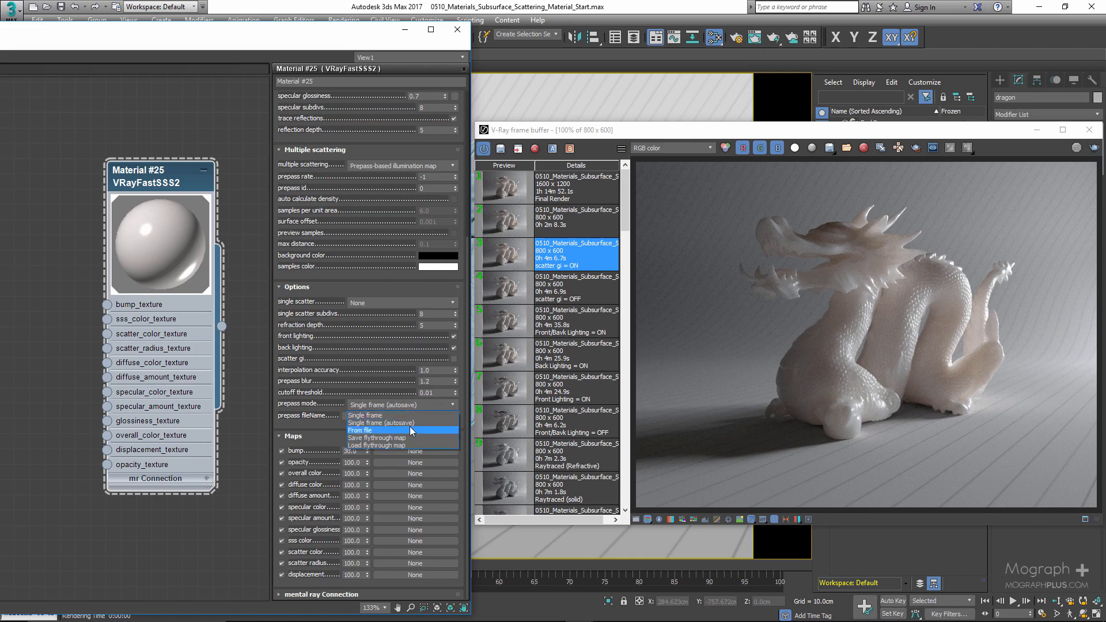
pyautogui.click(409, 426)
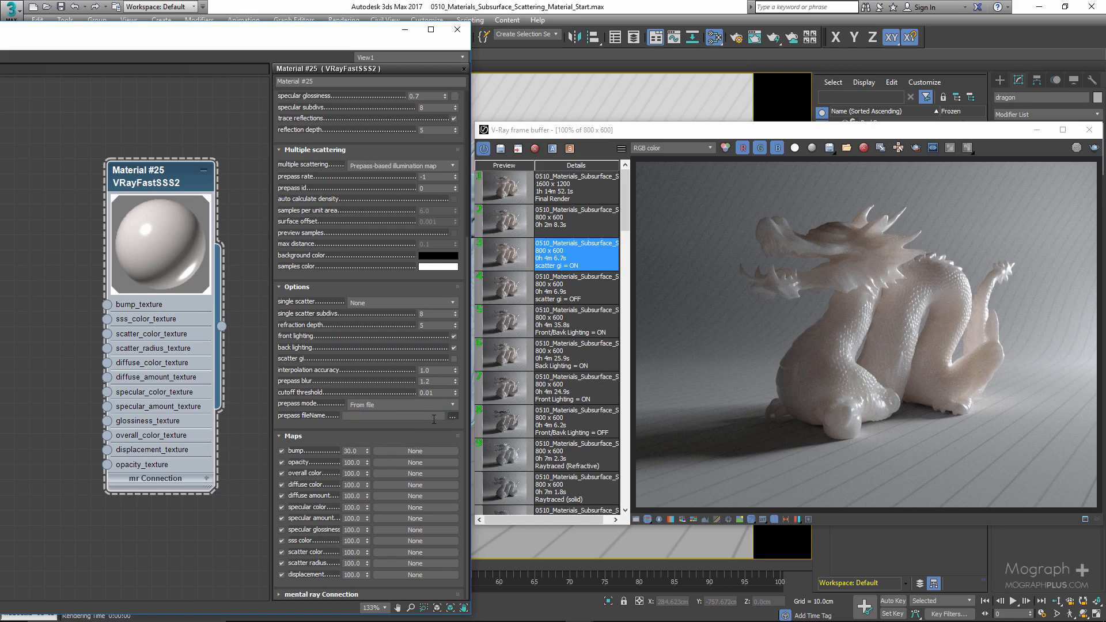
pyautogui.click(367, 416)
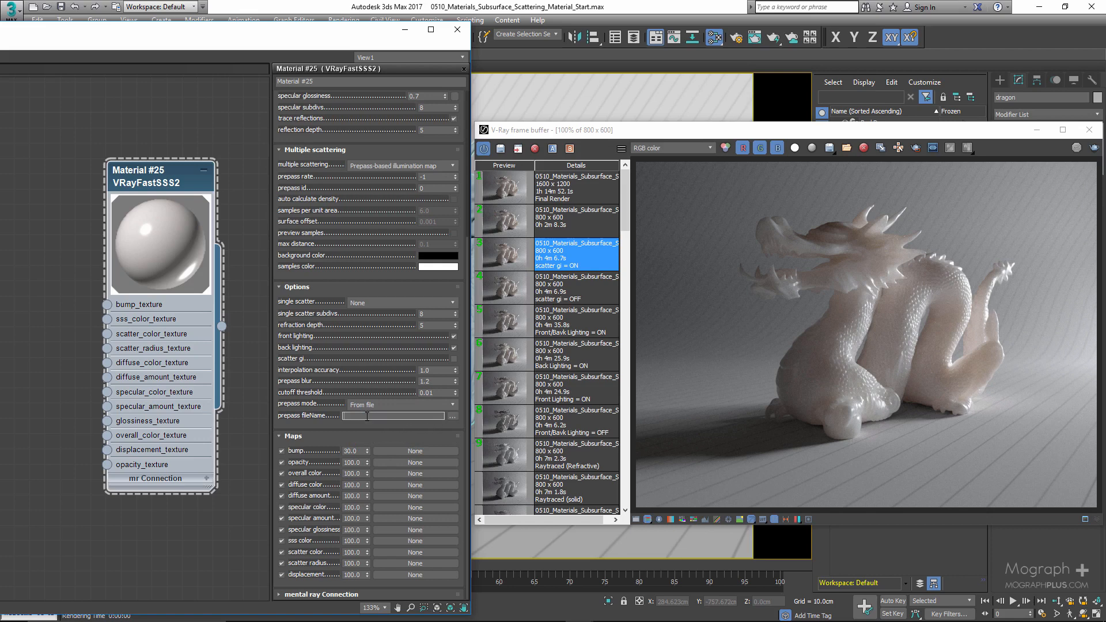
pyautogui.click(455, 405)
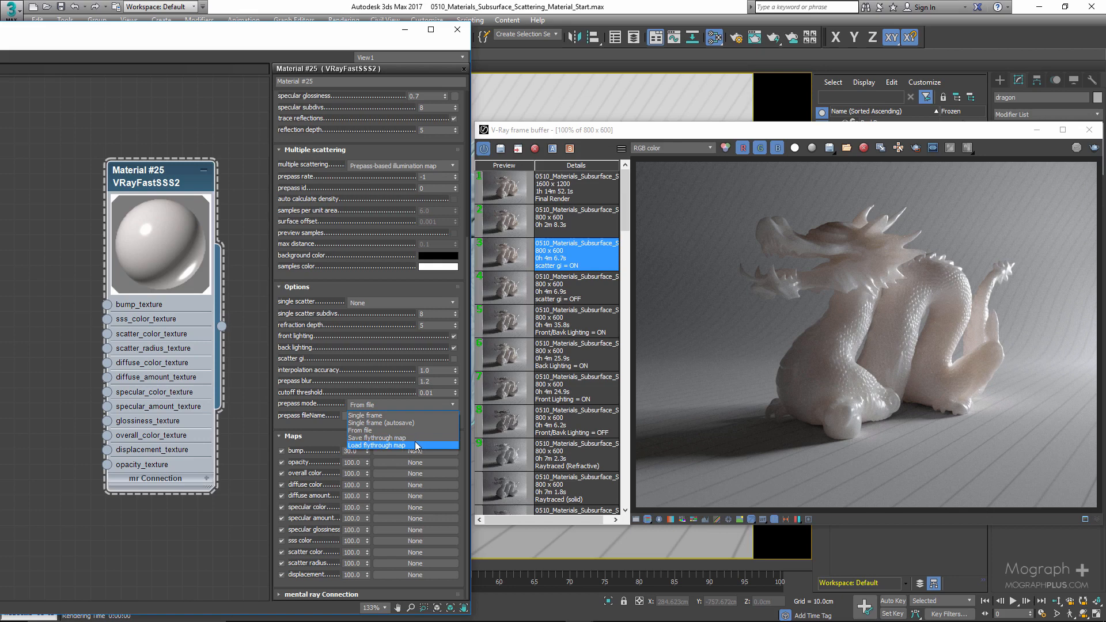
pyautogui.click(297, 410)
pyautogui.click(408, 405)
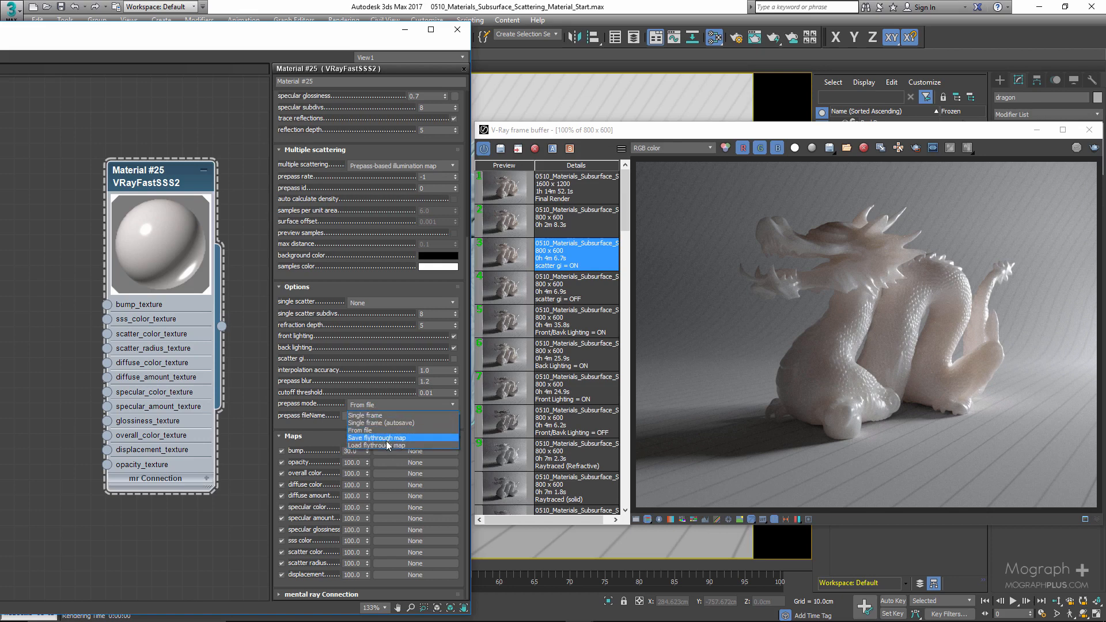
pyautogui.click(387, 439)
pyautogui.click(384, 406)
pyautogui.click(374, 415)
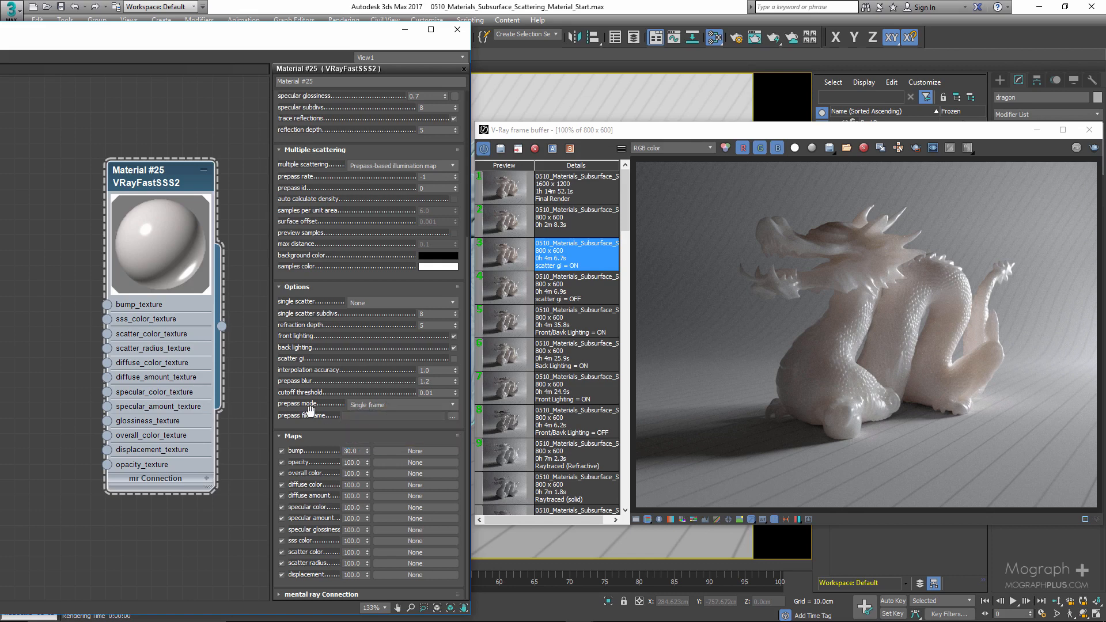
# - Set multiple scattering back to Raytraced and review the material's preset list
pyautogui.click(400, 164)
pyautogui.click(382, 191)
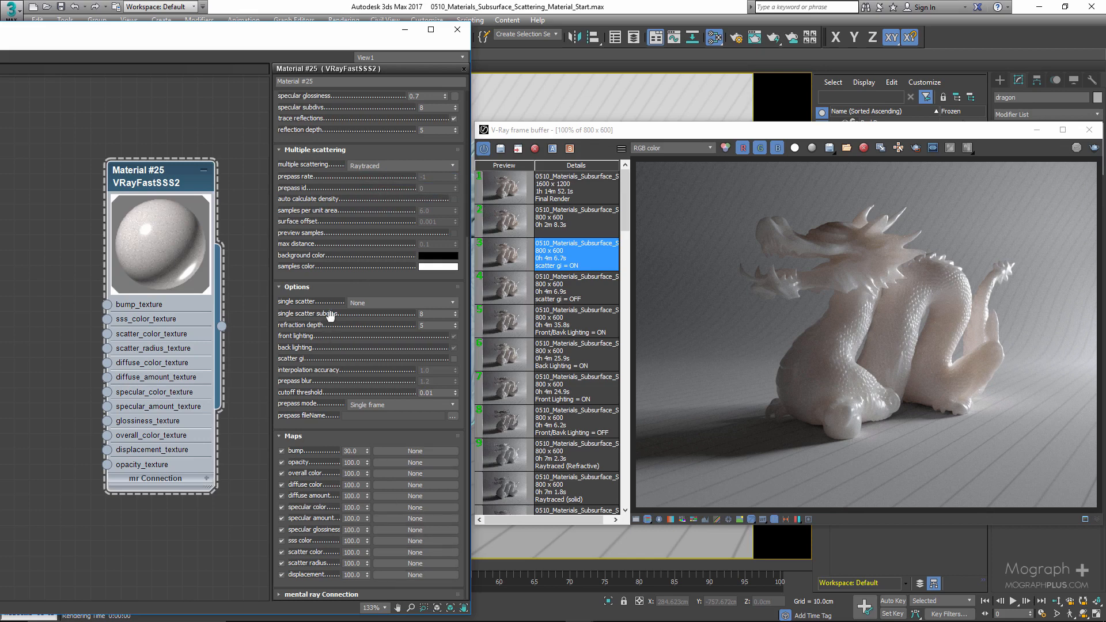
pyautogui.moveTo(322, 213); pyautogui.dragTo(318, 421)
pyautogui.click(429, 115)
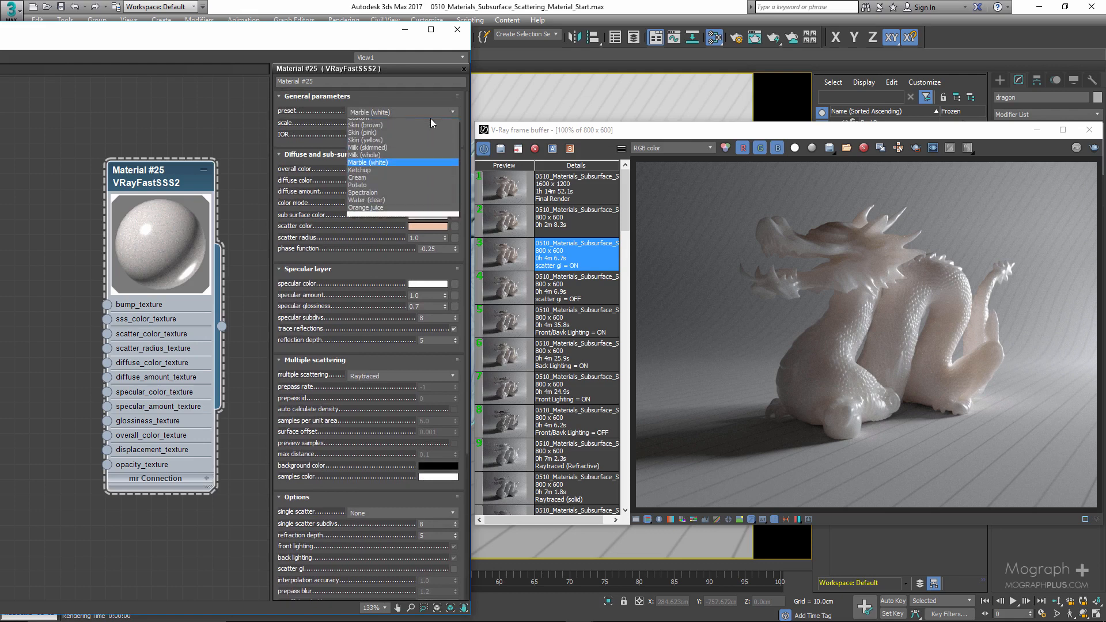
pyautogui.click(421, 102)
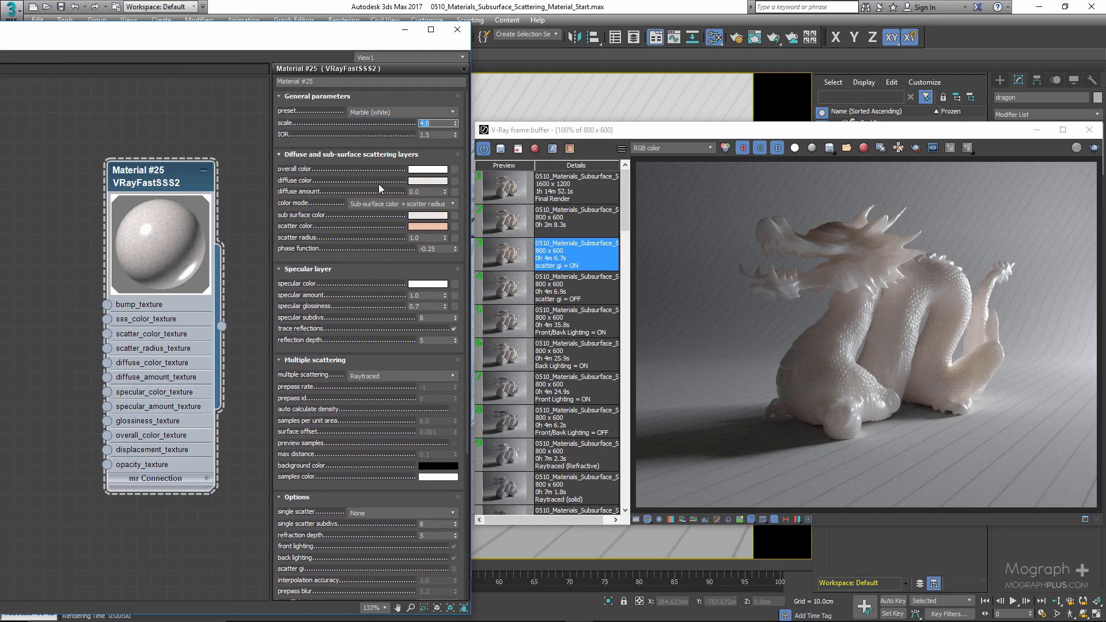
# - Scroll through the material parameters and display the stored Final Render in the enlarged frame buffer
pyautogui.moveTo(341, 250); pyautogui.dragTo(375, 154)
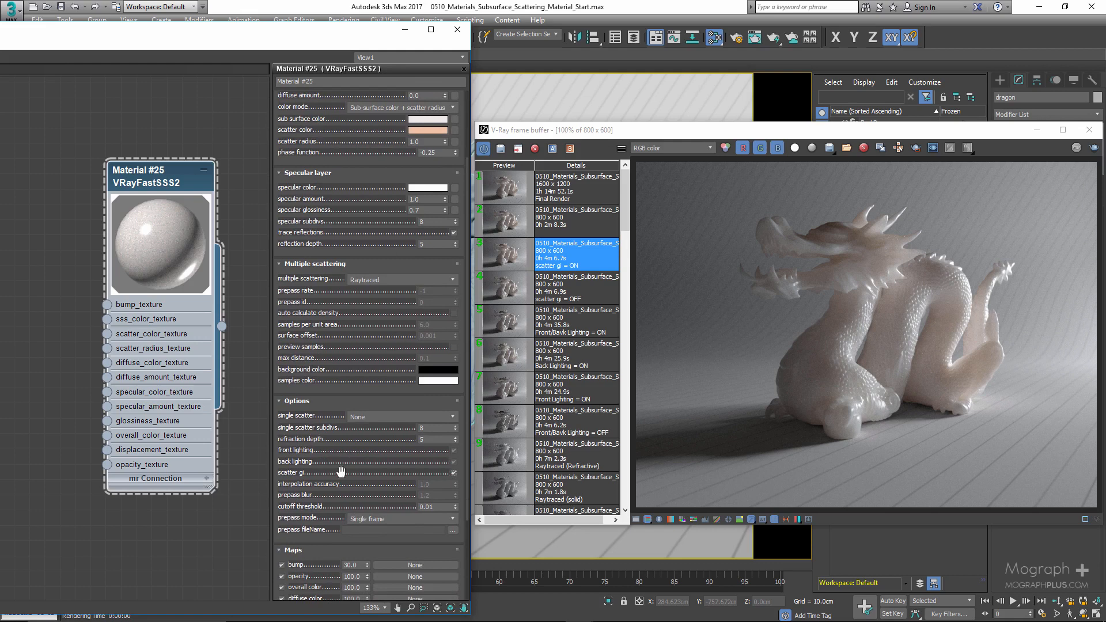
pyautogui.moveTo(341, 473); pyautogui.dragTo(371, 338)
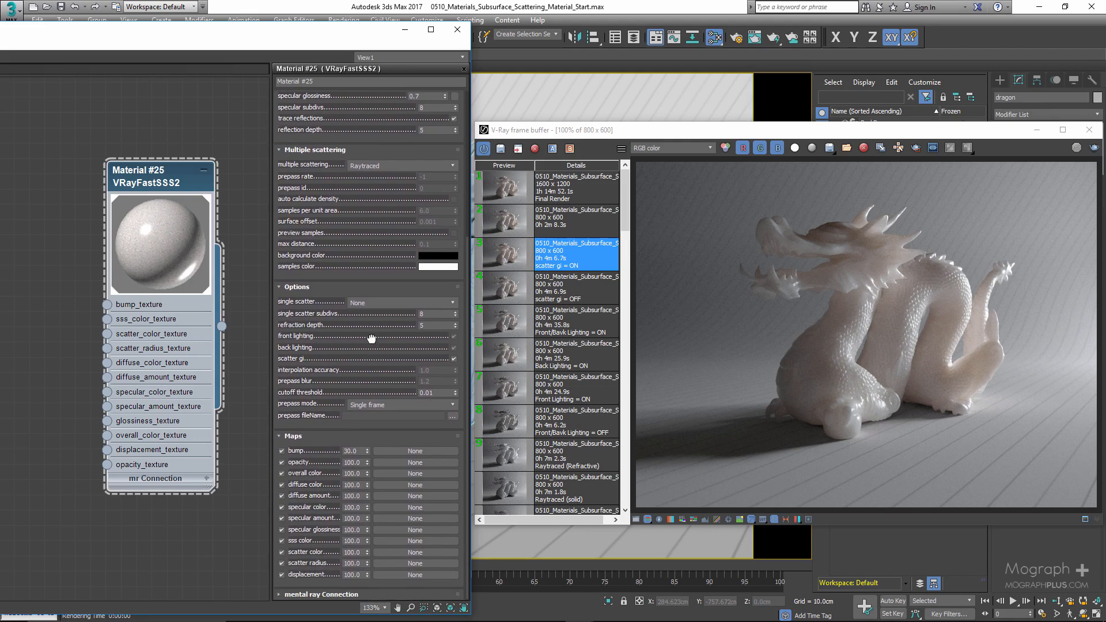
pyautogui.scroll(5, 372, 338)
pyautogui.click(513, 190)
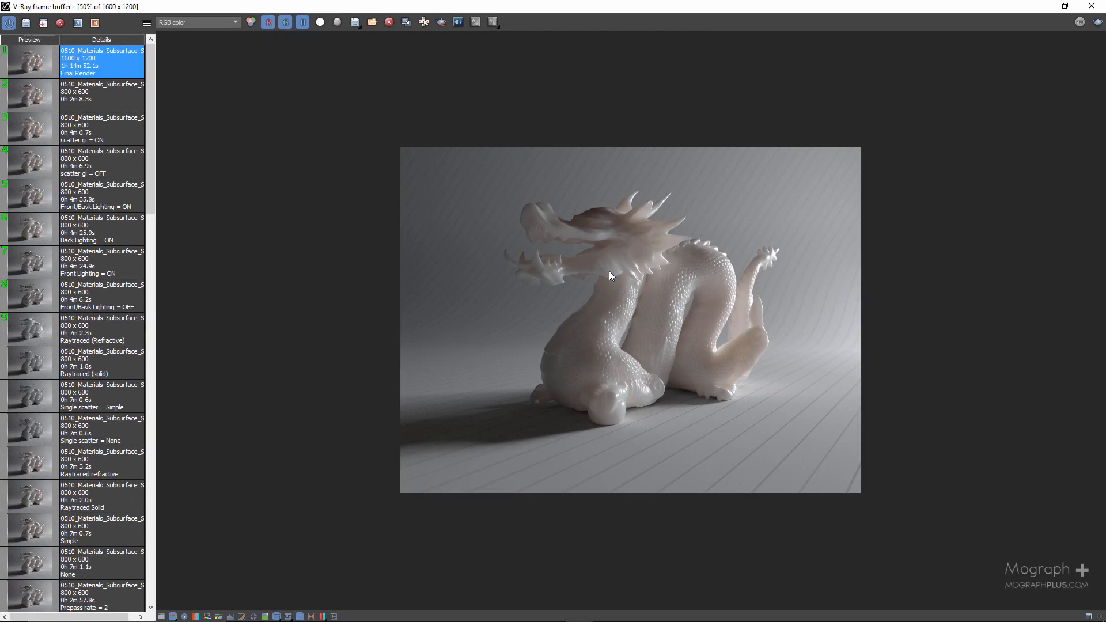
# - Switch the frame buffer display to the VRayDenoiser channel and inspect the dragon's head in the final render
pyautogui.scroll(3, 609, 271)
pyautogui.moveTo(685, 376); pyautogui.dragTo(665, 307, button='middle')
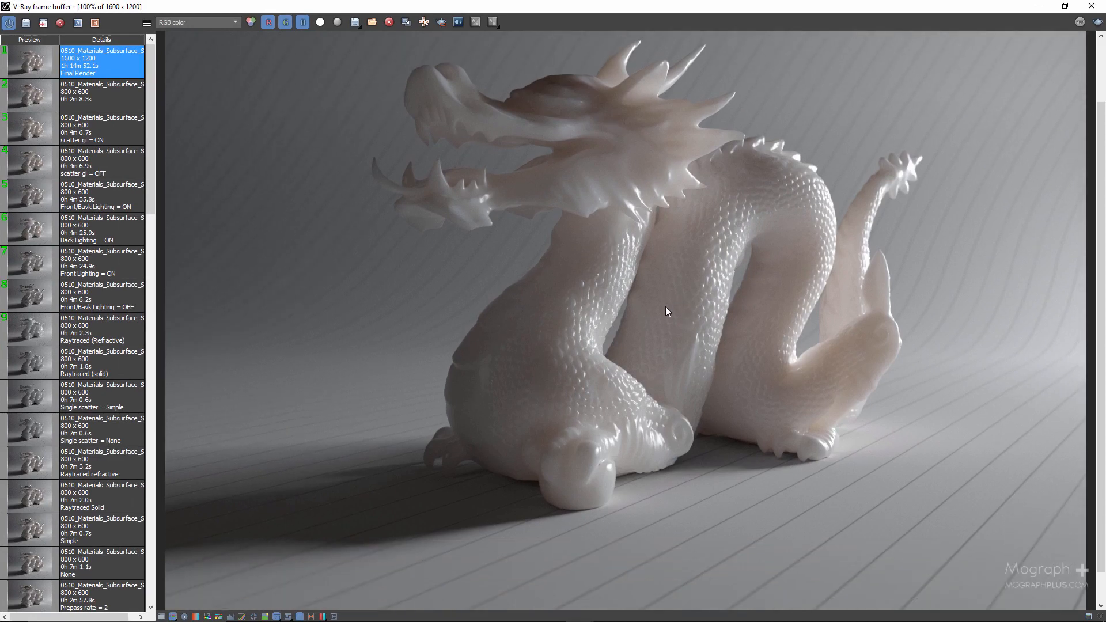
pyautogui.scroll(-1, 665, 313)
pyautogui.click(227, 22)
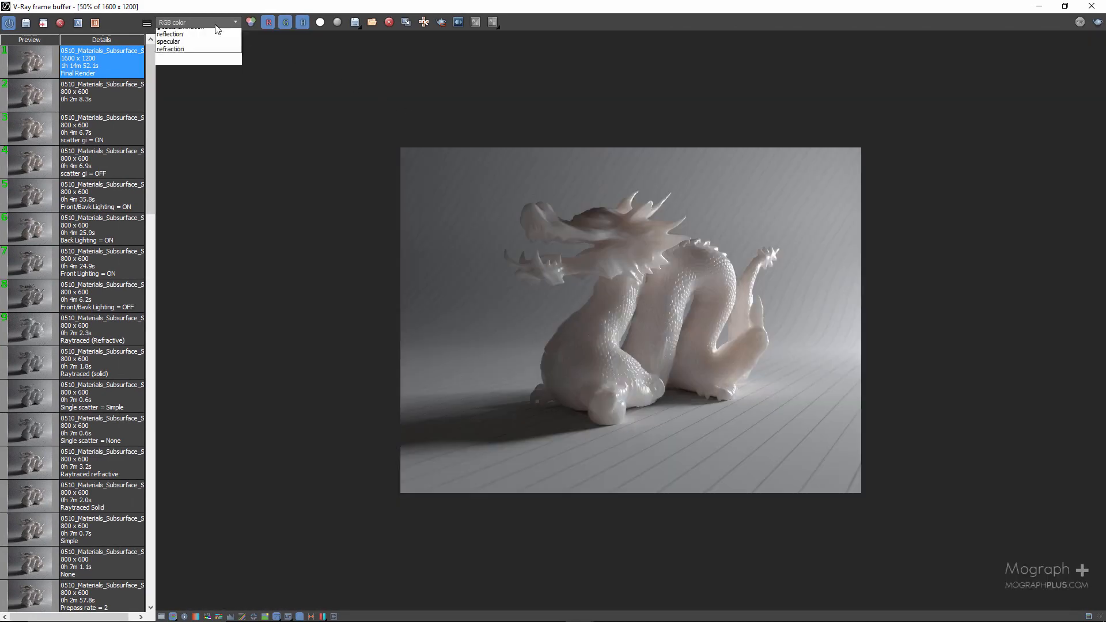
pyautogui.click(190, 48)
pyautogui.scroll(1, 616, 271)
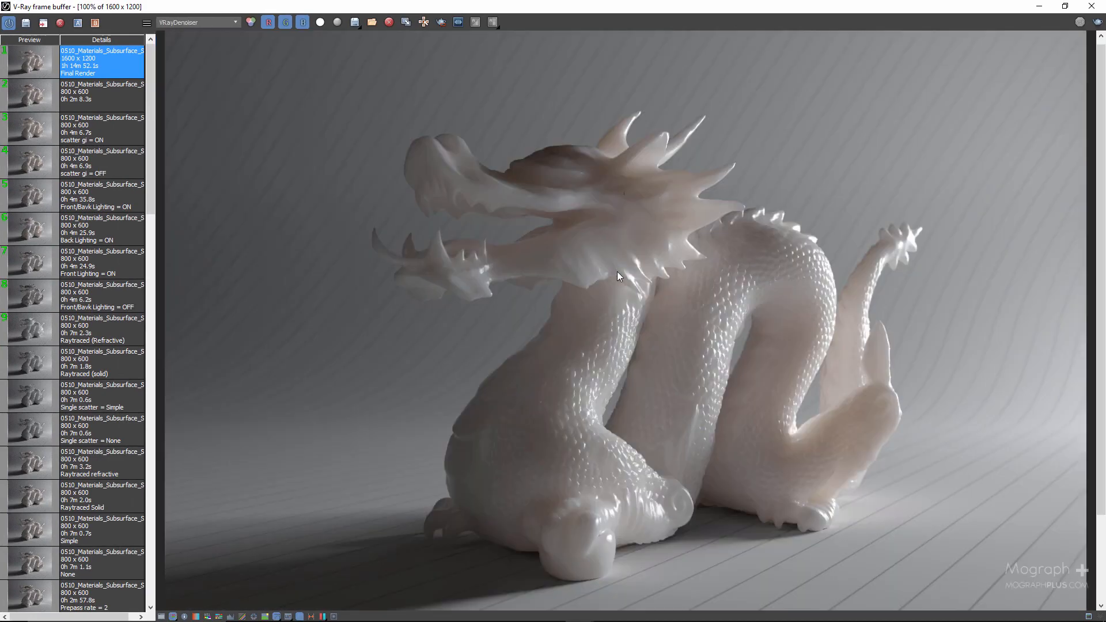
pyautogui.scroll(1, 506, 258)
pyautogui.moveTo(506, 258); pyautogui.dragTo(429, 237, button='middle')
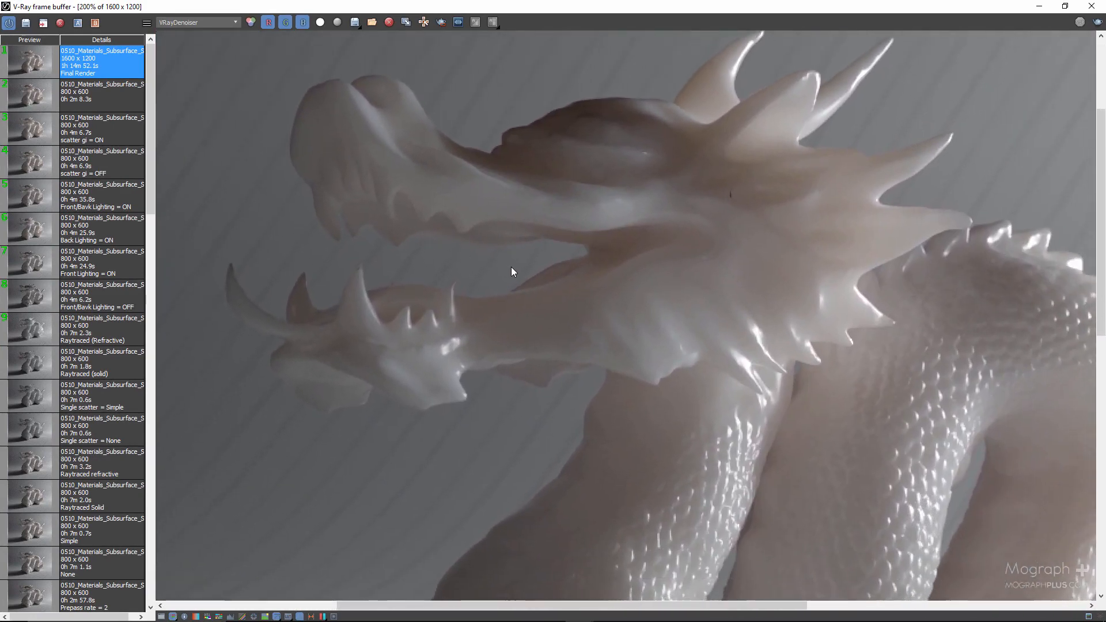
pyautogui.scroll(-1, 530, 268)
pyautogui.moveTo(647, 341); pyautogui.dragTo(620, 248, button='middle')
pyautogui.scroll(-1, 620, 247)
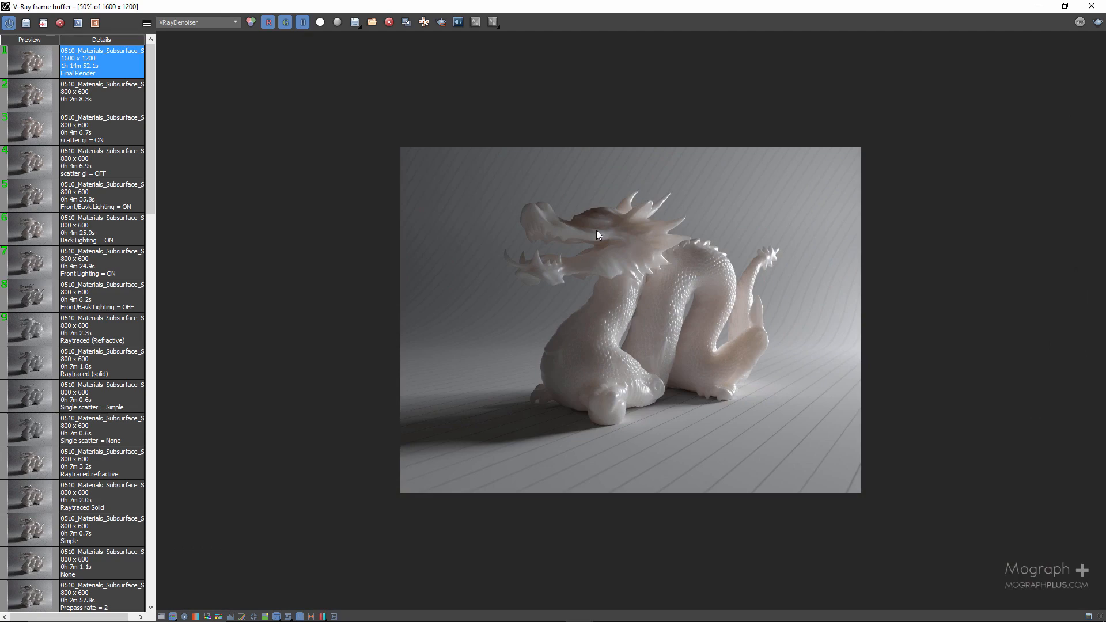
# - Load the V-Ray settings stored with the Final Render history entry
pyautogui.scroll(1, 596, 230)
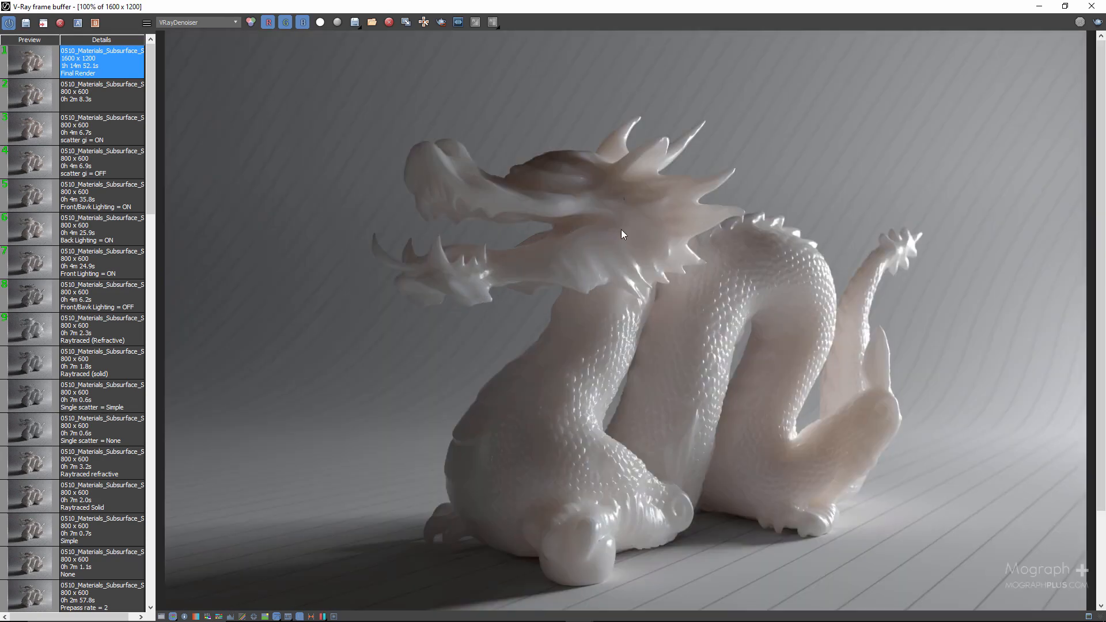
pyautogui.scroll(1, 621, 230)
pyautogui.moveTo(682, 303); pyautogui.dragTo(603, 224, button='middle')
pyautogui.scroll(-1, 602, 224)
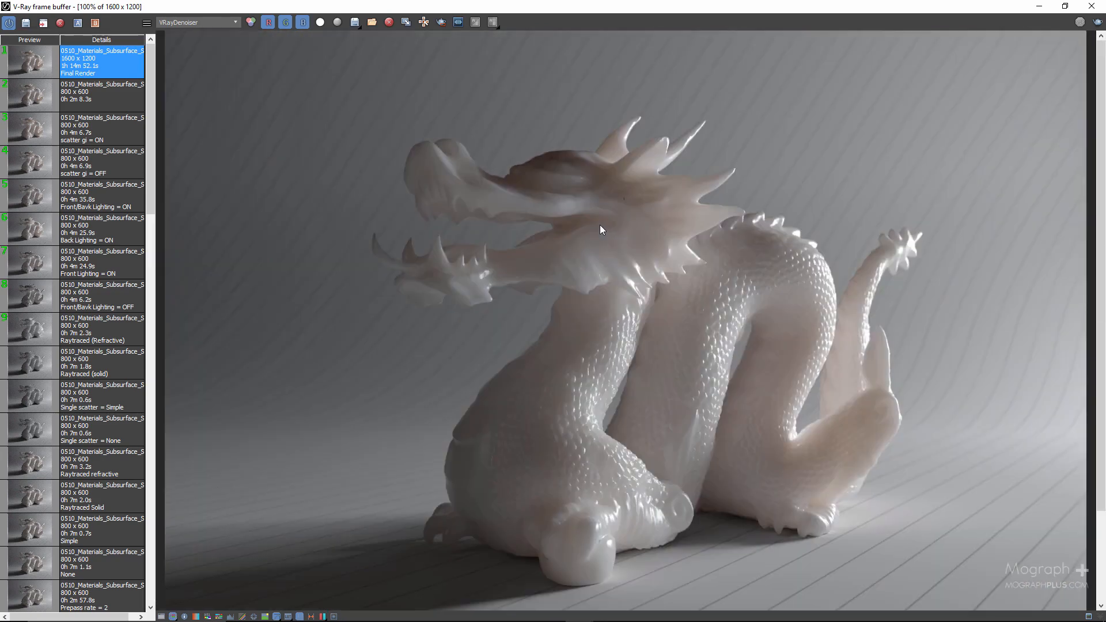
pyautogui.rightClick(124, 68)
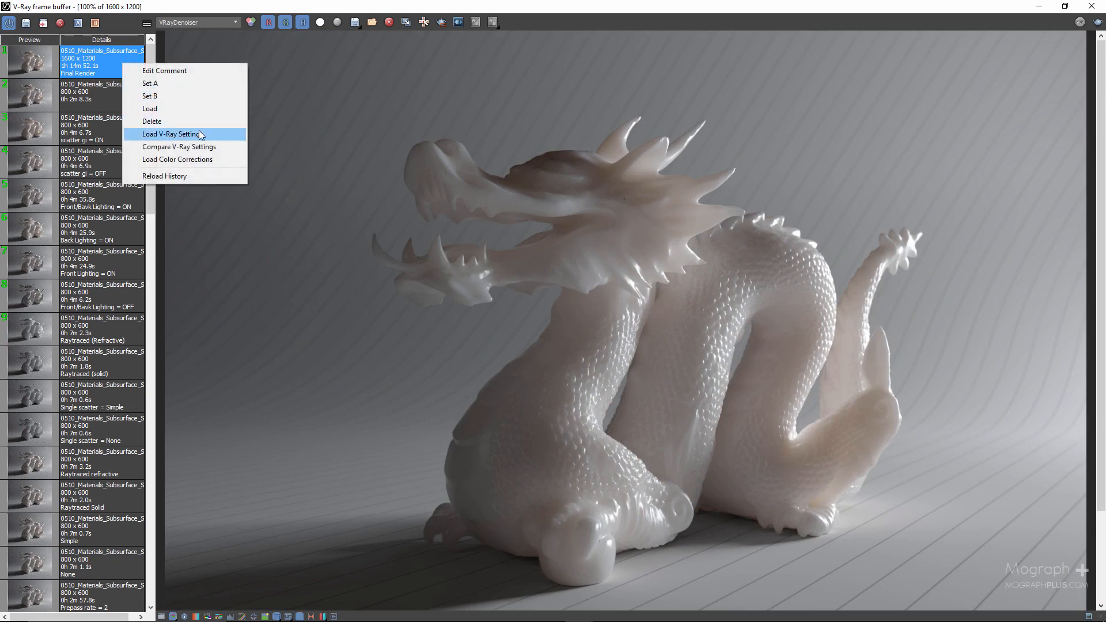
pyautogui.click(222, 134)
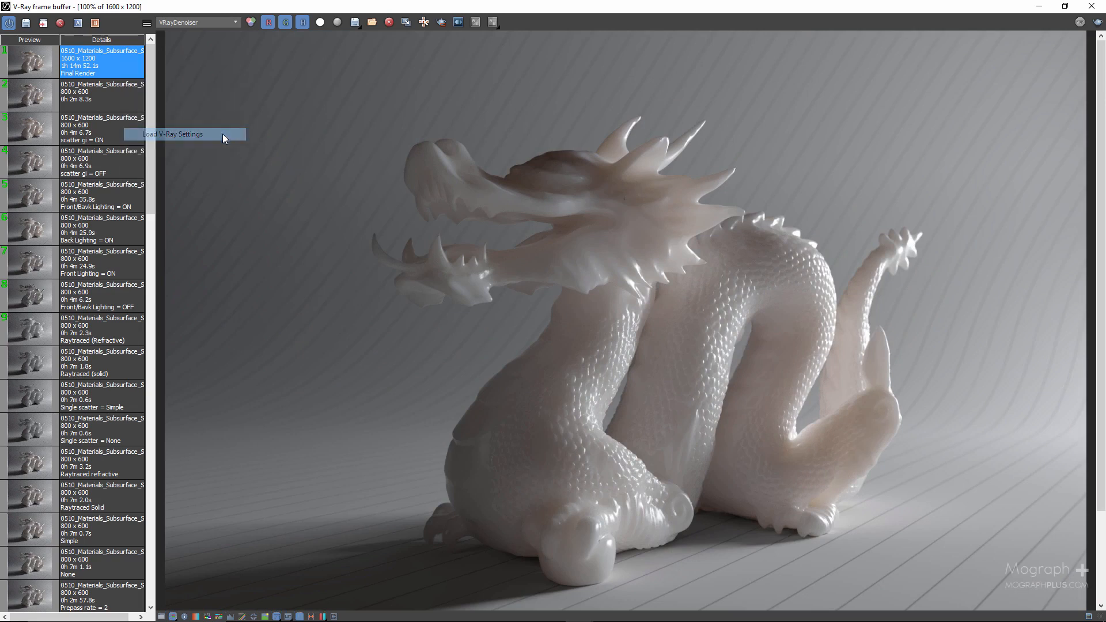
# - Examine the dragon's subsurface translucency in the denoised final render
pyautogui.scroll(-2, 485, 198)
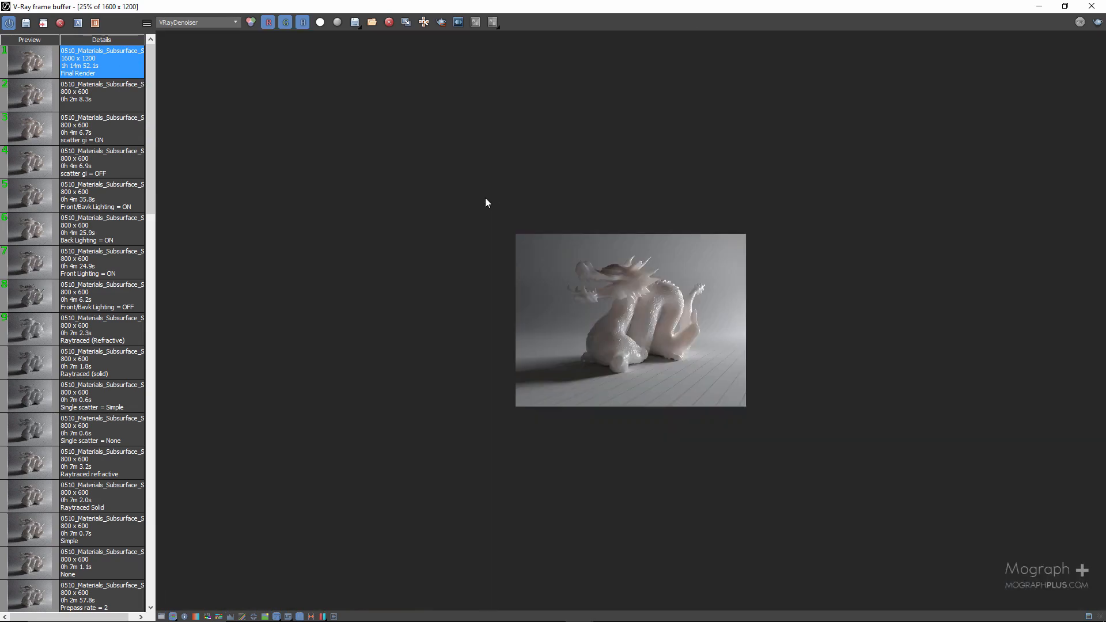
pyautogui.scroll(3, 575, 255)
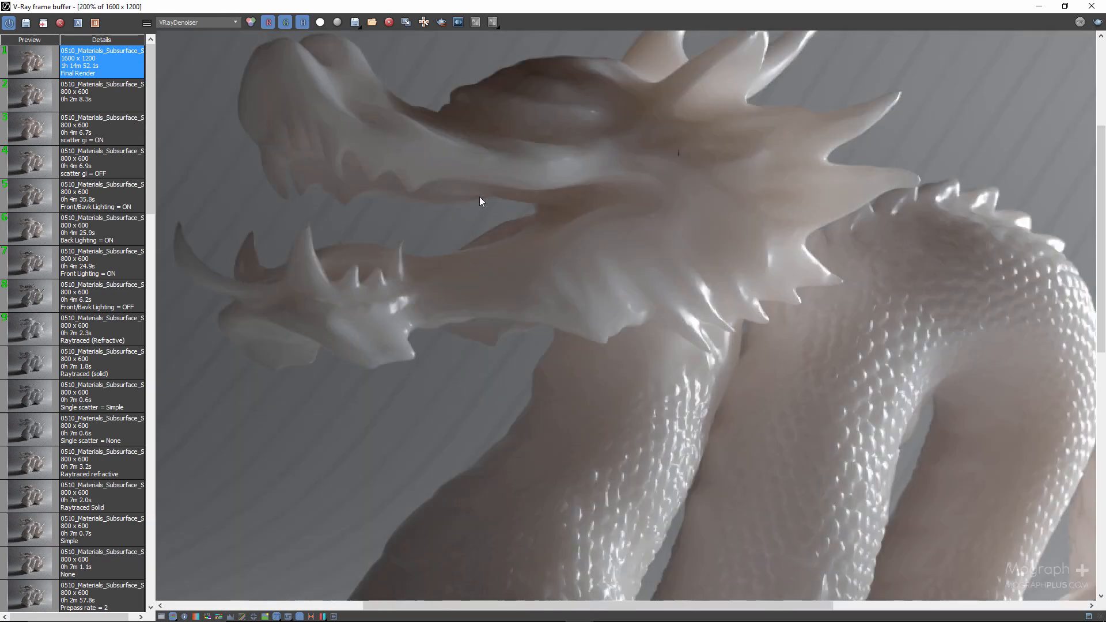
pyautogui.moveTo(479, 197); pyautogui.dragTo(627, 311, button='middle')
pyautogui.scroll(-1, 599, 277)
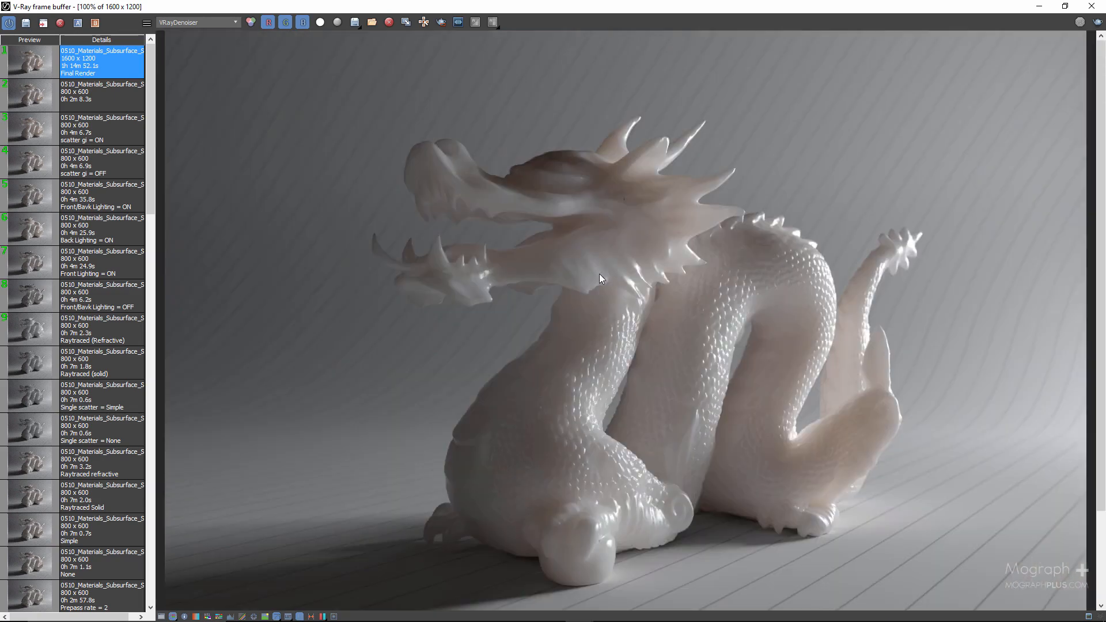
pyautogui.moveTo(599, 274); pyautogui.dragTo(624, 243, button='middle')
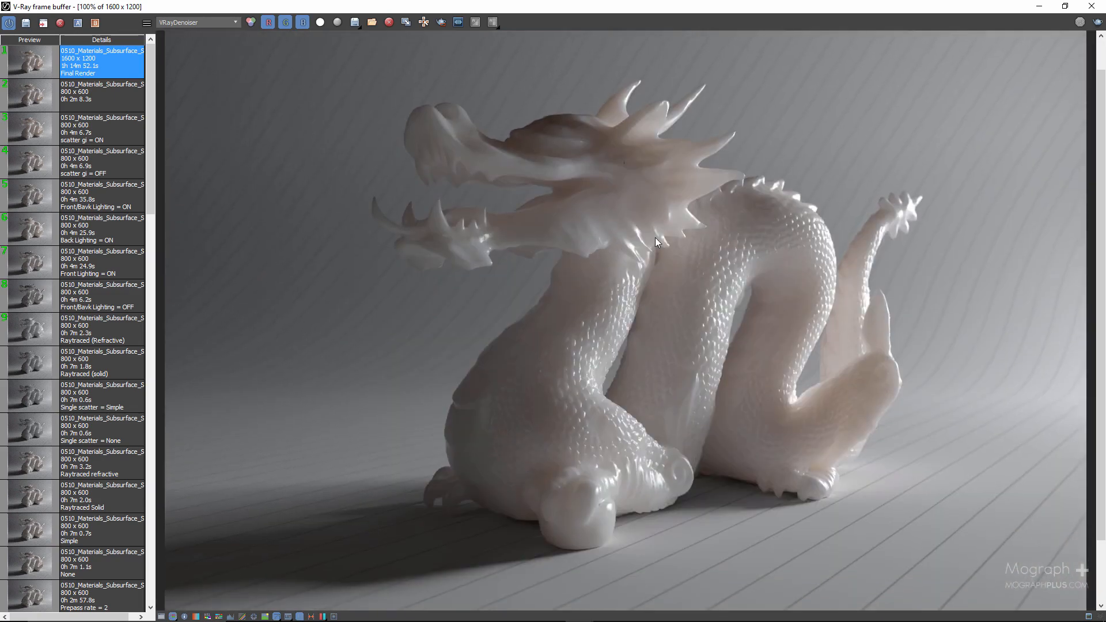